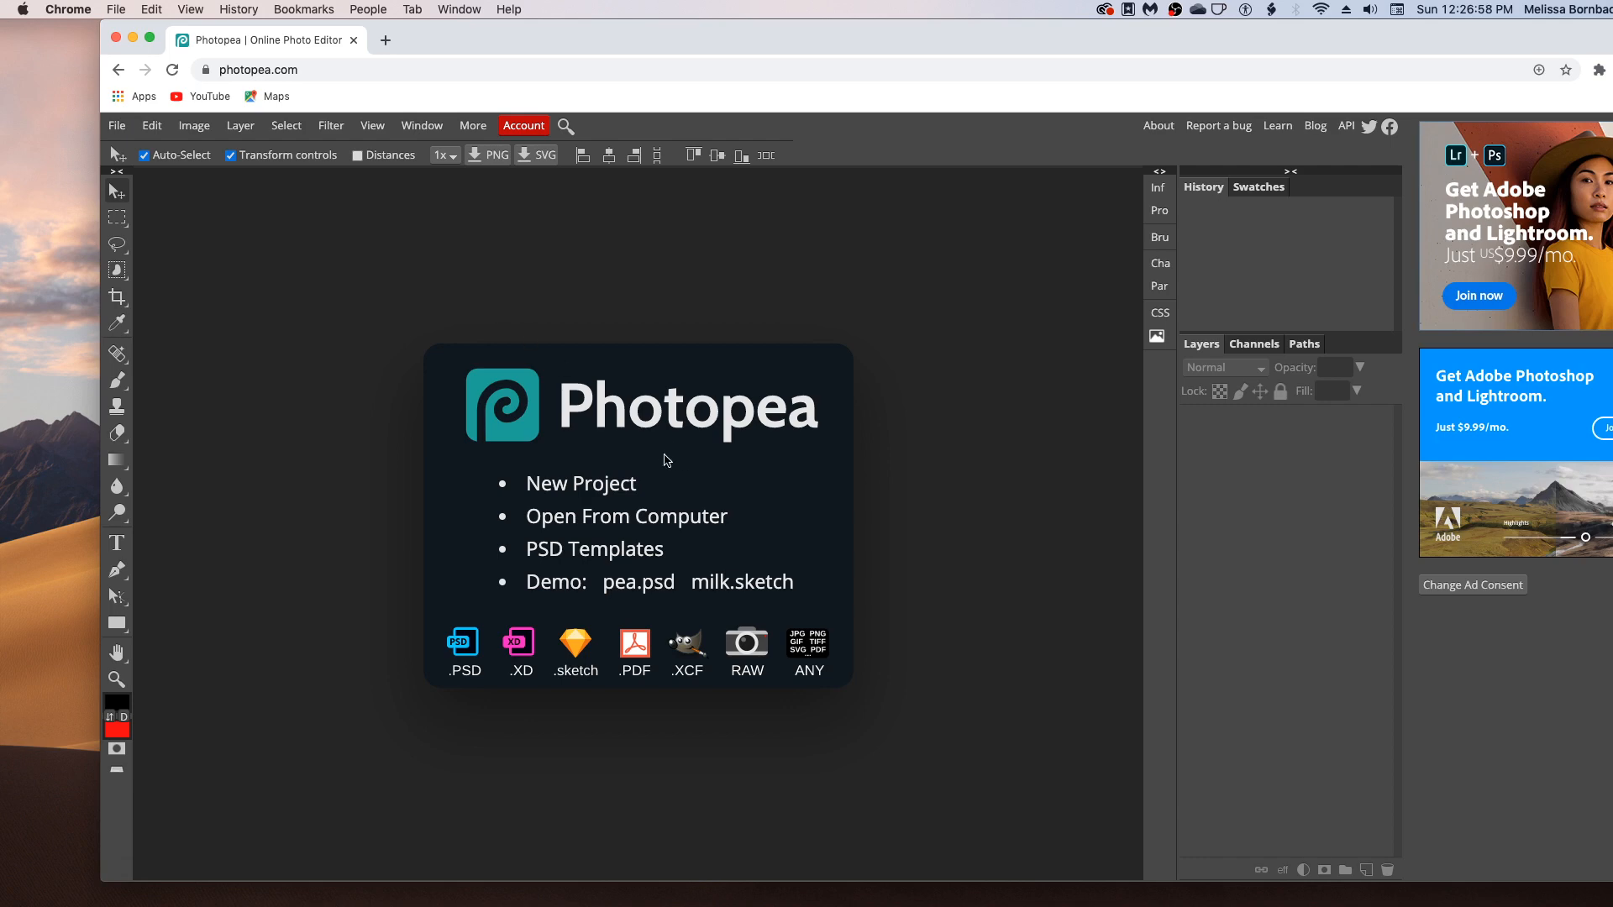
Step: Open ThreeCupcakesCounter_8x12.psd from the 1_Art folder and collapse its Right Cupcake and Backgrounds layer groups
click(652, 514)
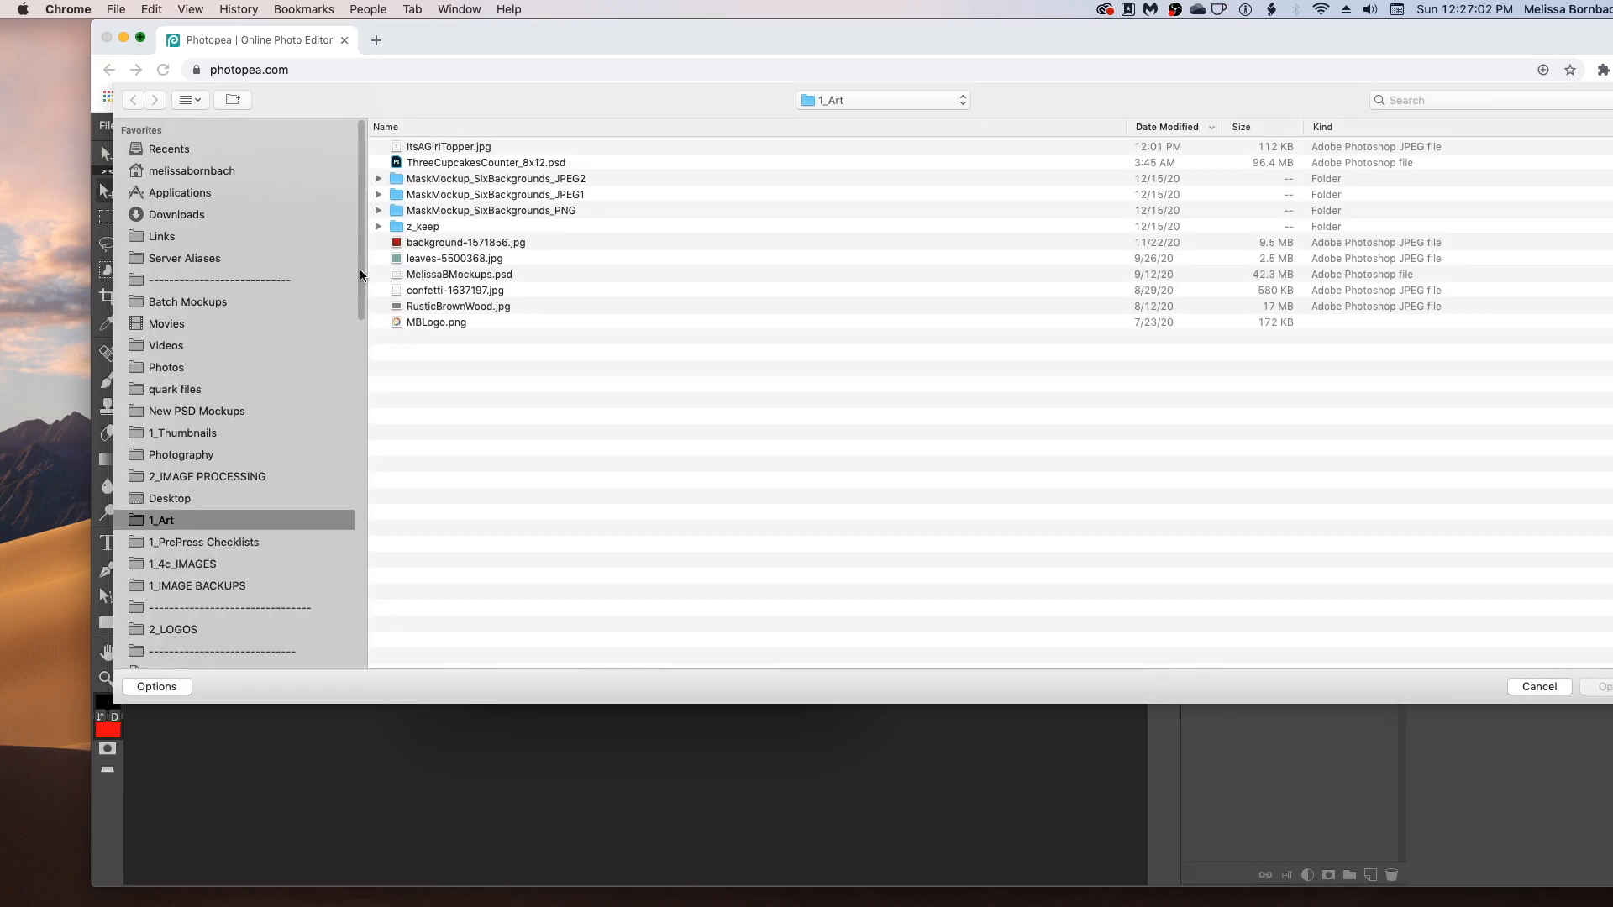
click(498, 162)
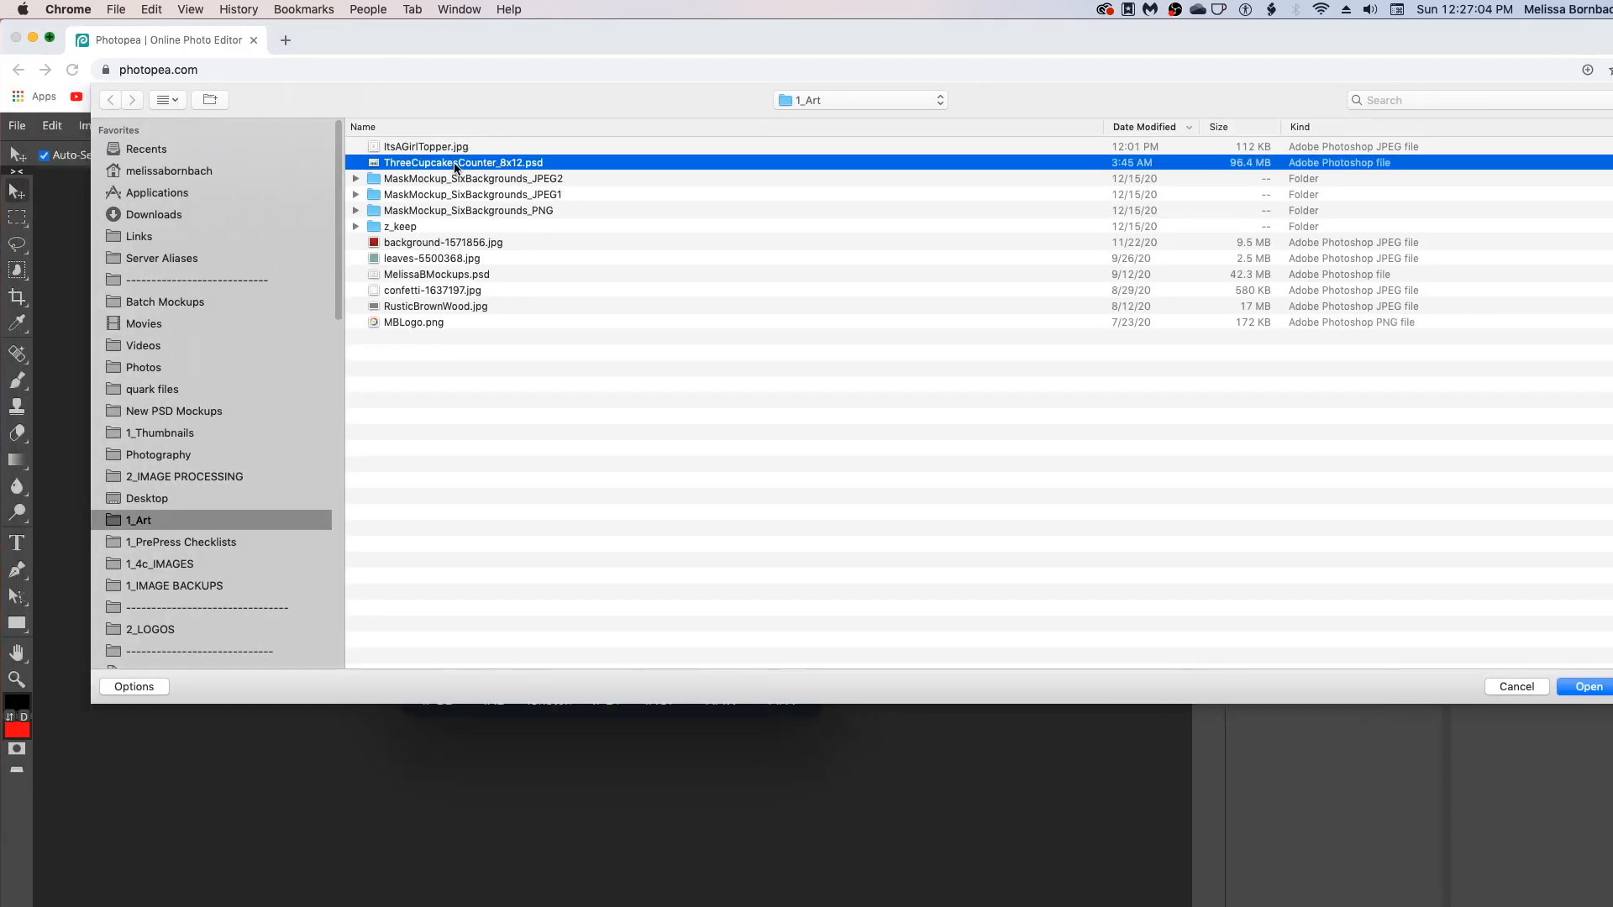
double_click(453, 163)
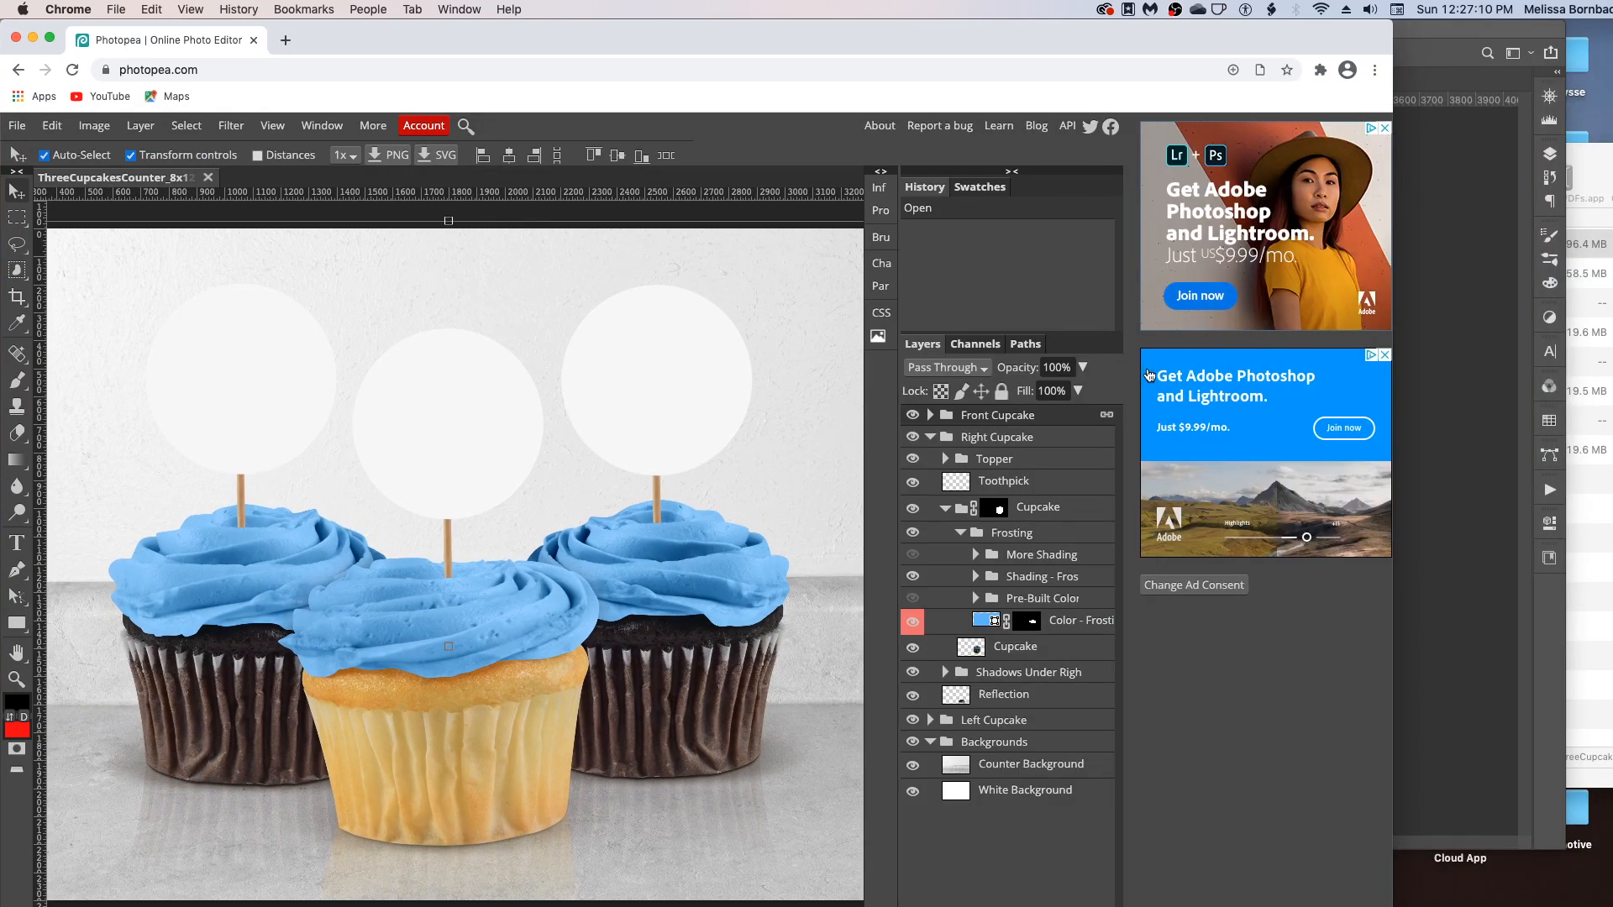
drag(756, 36, 938, 22)
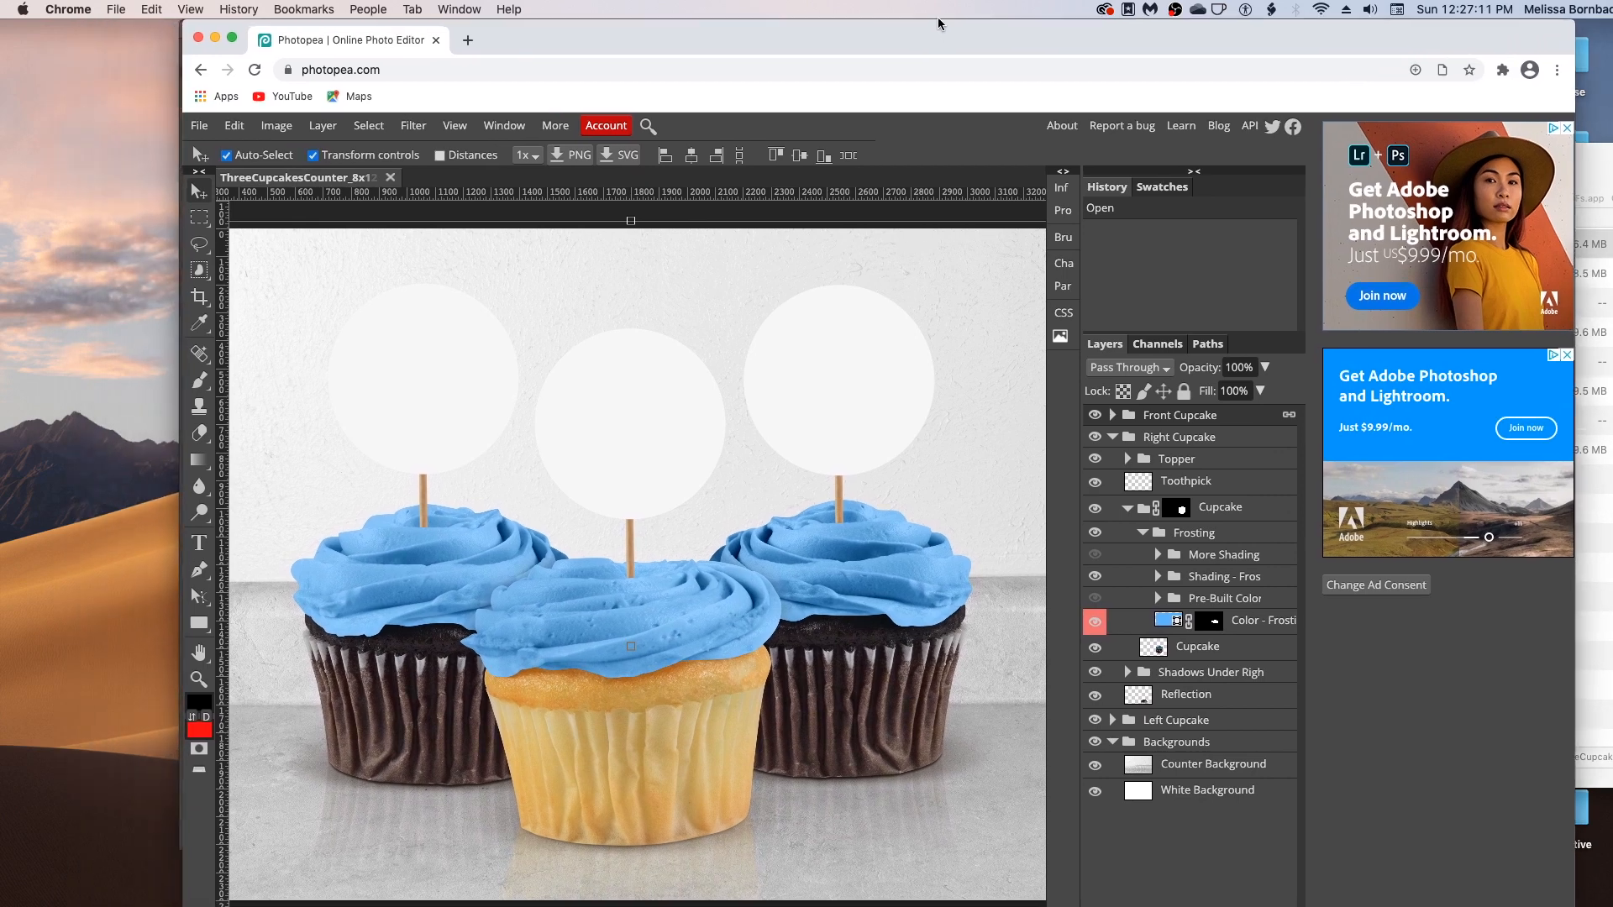
click(1113, 438)
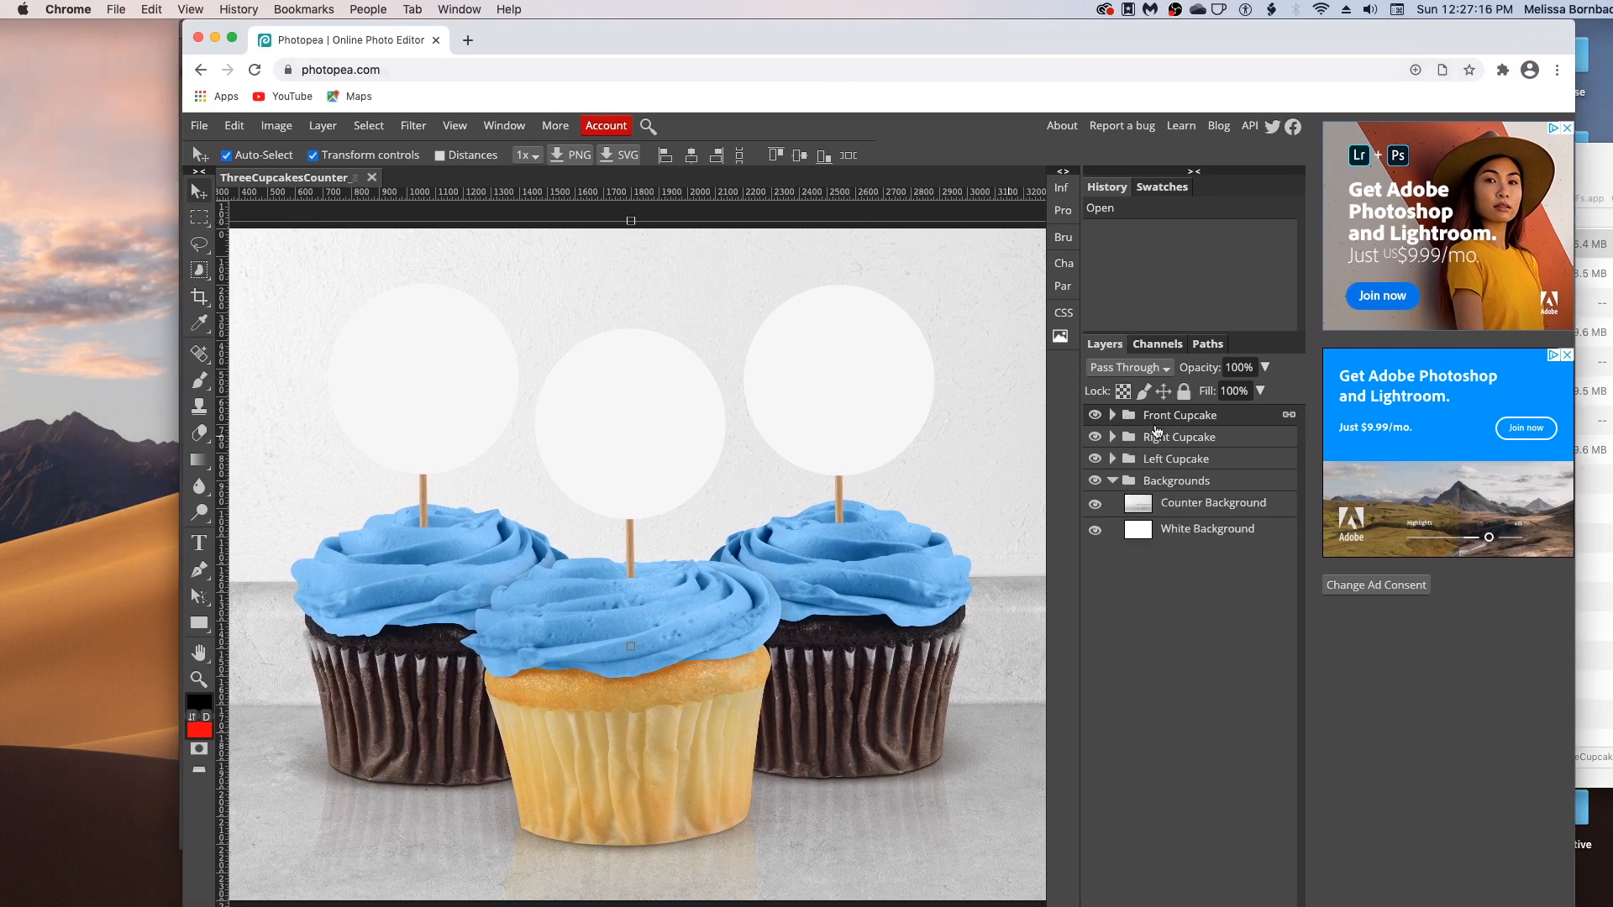
click(1113, 481)
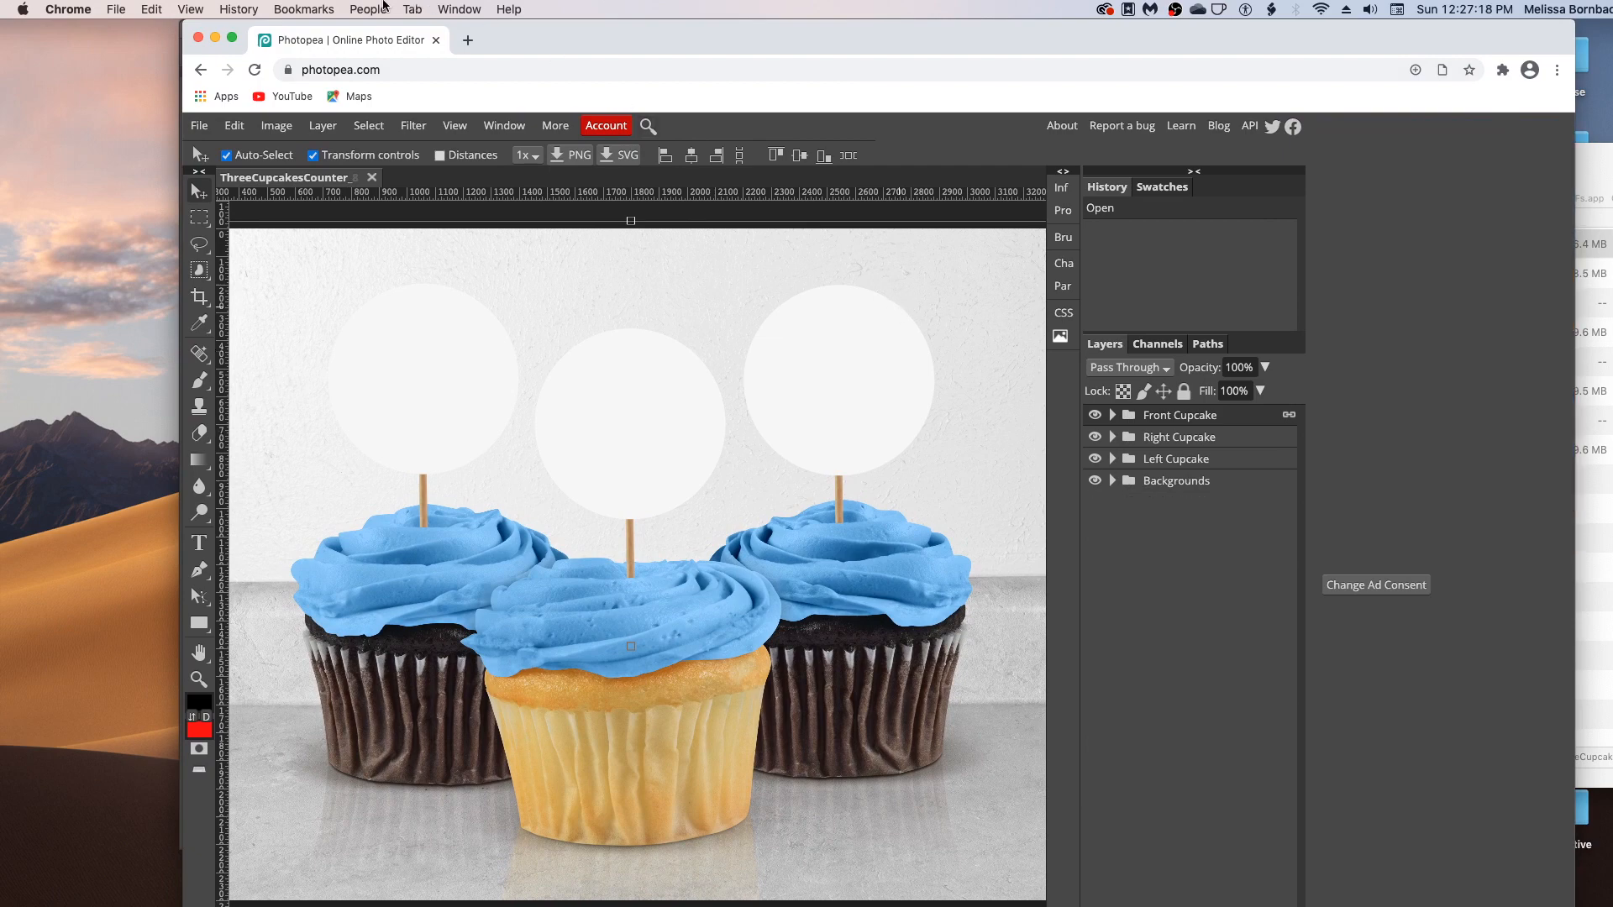
click(460, 9)
mouse_move(412, 9)
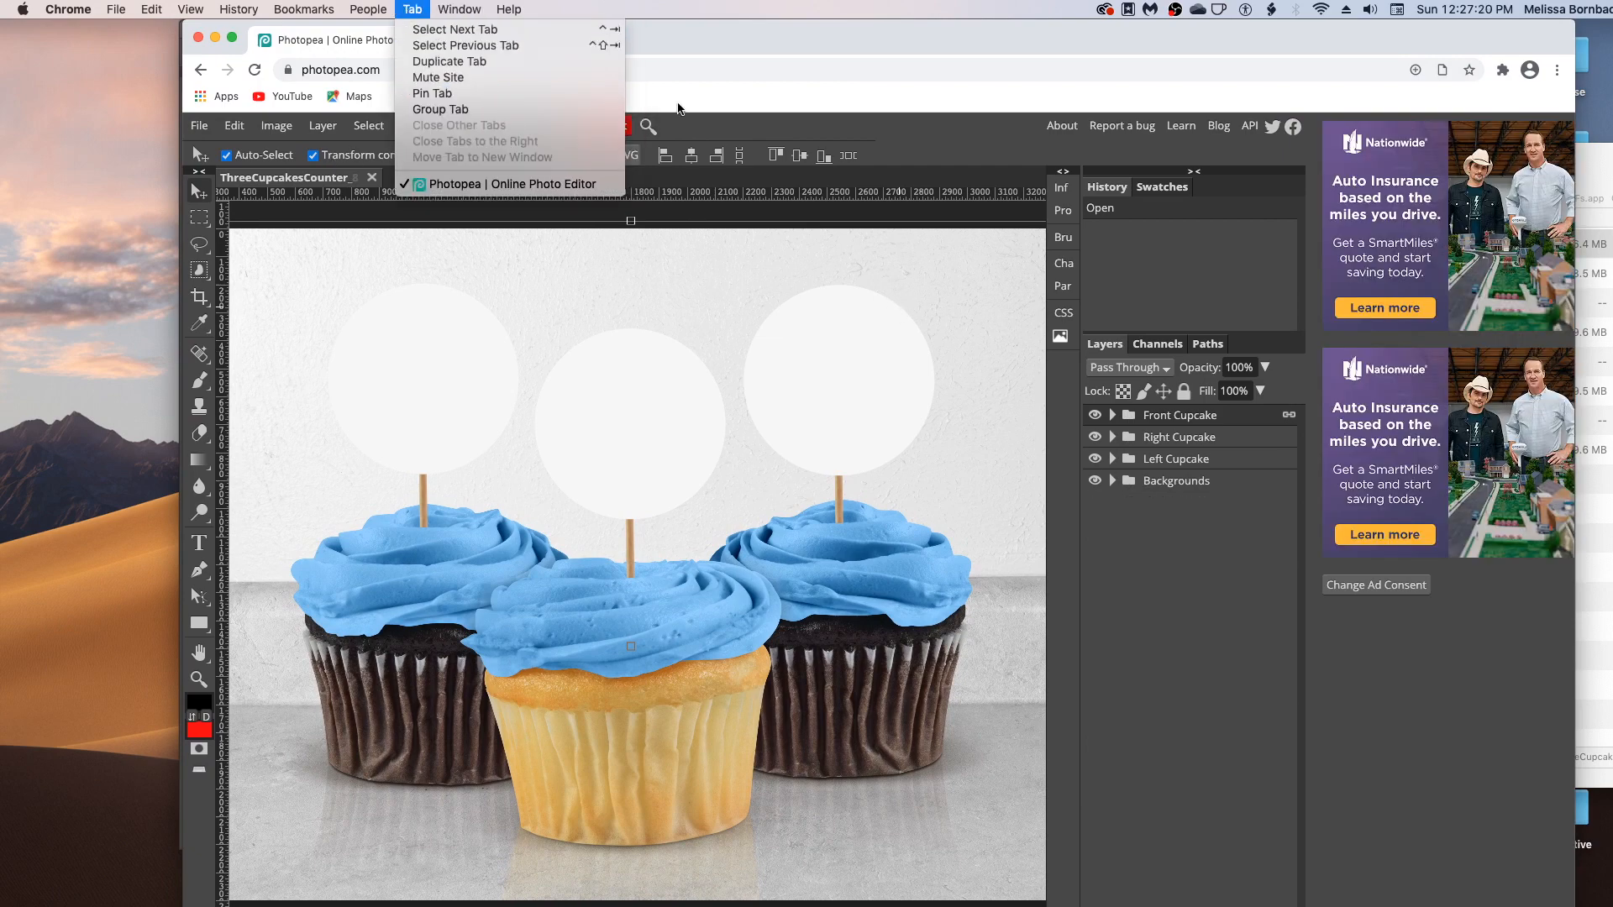
click(679, 108)
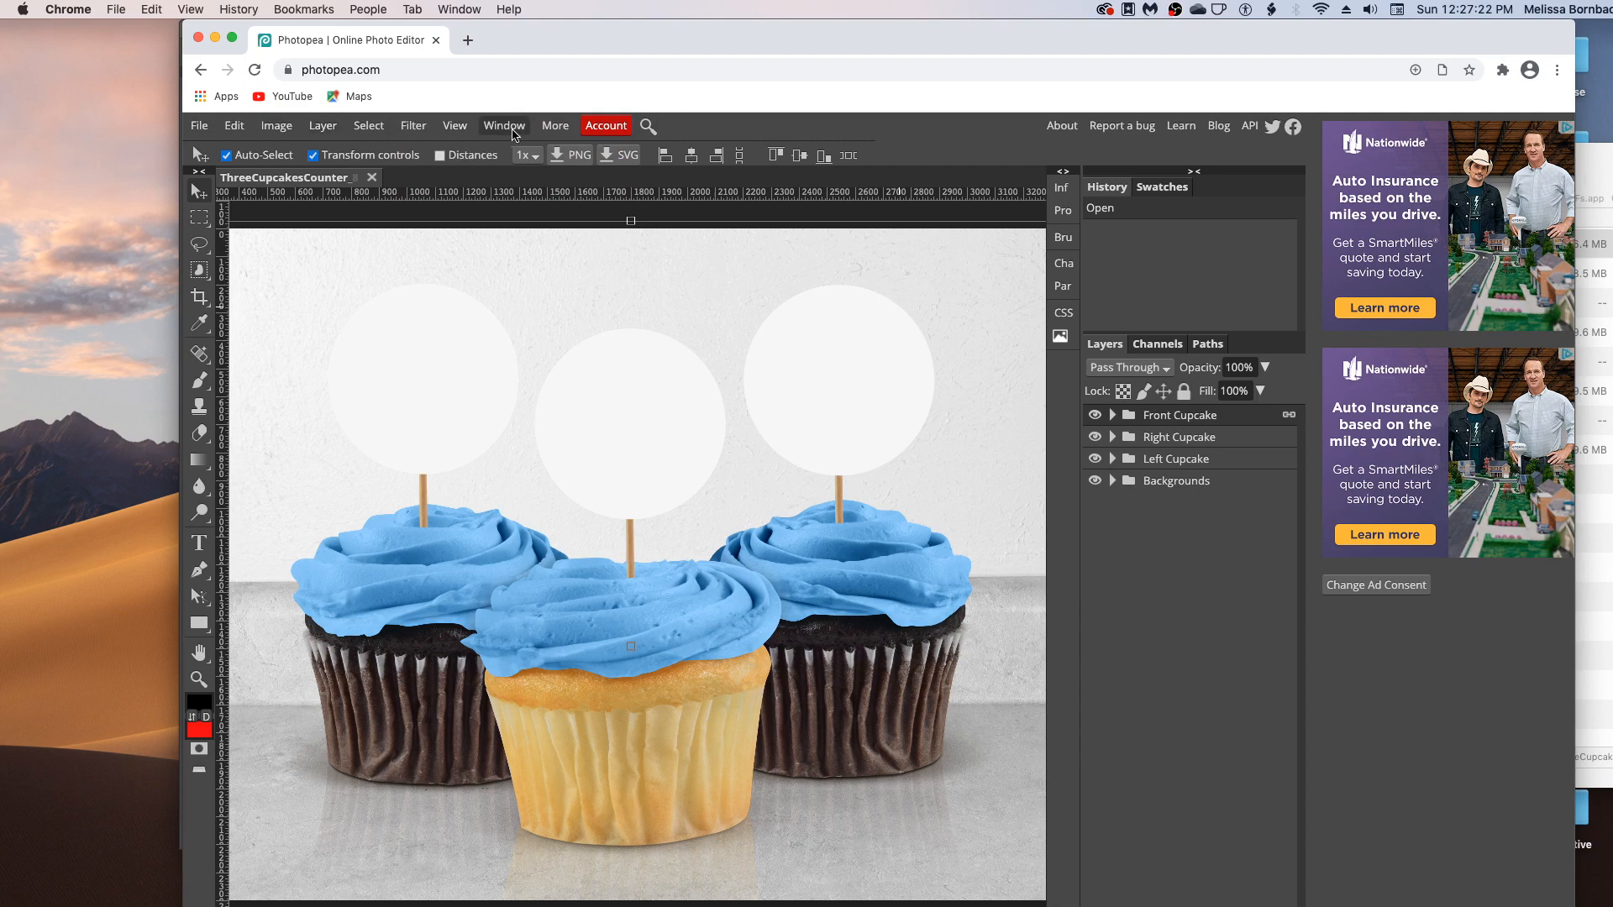
click(512, 128)
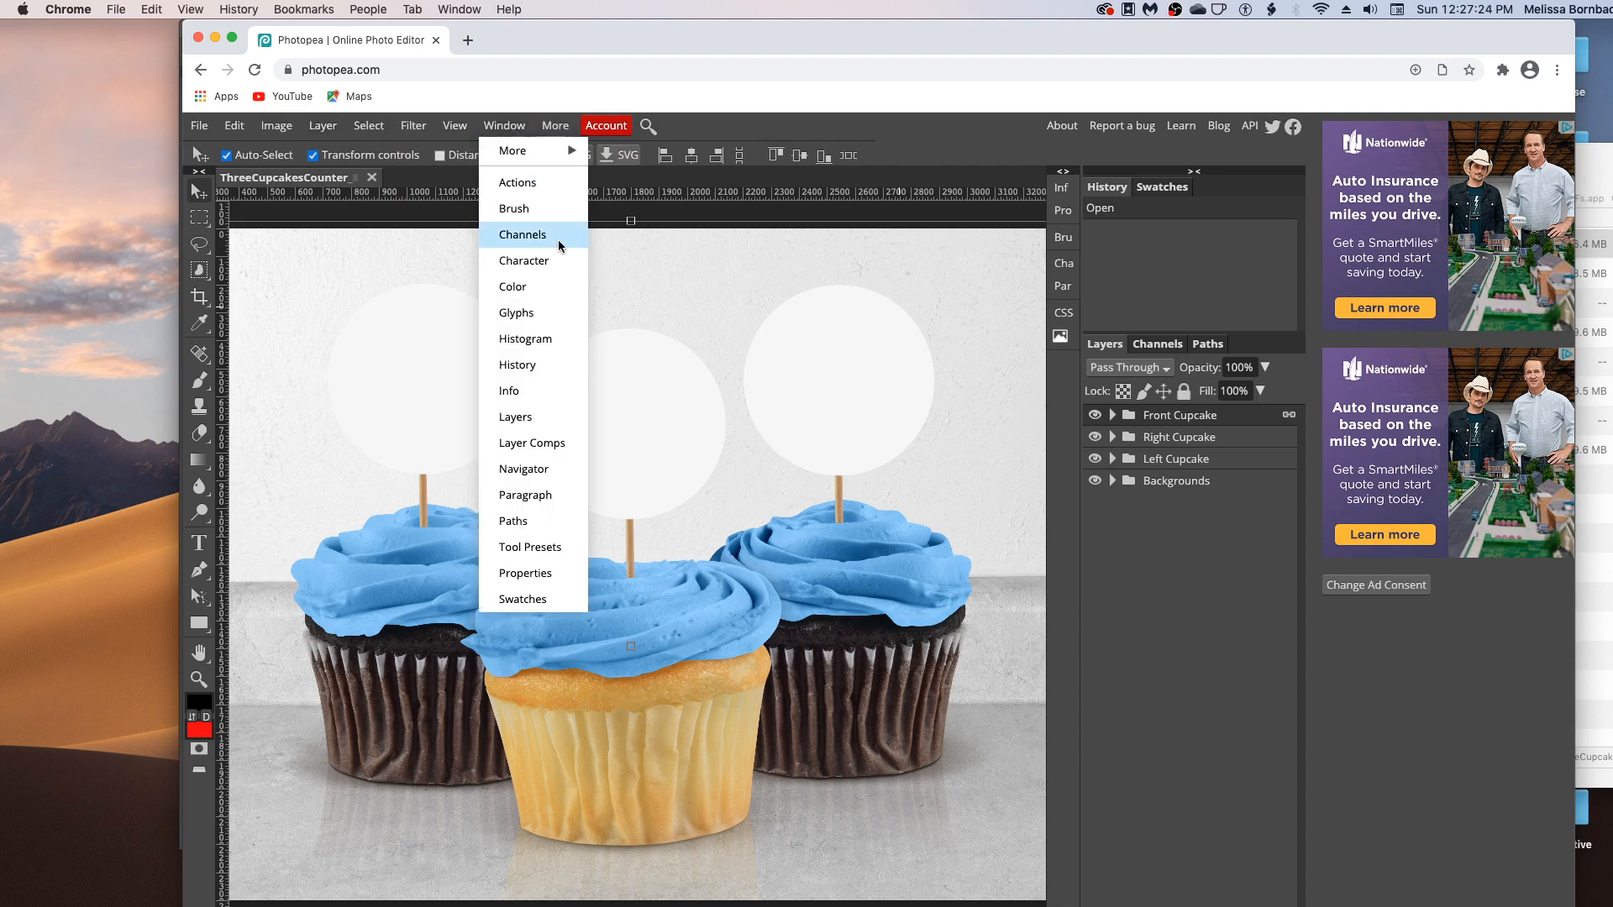
click(1241, 604)
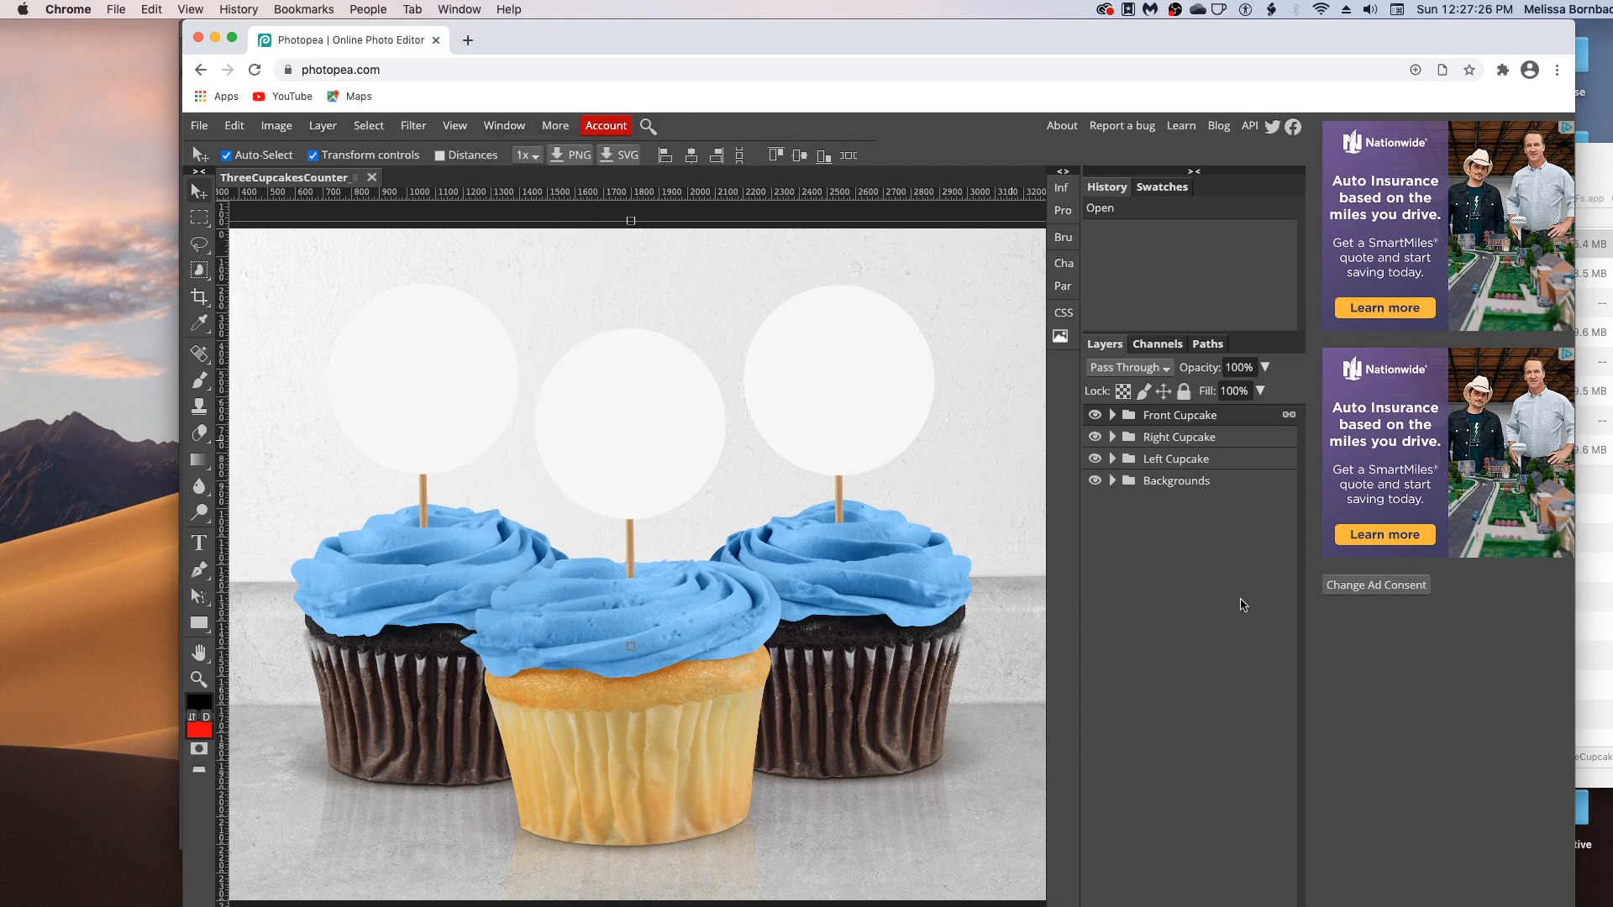
Step: Open the Design - Topper smart object from the Topper group inside the Right Cupcake group
click(1113, 437)
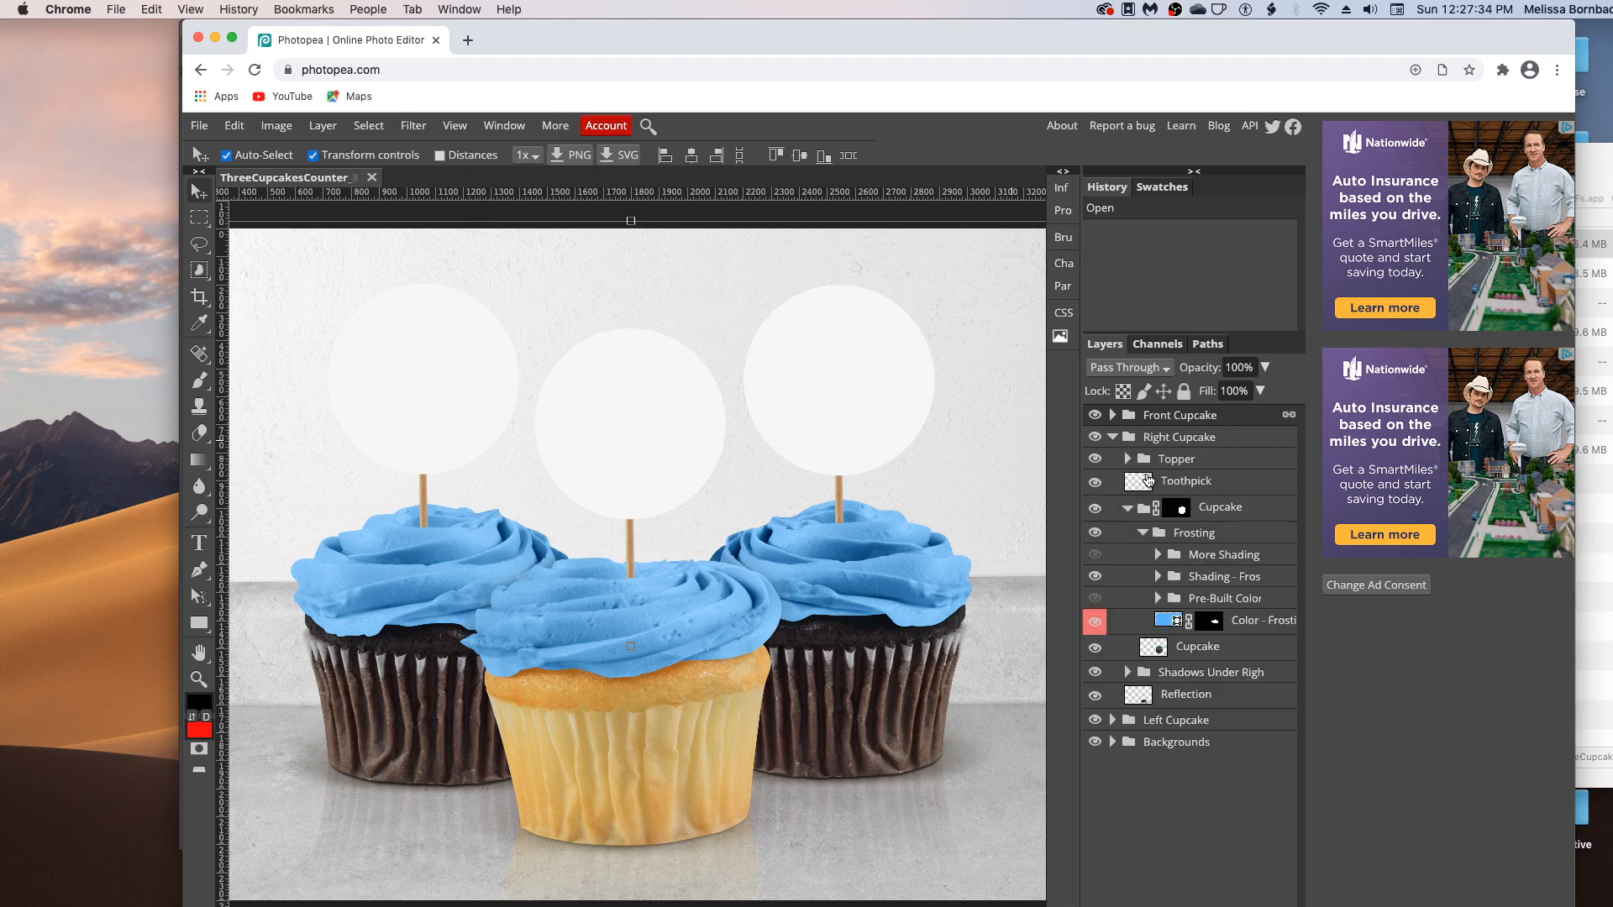
click(1128, 459)
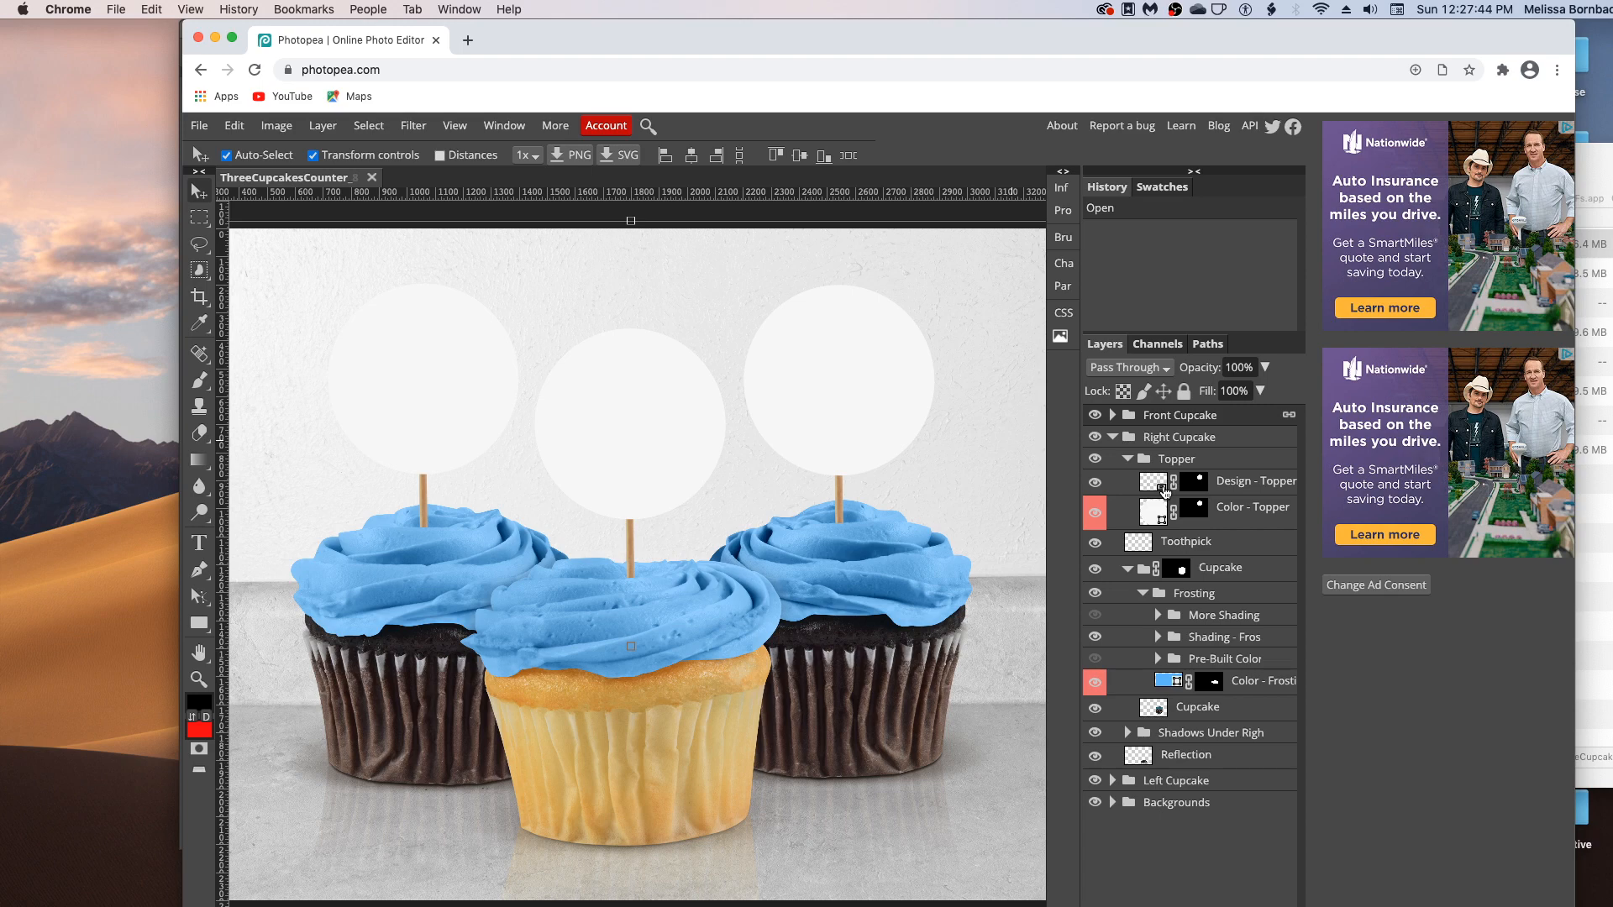
double_click(1162, 489)
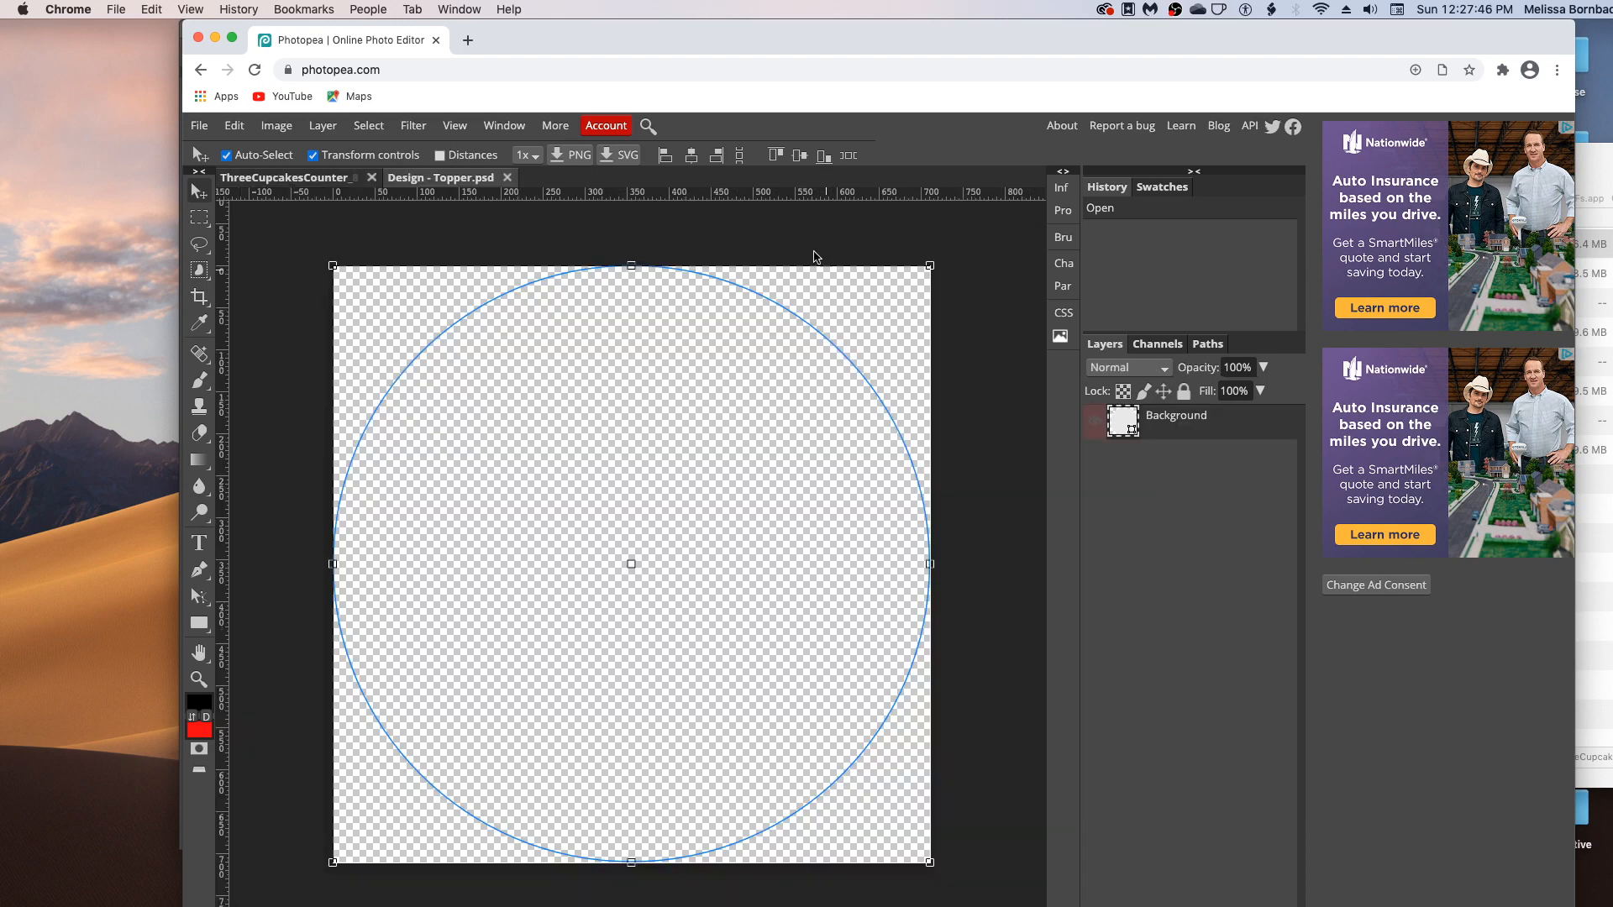
key(super+t)
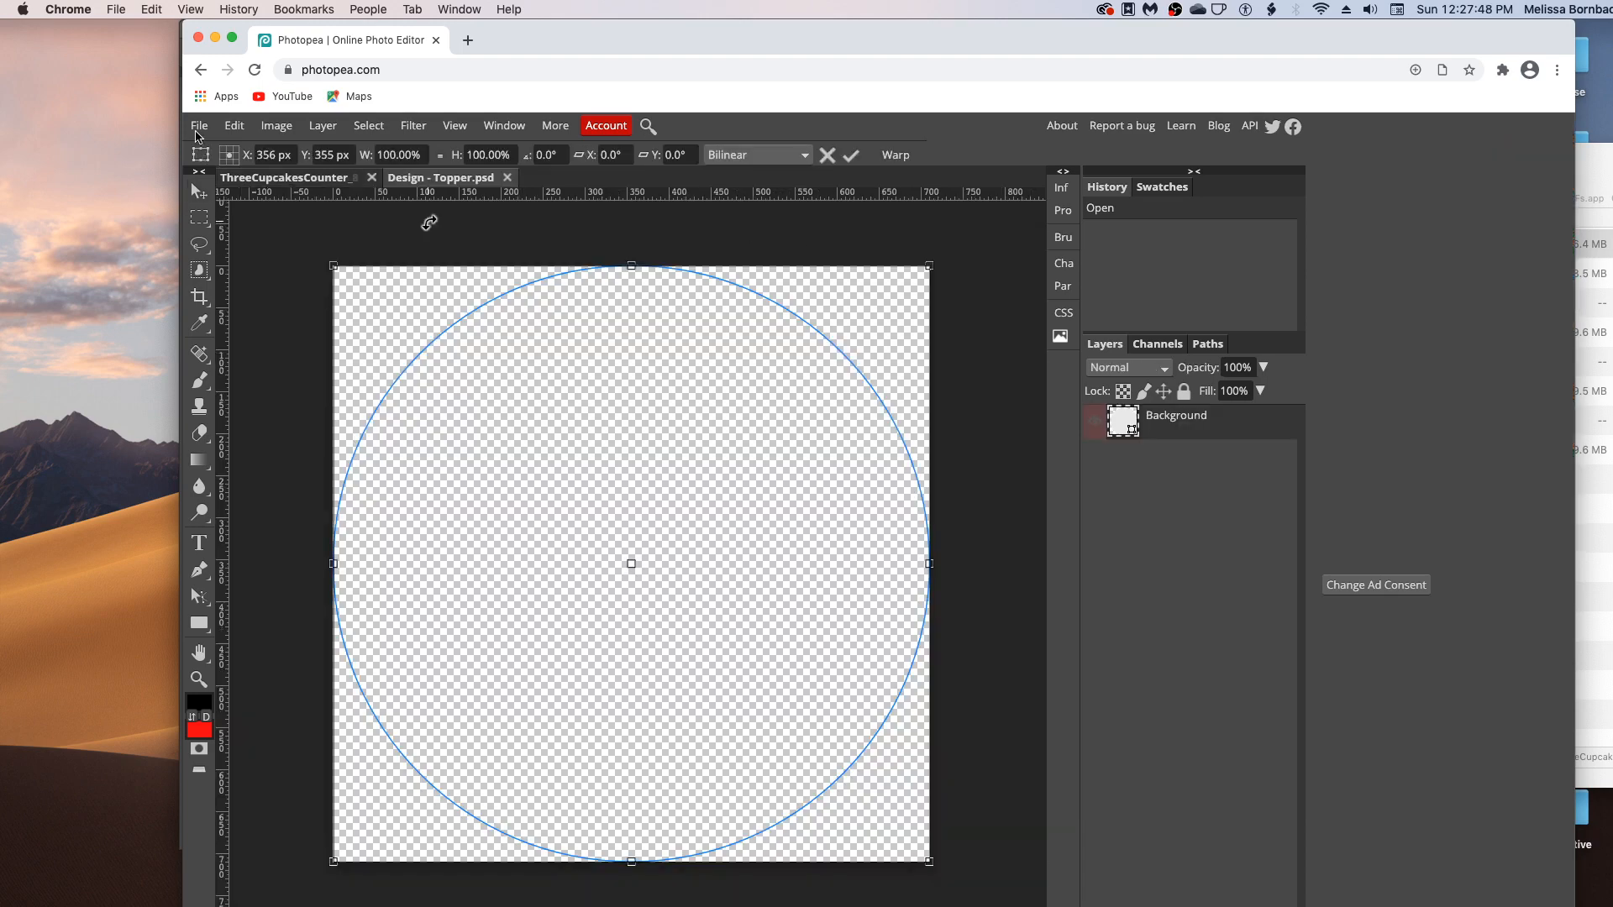
Step: Open the ItsAGirlTopper.jpg artwork from the 1_Art folder as a separate document
click(199, 125)
click(195, 178)
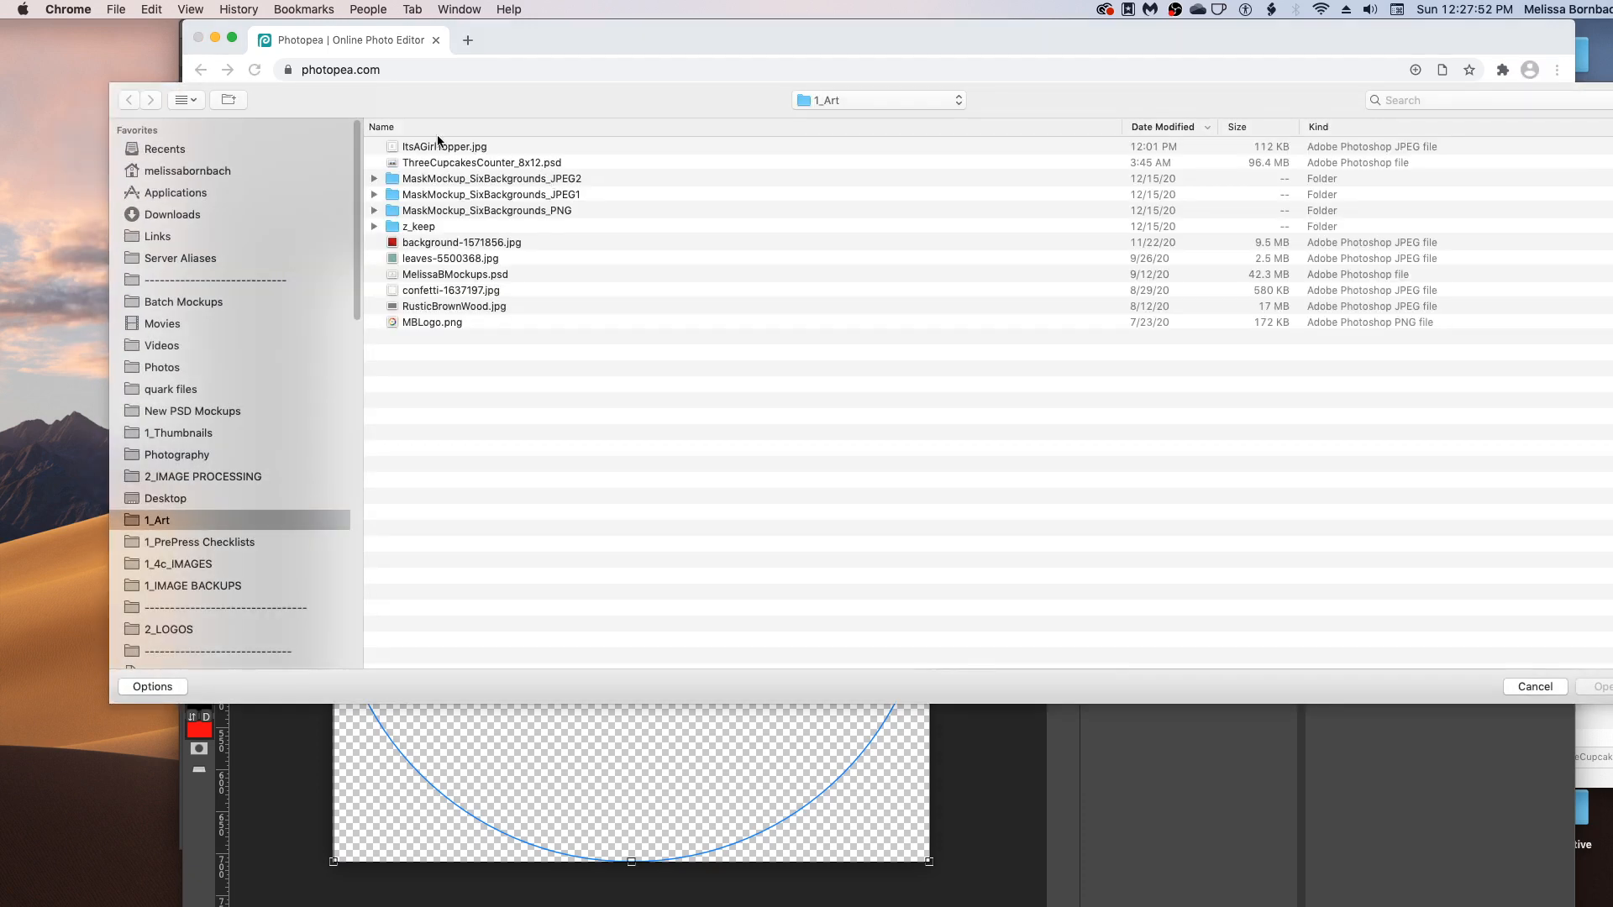
double_click(436, 148)
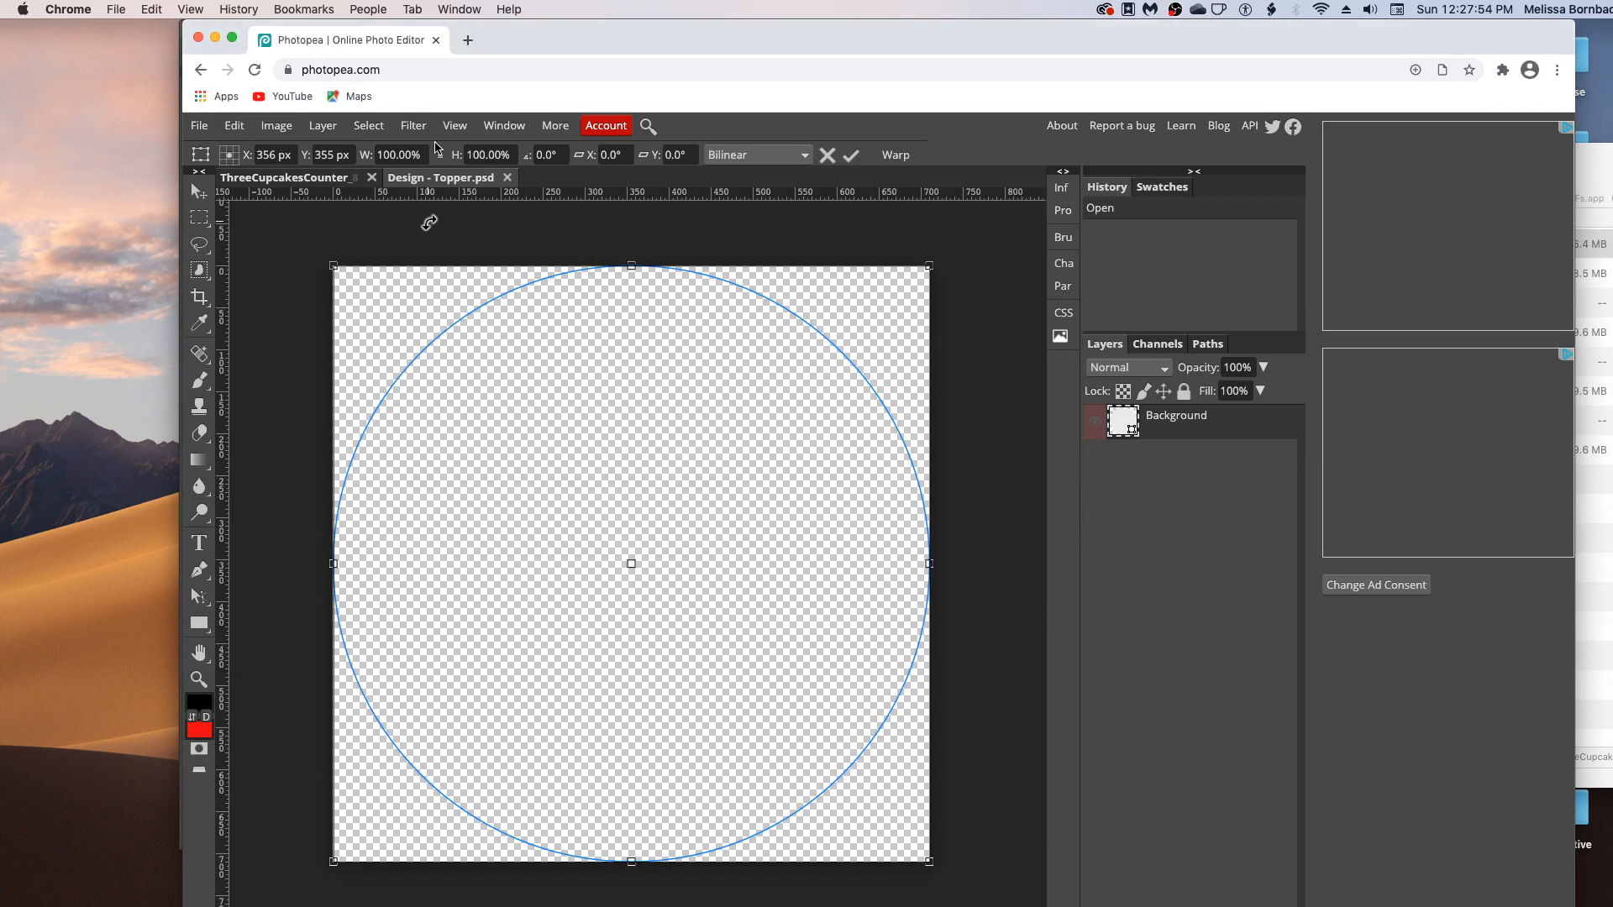
Step: Select the whole "It's a Girl!" artwork and copy it
click(368, 125)
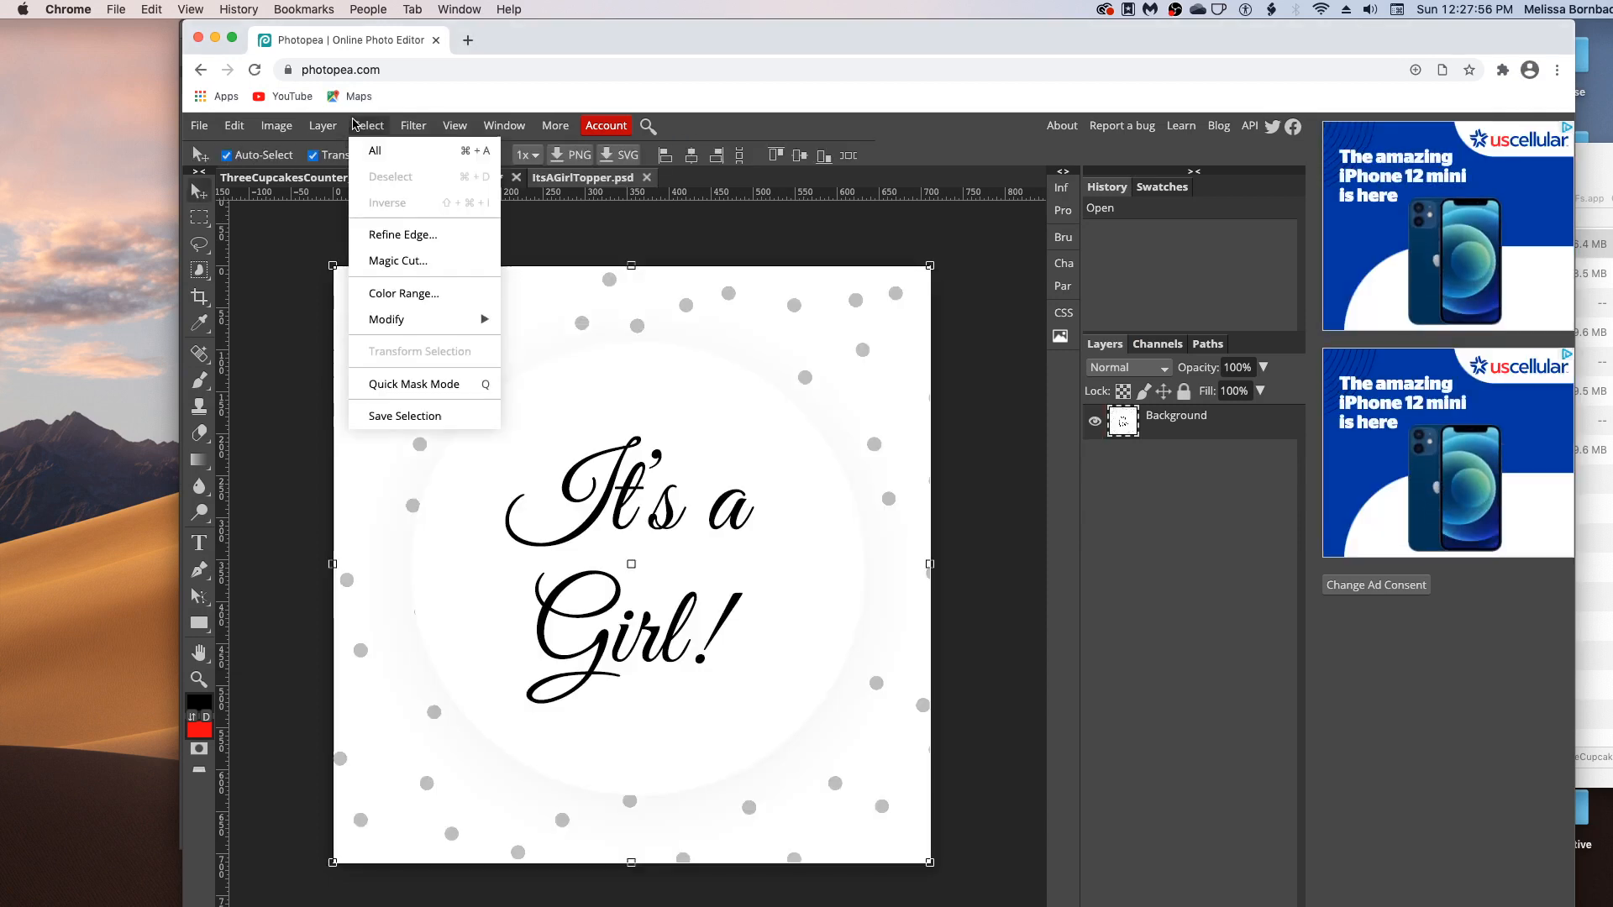
click(361, 150)
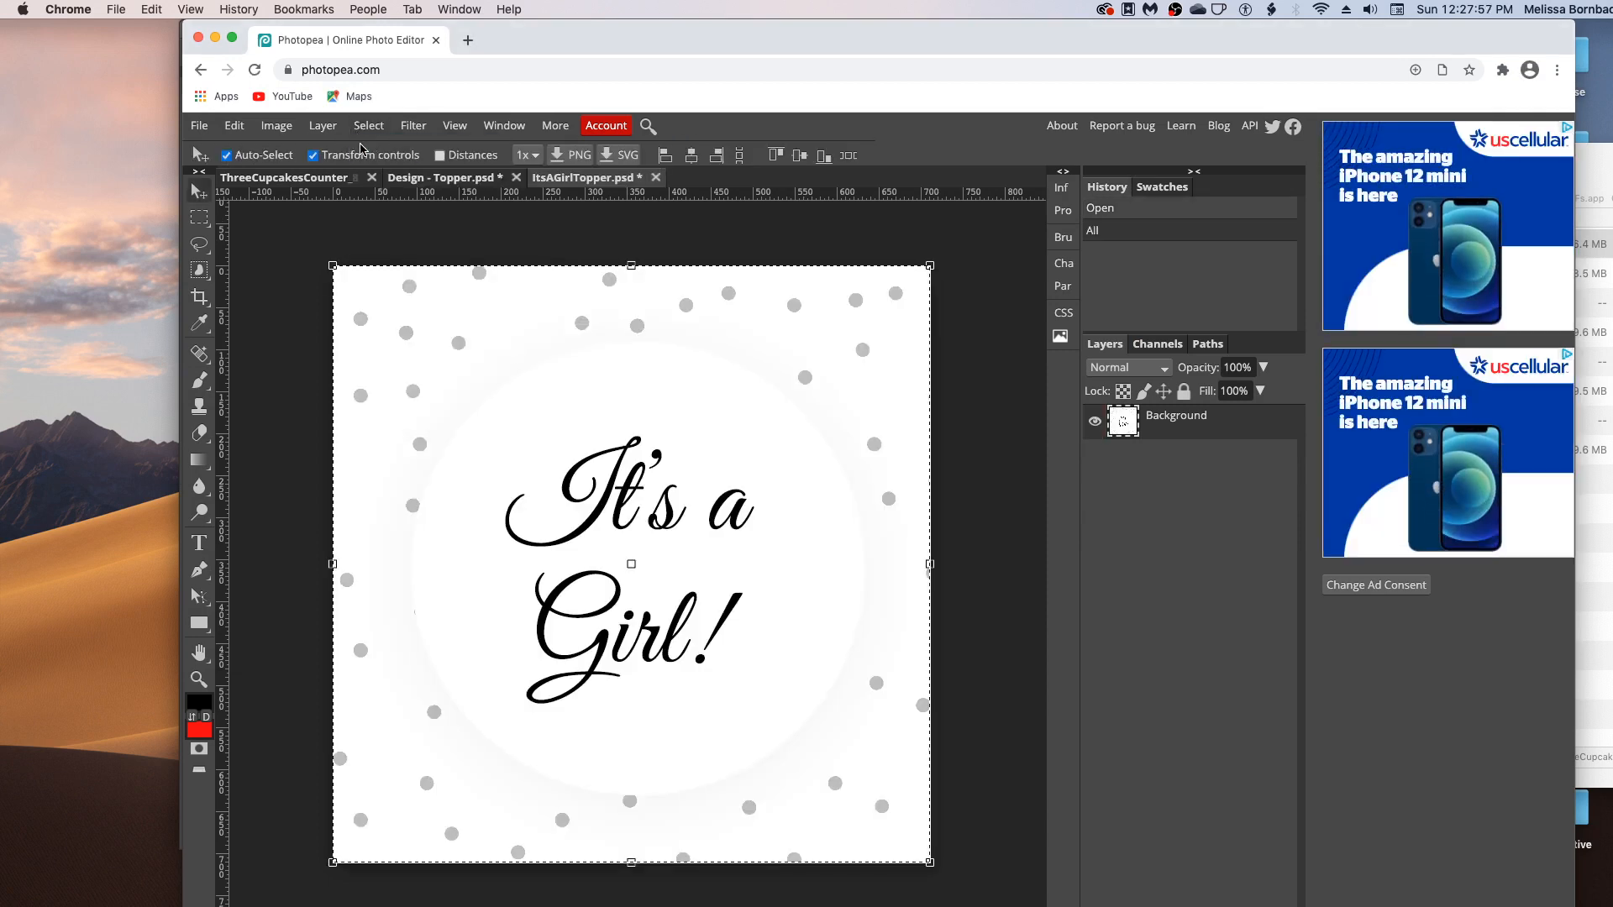
click(235, 125)
click(270, 291)
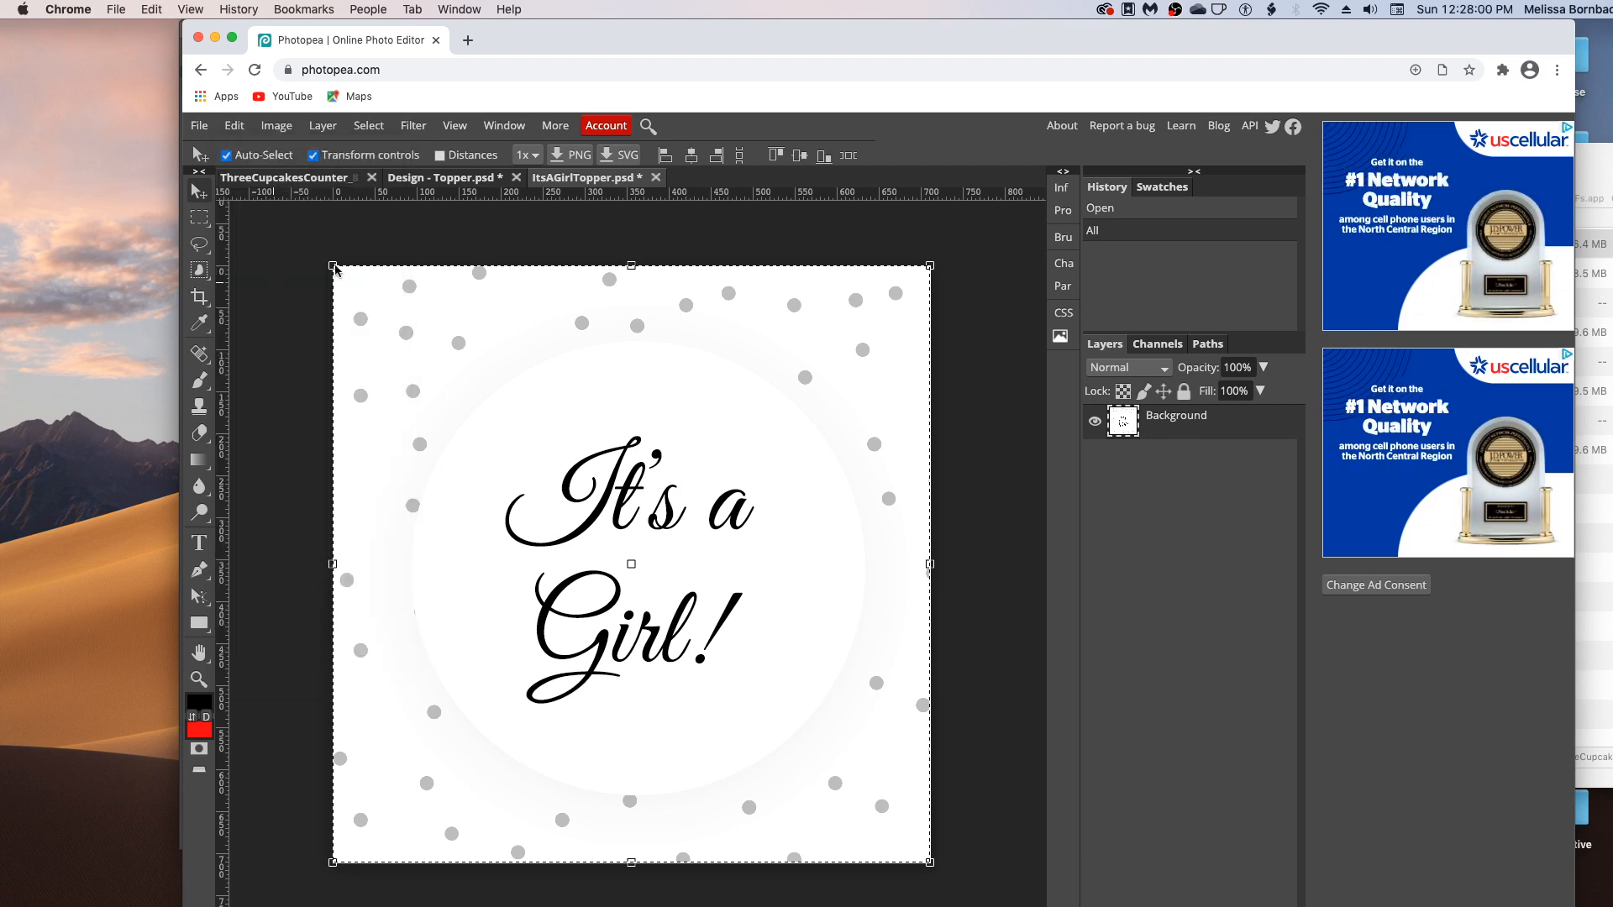
Step: Paste the copied artwork into the Design - Topper document and scale it up slightly to cover the canvas
click(399, 179)
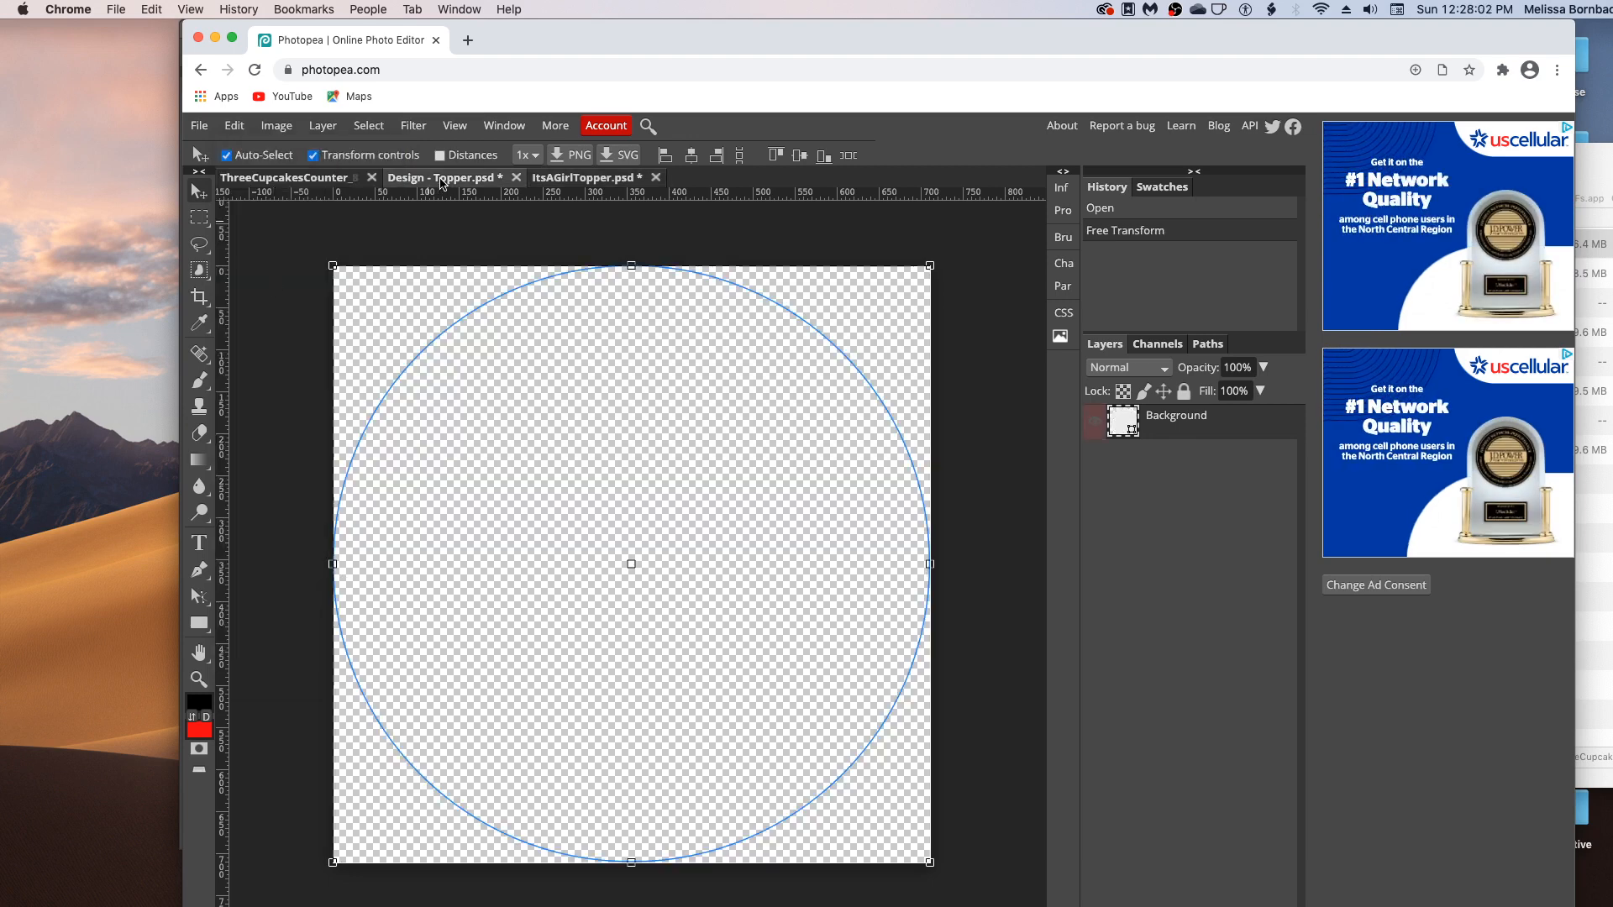
click(235, 125)
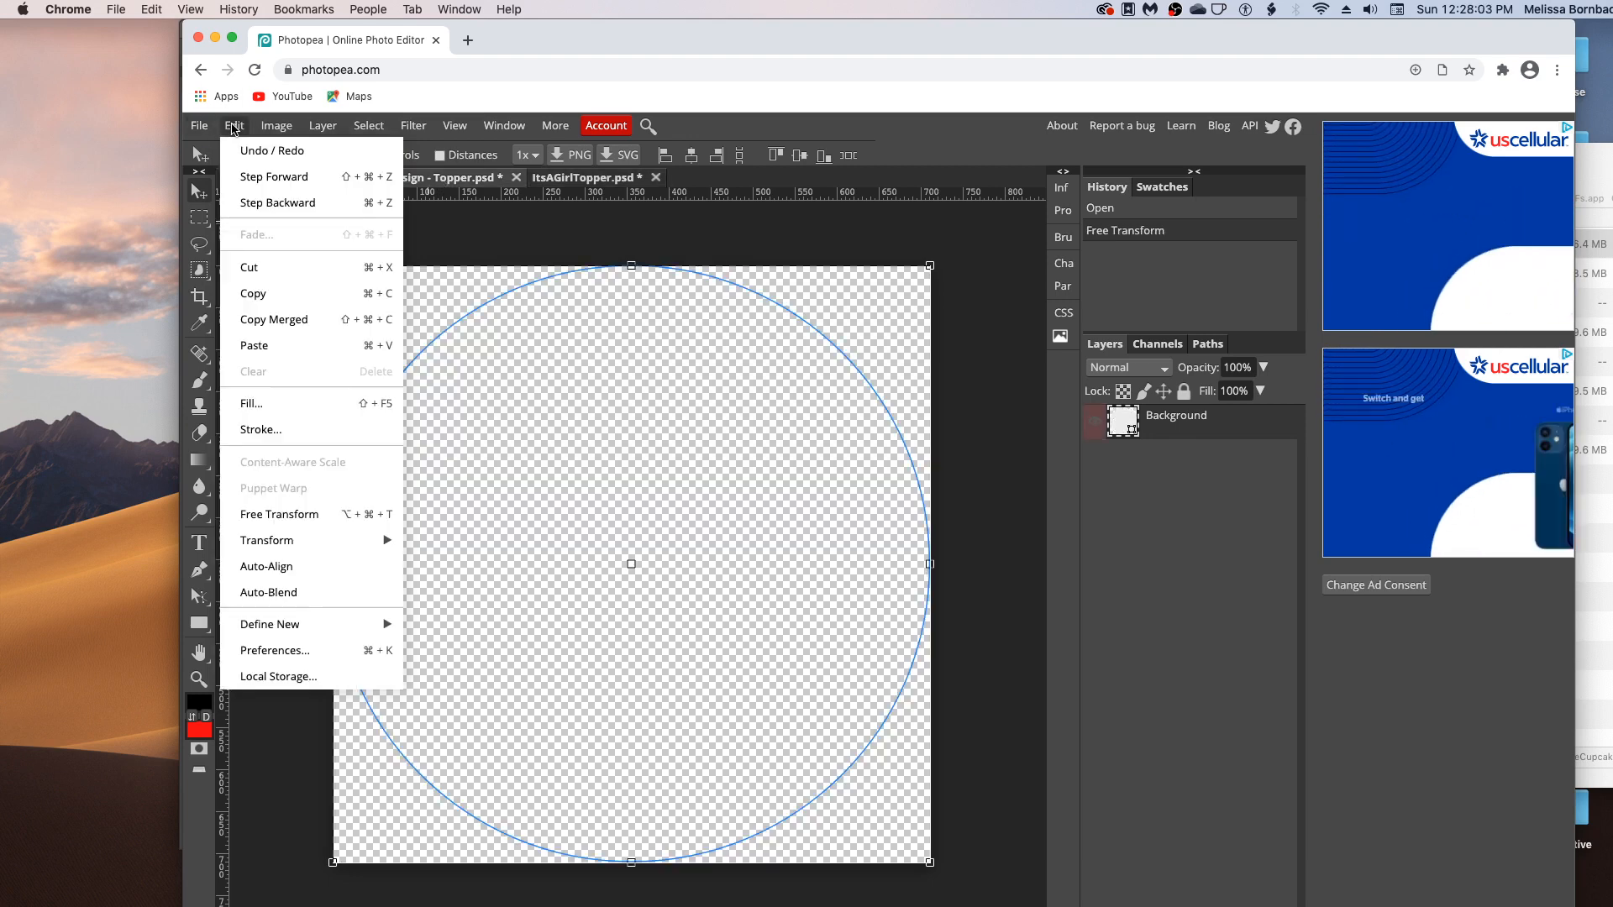
click(269, 346)
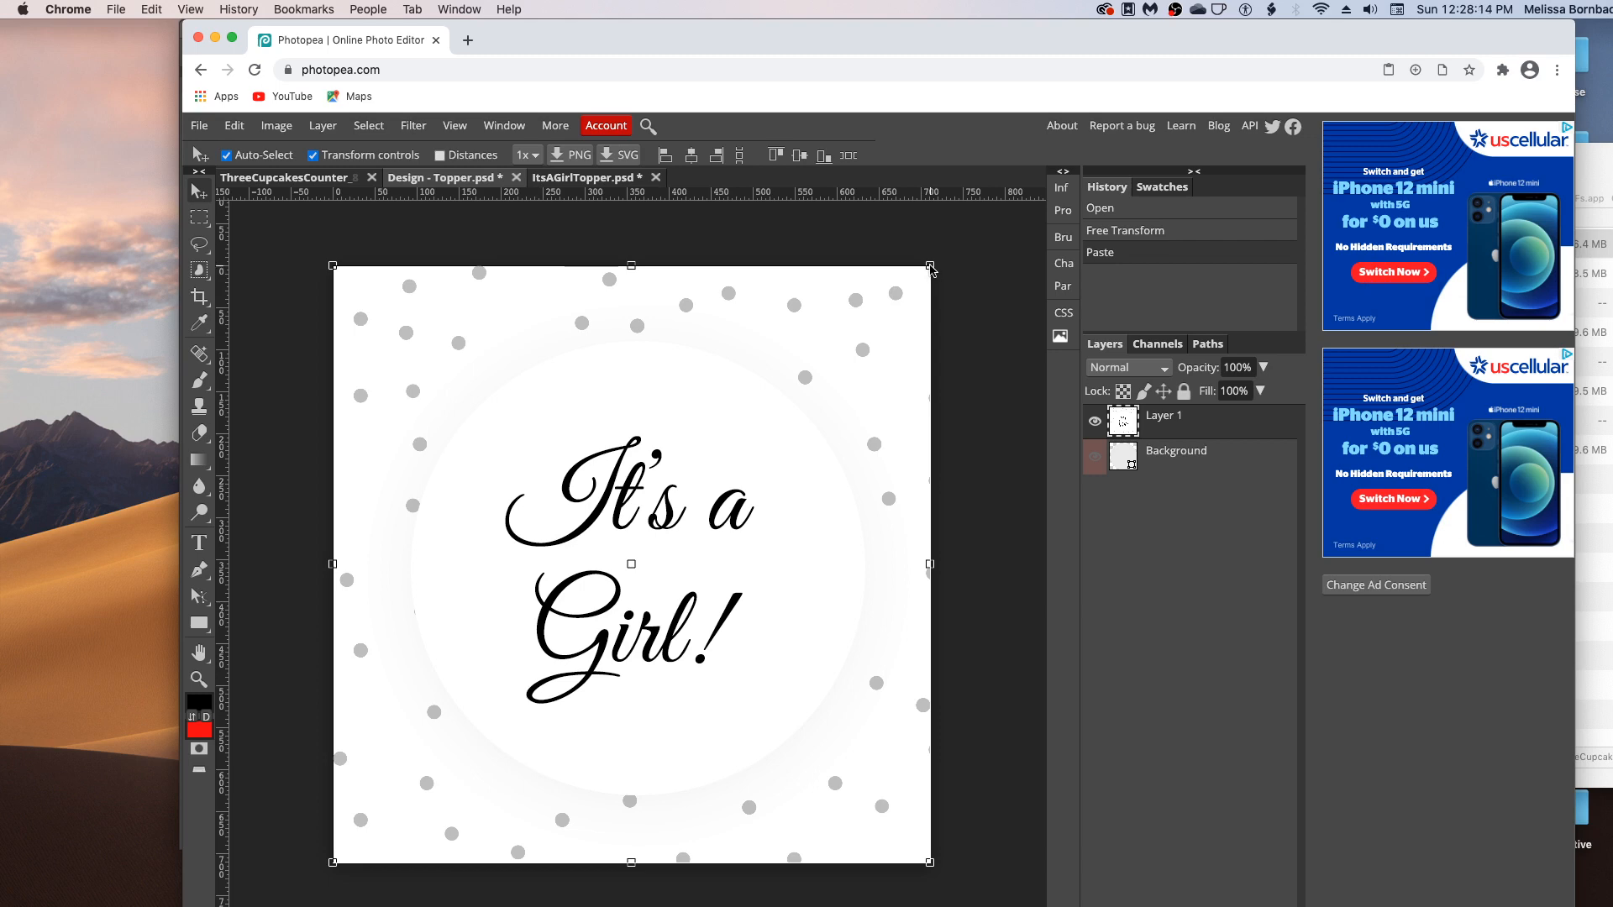
mouse_move(930, 267)
mouse_down()
mouse_move(811, 362)
mouse_move(933, 265)
mouse_up()
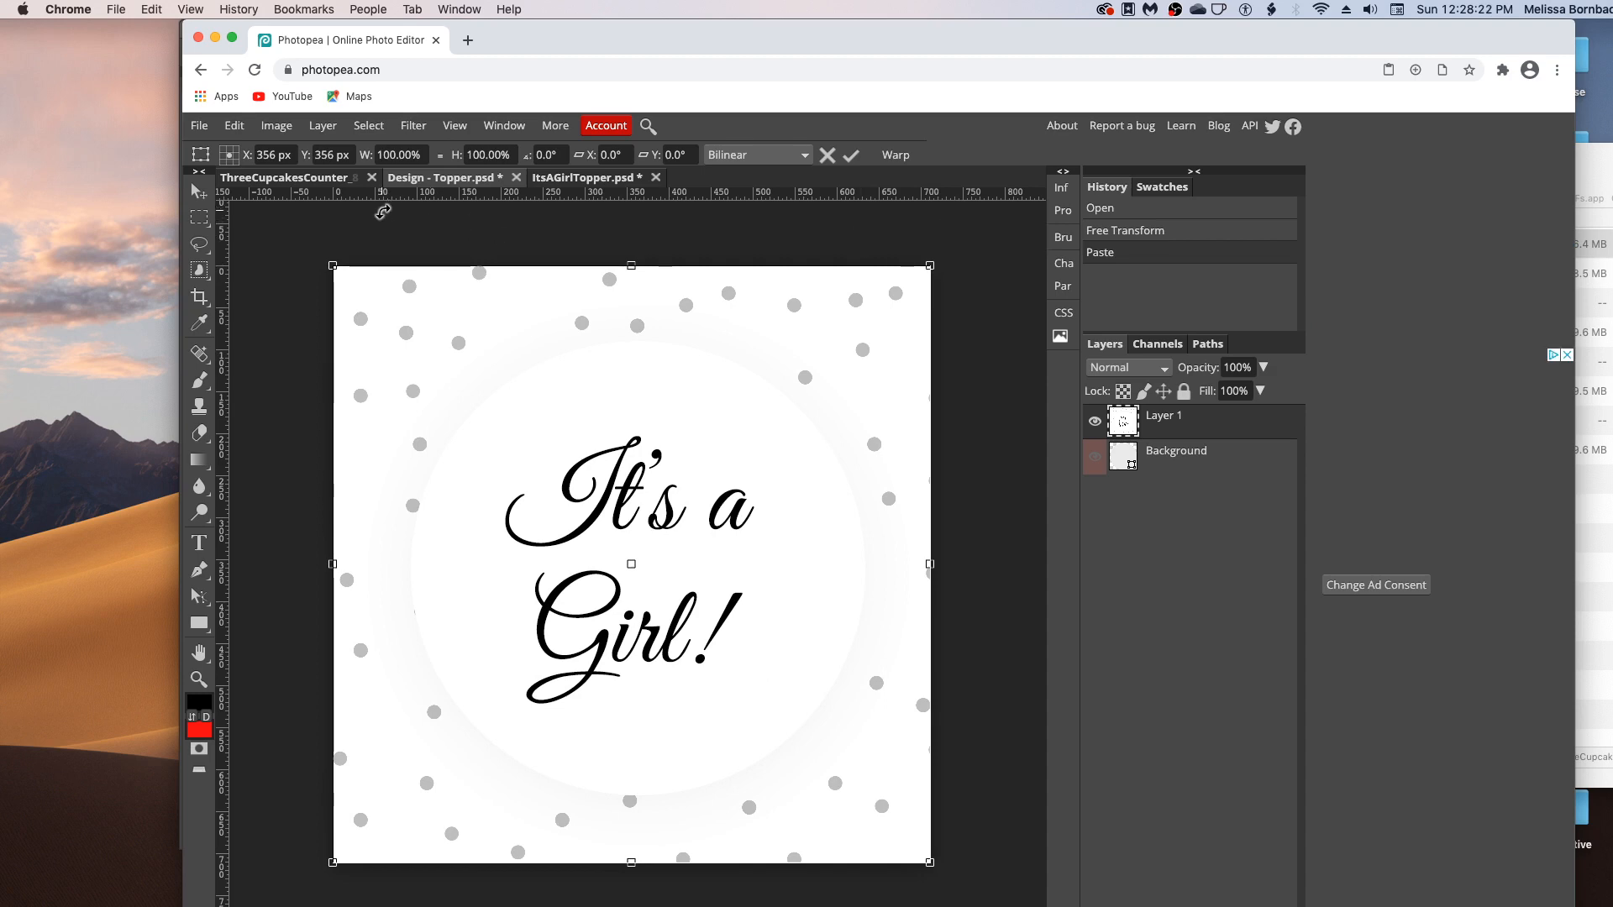
Step: Save the Design - Topper smart object, and close it and the ItsAGirlTopper document to return to the cupcake mockup
click(200, 127)
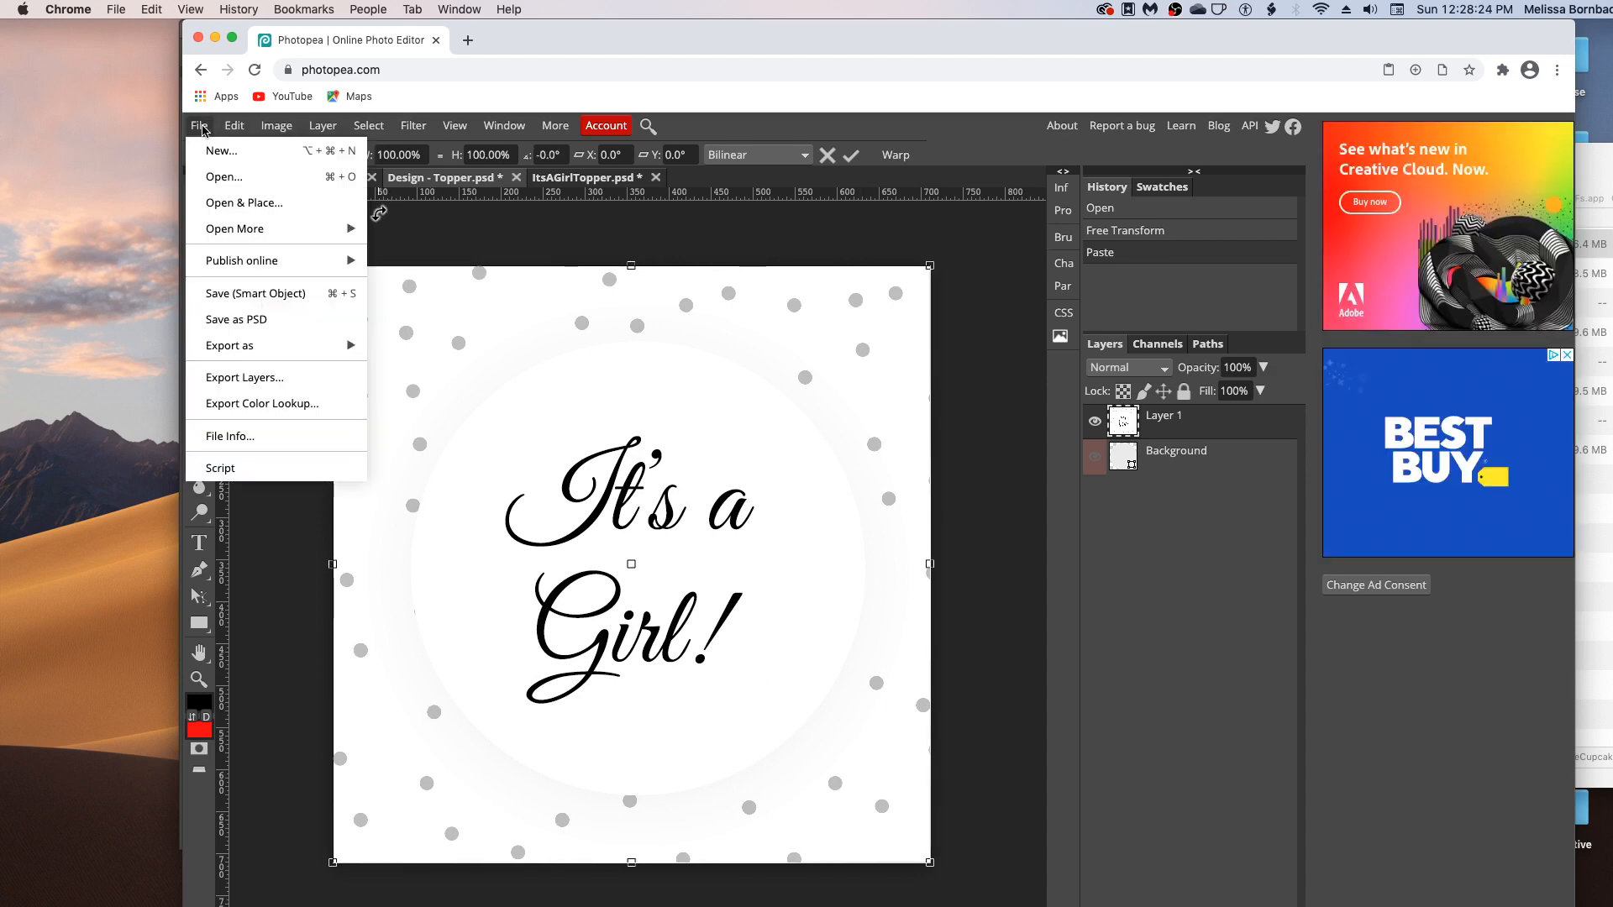
click(276, 294)
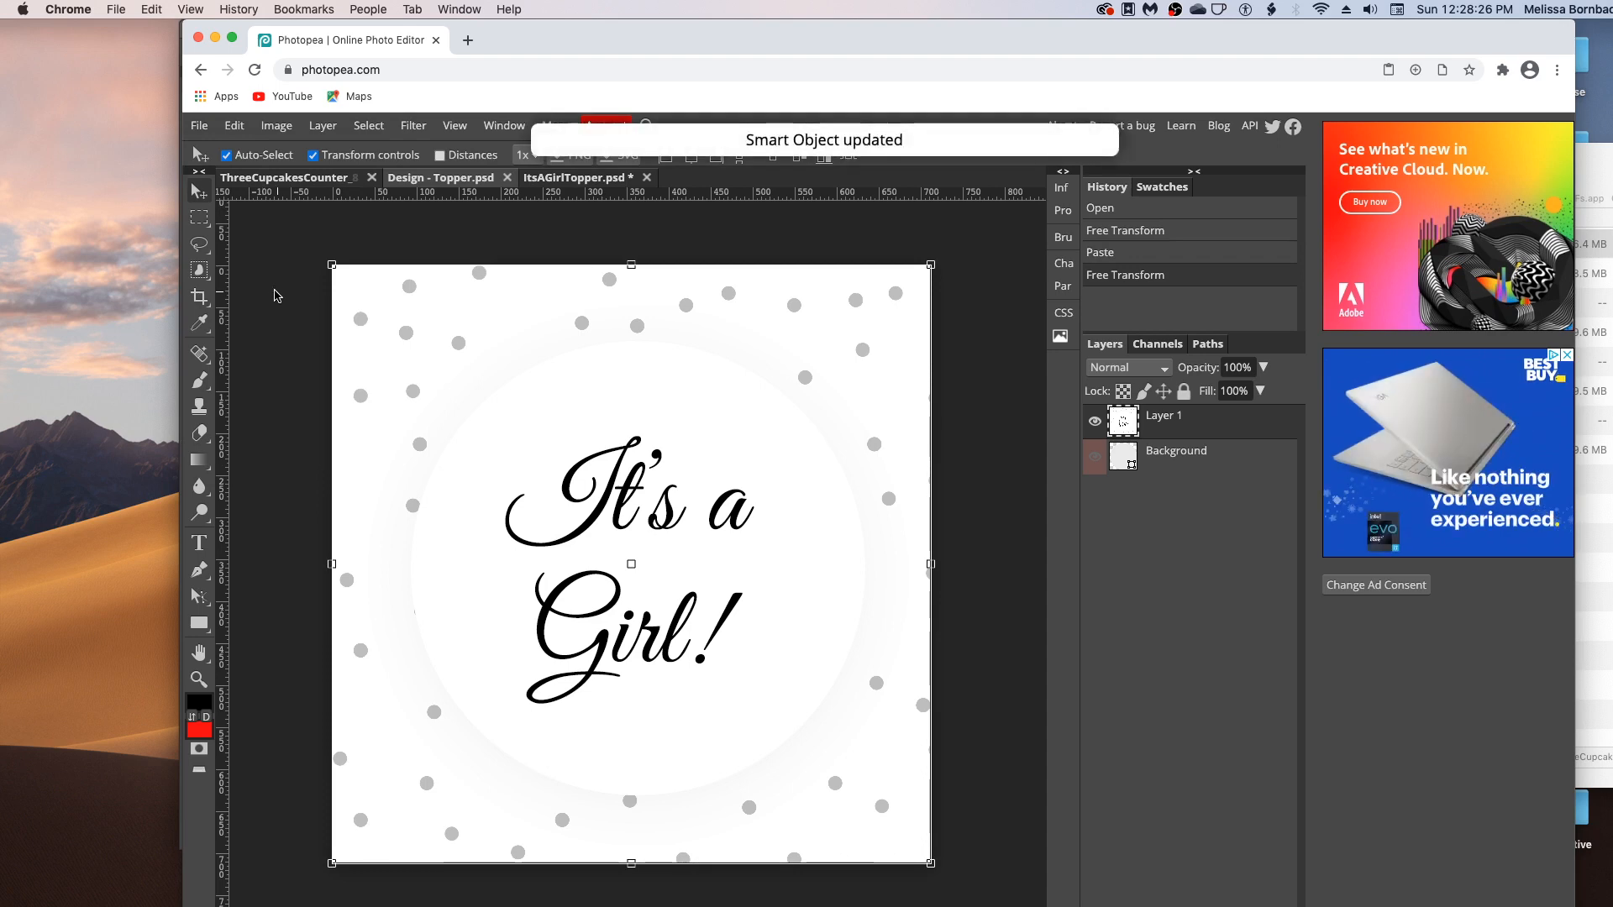
click(508, 178)
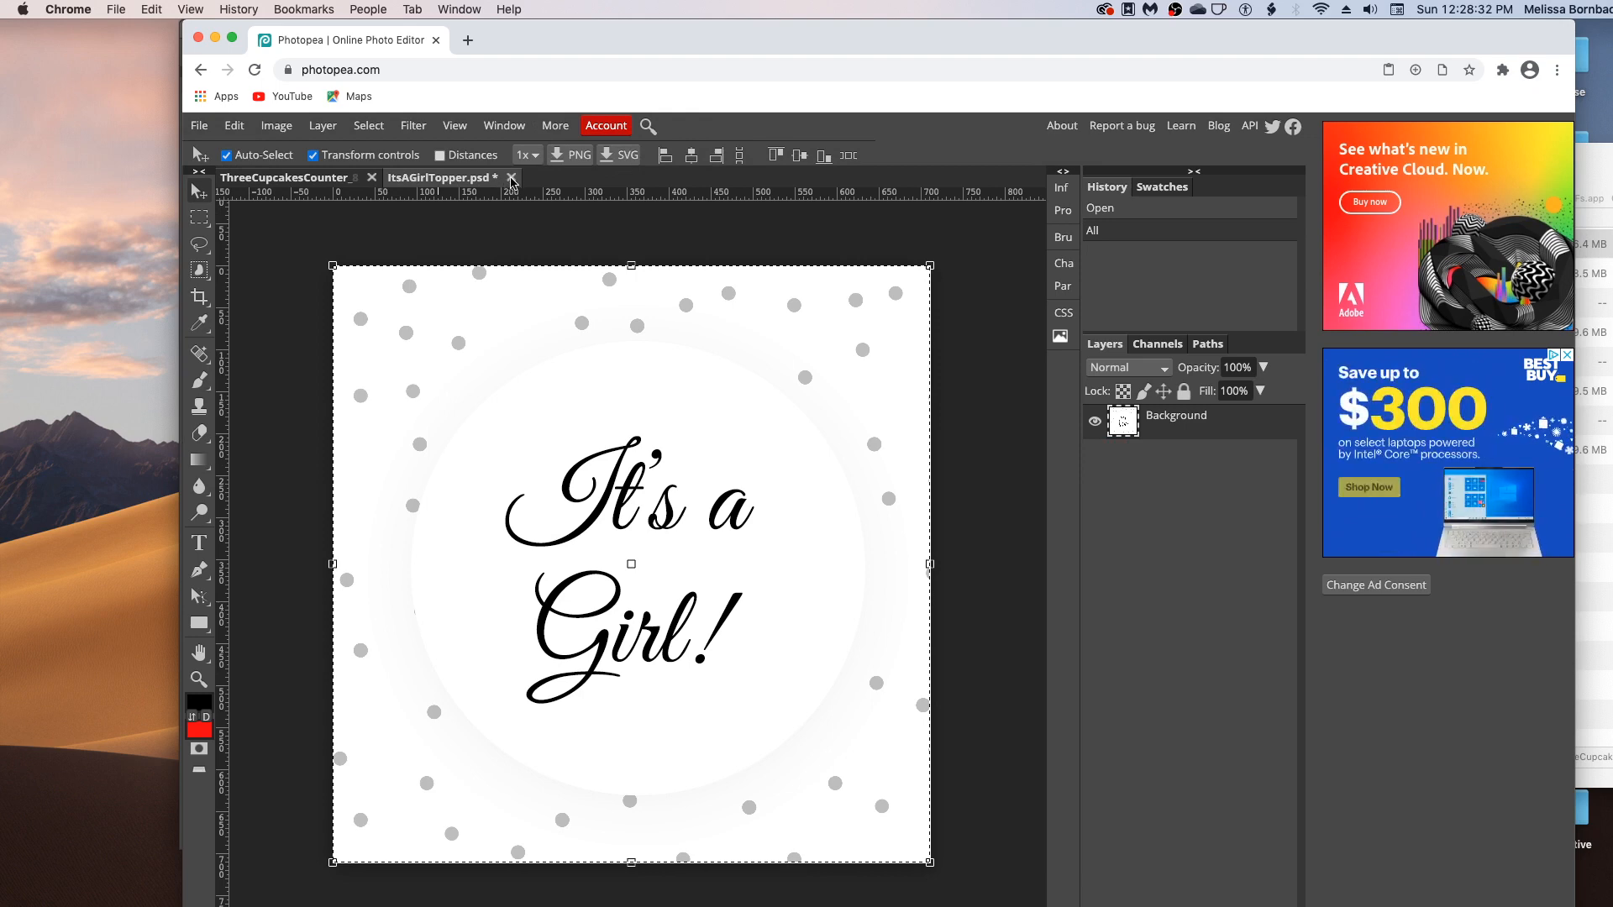
click(512, 179)
click(1016, 183)
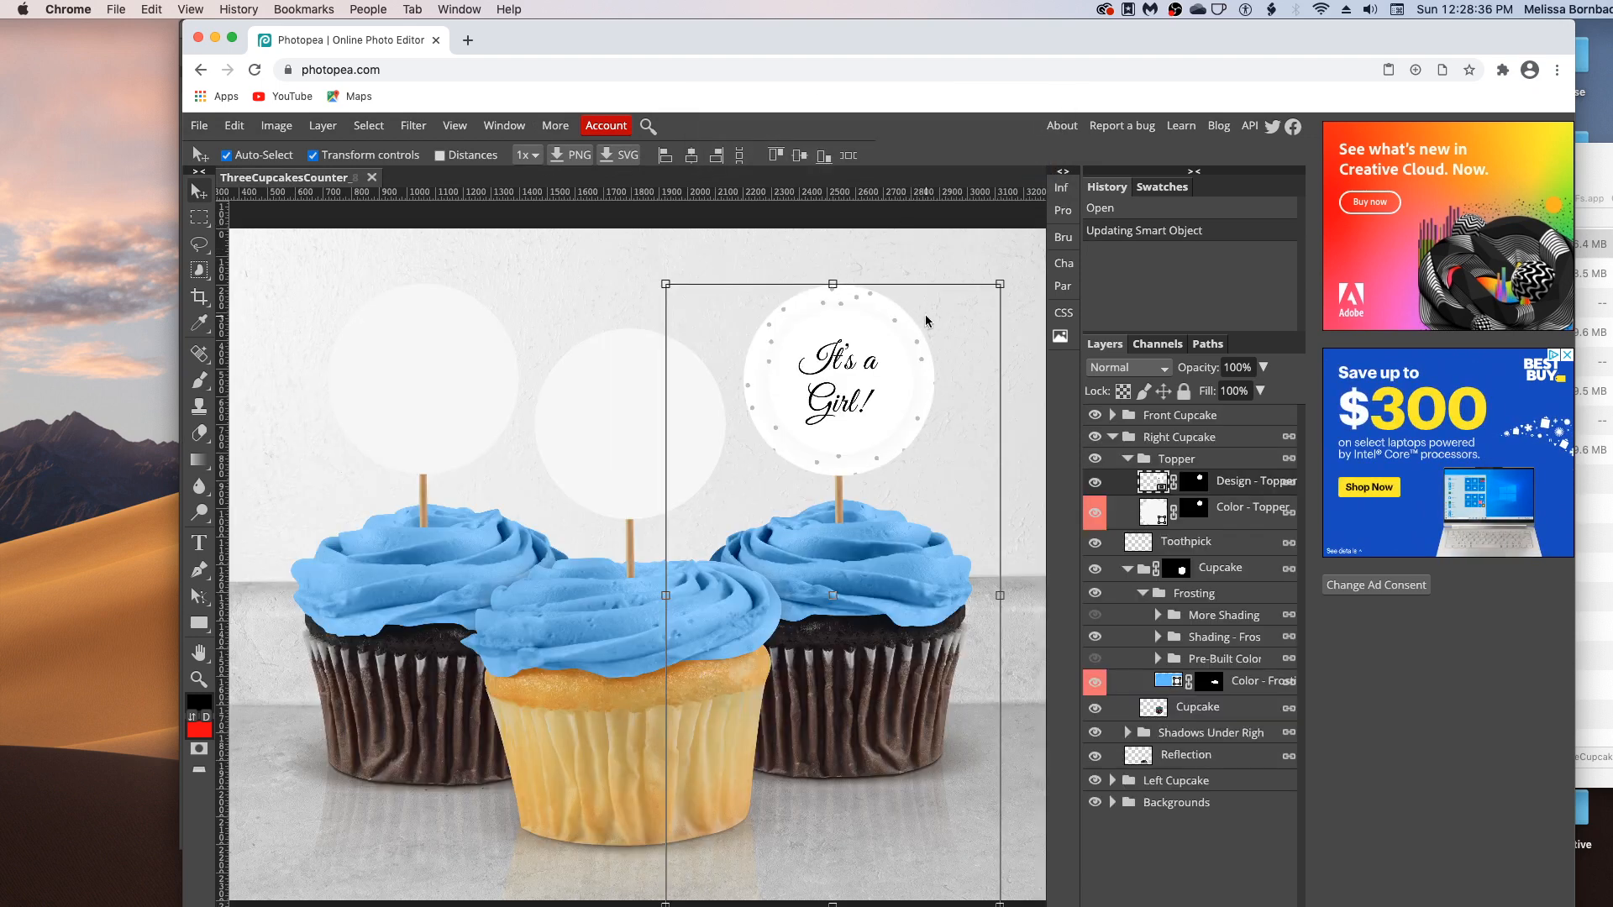
Step: Collapse the Right Cupcake group and open the Design - Topper smart object from the Front Cupcake's Topper group
click(1129, 460)
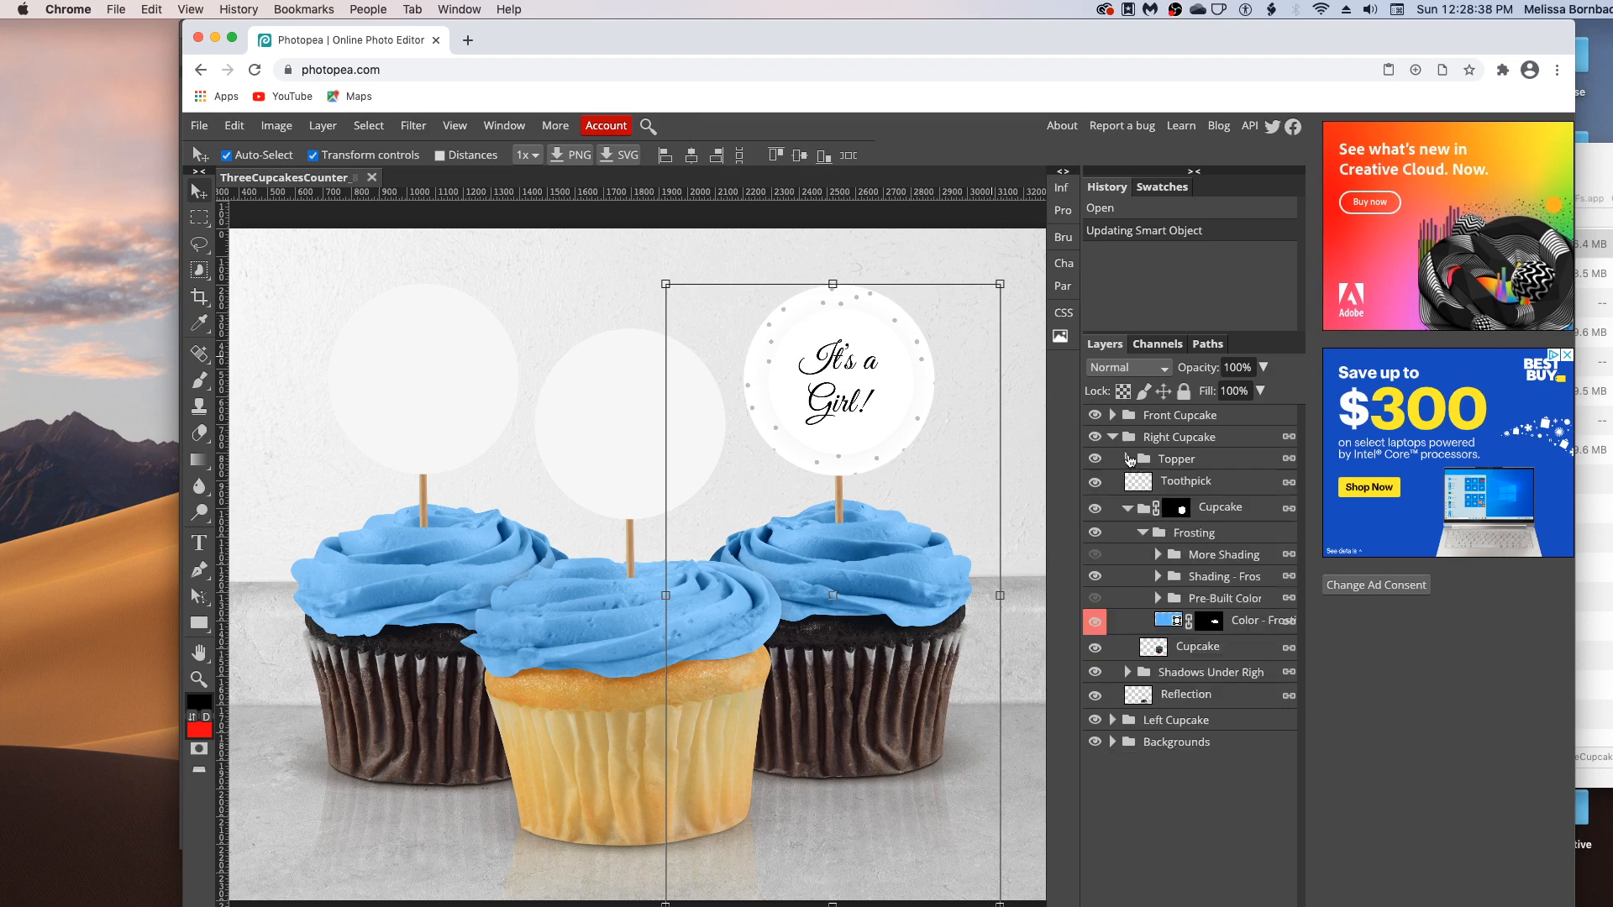
click(1114, 437)
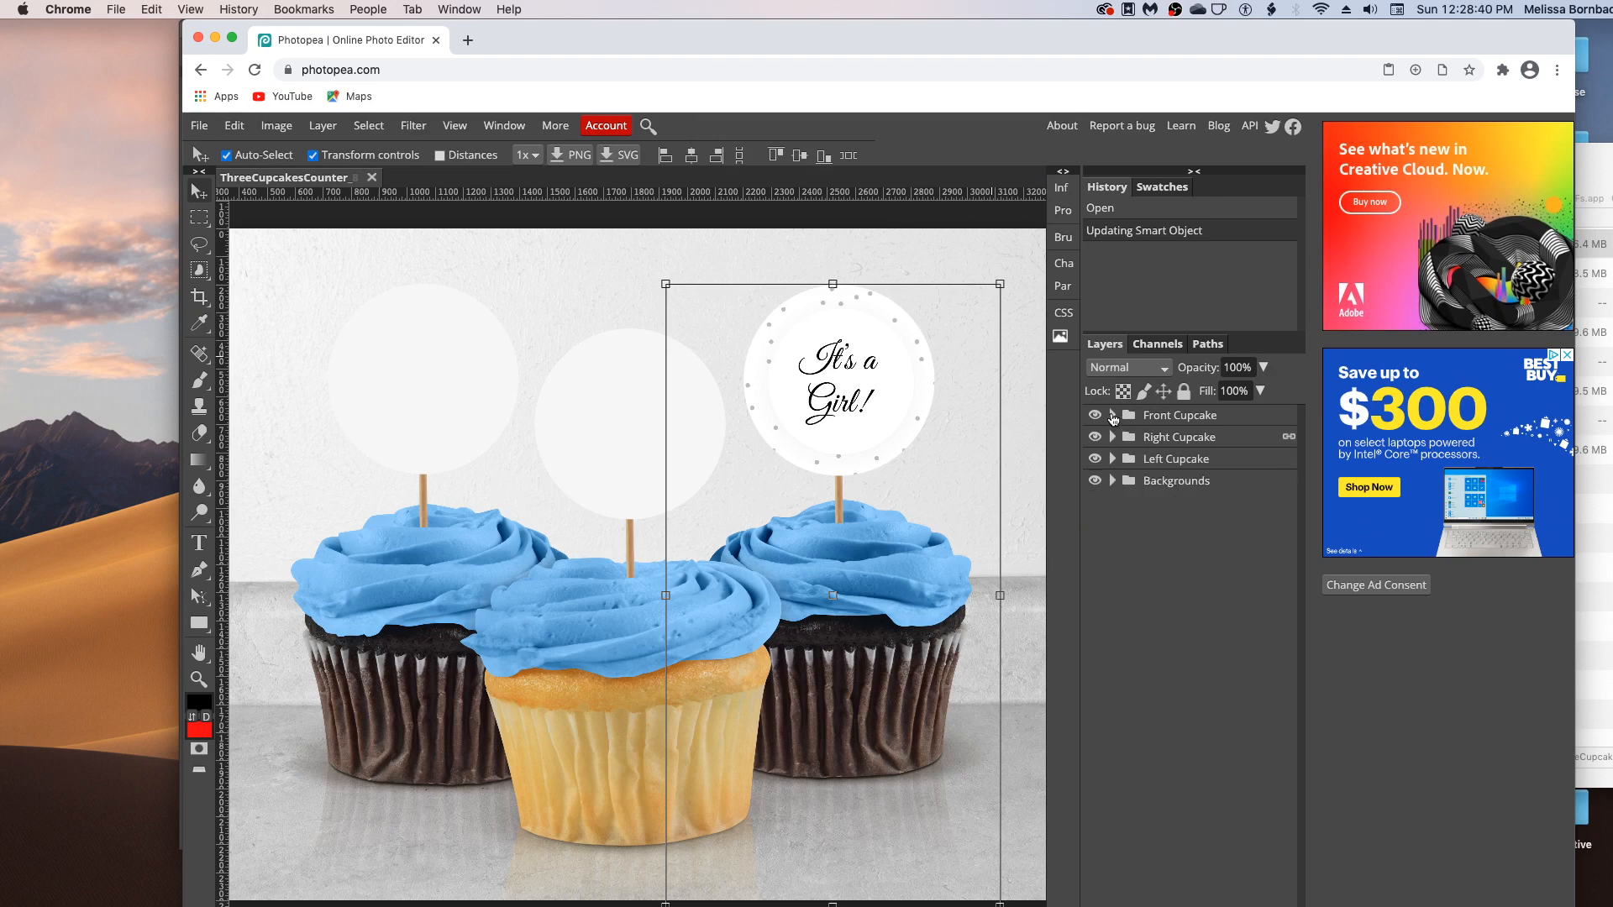
click(1113, 416)
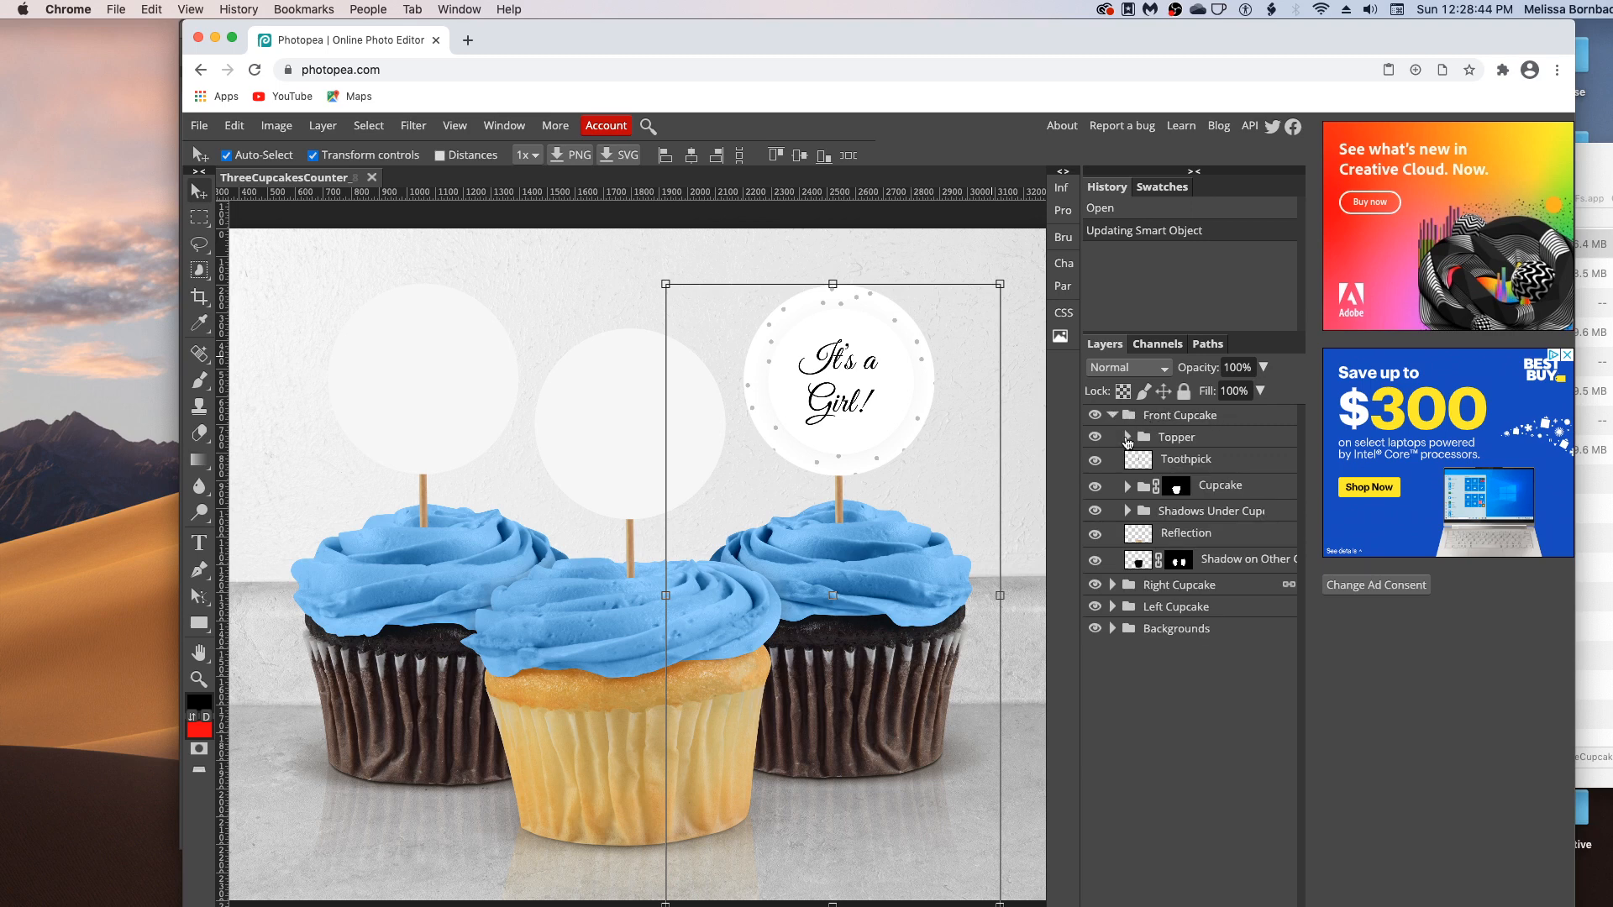
click(1128, 438)
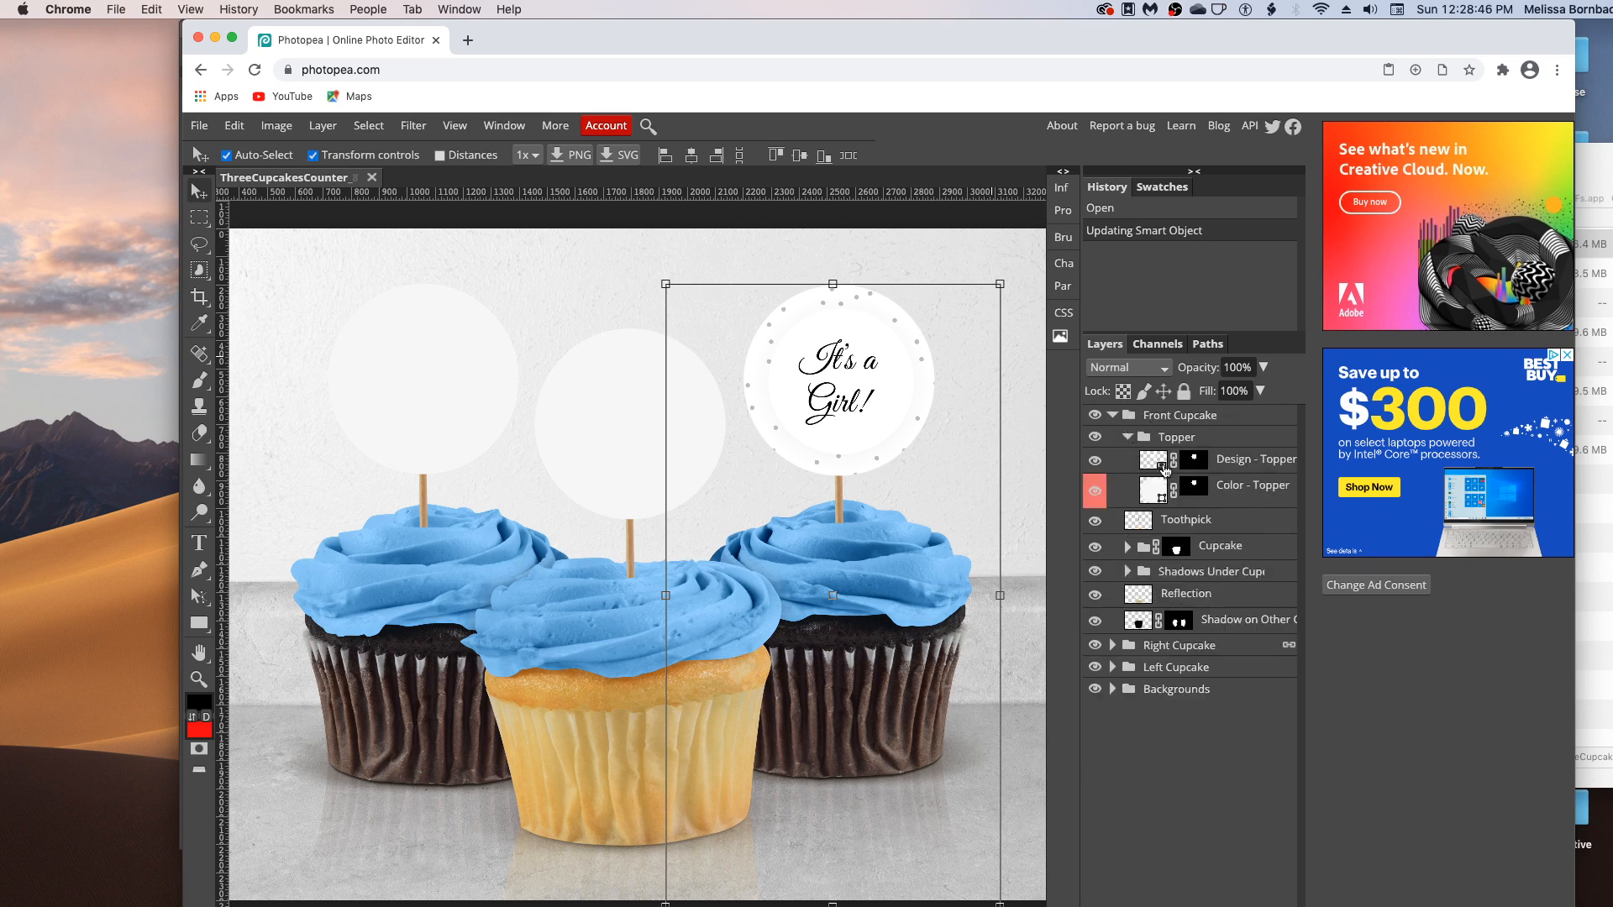
double_click(1162, 469)
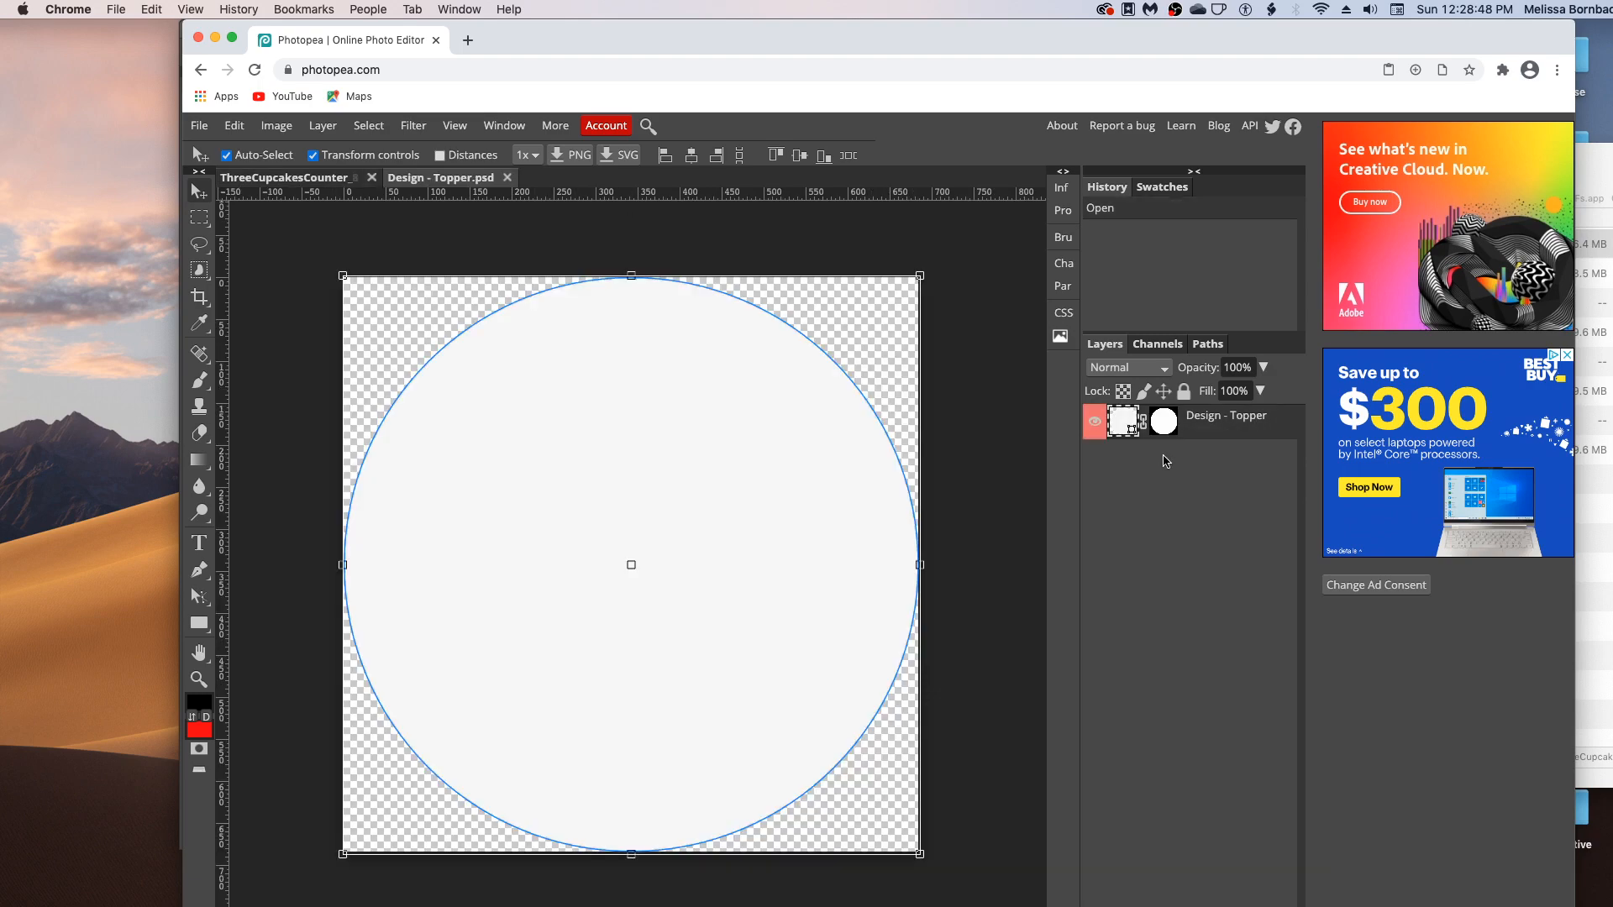
Step: Hide the Design - Topper placeholder layer and paste the copied "It's a Girl!" artwork above it
key(ctrl+t)
click(1094, 422)
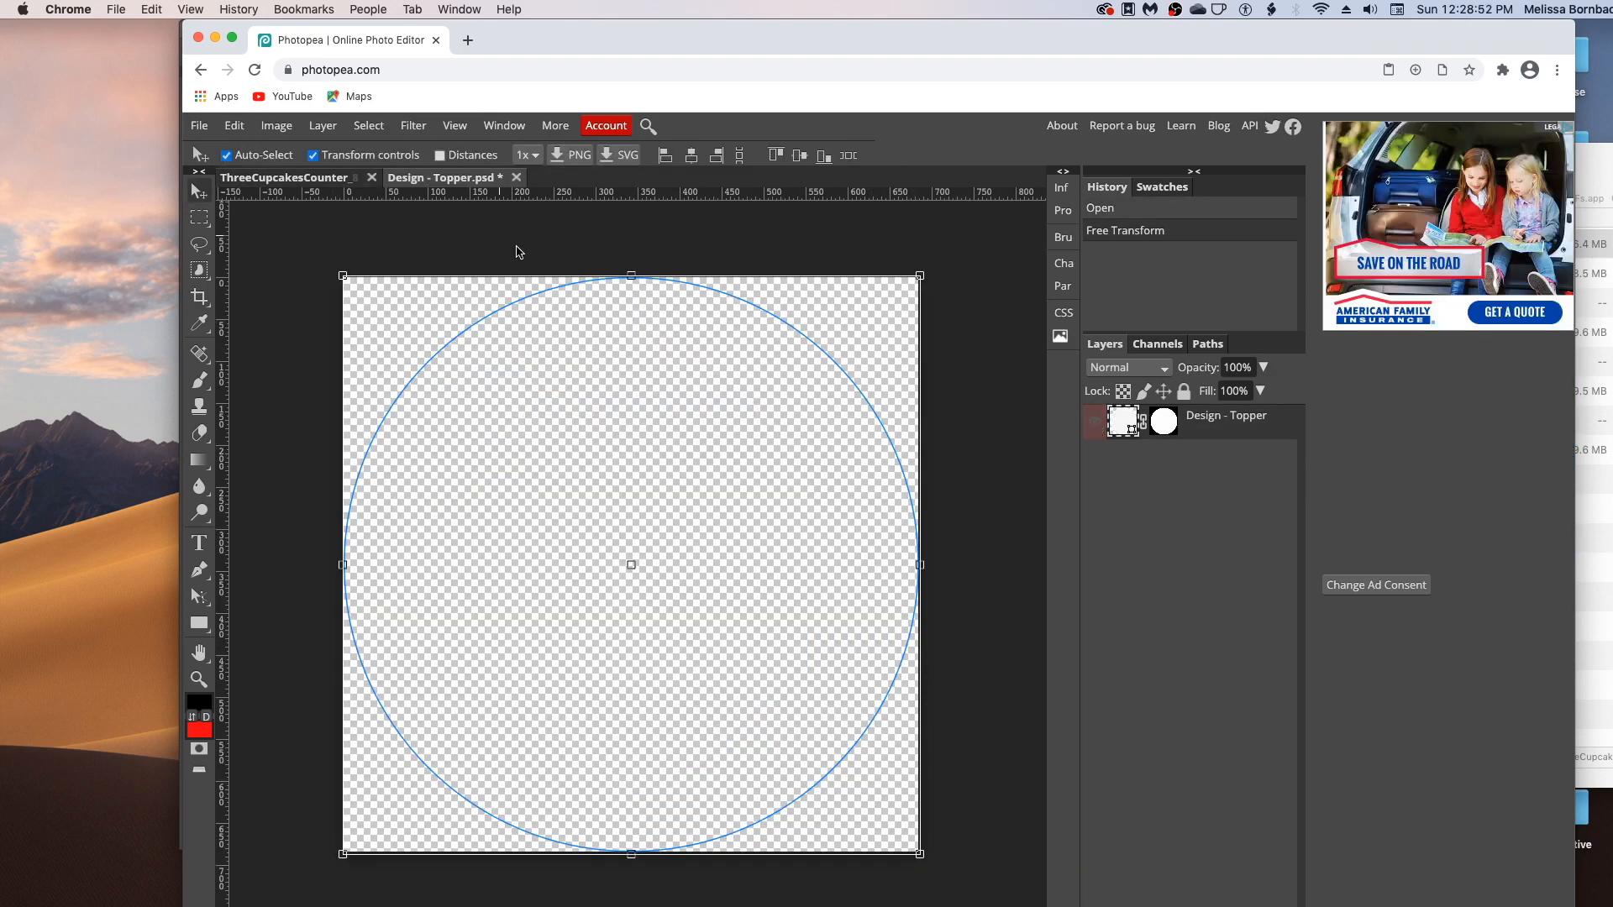
click(234, 128)
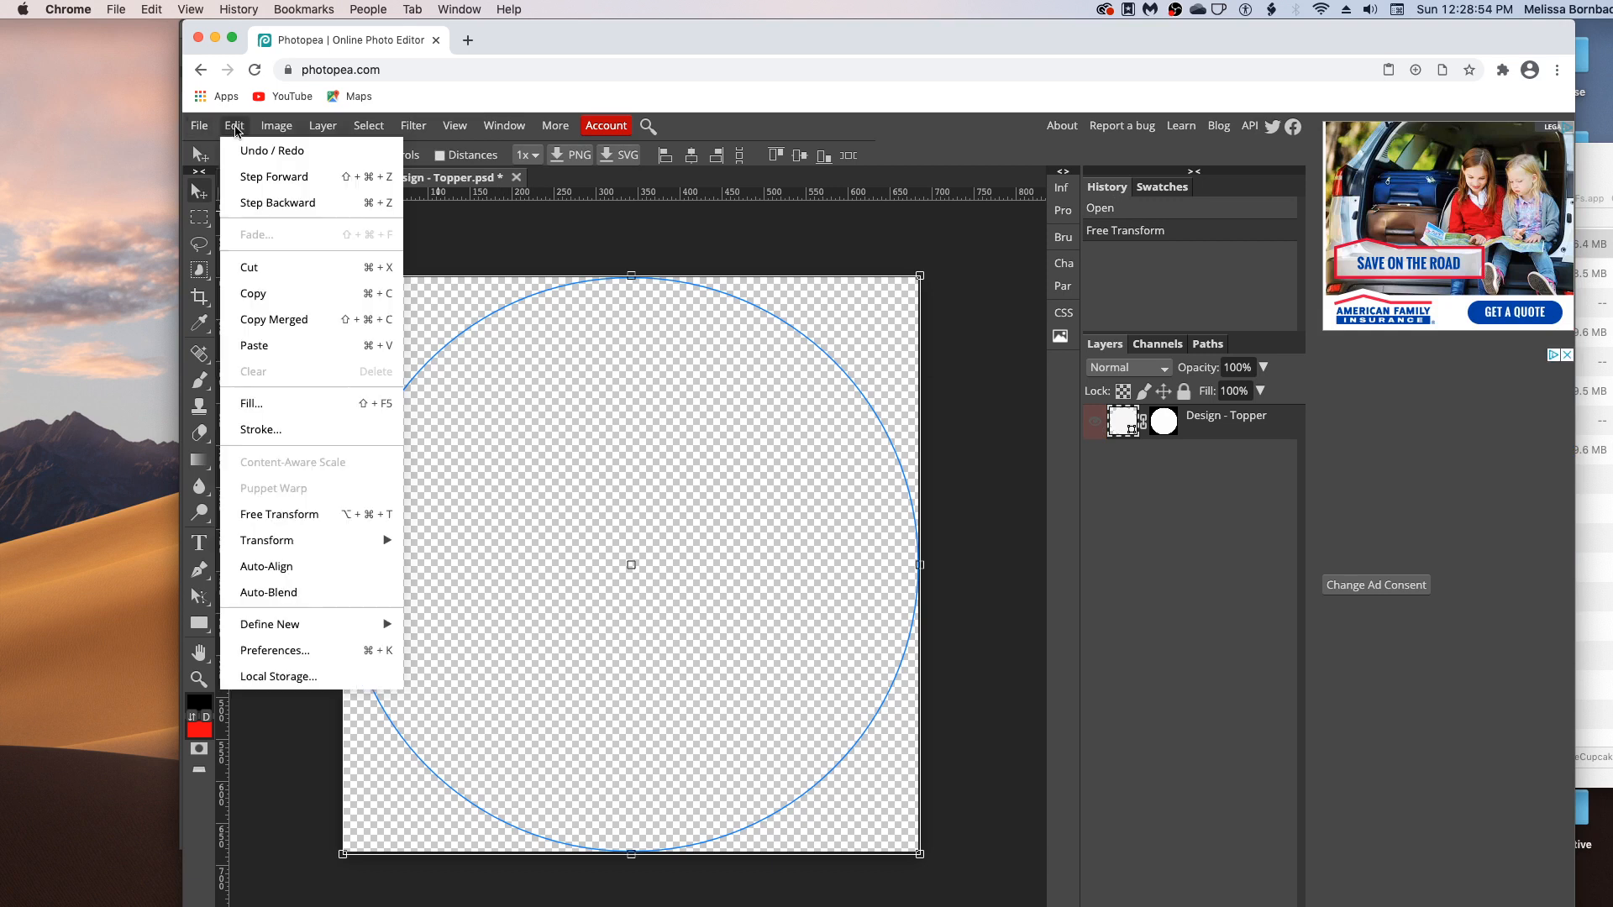
click(285, 344)
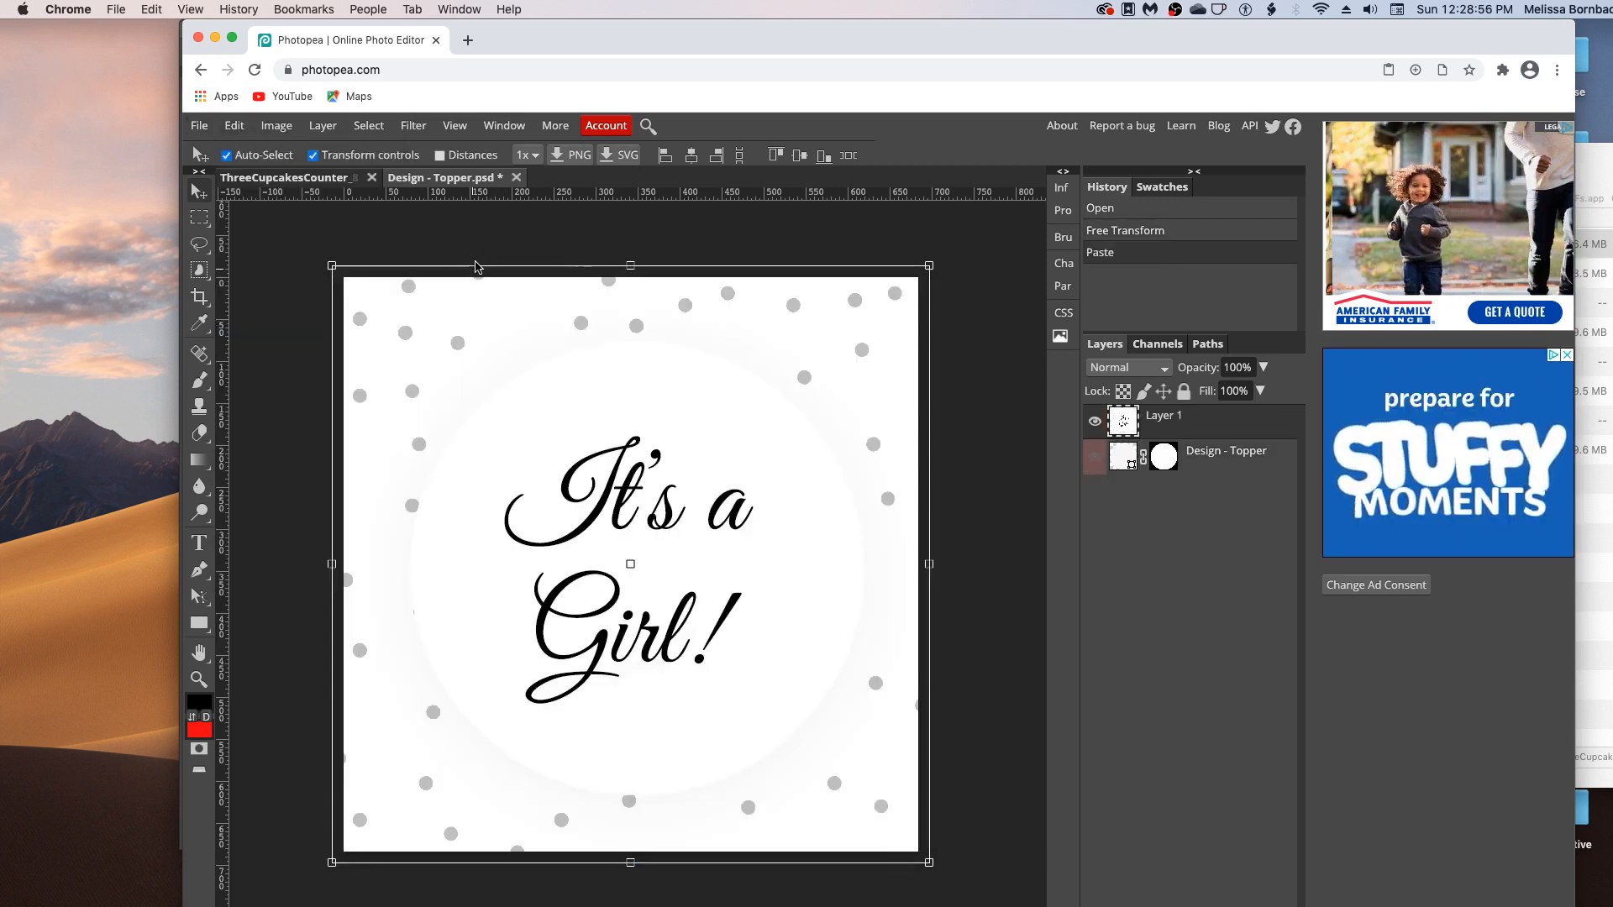
Step: Save the Front Cupcake's Design - Topper smart object and close it to return to the cupcake mockup
key(ctrl+t)
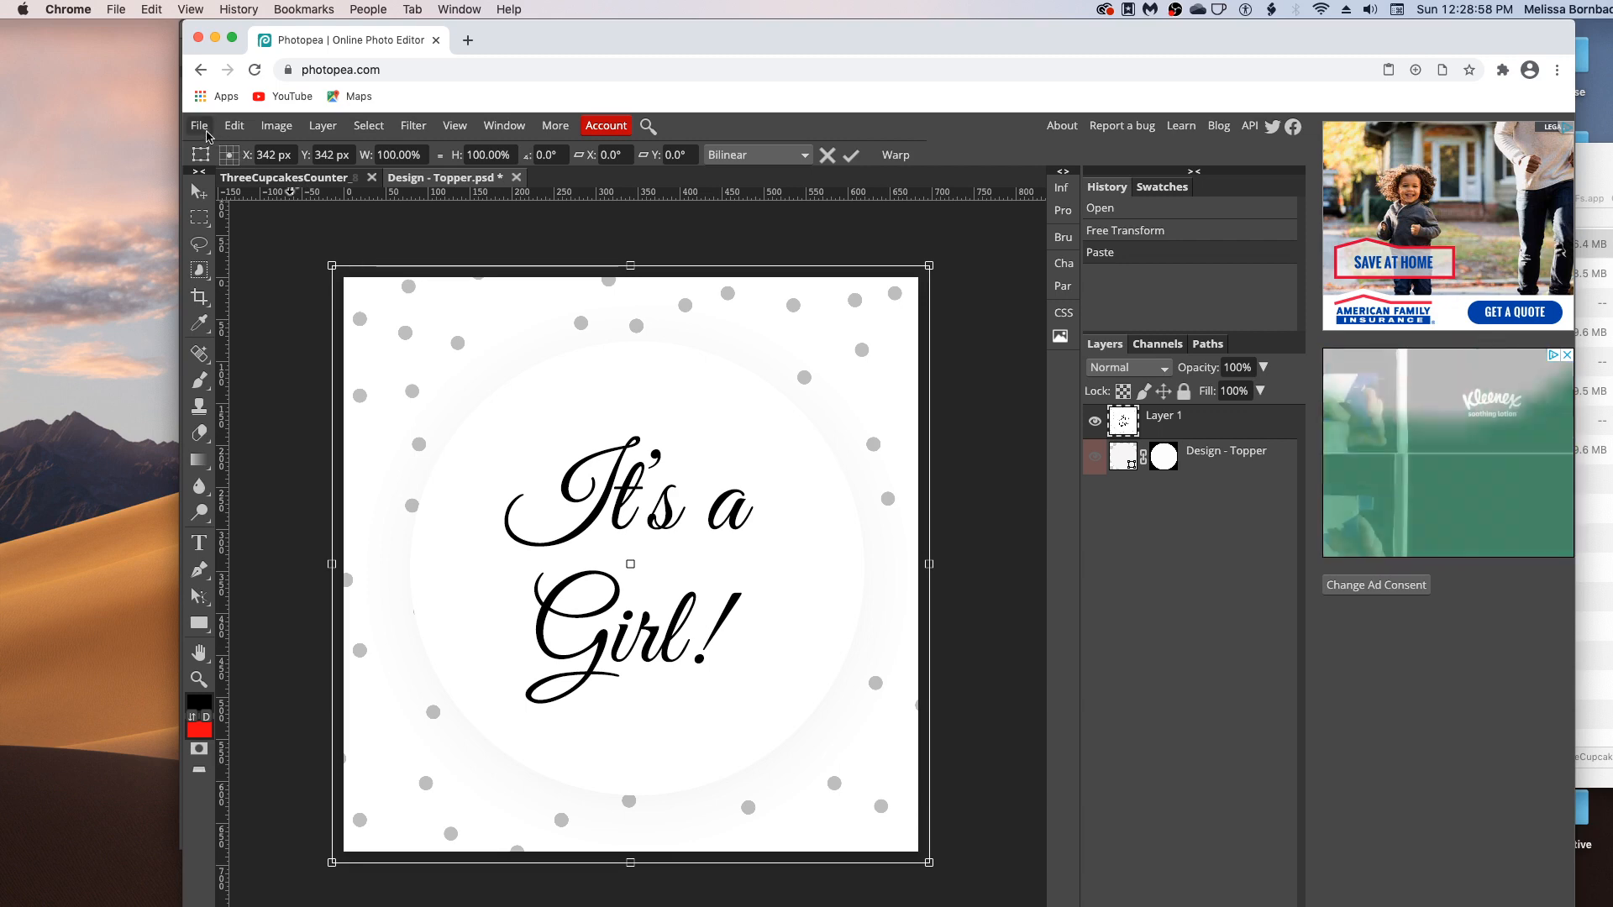
click(200, 125)
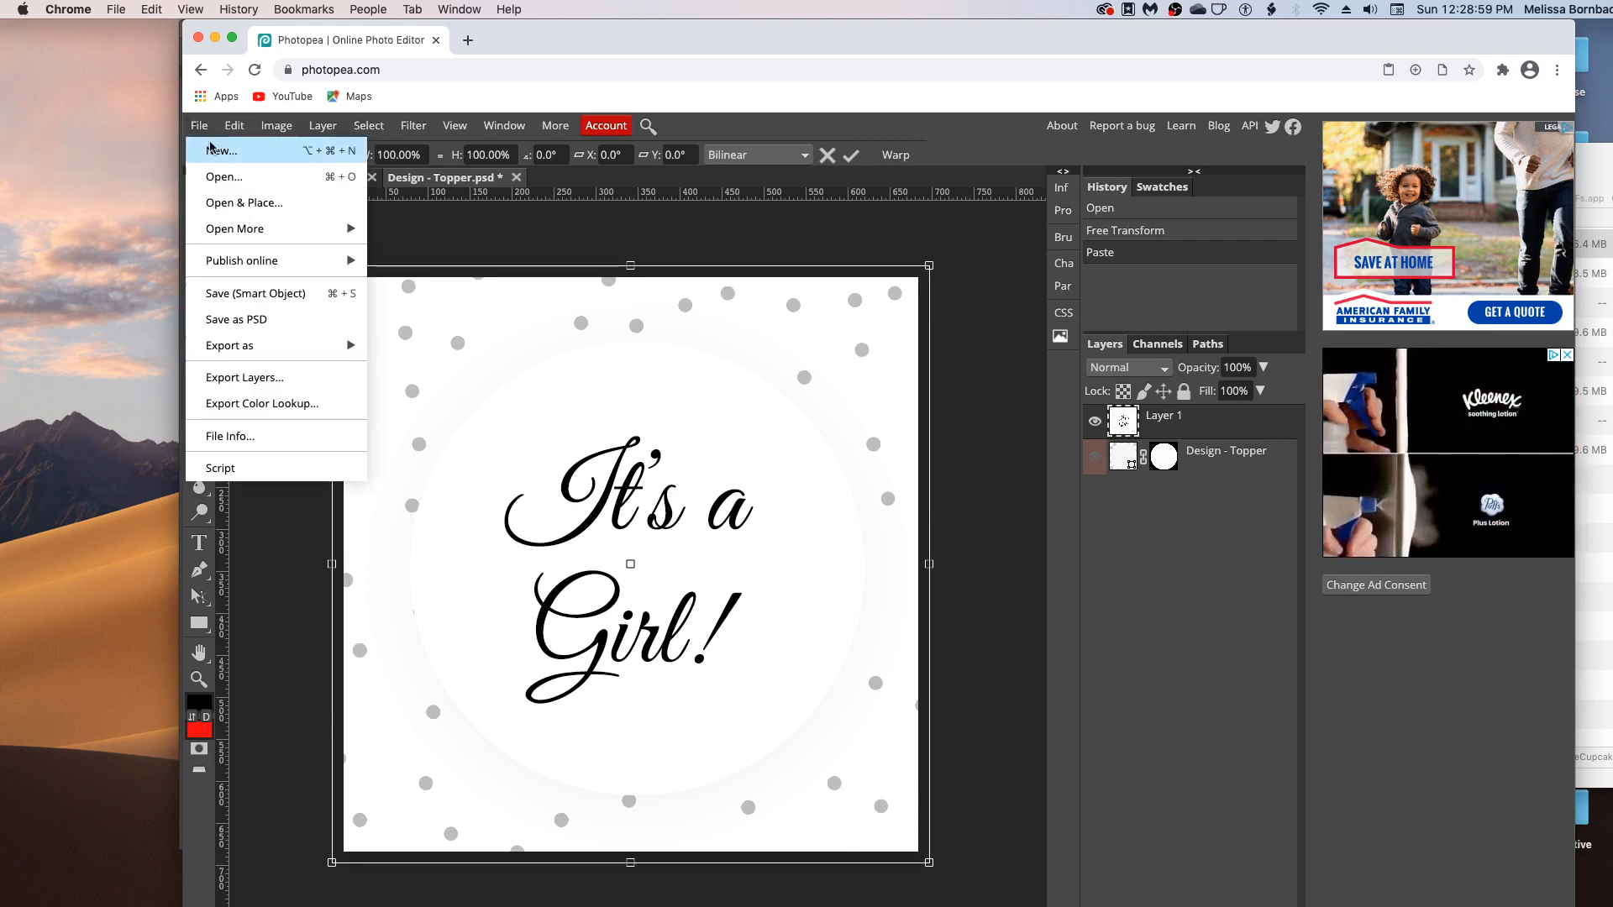
click(286, 294)
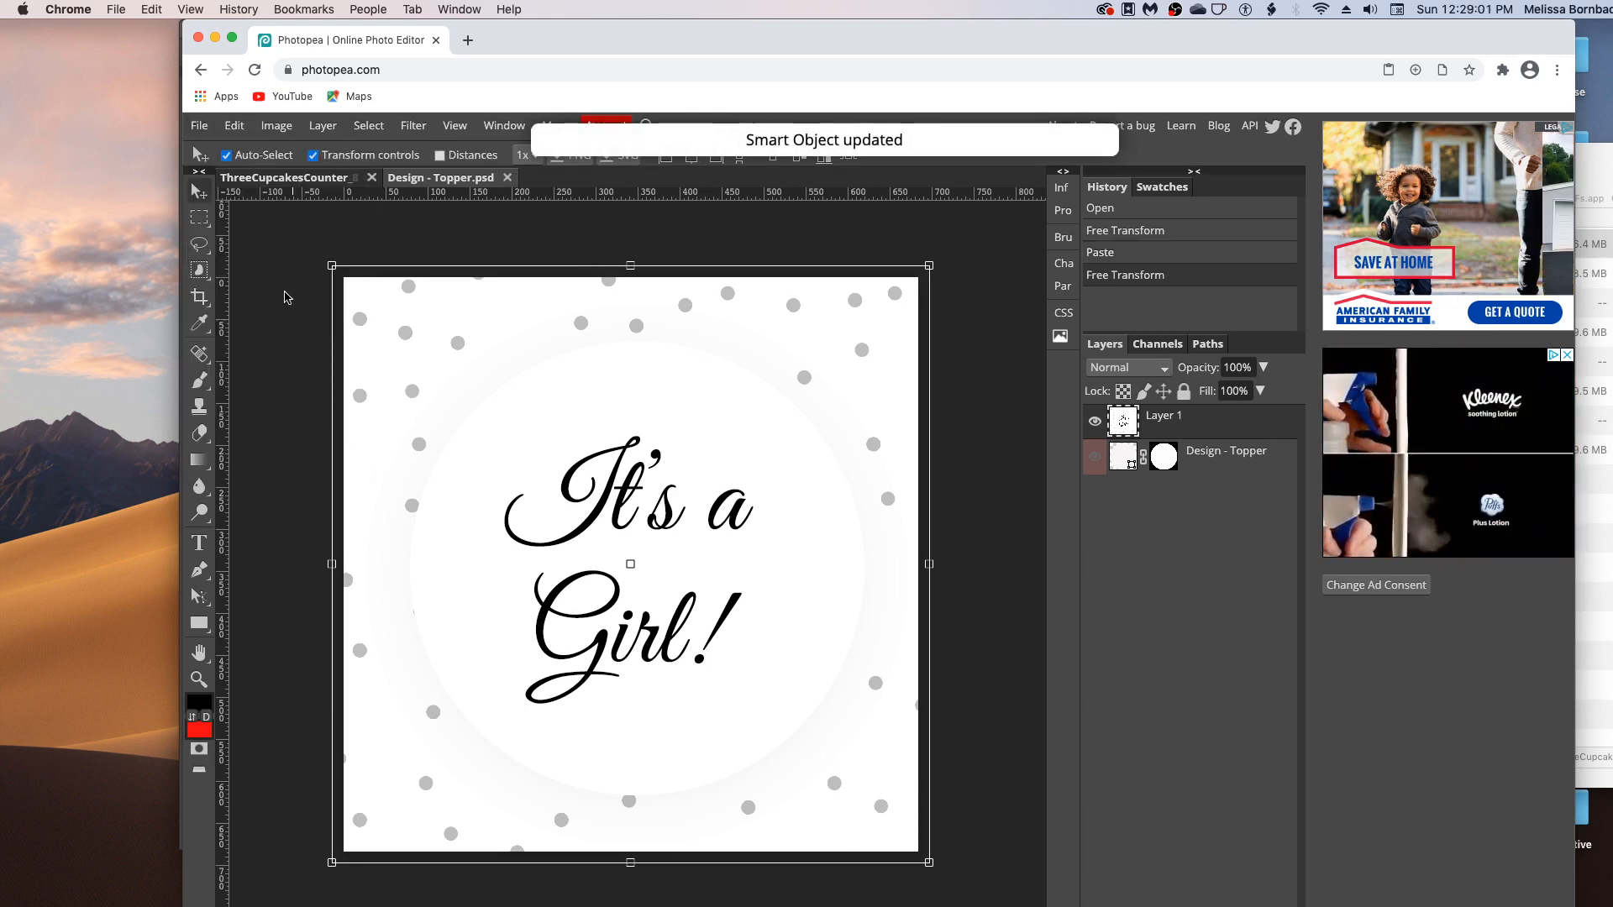
click(507, 177)
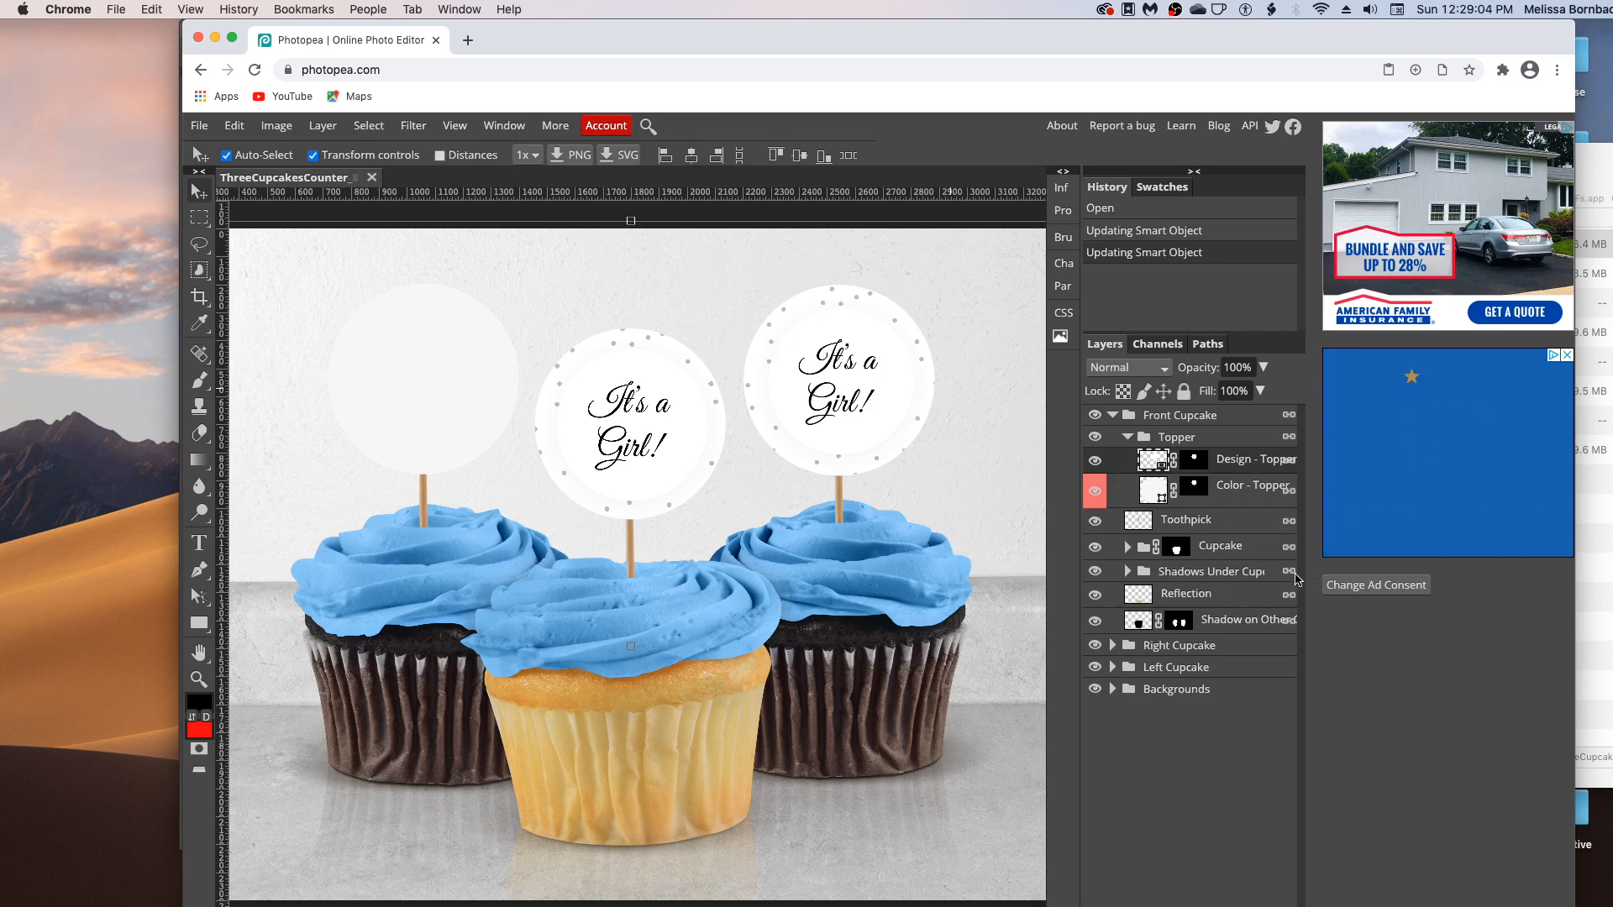
Step: Collapse the Front Cupcake group and open the Design - Topper smart object from the Left Cupcake's Topper group
click(1127, 437)
click(1112, 415)
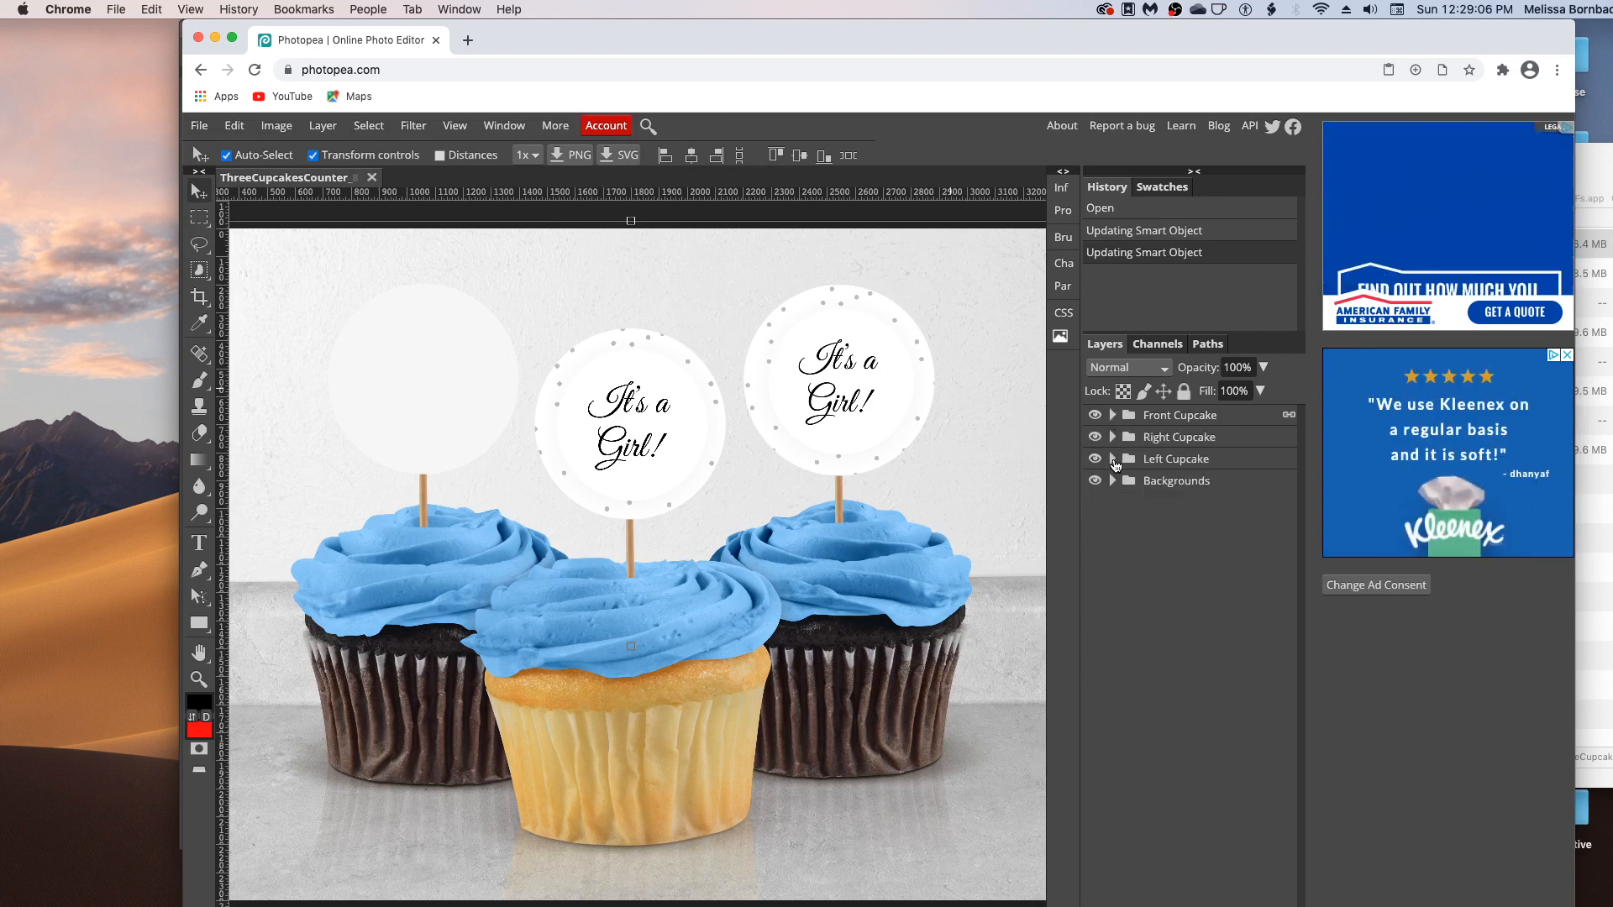
click(1112, 459)
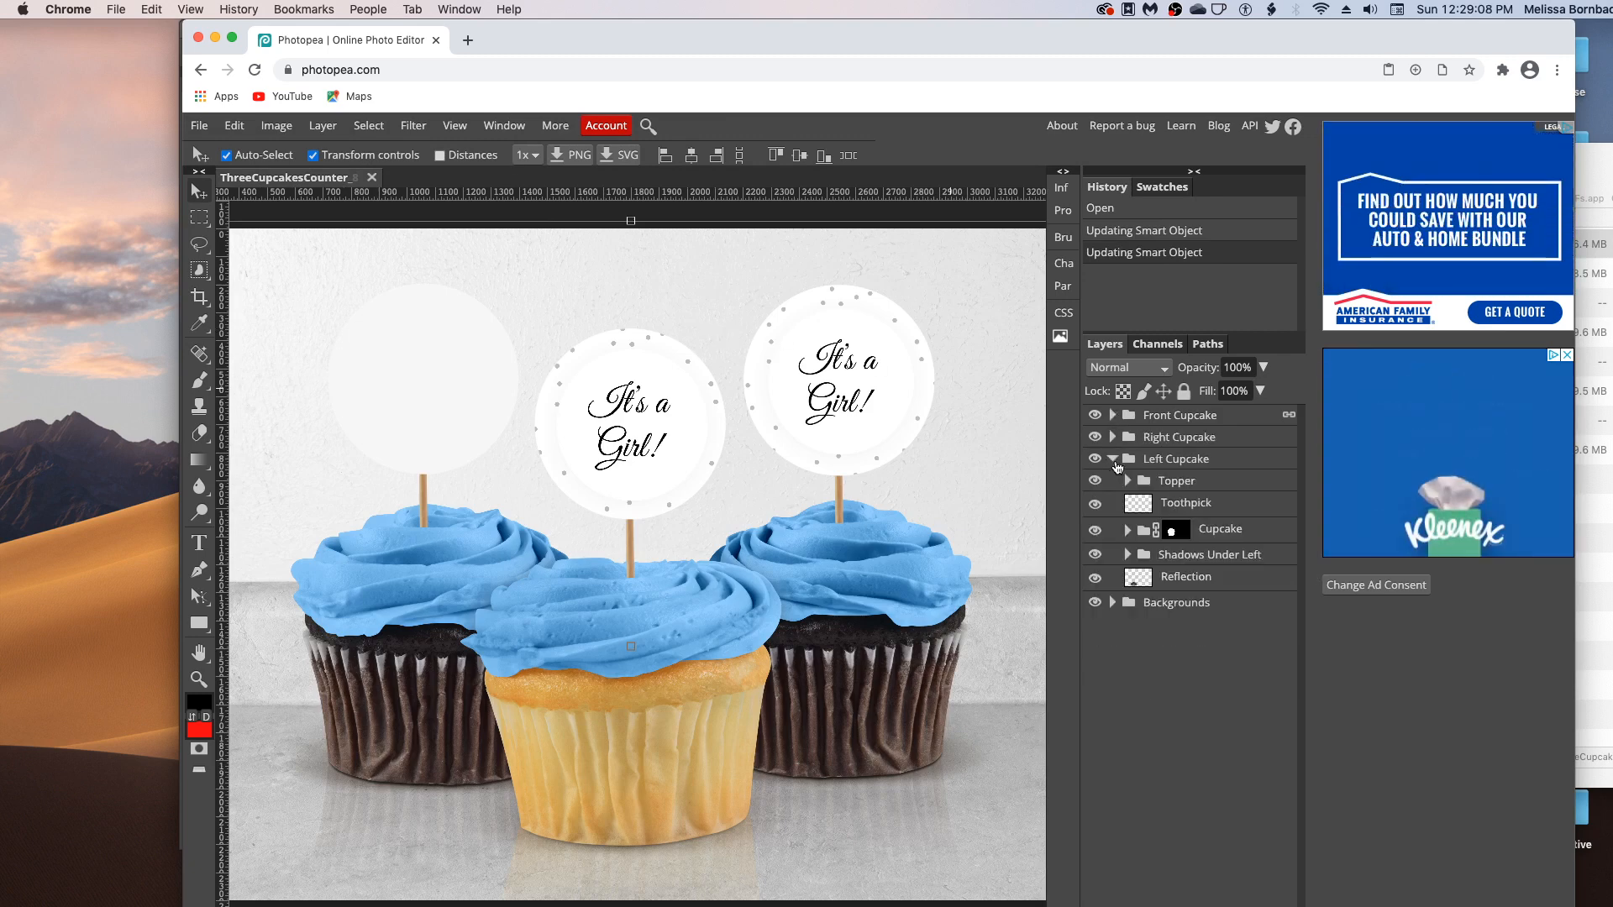
click(1126, 480)
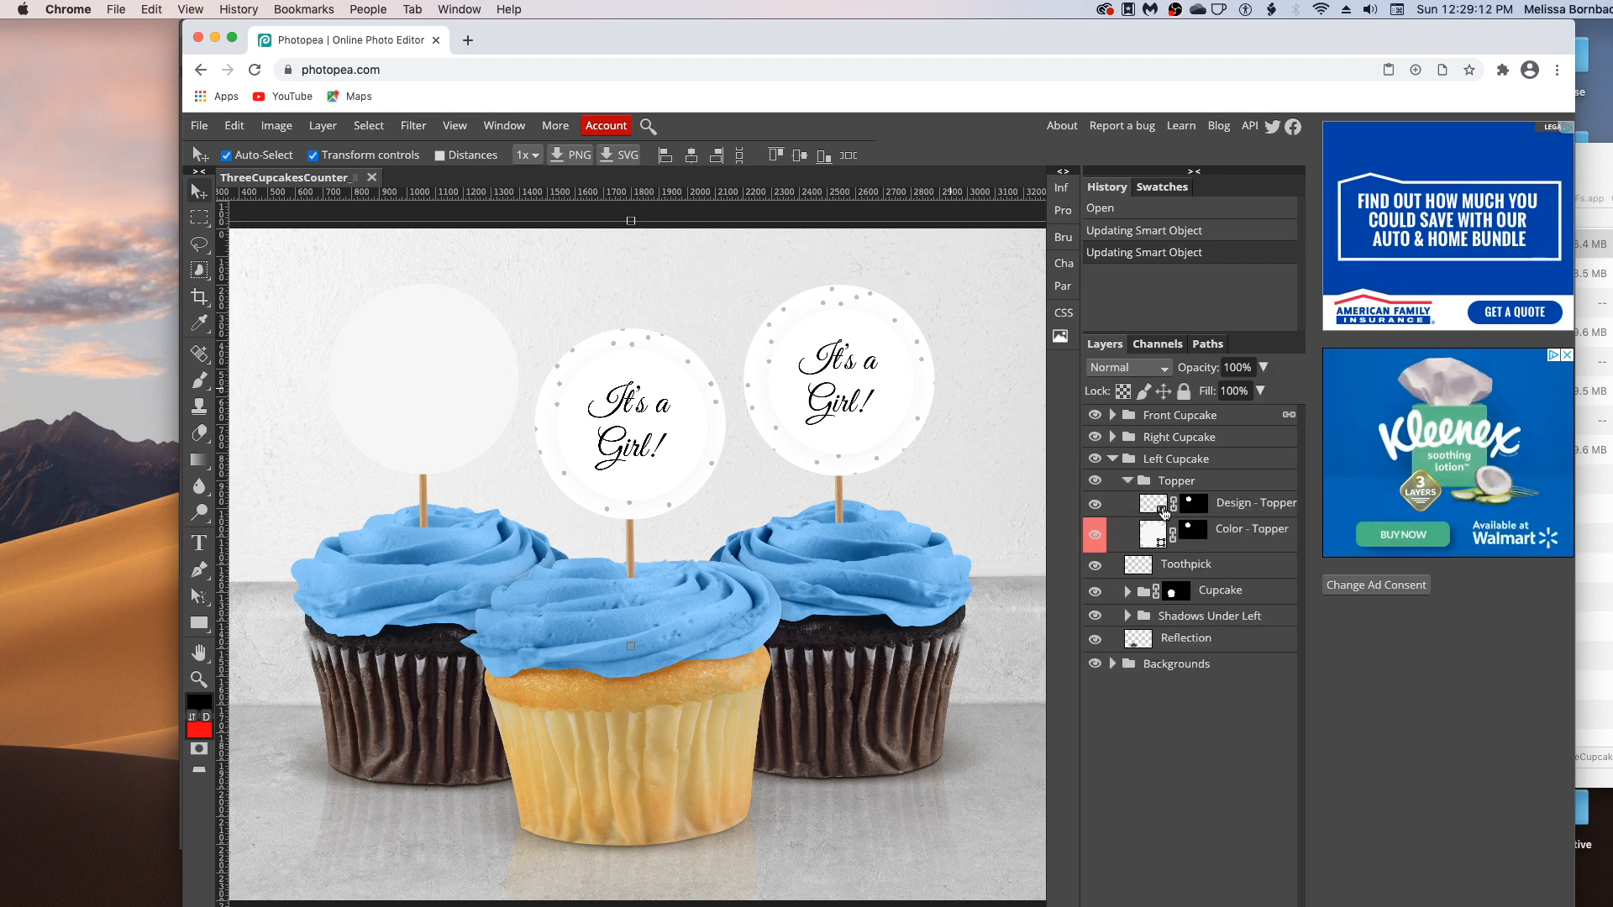
double_click(1162, 510)
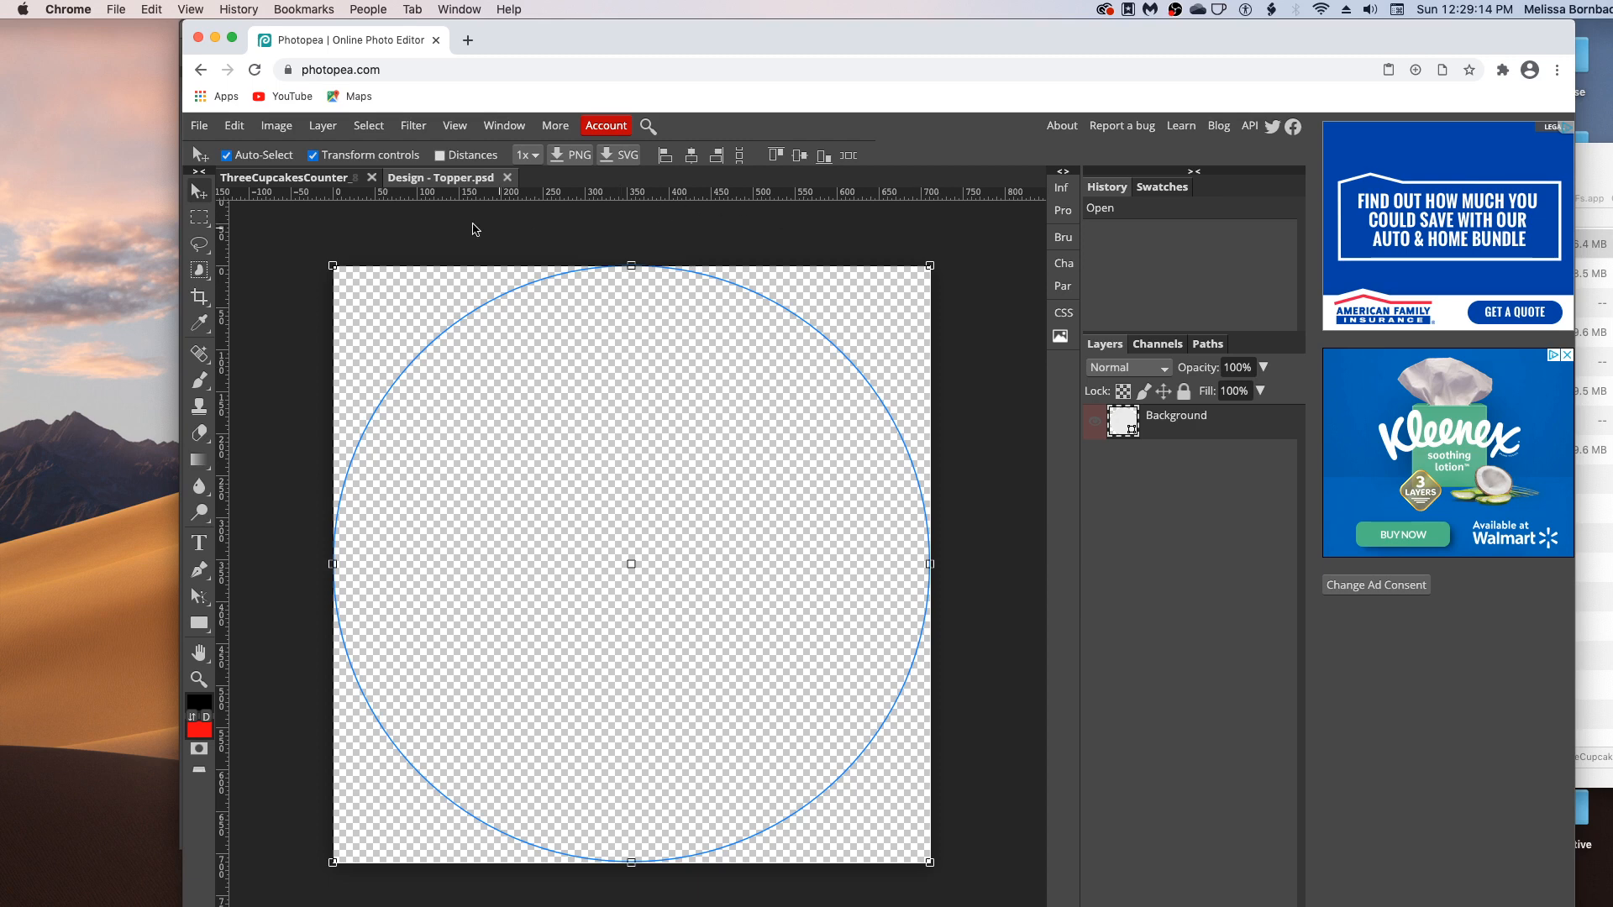
Step: Paste the copied "It's a Girl!" artwork into the Left Cupcake's Design - Topper document, then save and close the smart object
click(228, 126)
click(297, 351)
click(199, 126)
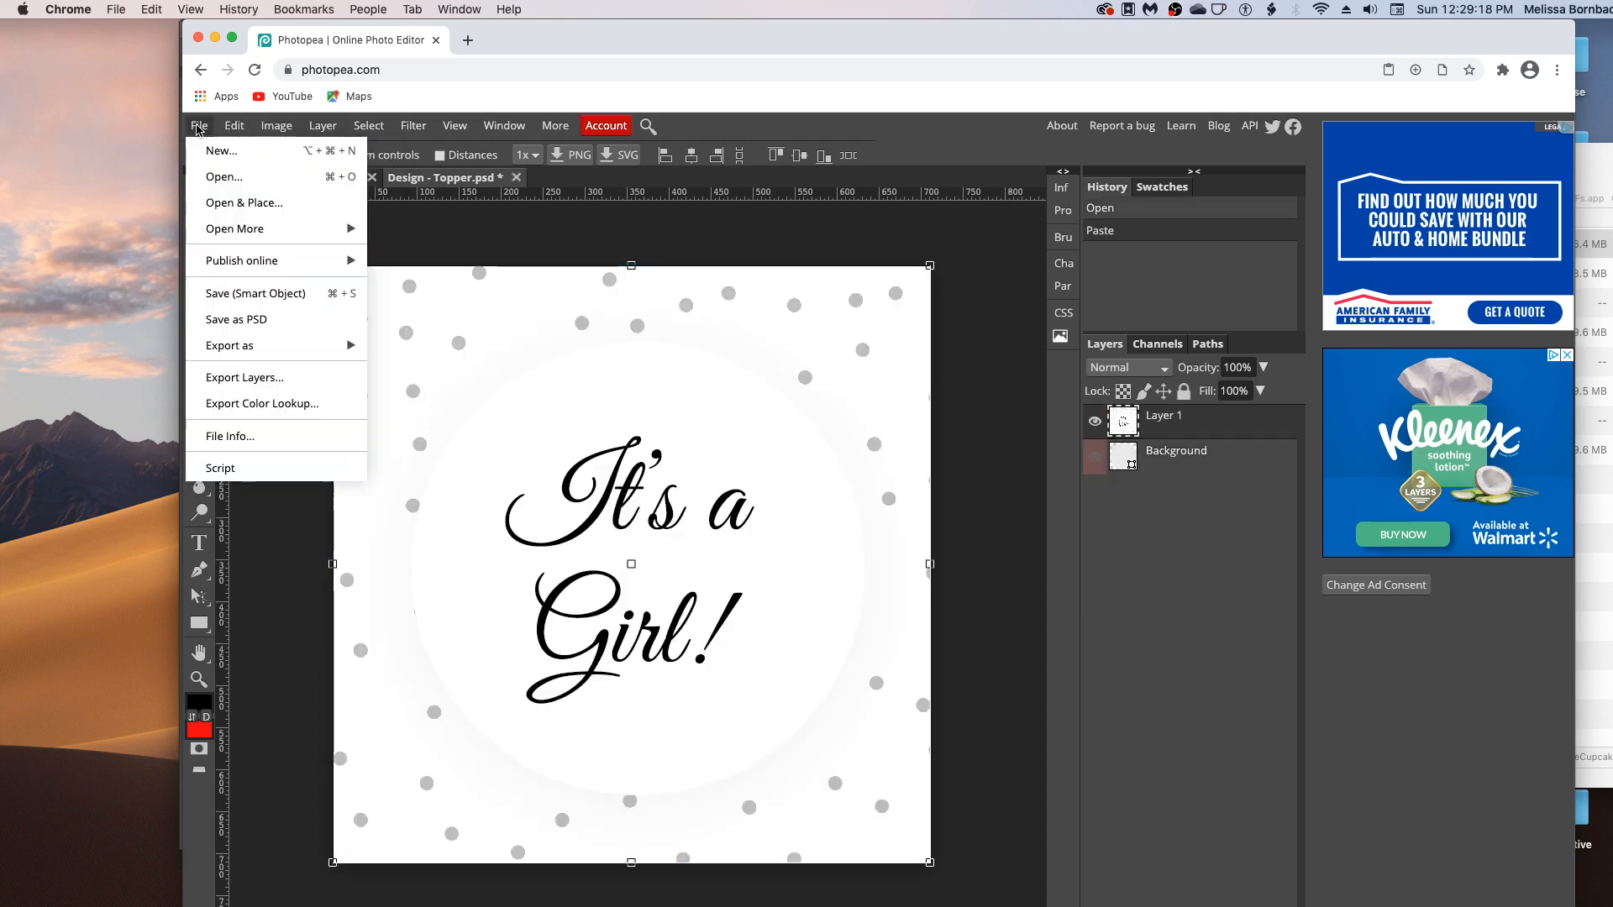
click(260, 291)
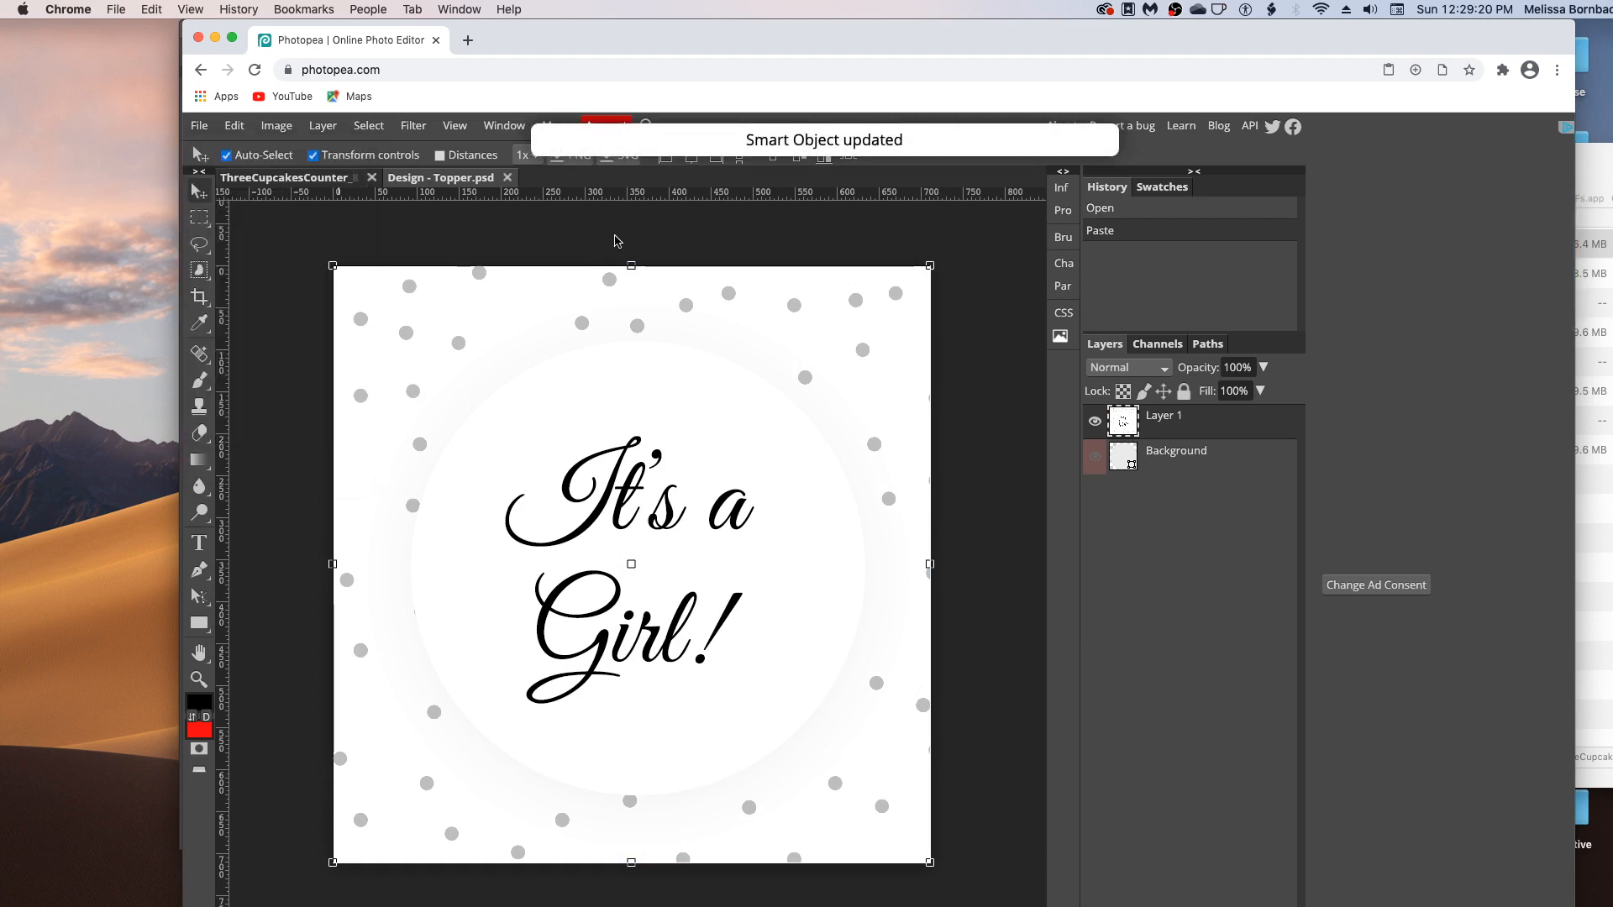
click(508, 179)
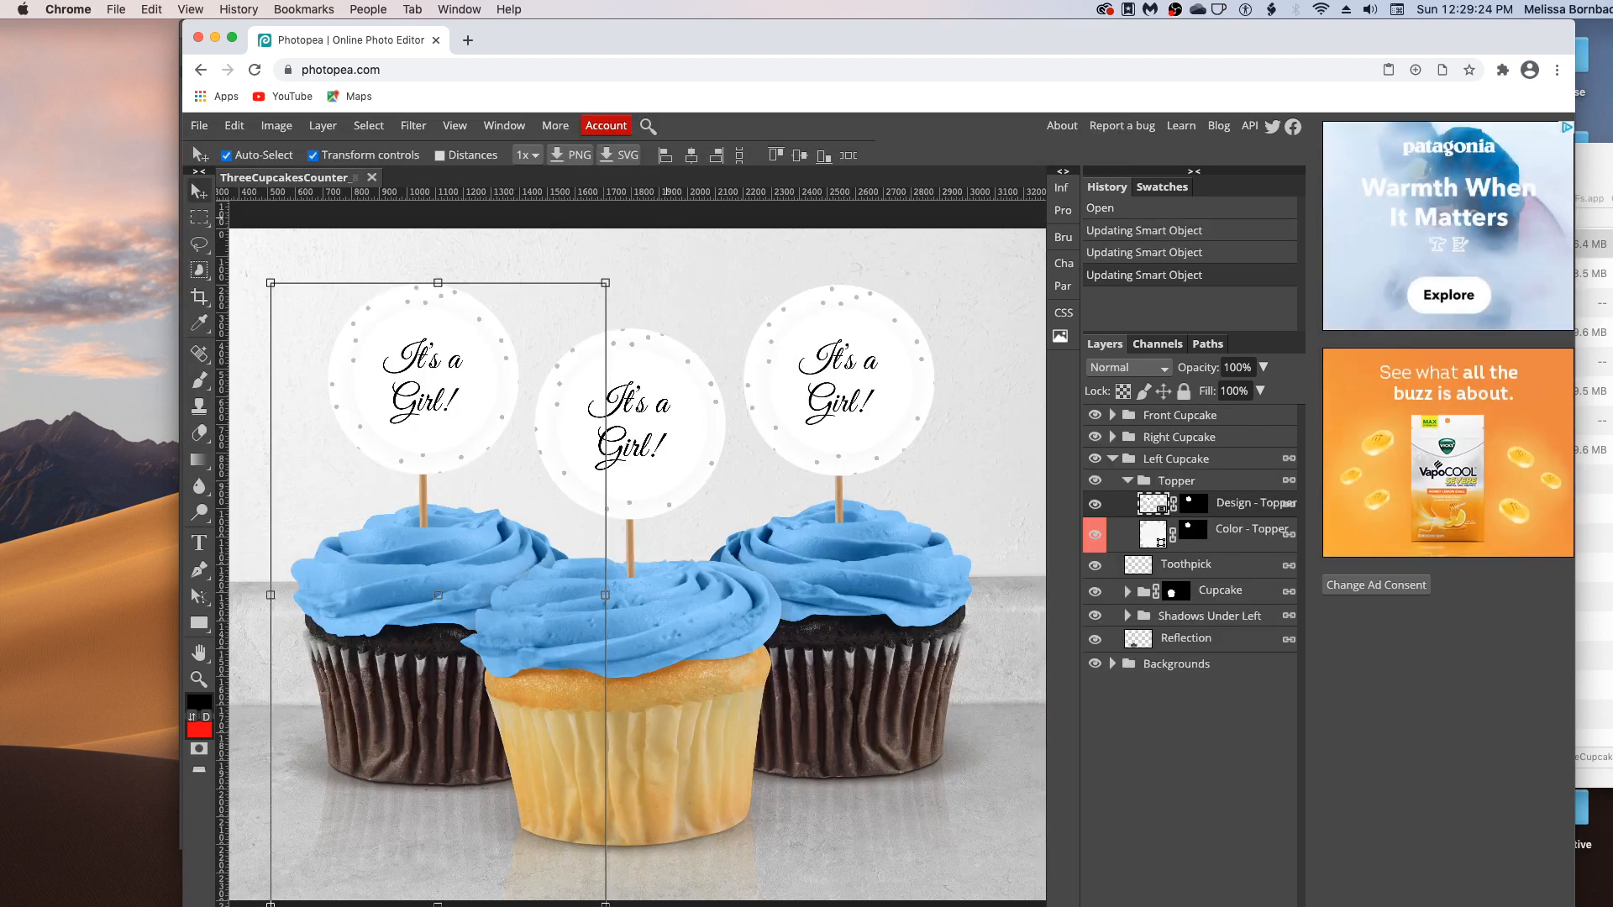
Step: Hide the Topper groups of the Left Cupcake, Right Cupcake and Front Cupcake so only the bare toothpicks show
click(840, 334)
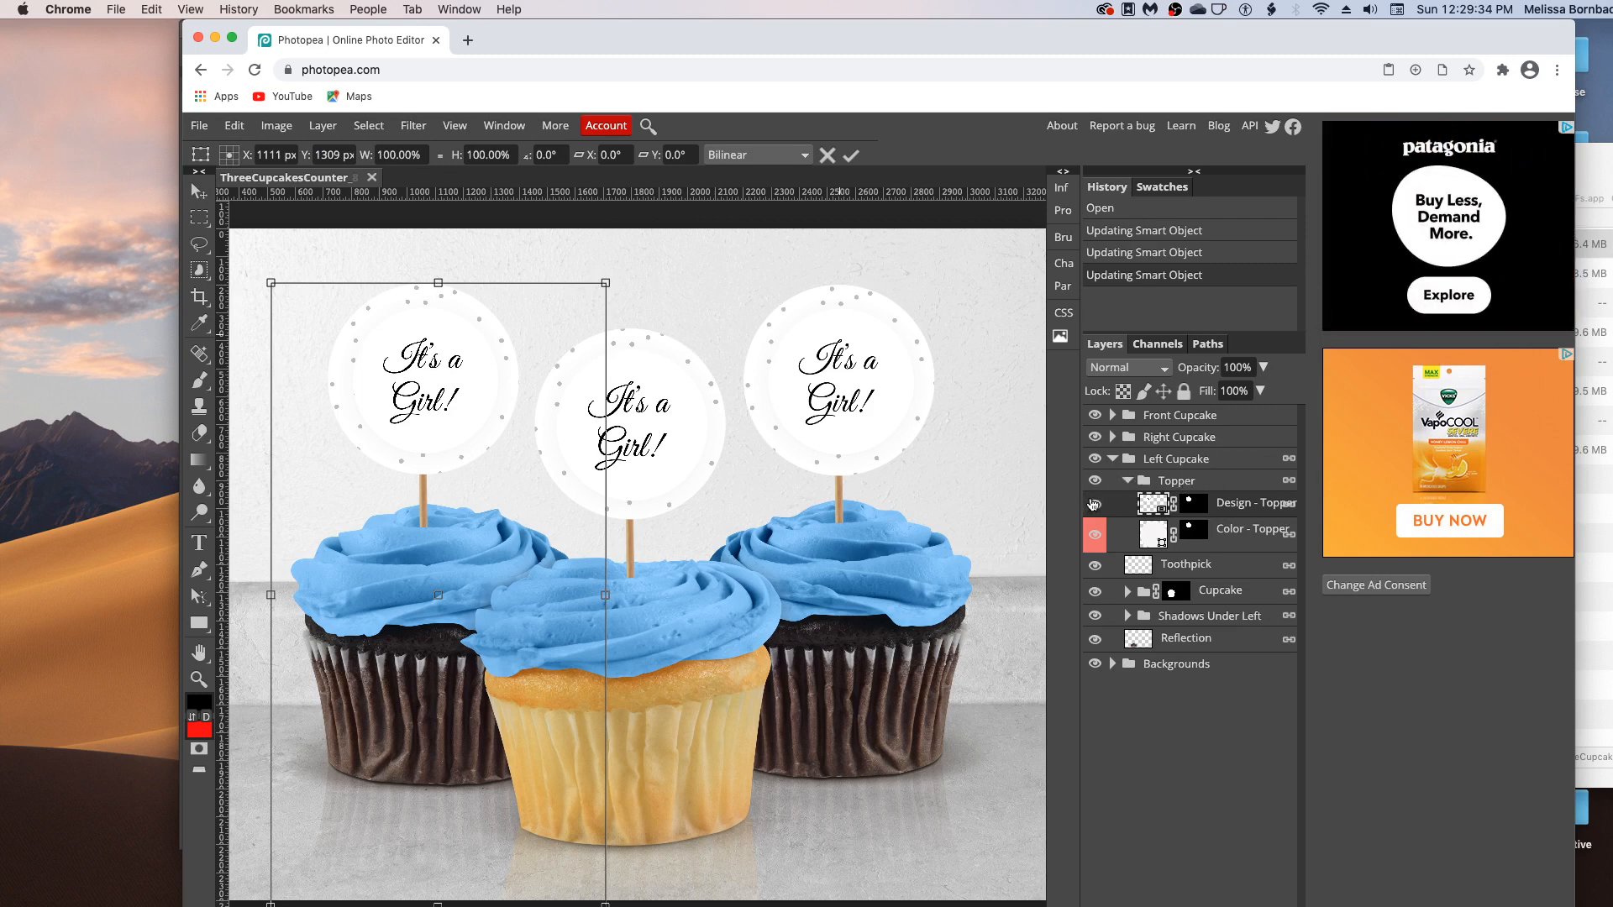
click(1094, 481)
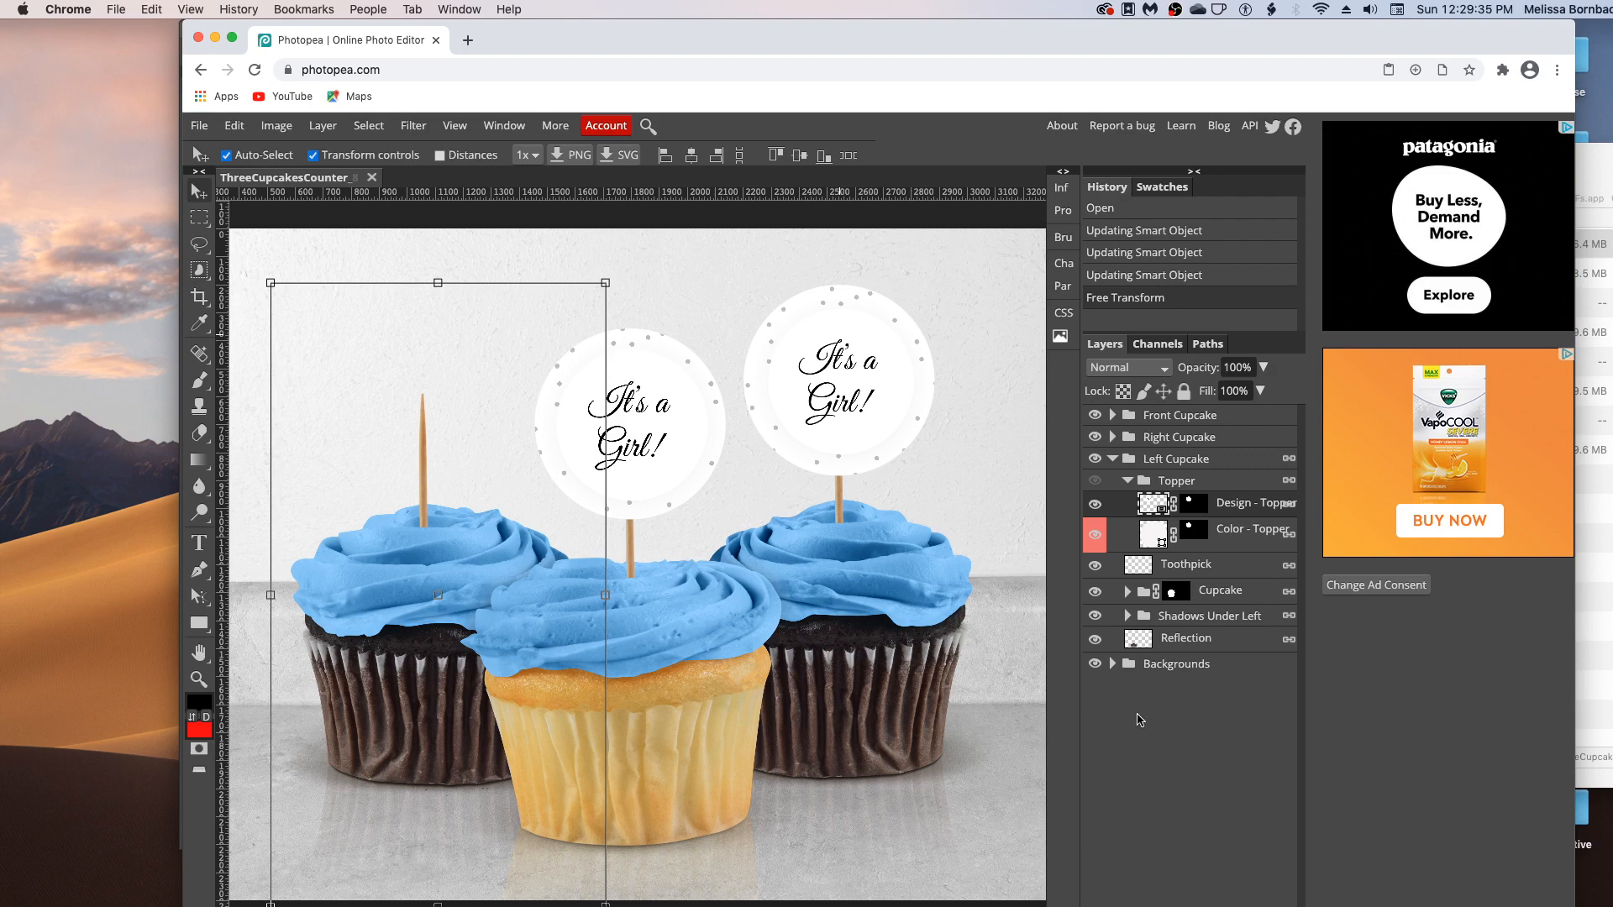
click(1112, 437)
click(1094, 459)
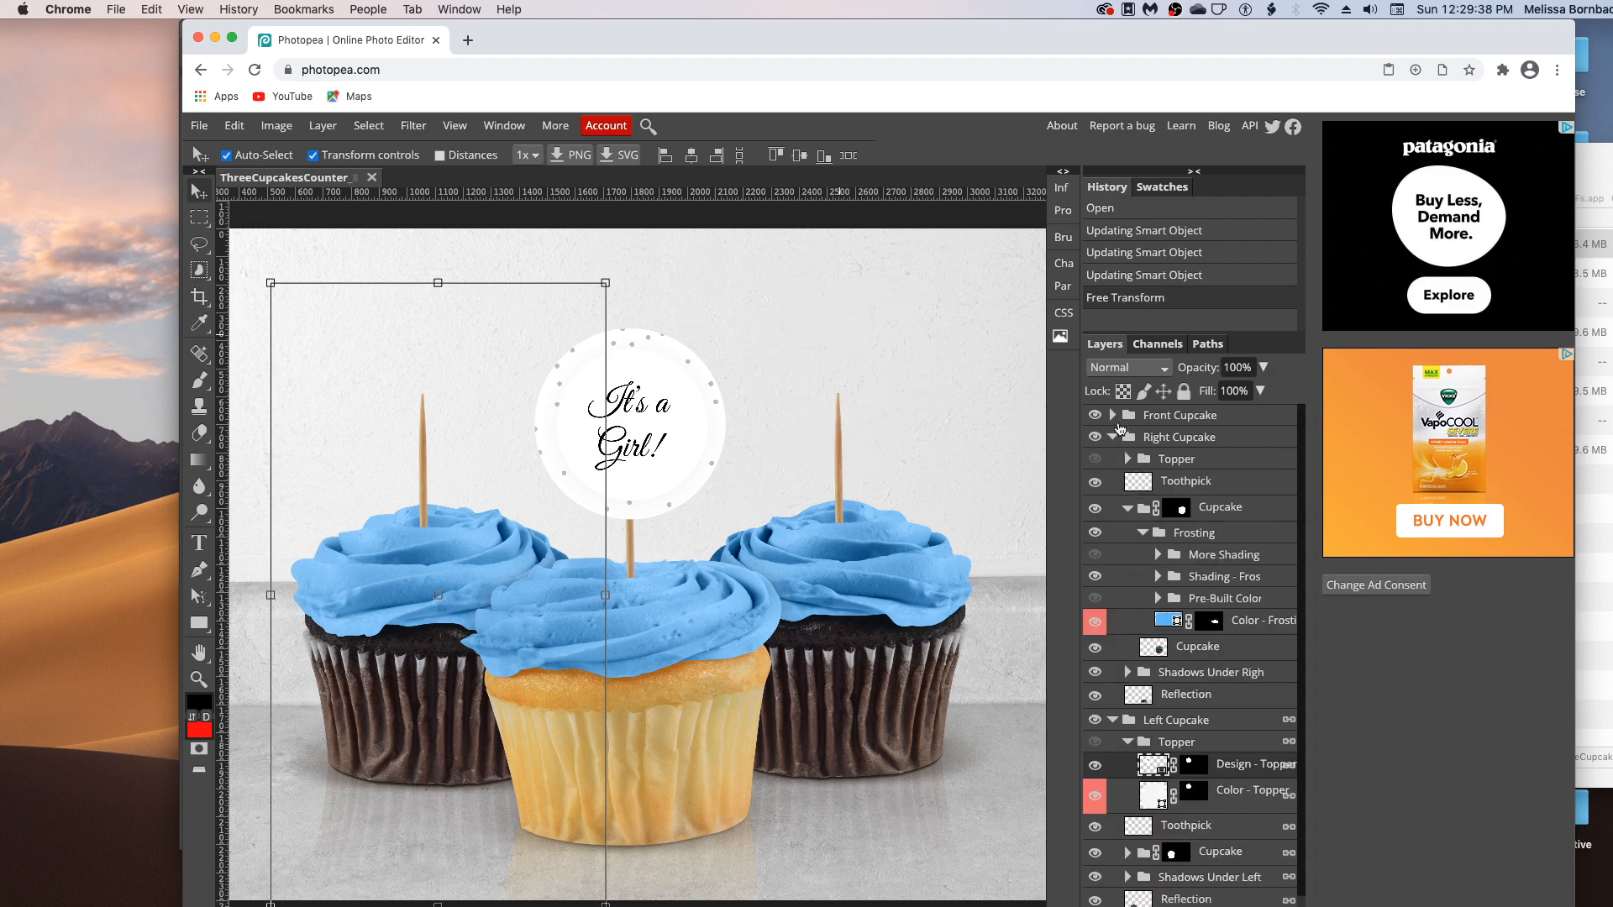
click(1114, 416)
click(1096, 437)
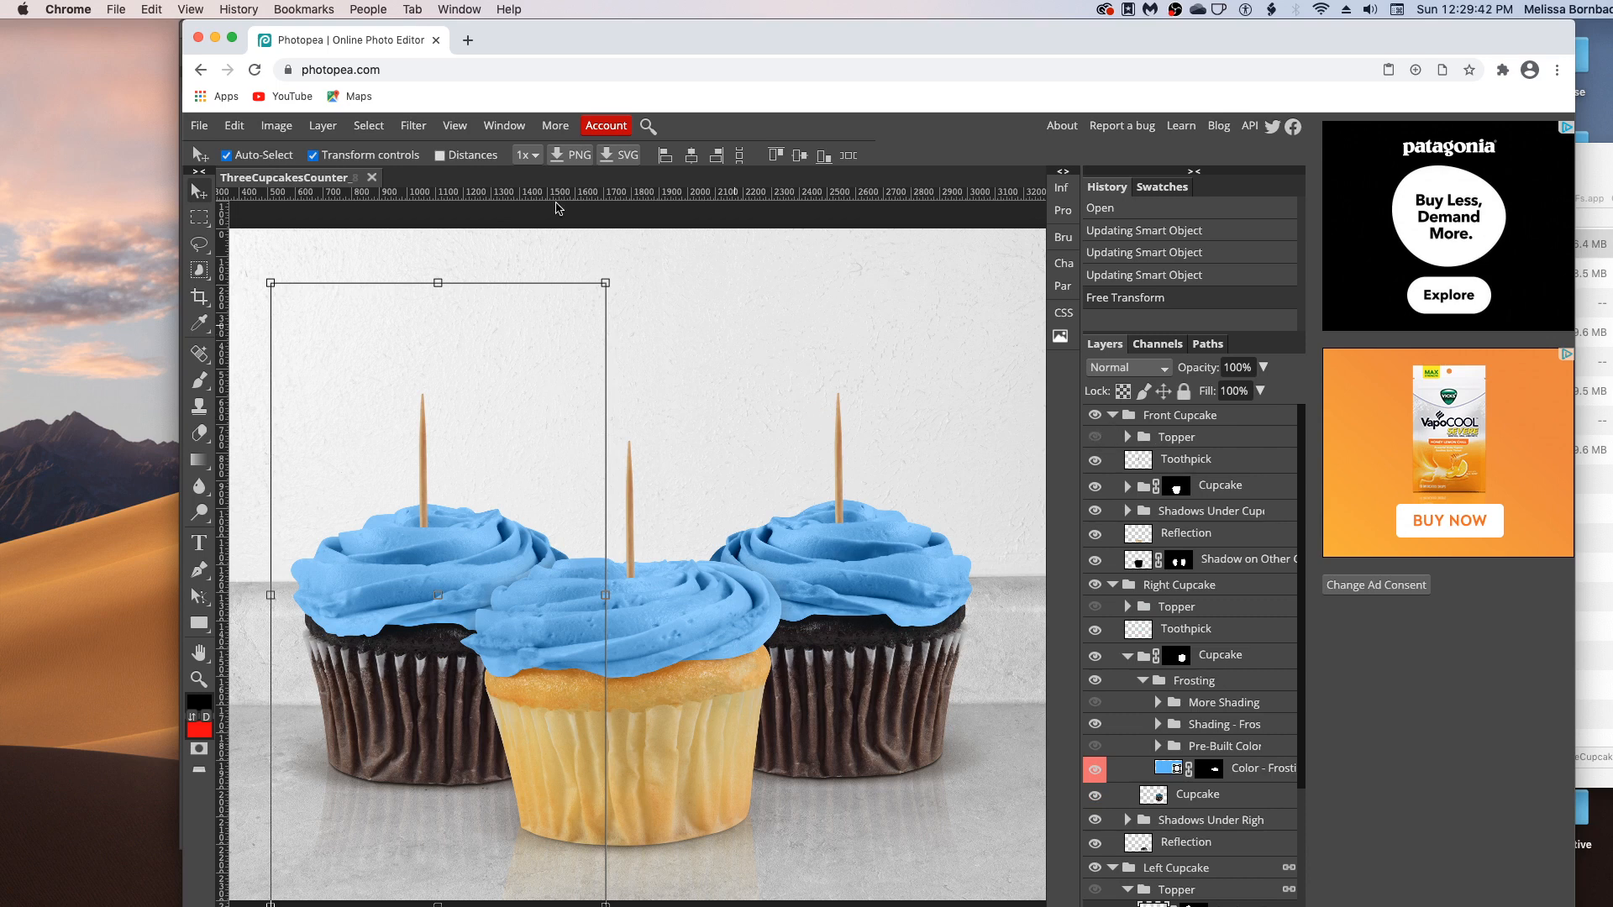
Step: Open the ItsAGirlTopper.jpg artwork from the 1_Art folder
click(203, 127)
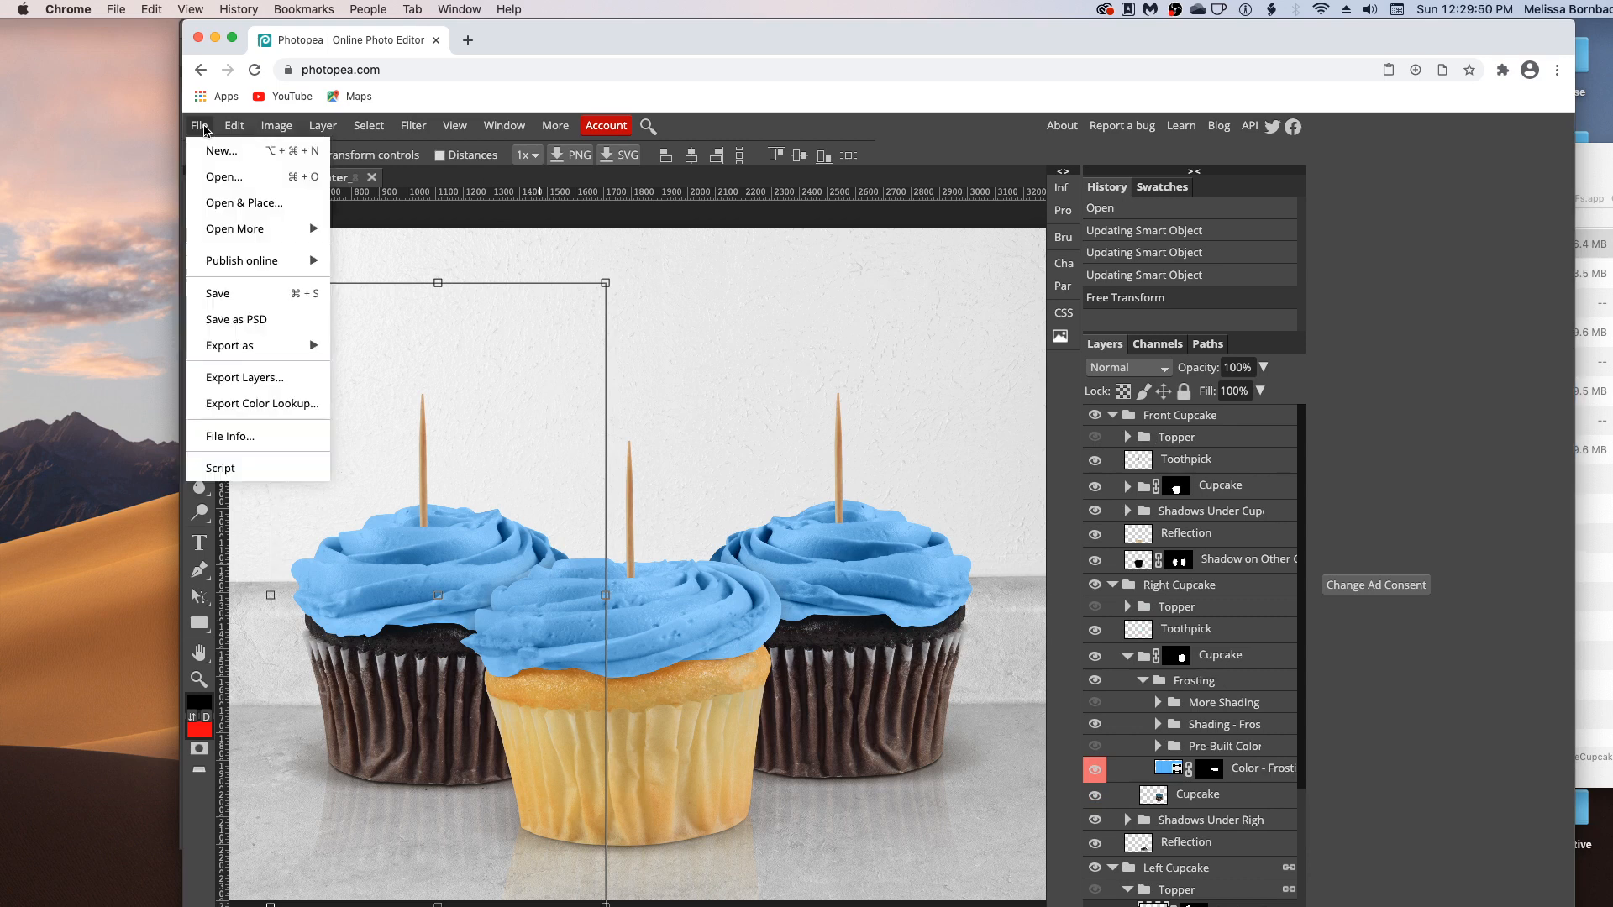
click(241, 178)
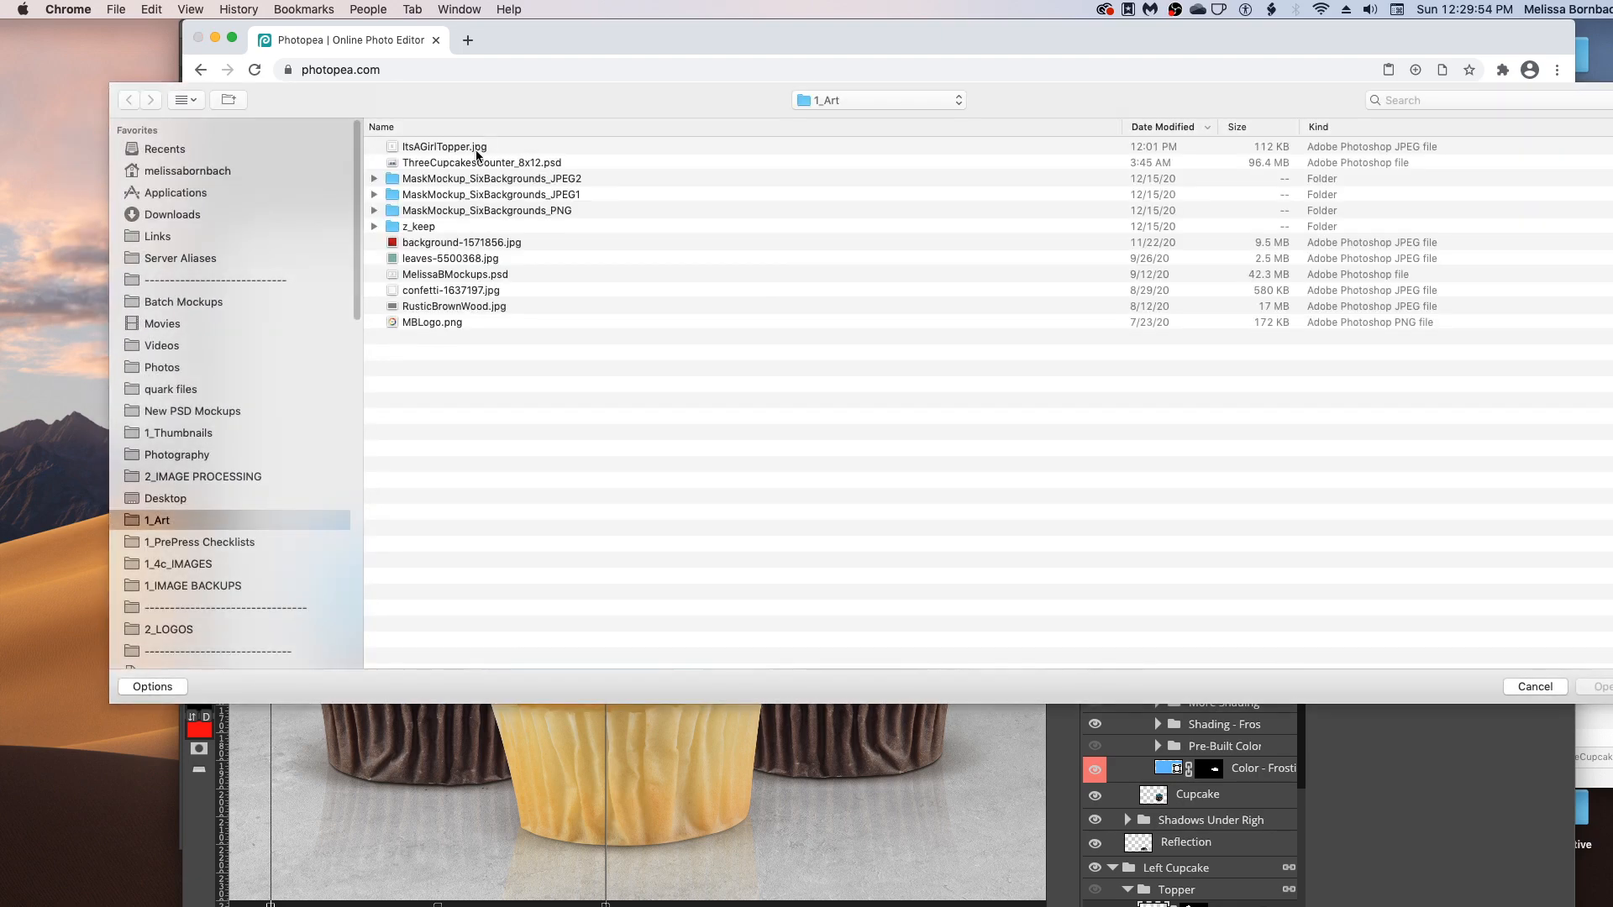
click(475, 147)
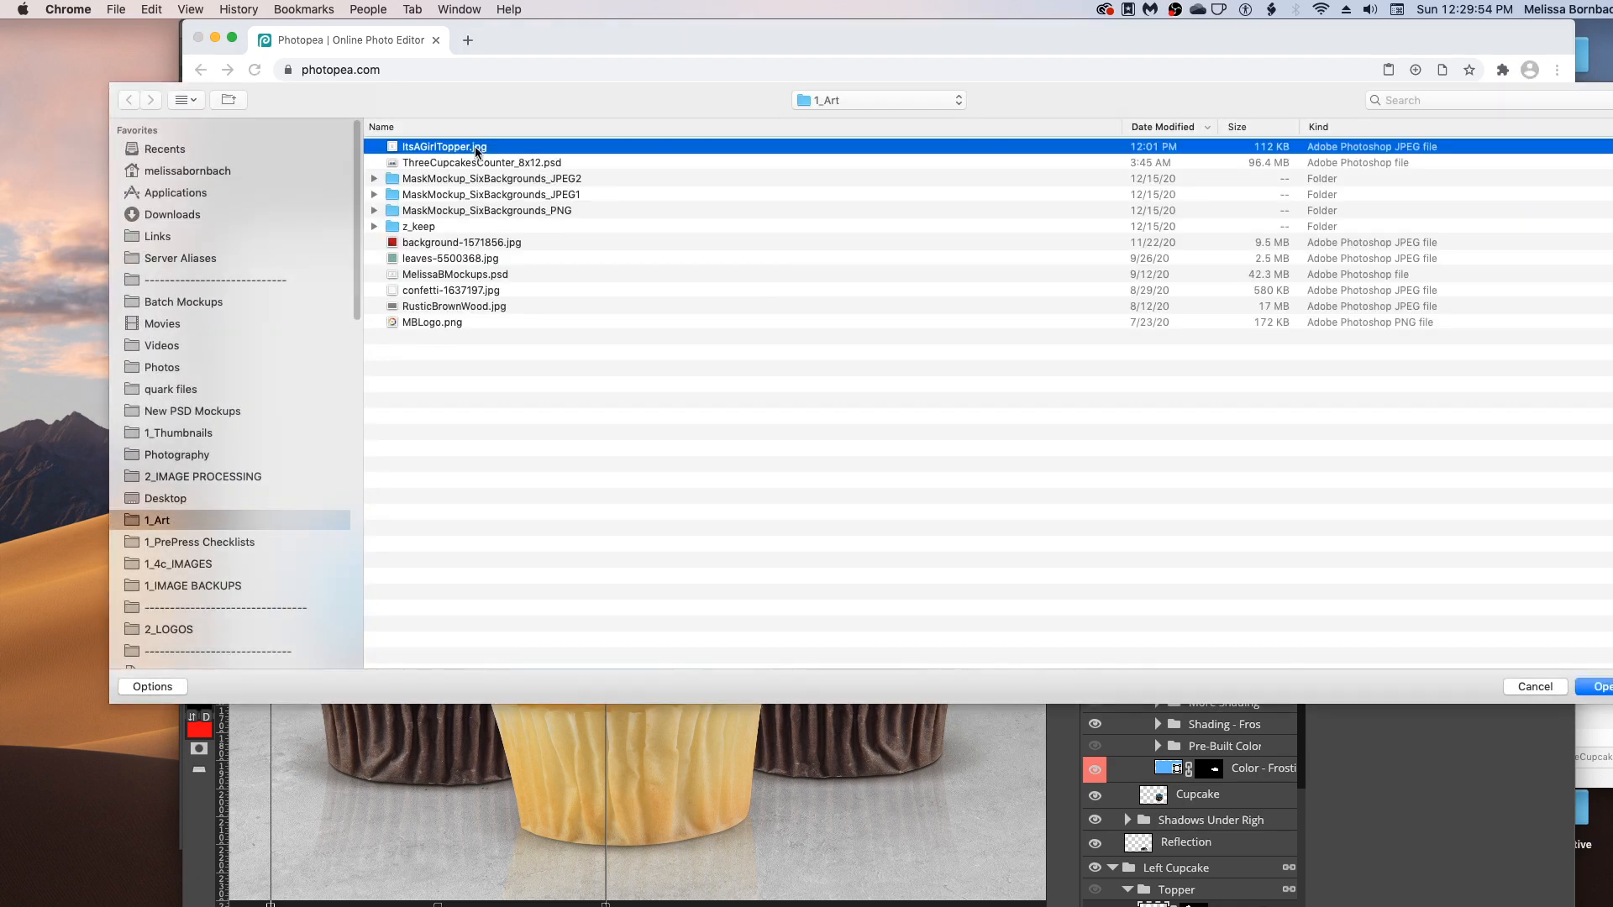
double_click(476, 146)
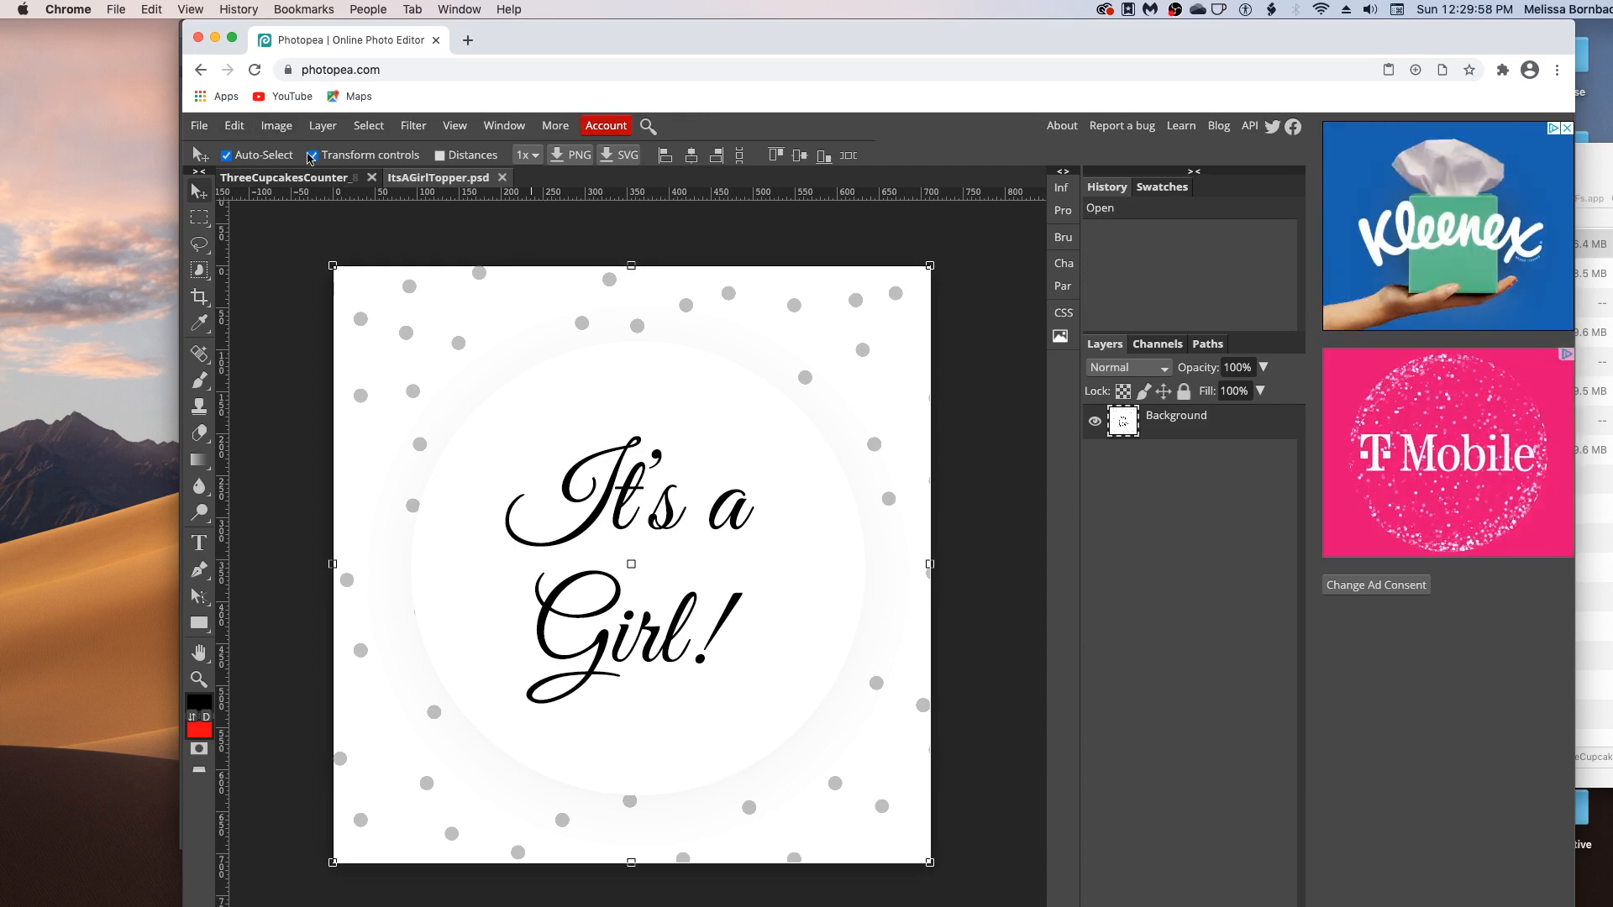
Step: Select the entire ItsAGirlTopper canvas and copy the artwork
click(368, 125)
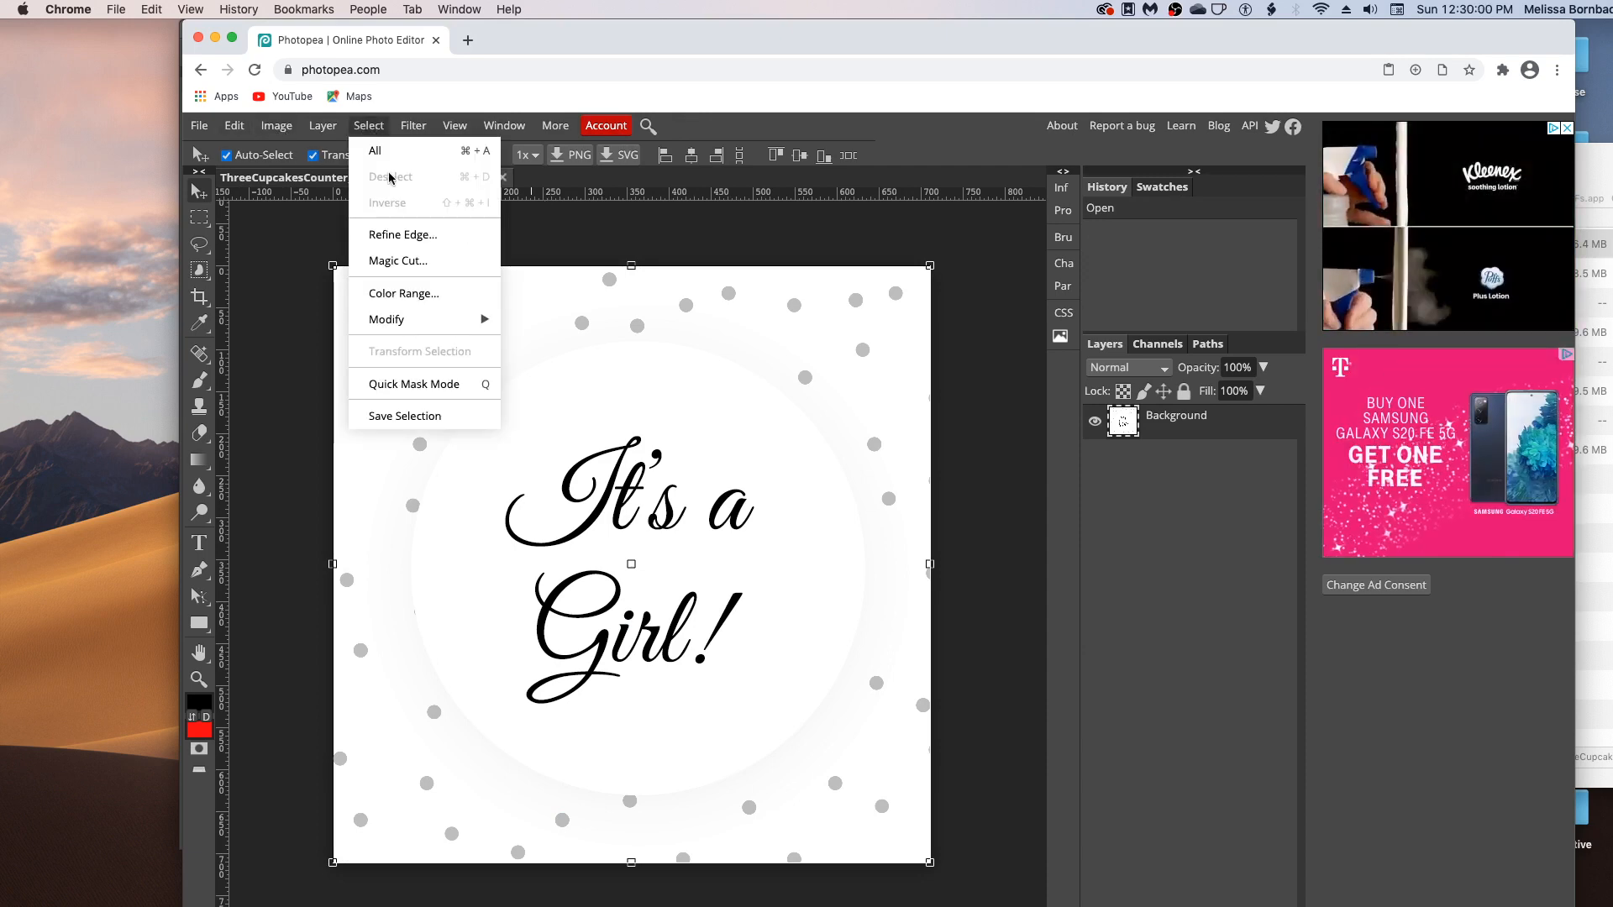
click(386, 151)
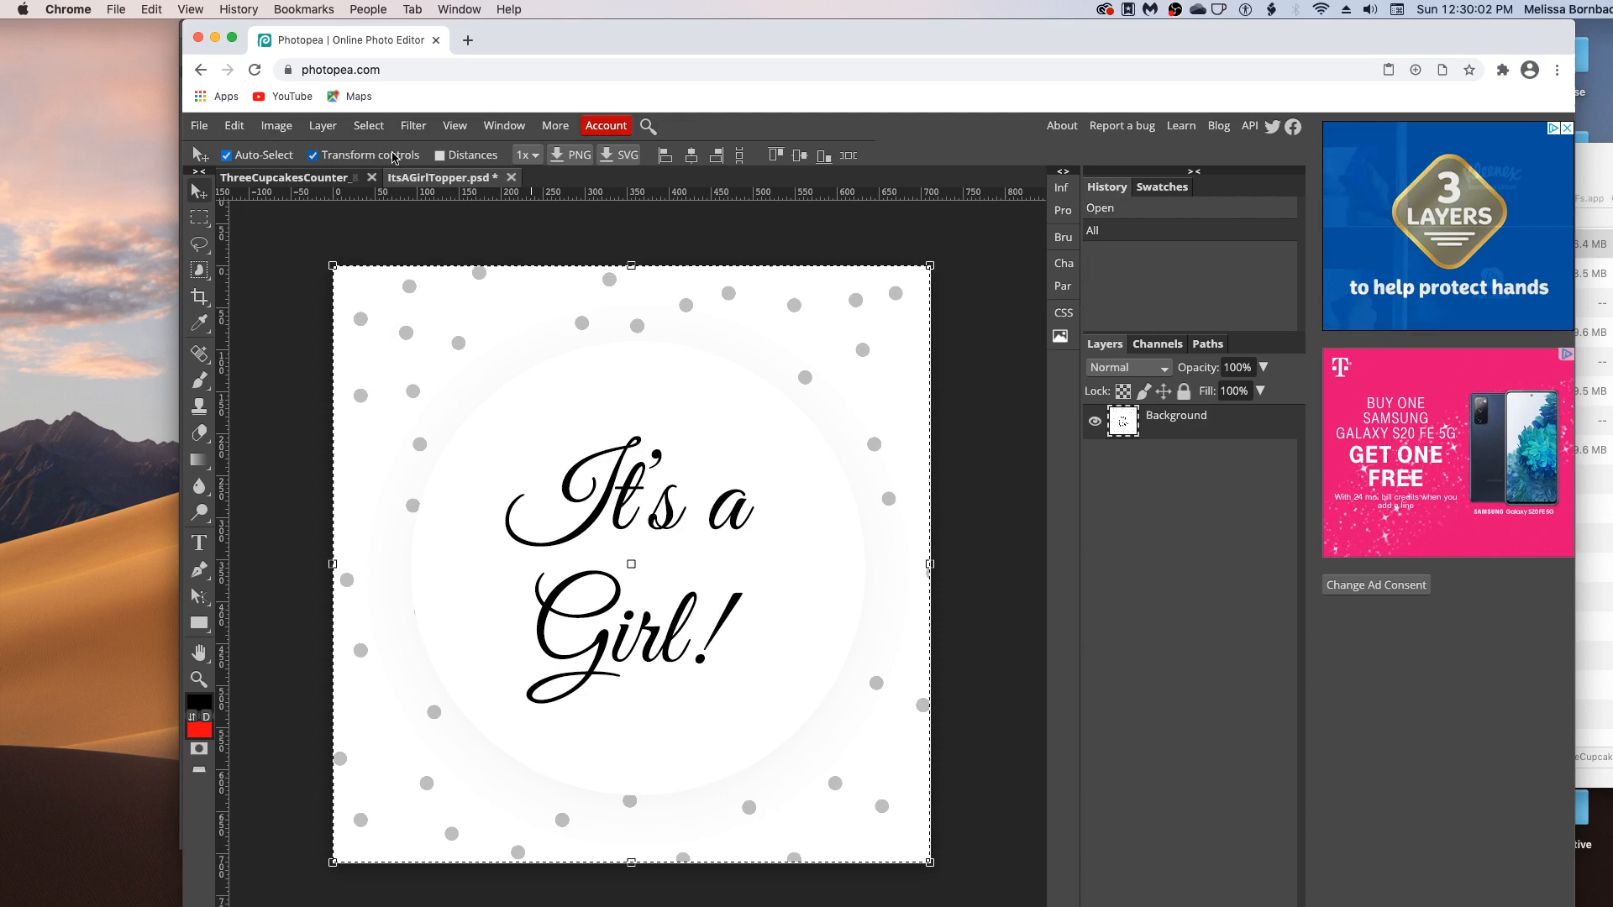
click(236, 126)
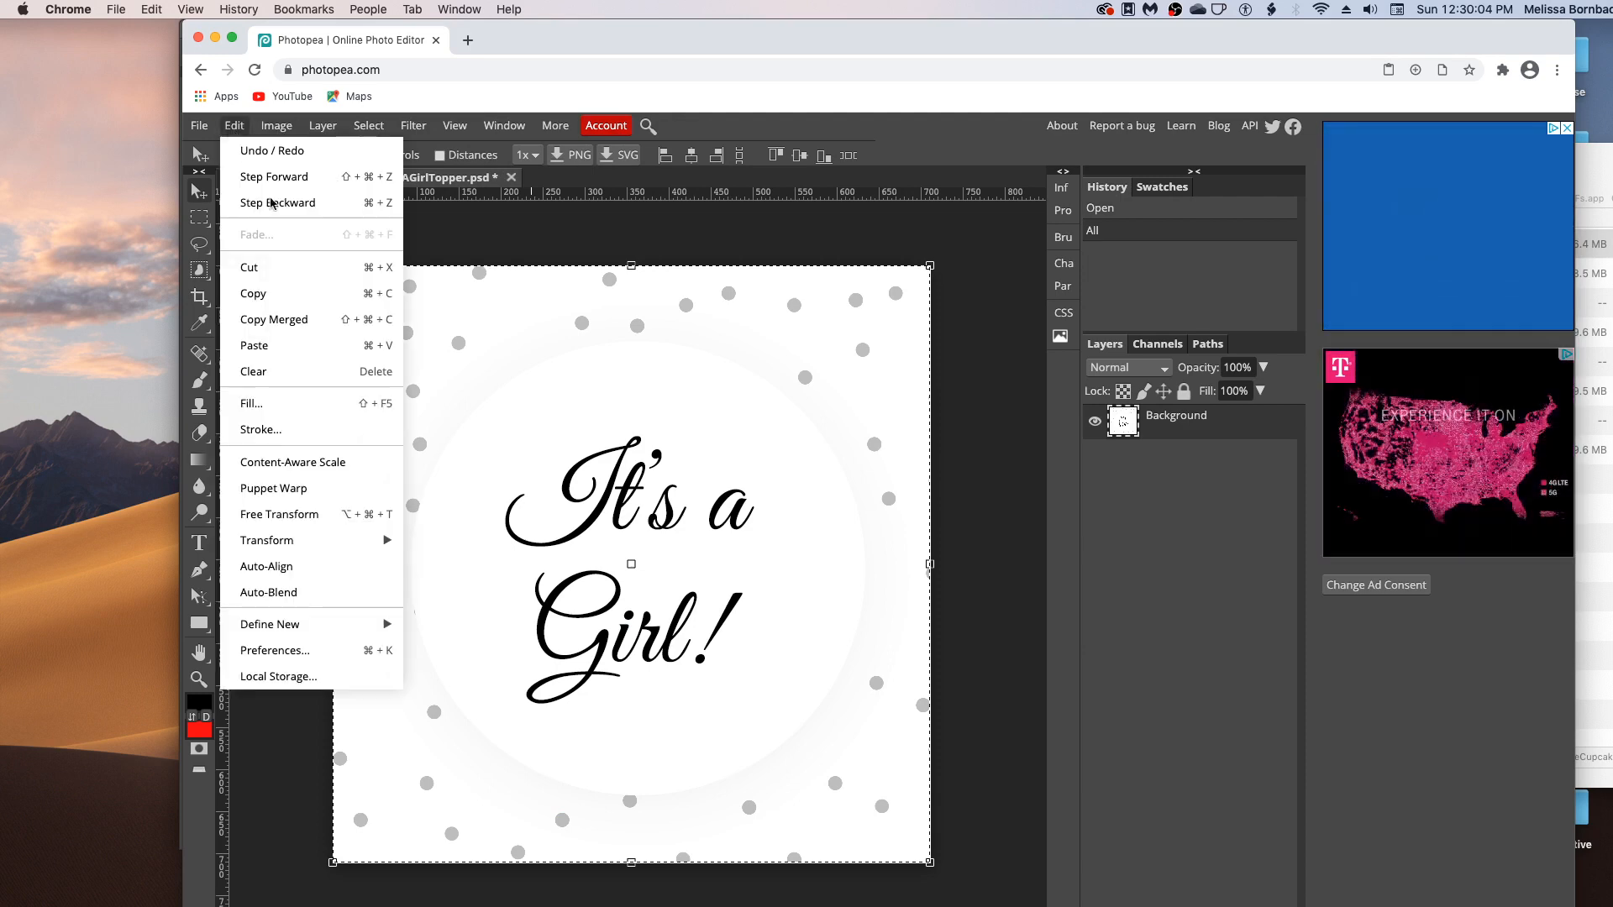
click(292, 295)
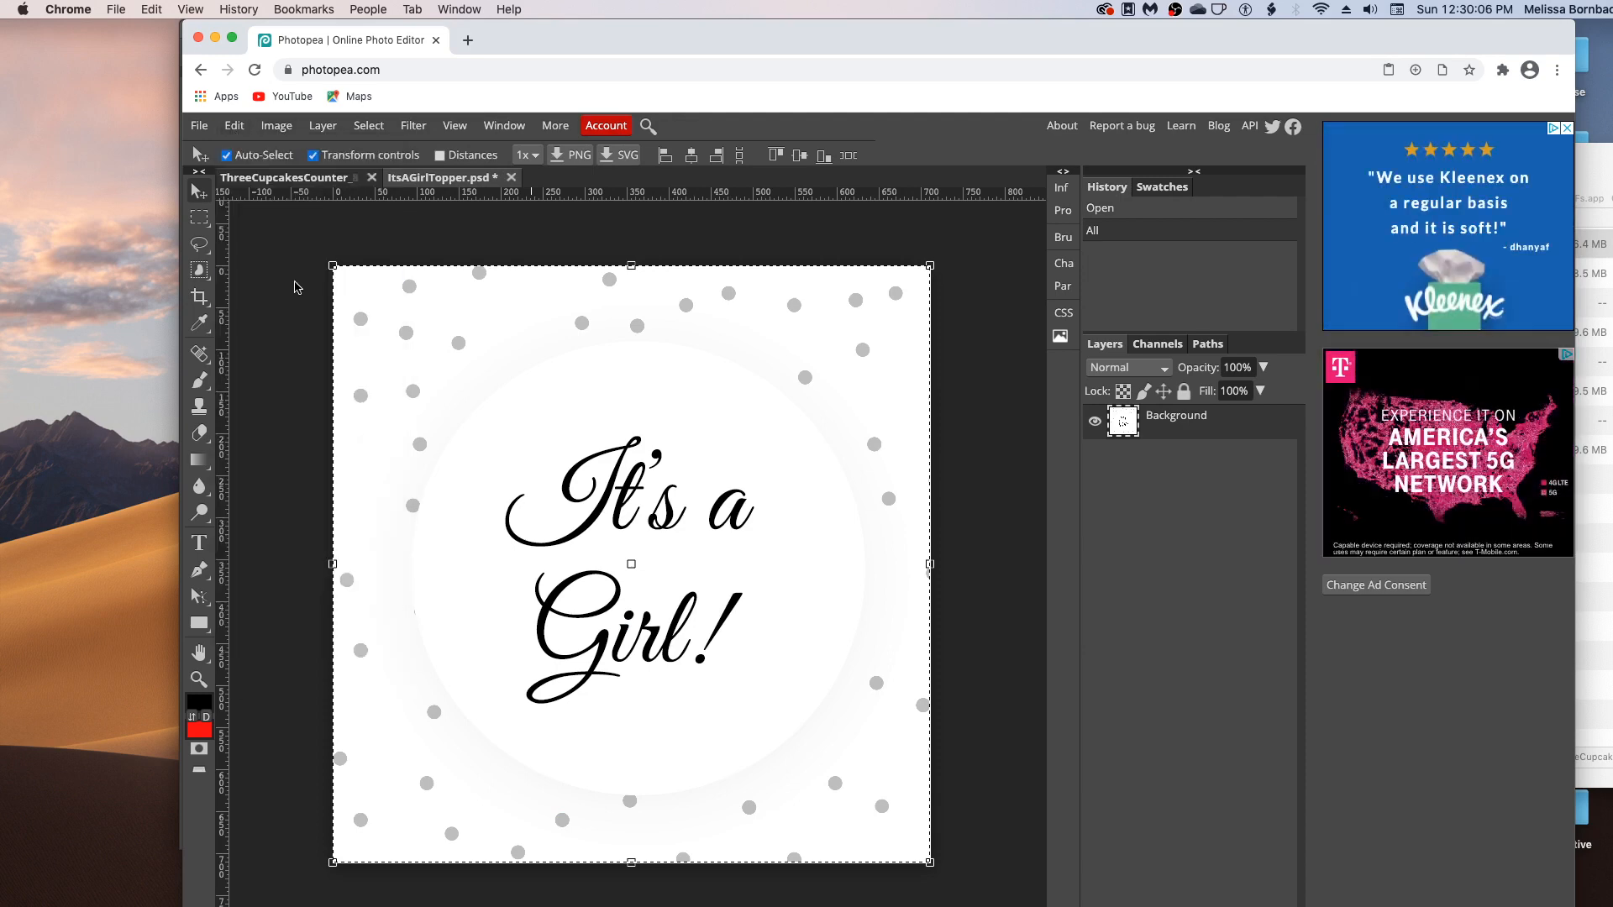
Step: Paste the copied artwork directly into the ThreeCupcakesCounter mockup and show the Left Cupcake's Topper group again
click(268, 179)
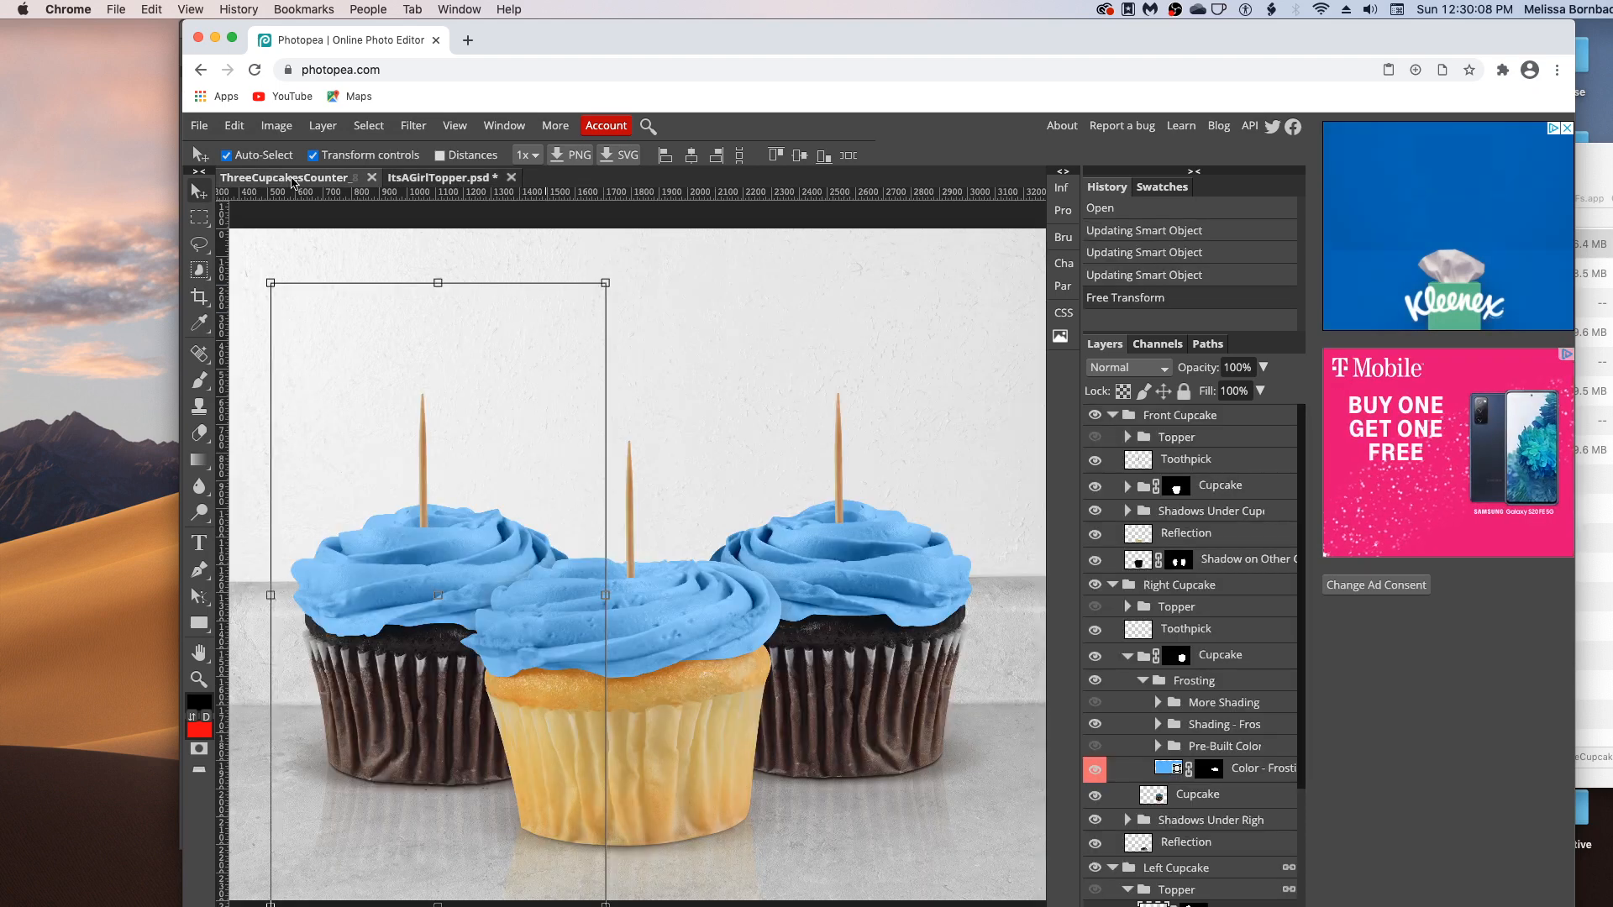
click(229, 130)
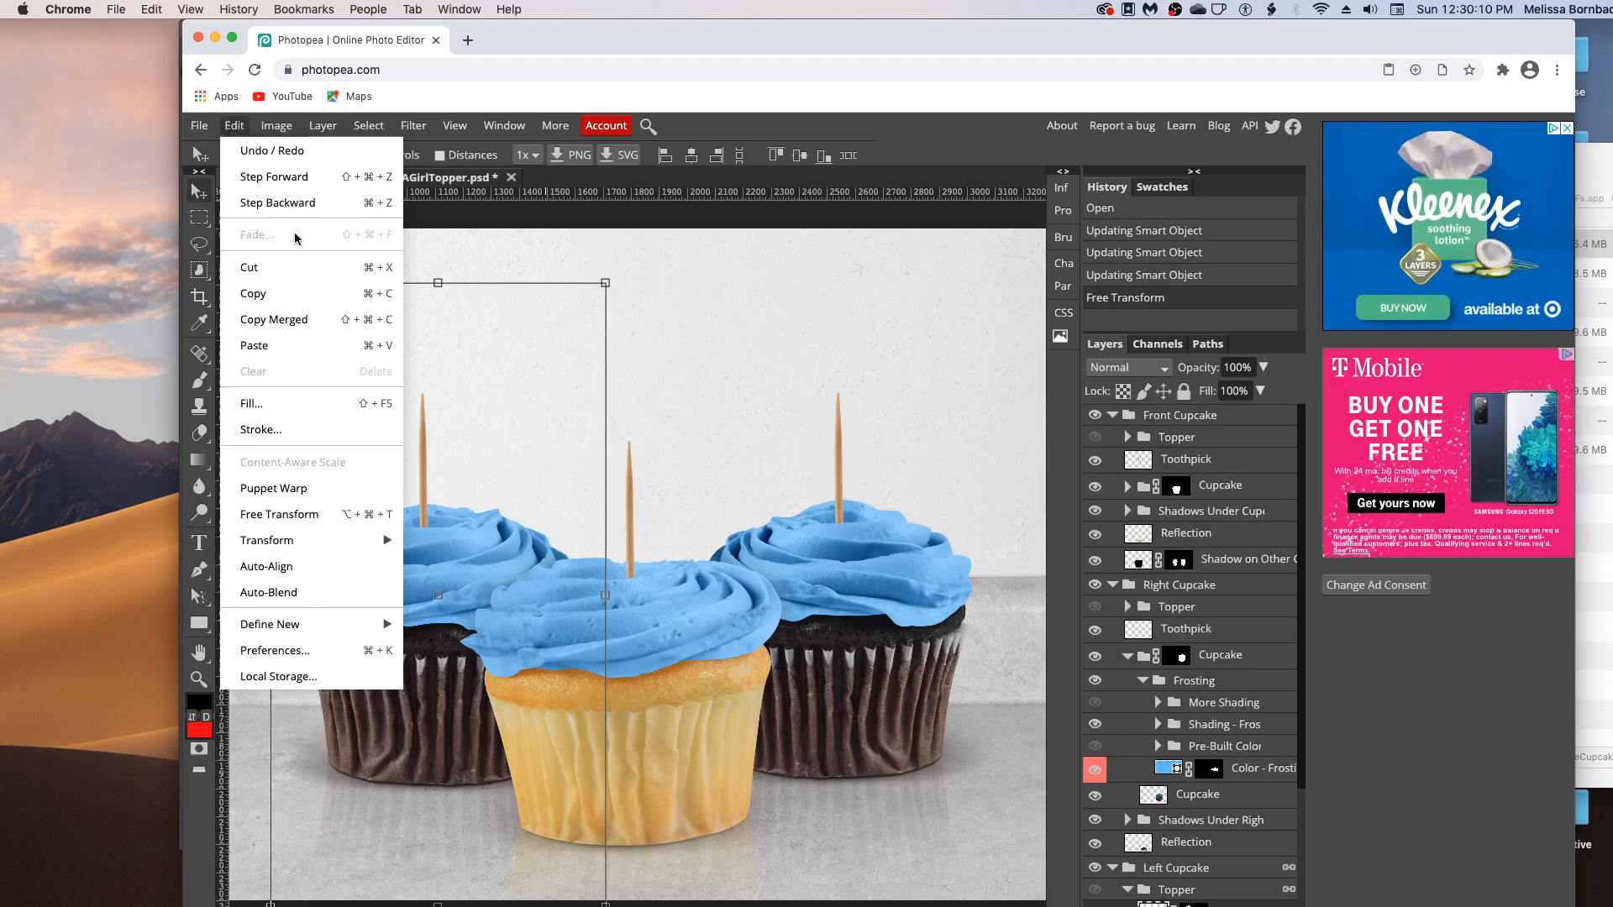
click(297, 356)
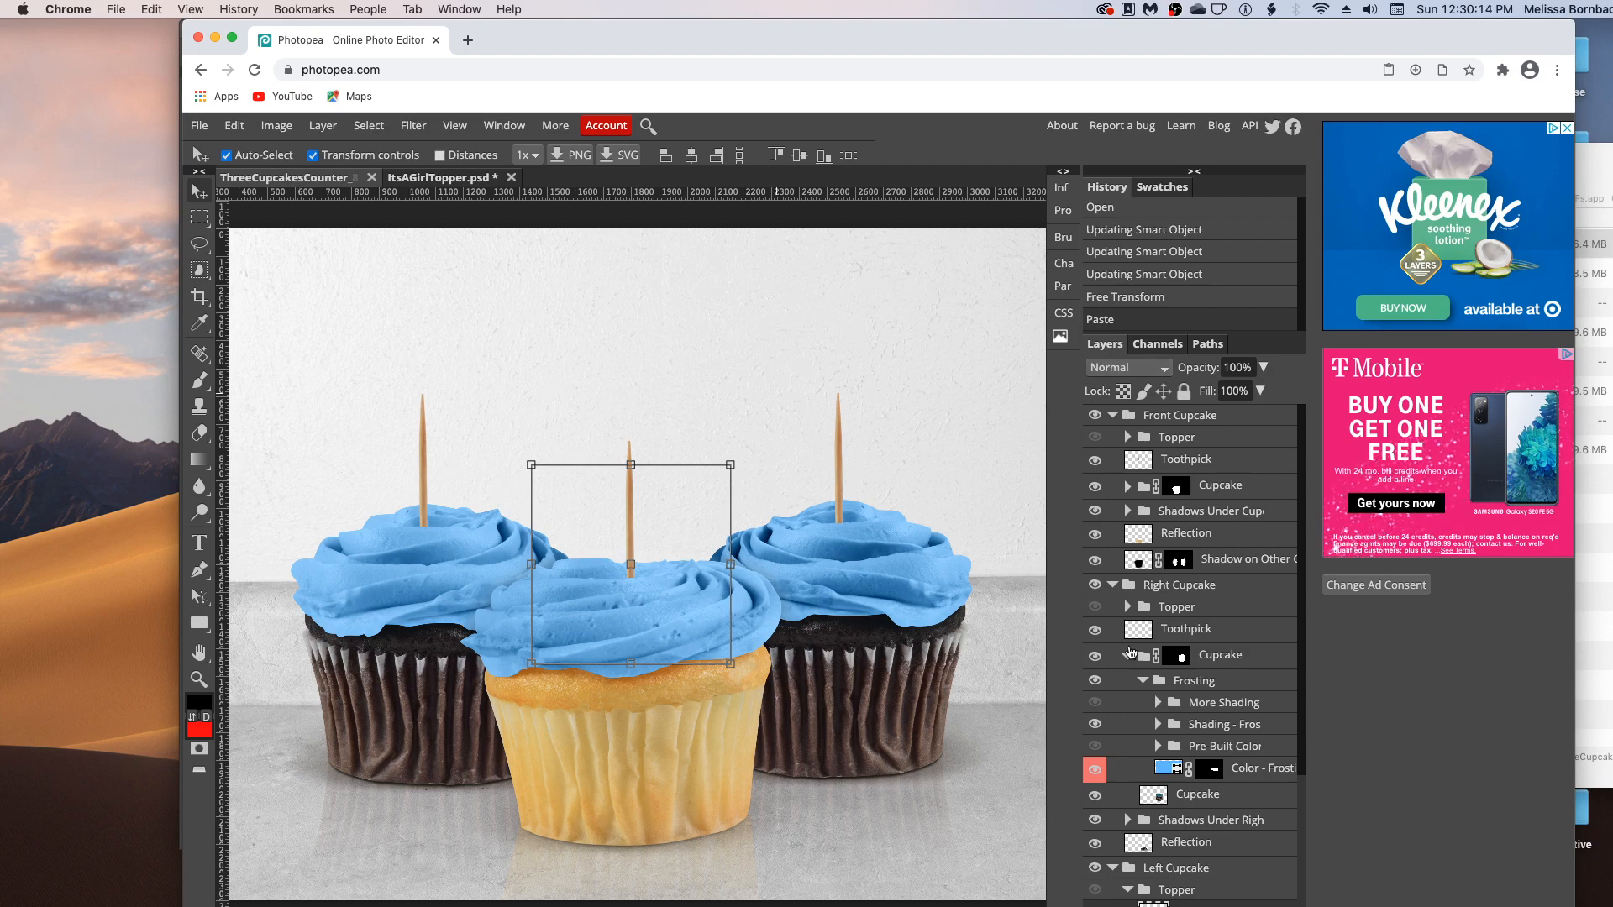
scroll(1131, 693, down, 1)
scroll(1130, 693, down, 5)
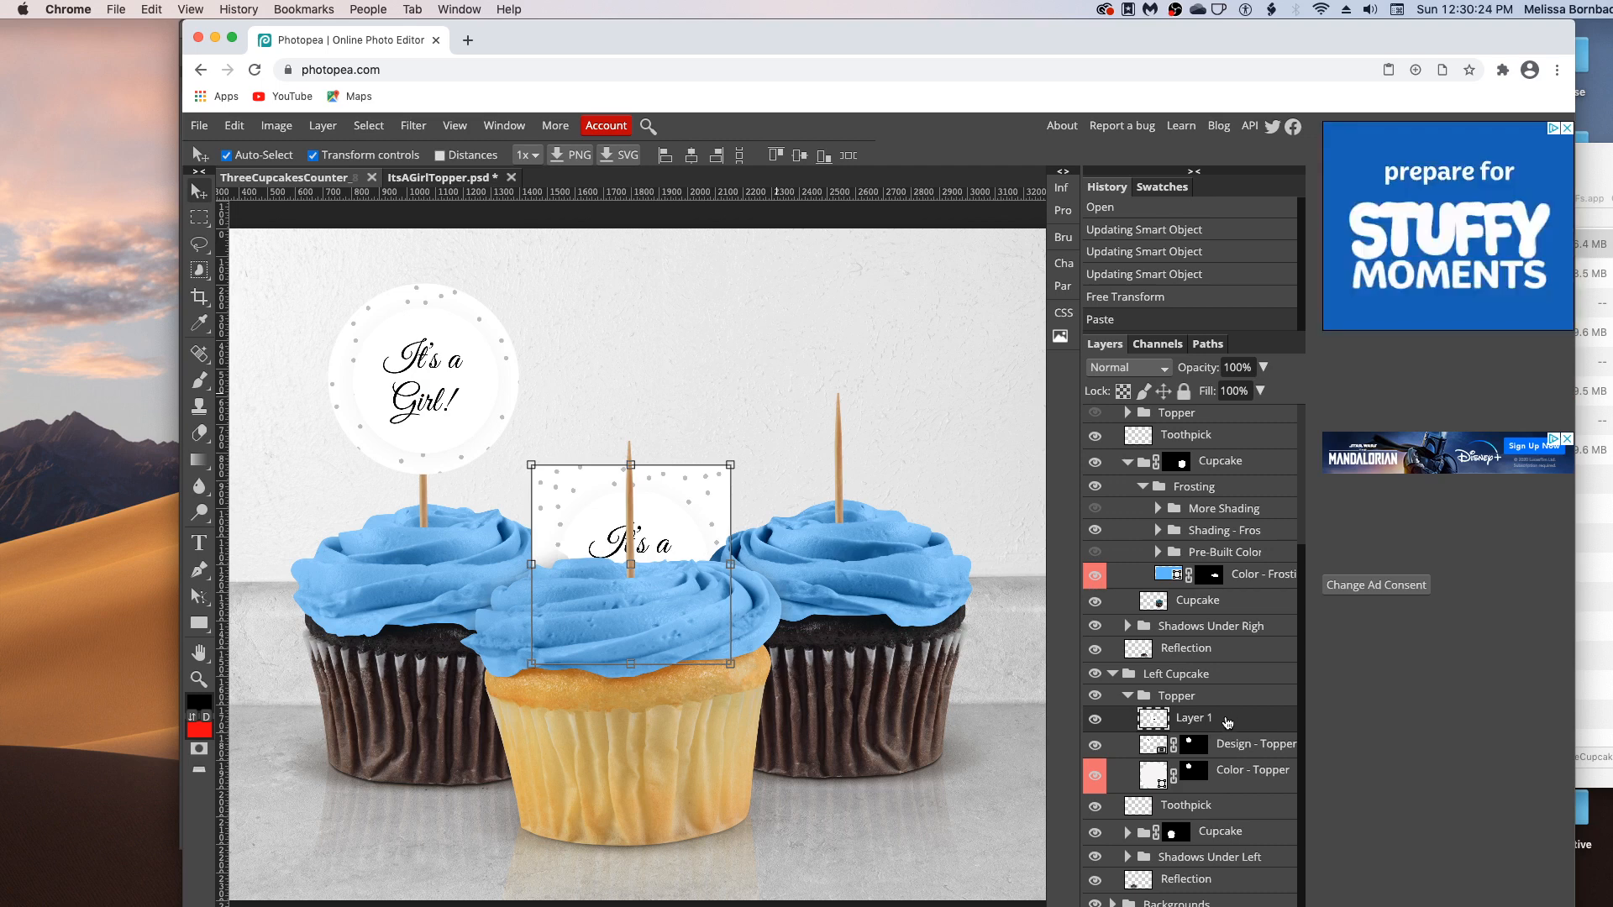
Step: Move the pasted artwork layer to the top of the Front Cupcake group and position it over the front toothpick
scroll(1229, 726, up, 1)
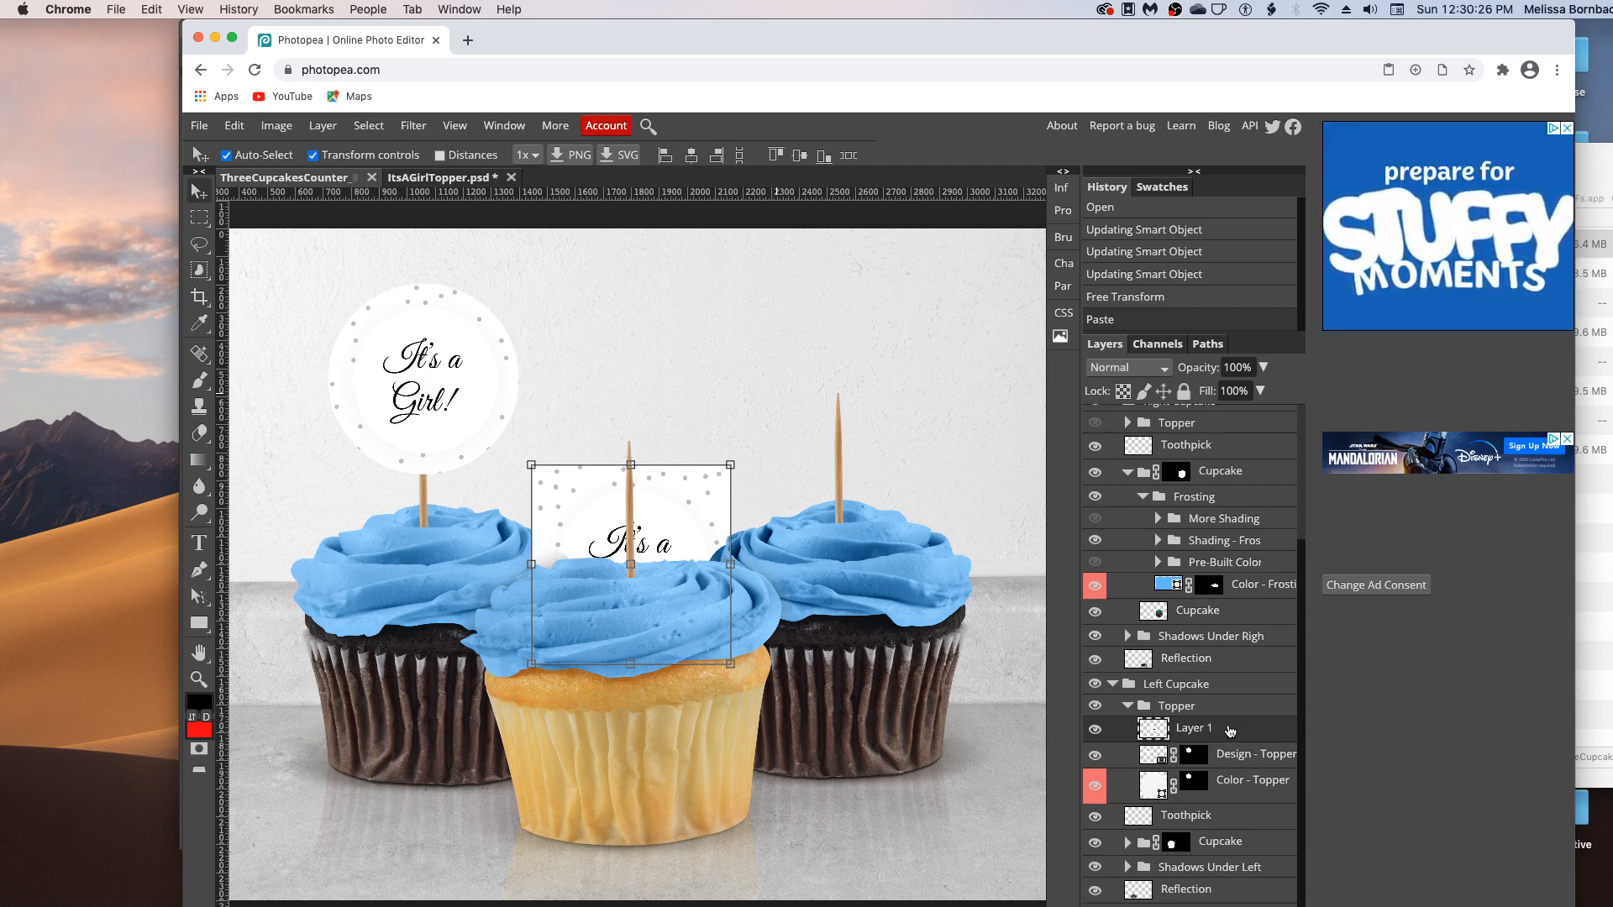
drag(1229, 726, 1219, 472)
scroll(1218, 561, up, 3)
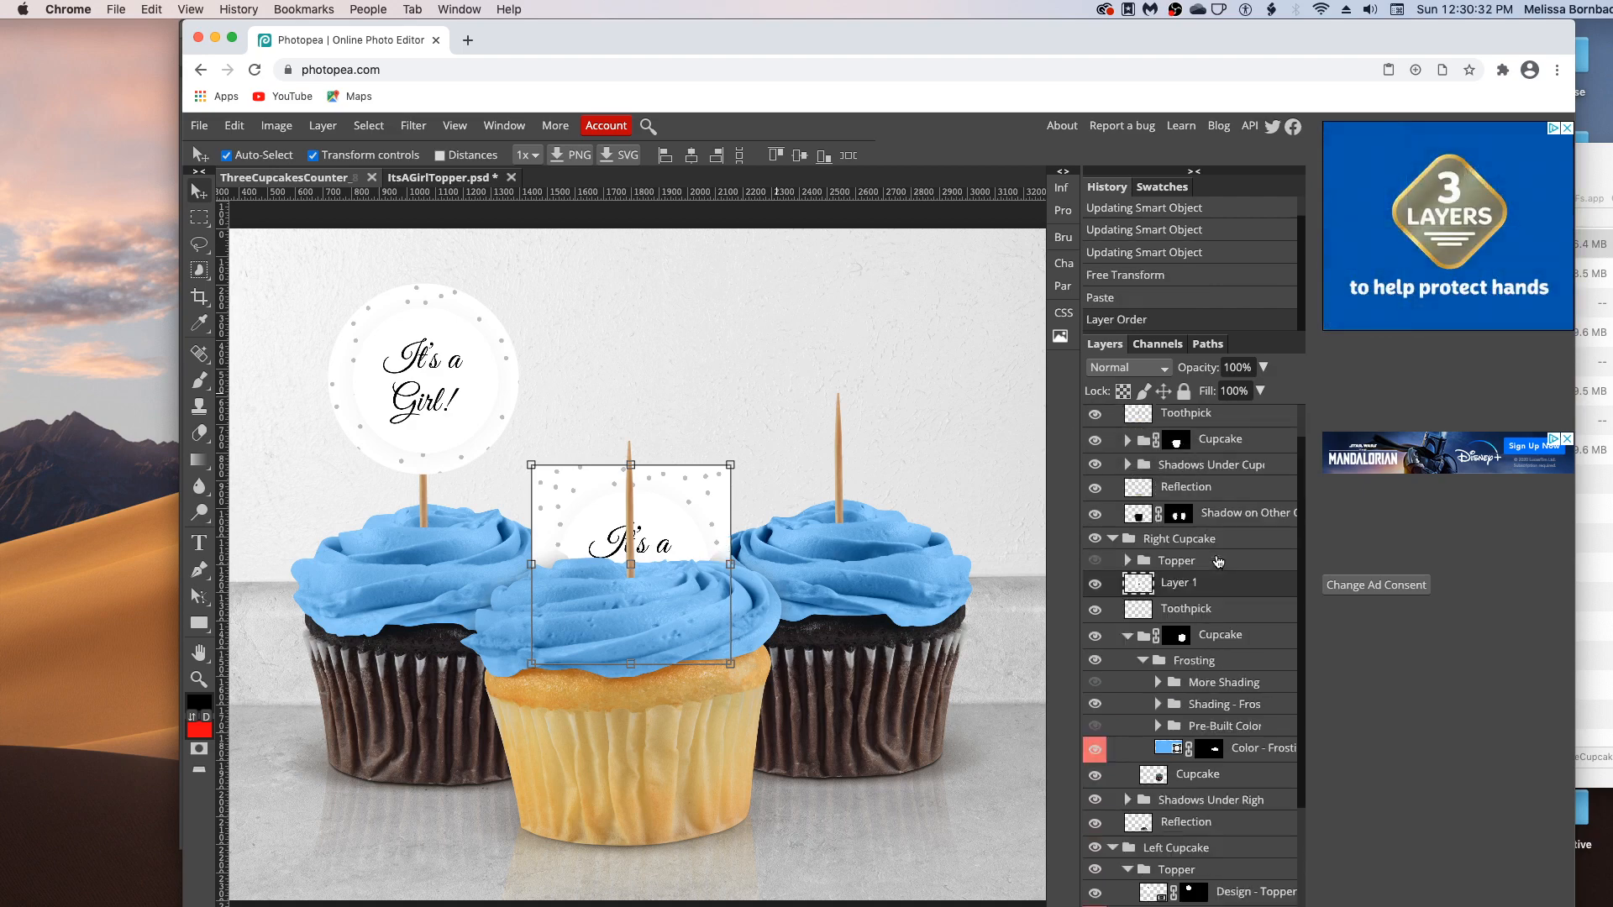
drag(1206, 635, 1176, 435)
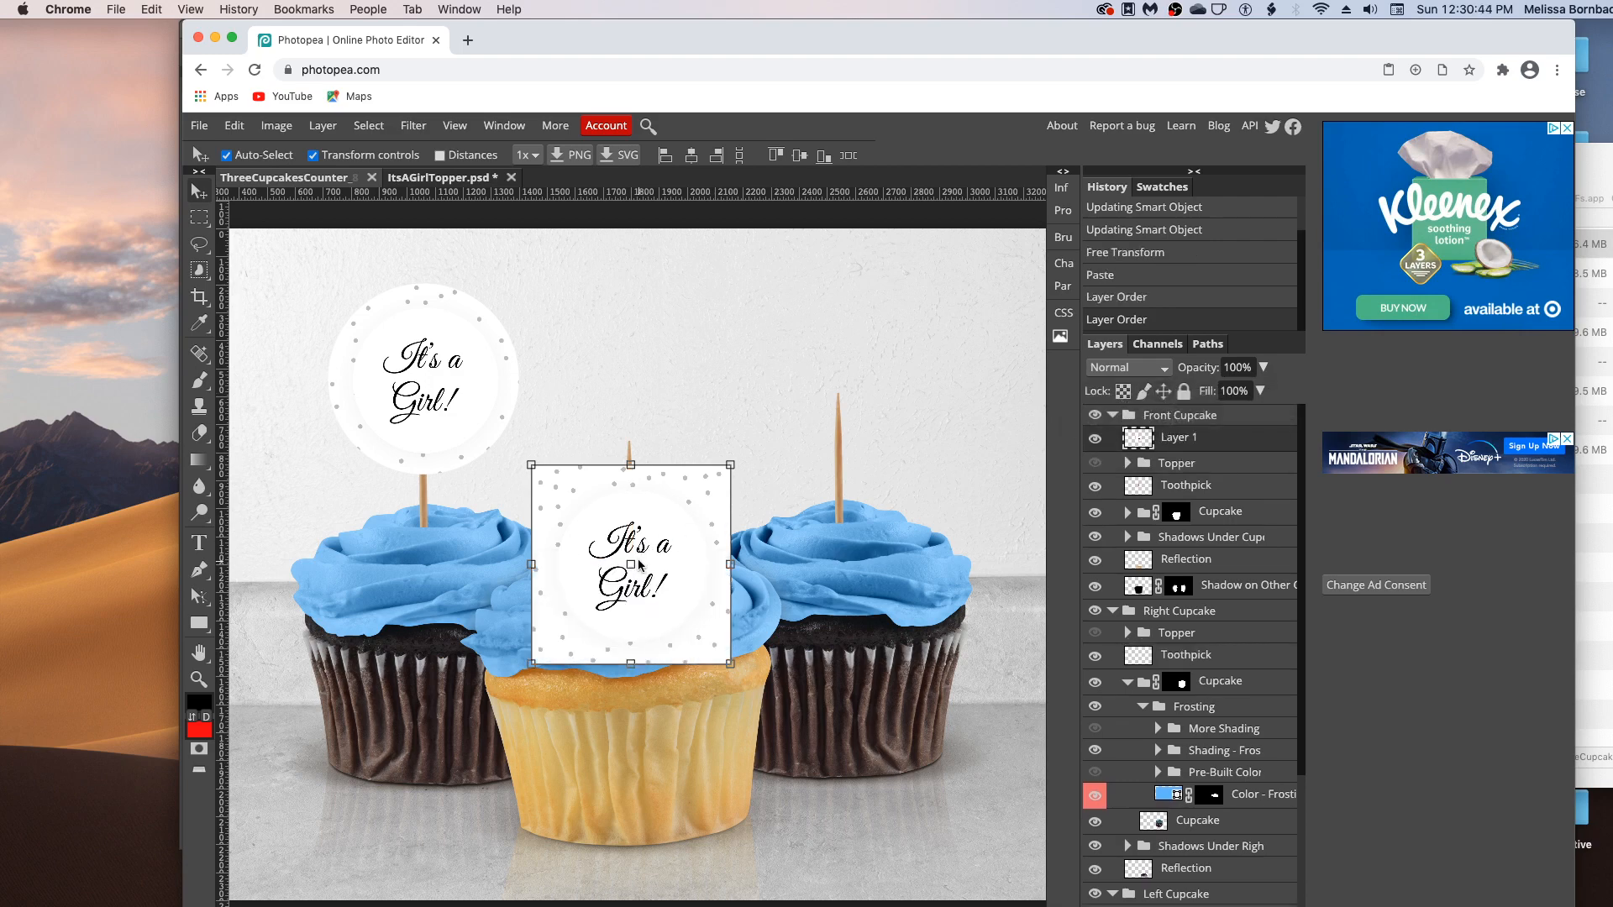
drag(640, 565, 641, 454)
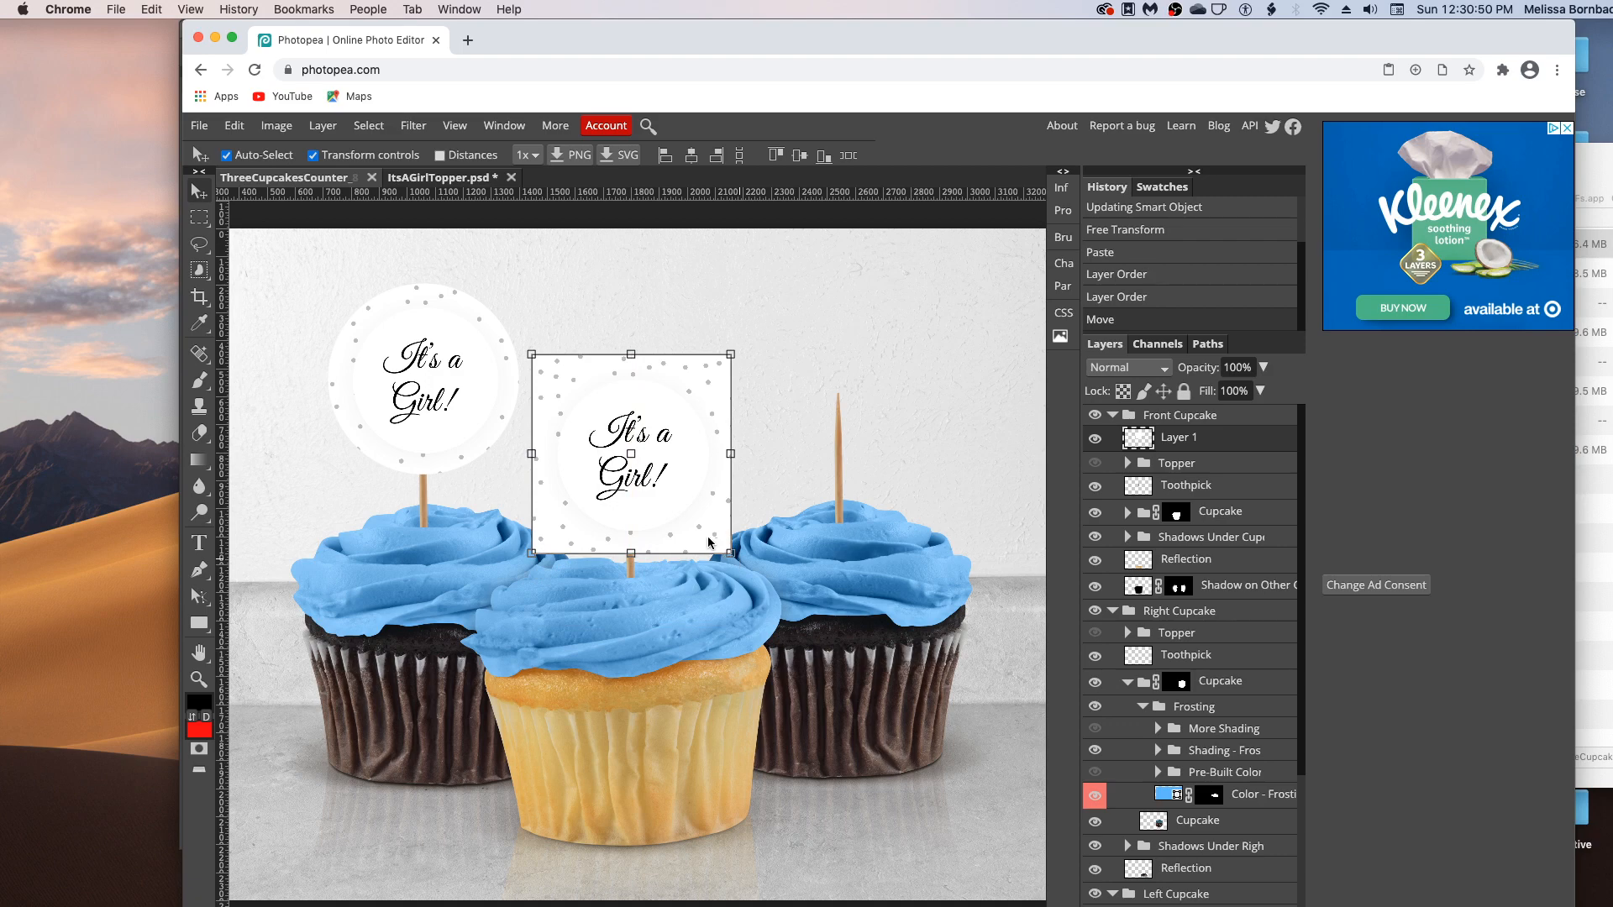
drag(731, 552, 687, 512)
mouse_move(638, 401)
mouse_down()
mouse_move(660, 429)
mouse_move(648, 414)
mouse_move(645, 429)
mouse_up()
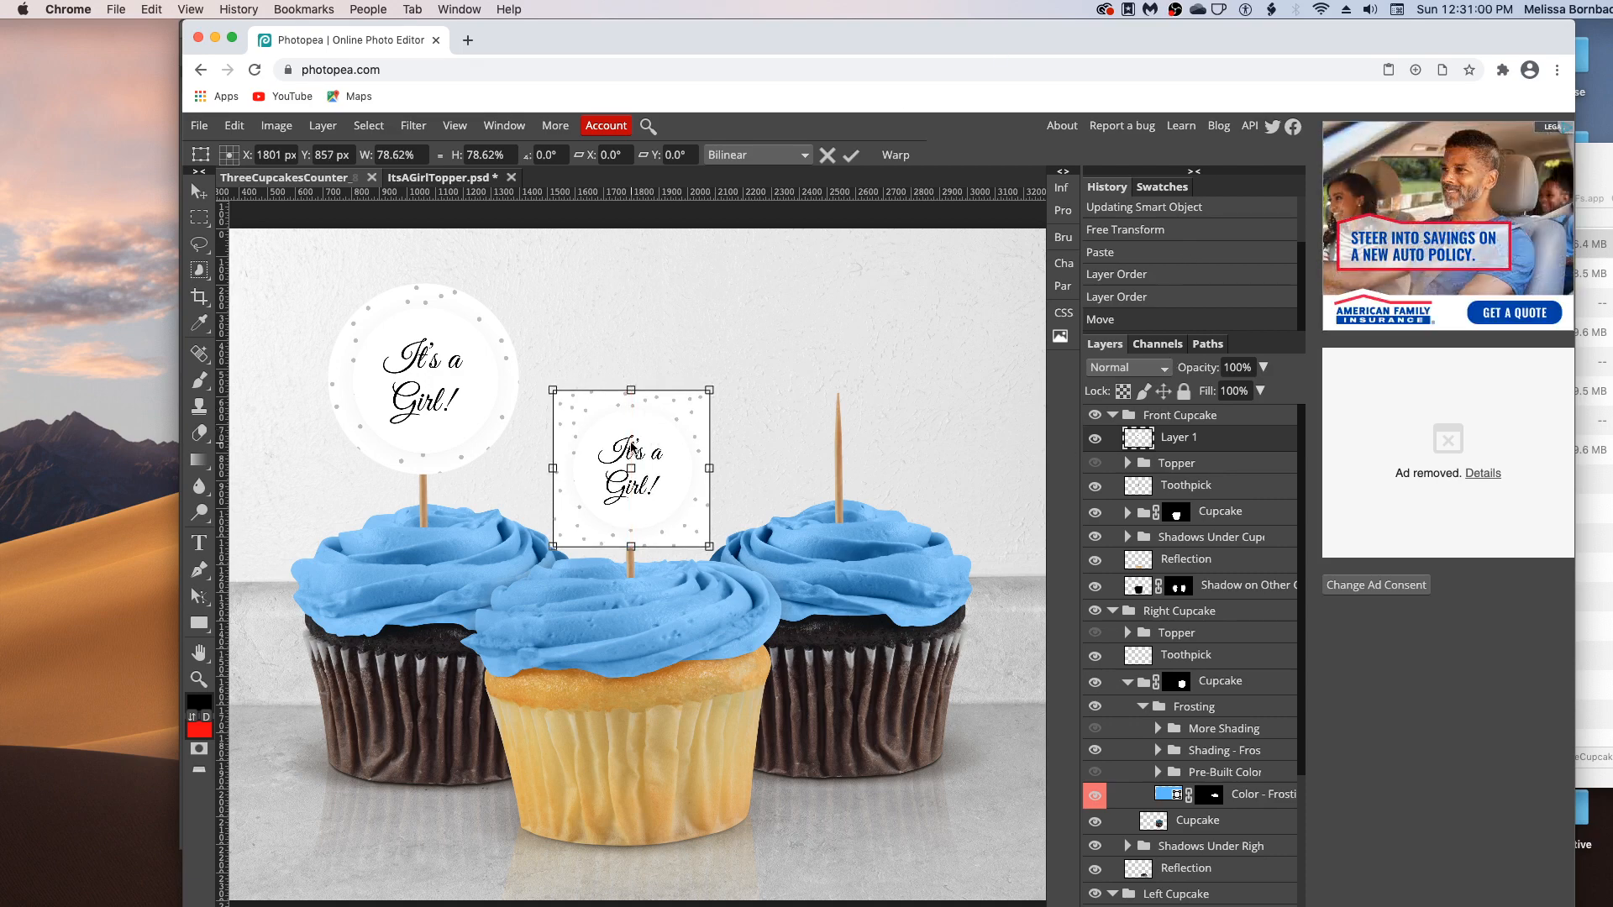
drag(632, 446, 785, 433)
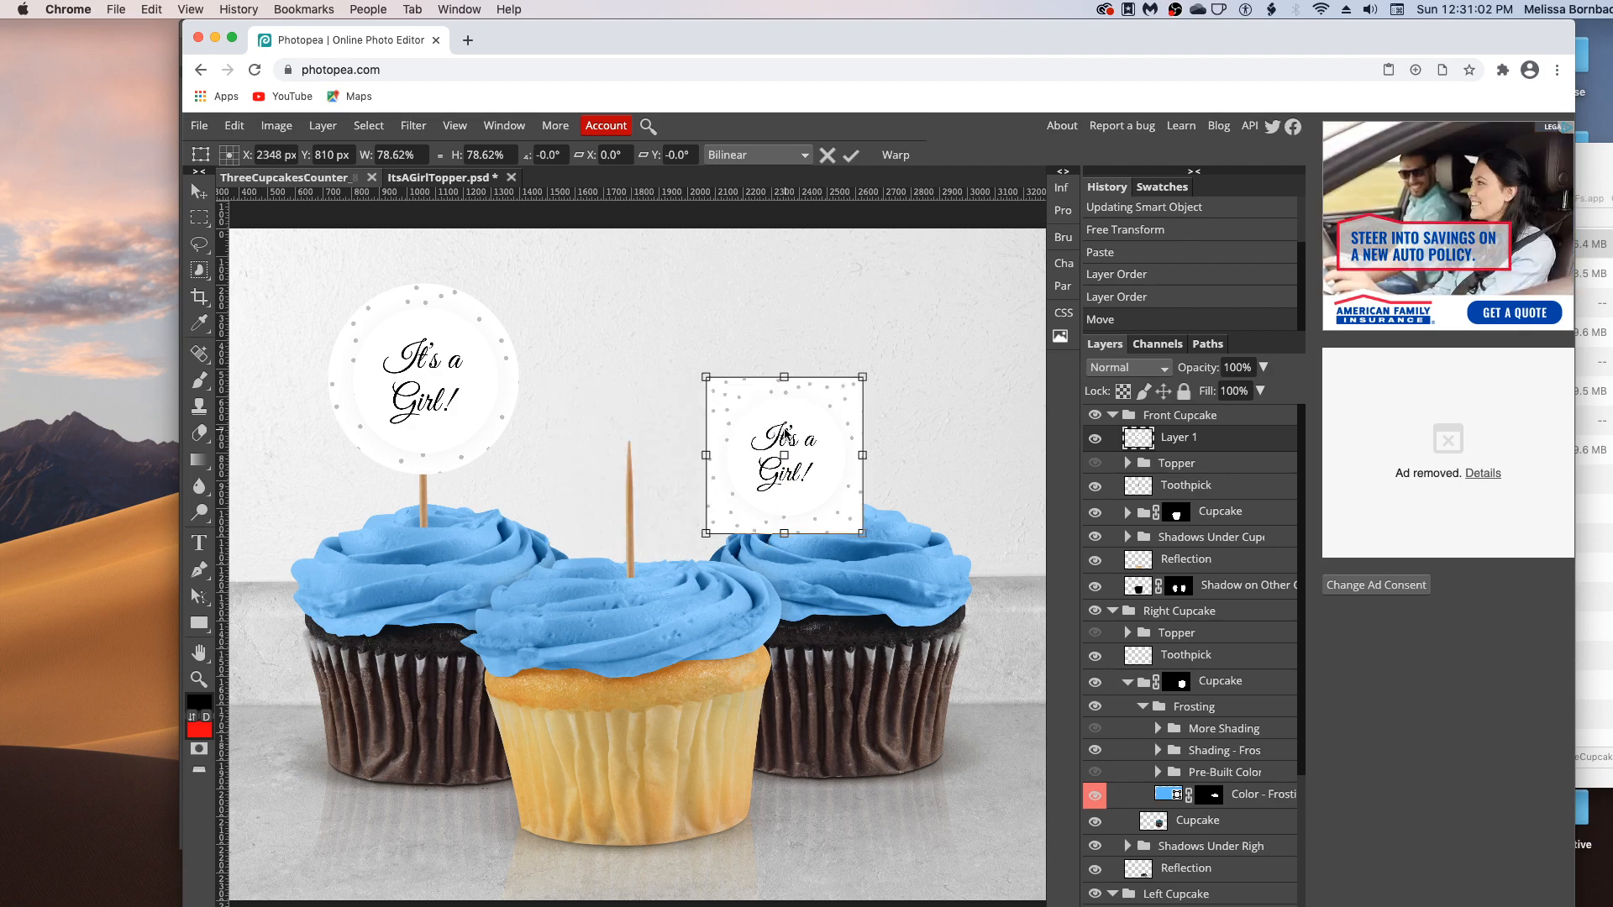
key(Escape)
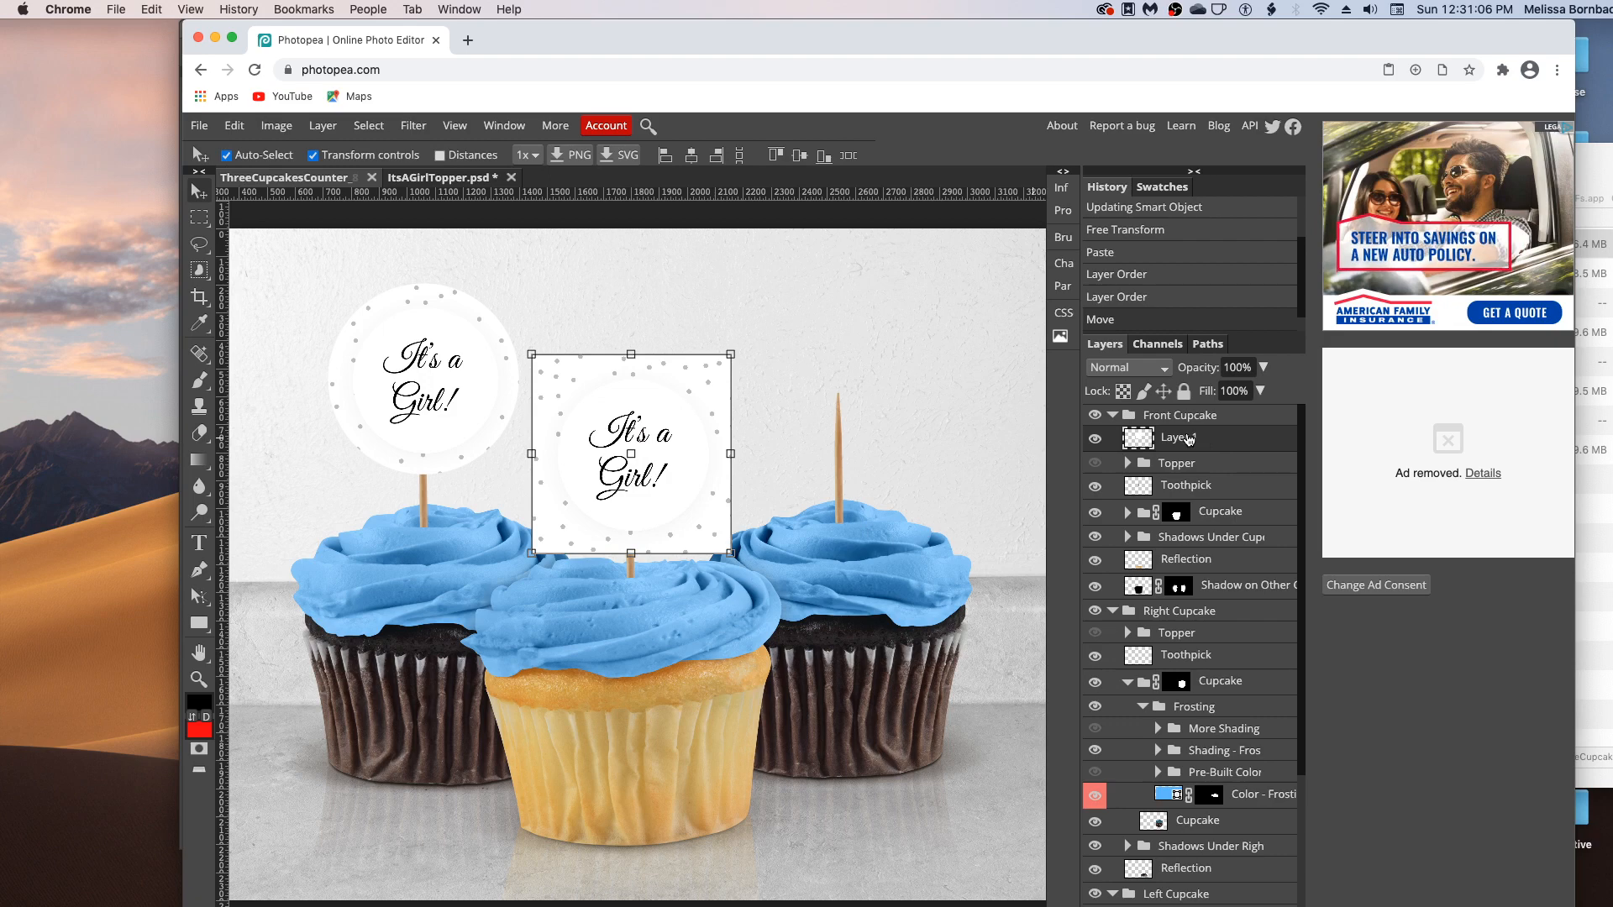
Step: Duplicate the front cupcake's artwork layer and place the copy over the right cupcake's toothpick
right_click(1187, 440)
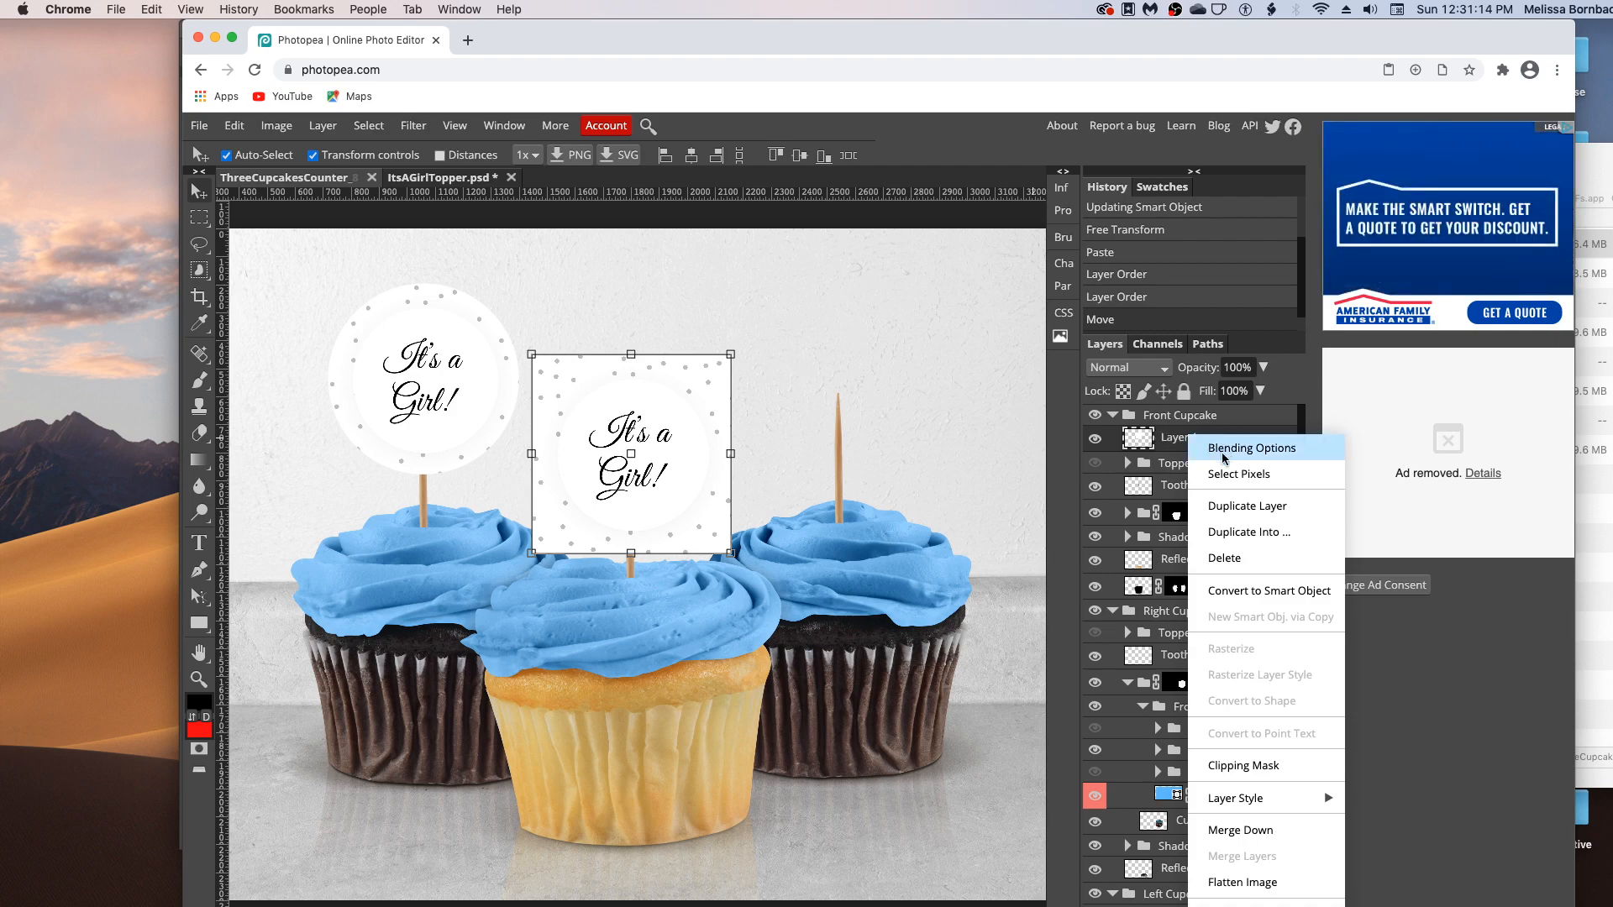
click(1232, 509)
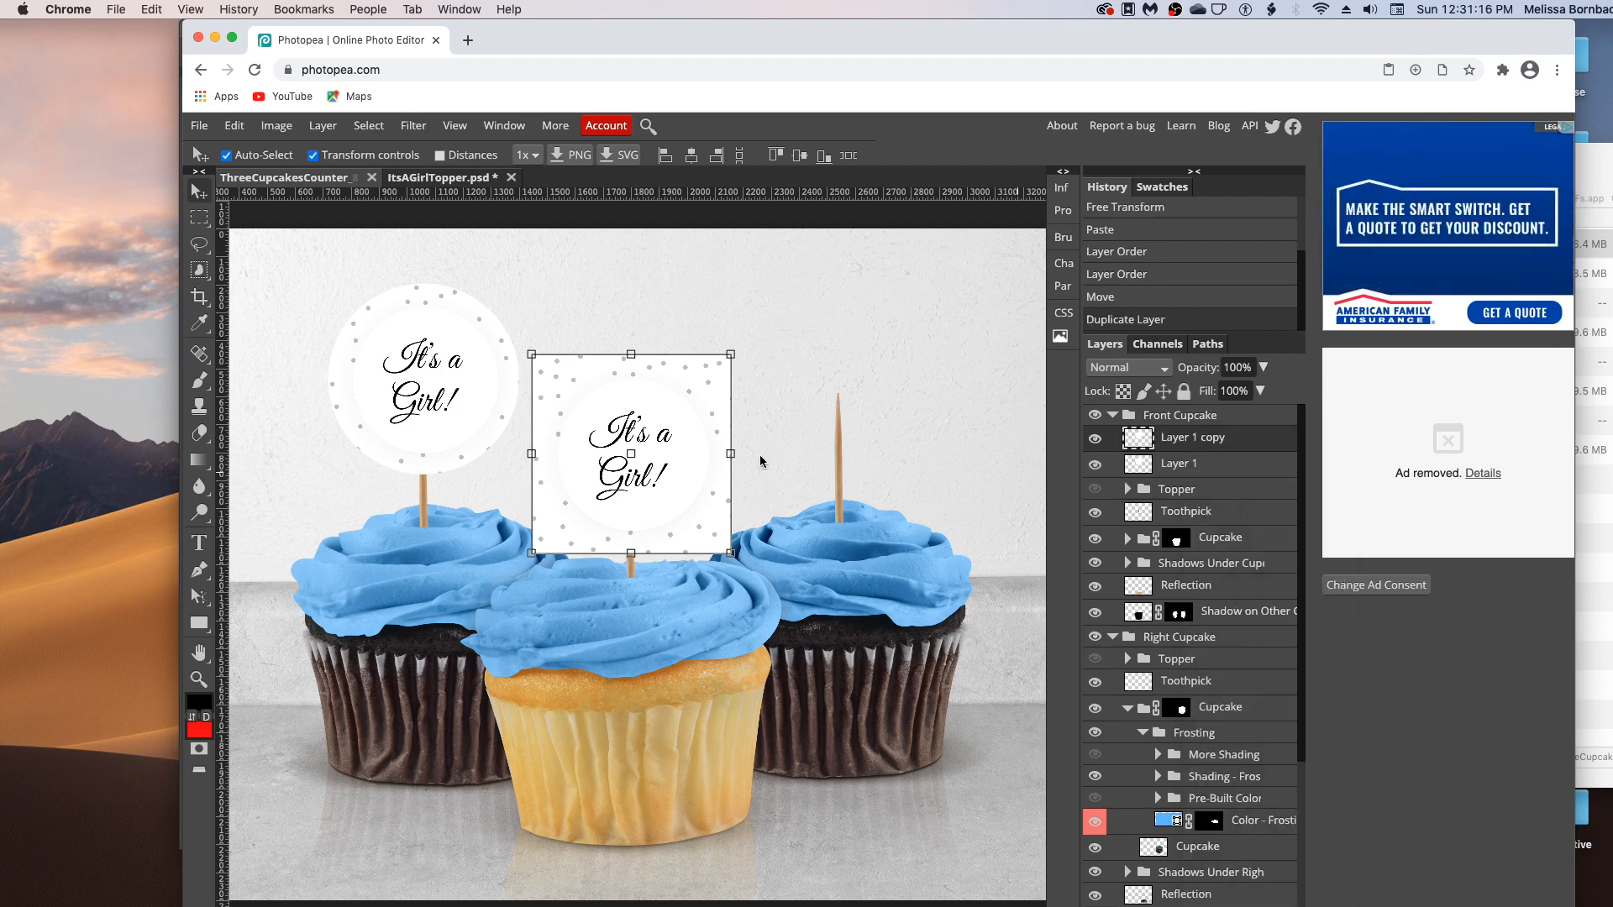
drag(588, 440, 798, 412)
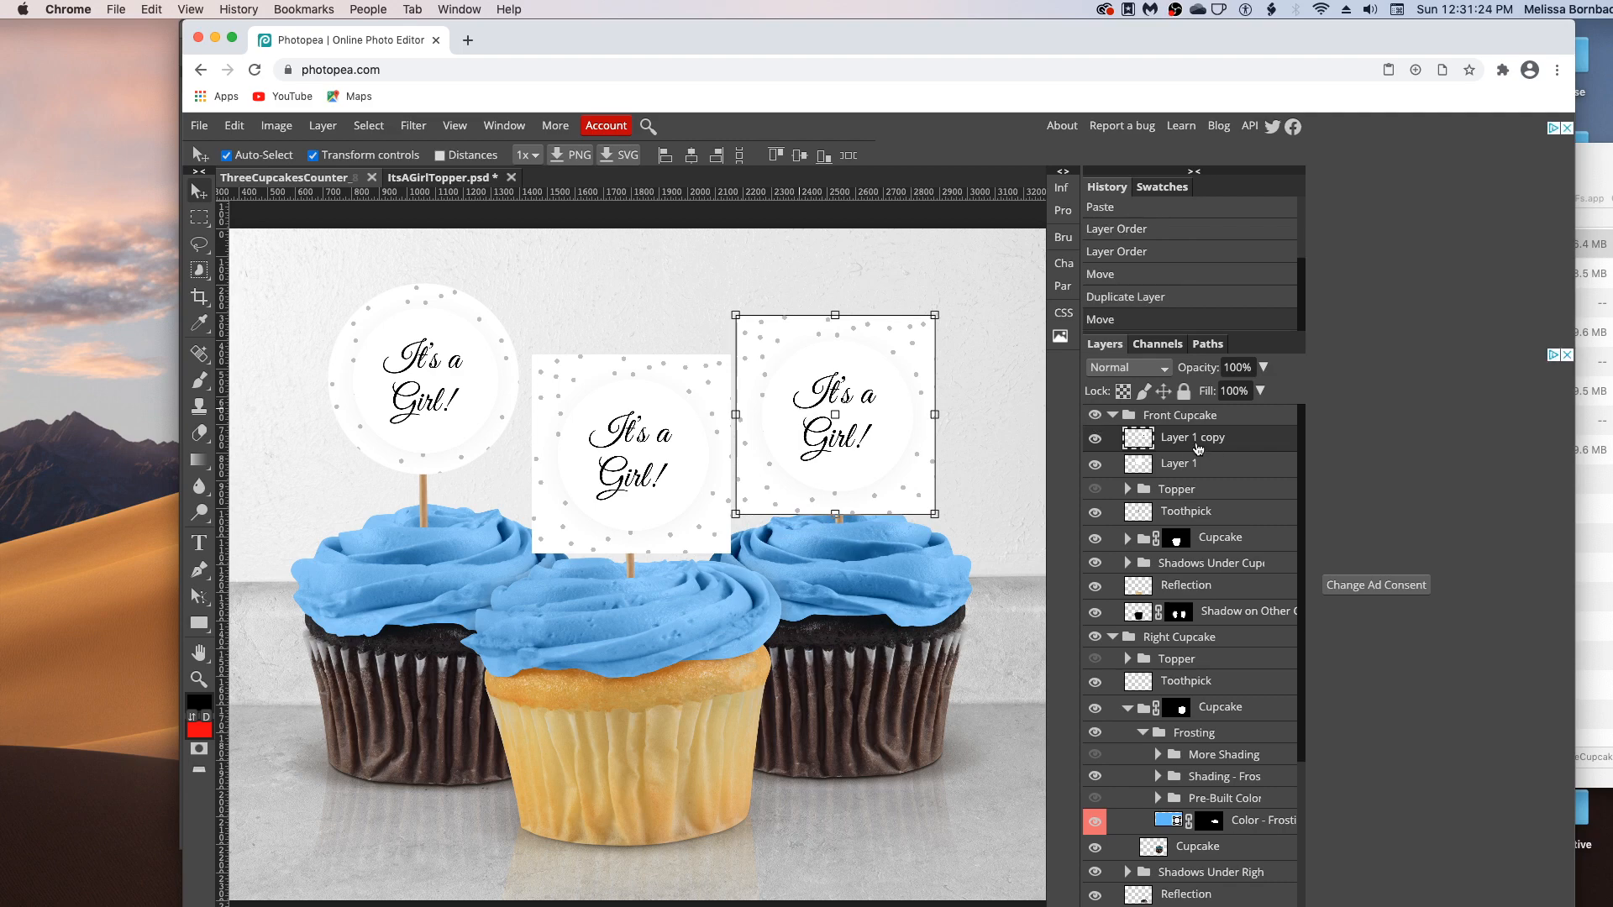
Step: Duplicate the artwork copy onto the left cupcake's topper, and raise the front and right artworks slightly
right_click(1197, 444)
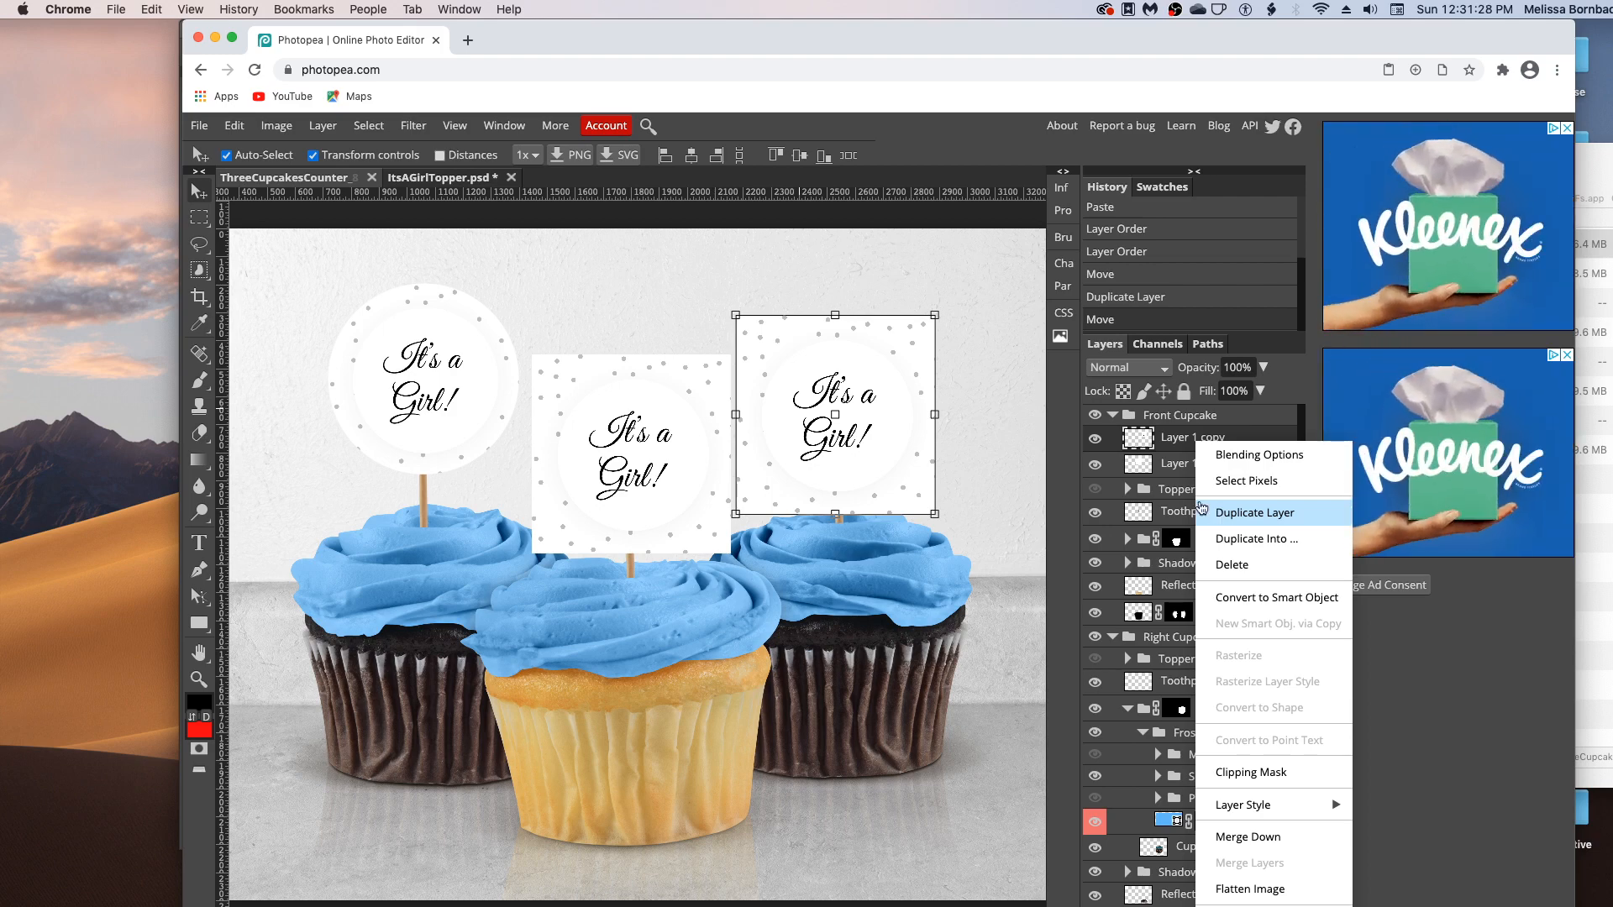
click(1251, 513)
drag(860, 412, 809, 411)
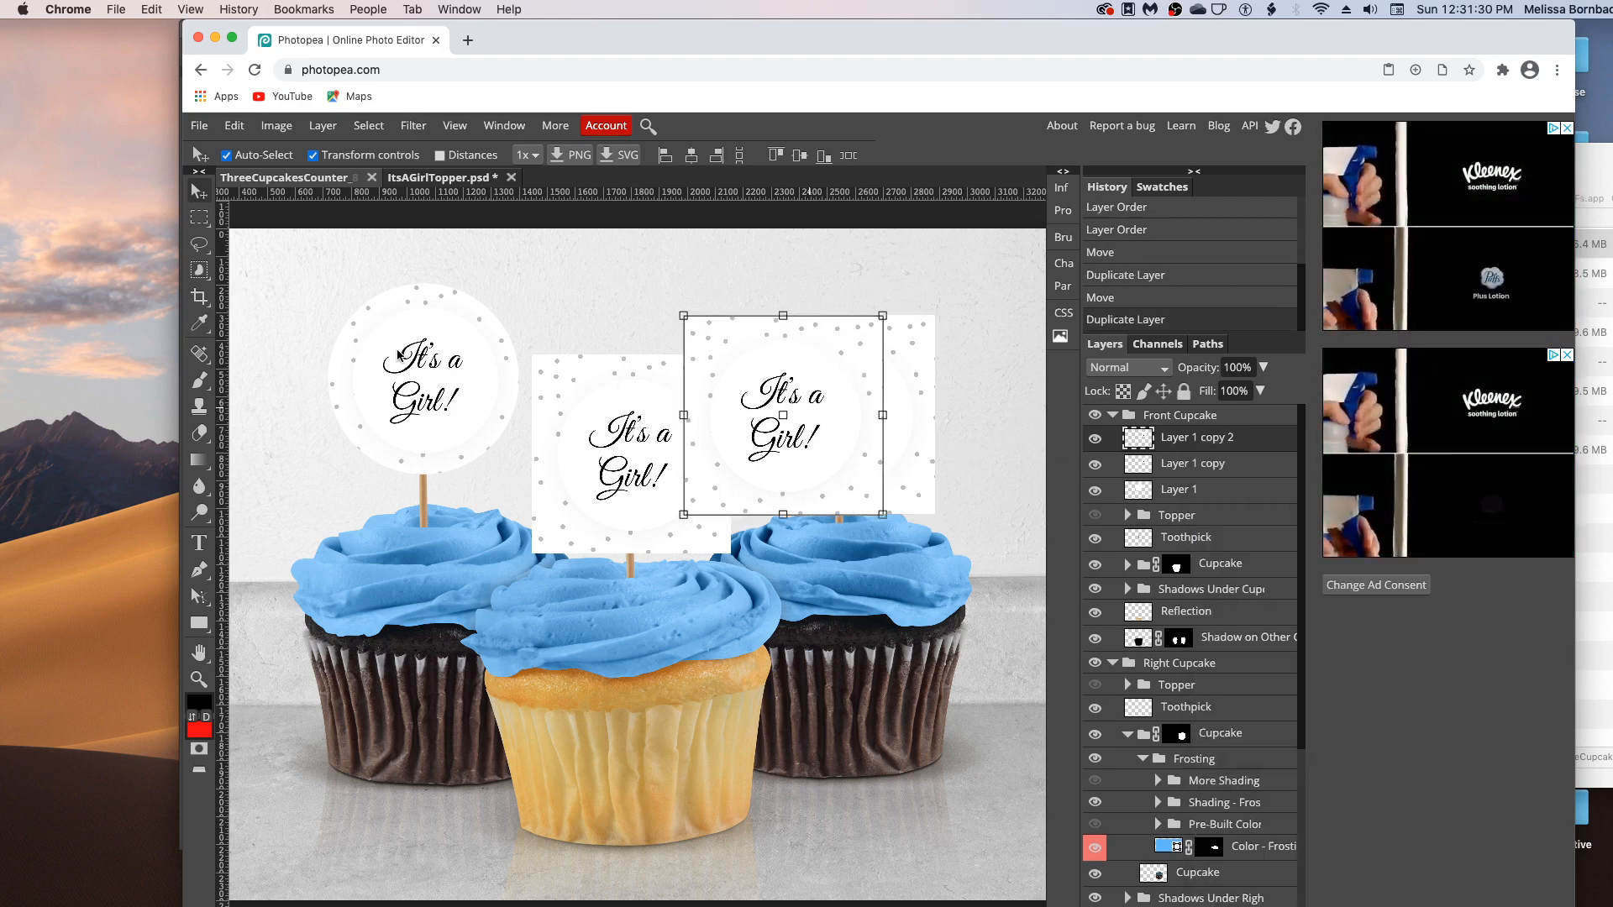
drag(398, 355, 438, 390)
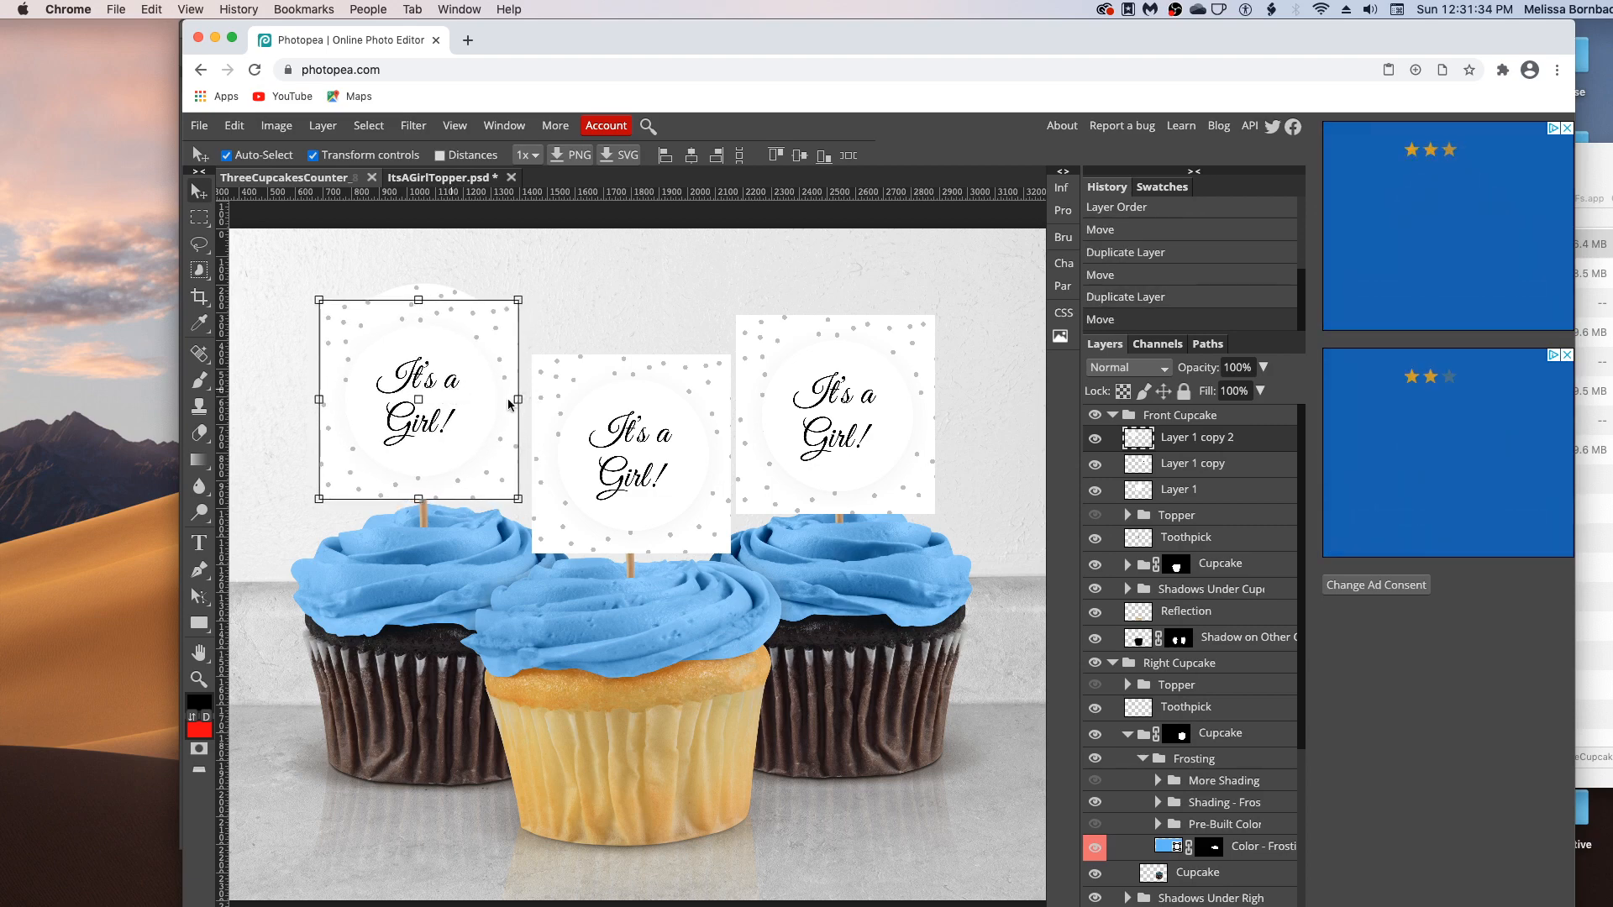
drag(604, 411, 605, 393)
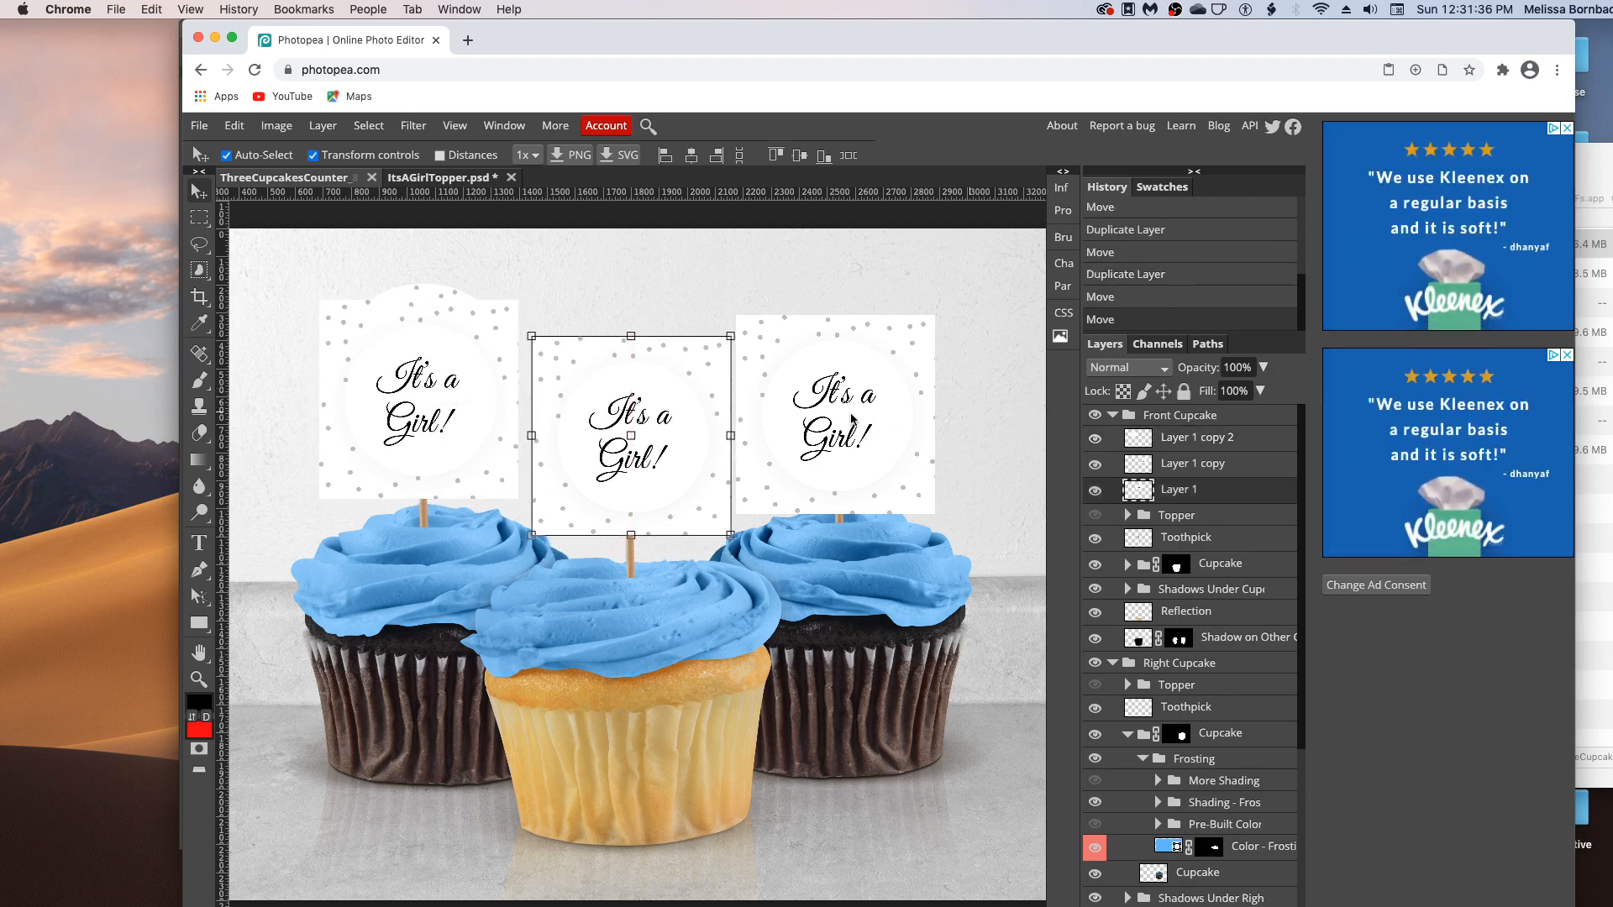
drag(852, 418, 858, 399)
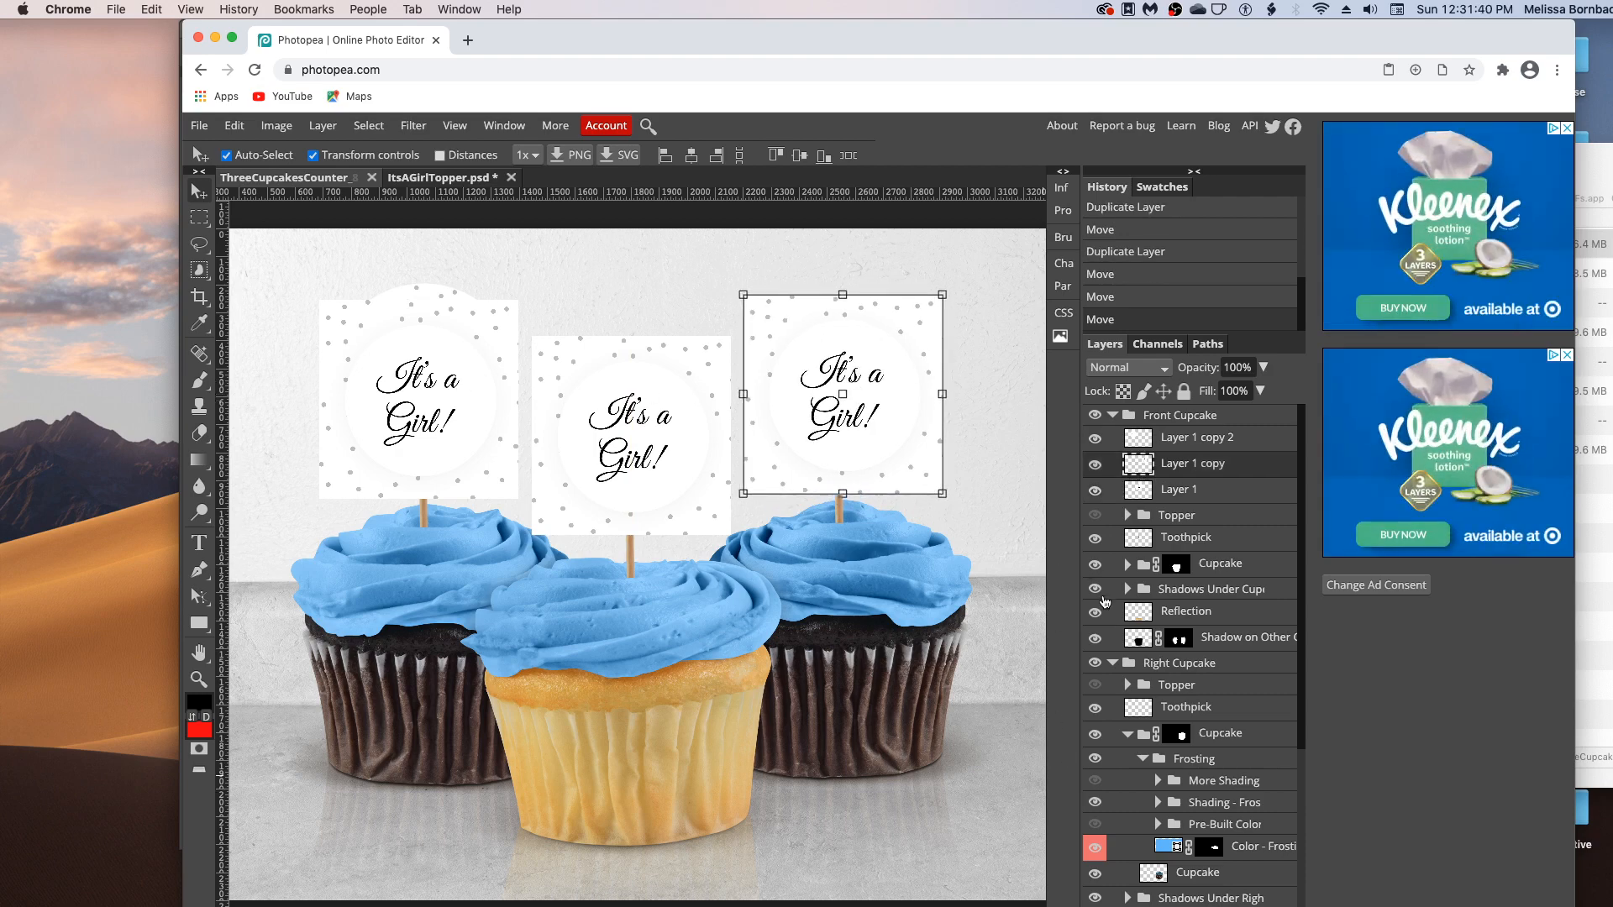
Step: Hide the Left Cupcake's Topper group and the Toothpick layers of all three cupcakes
scroll(1092, 731, down, 1)
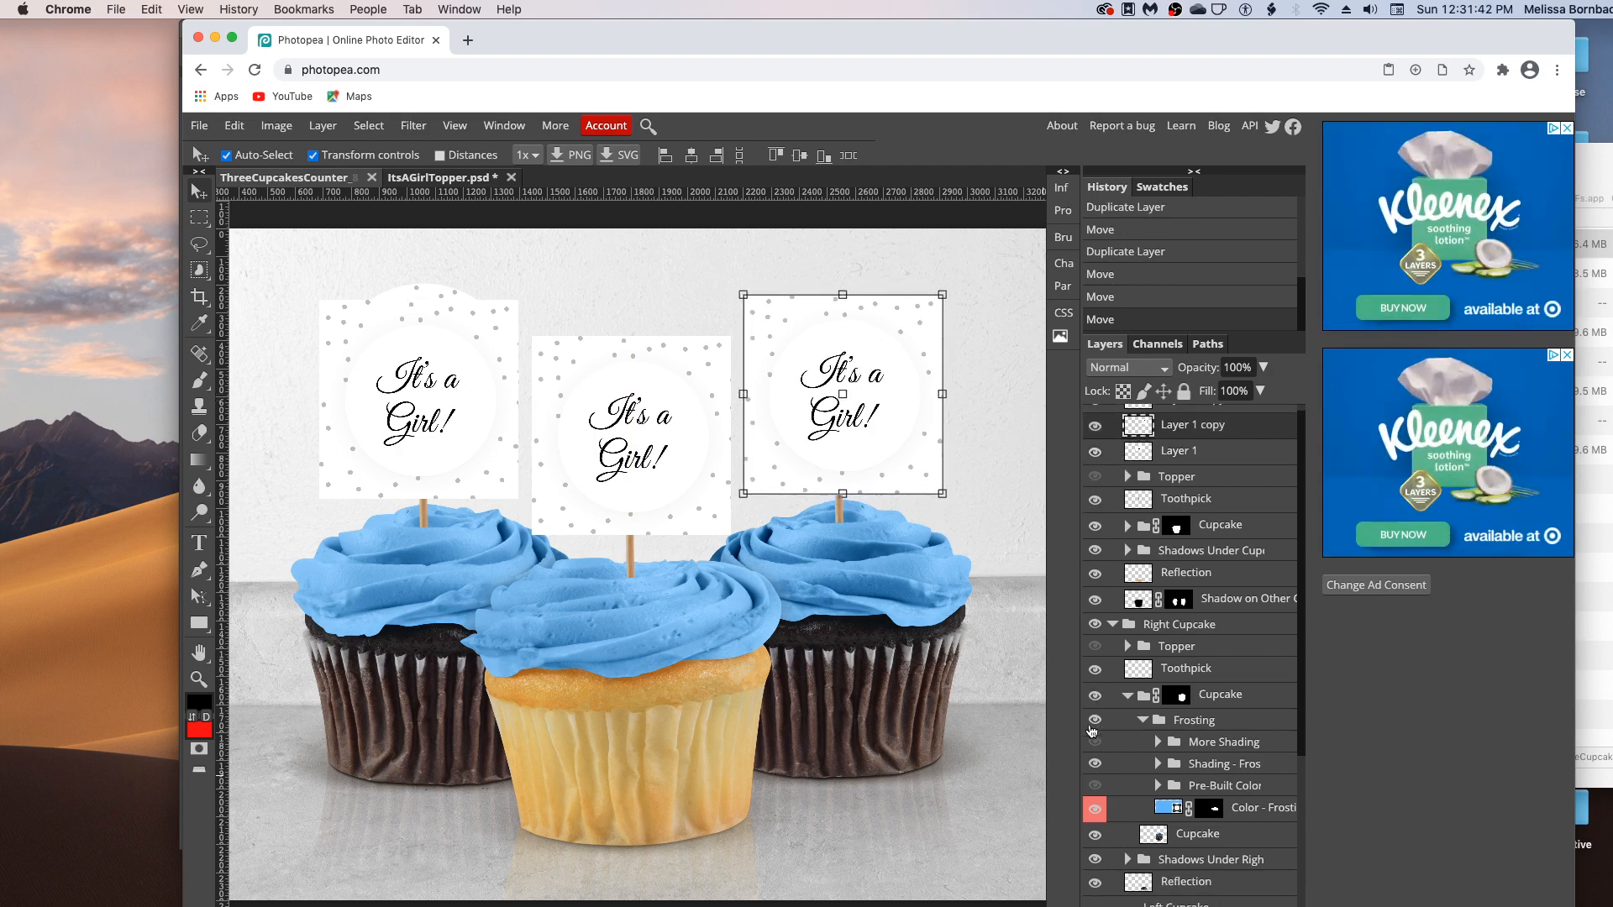
scroll(1100, 672, down, 5)
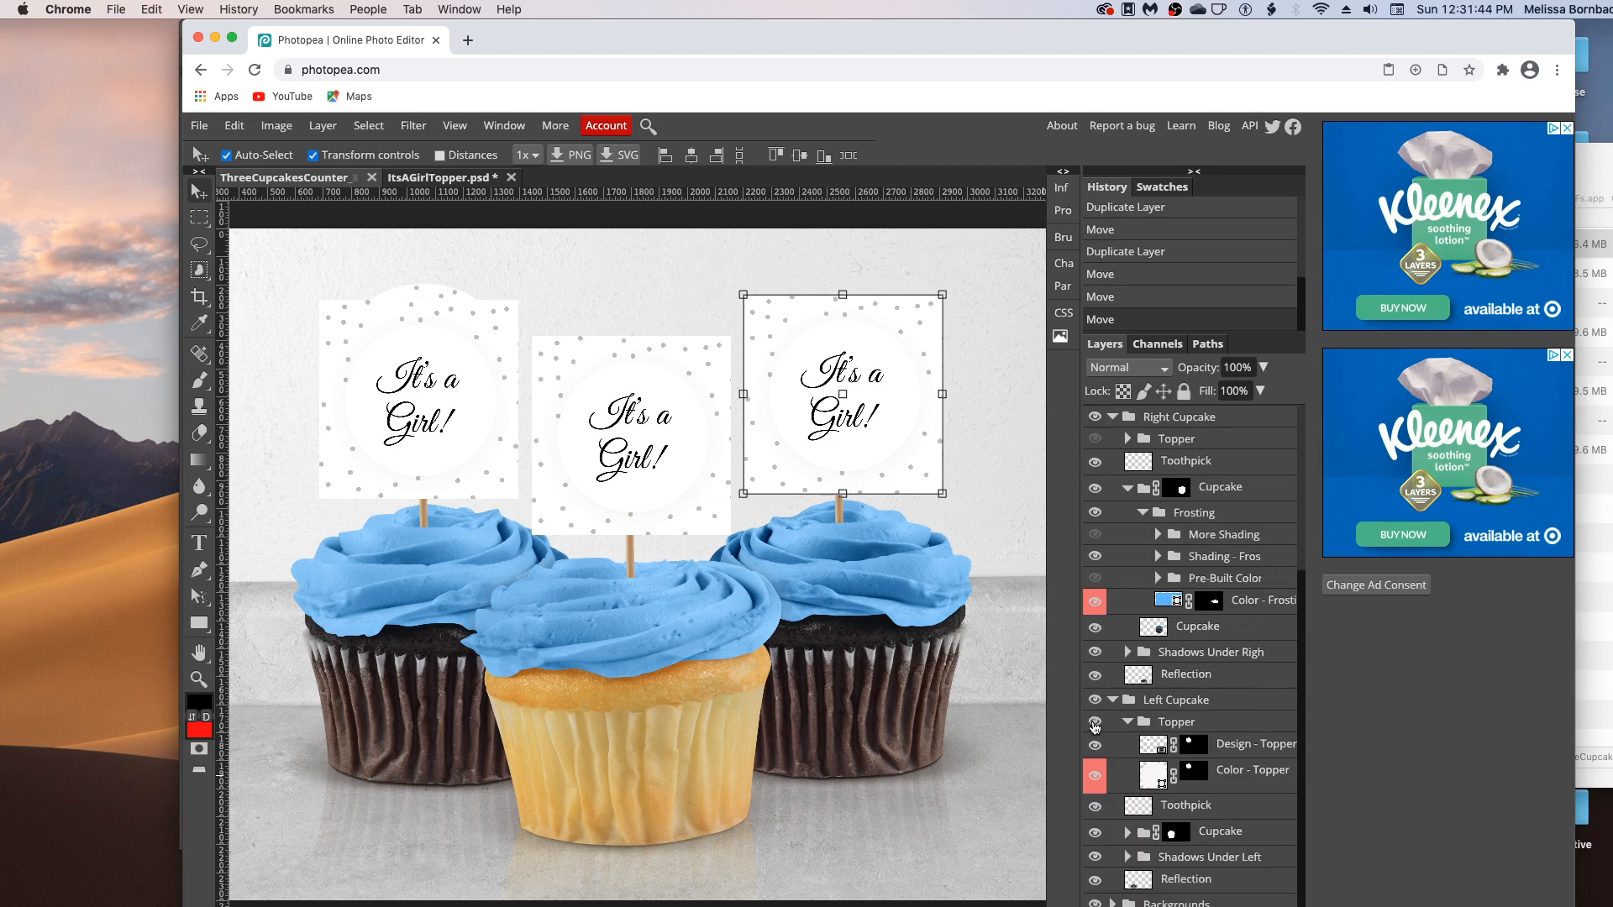
click(1094, 724)
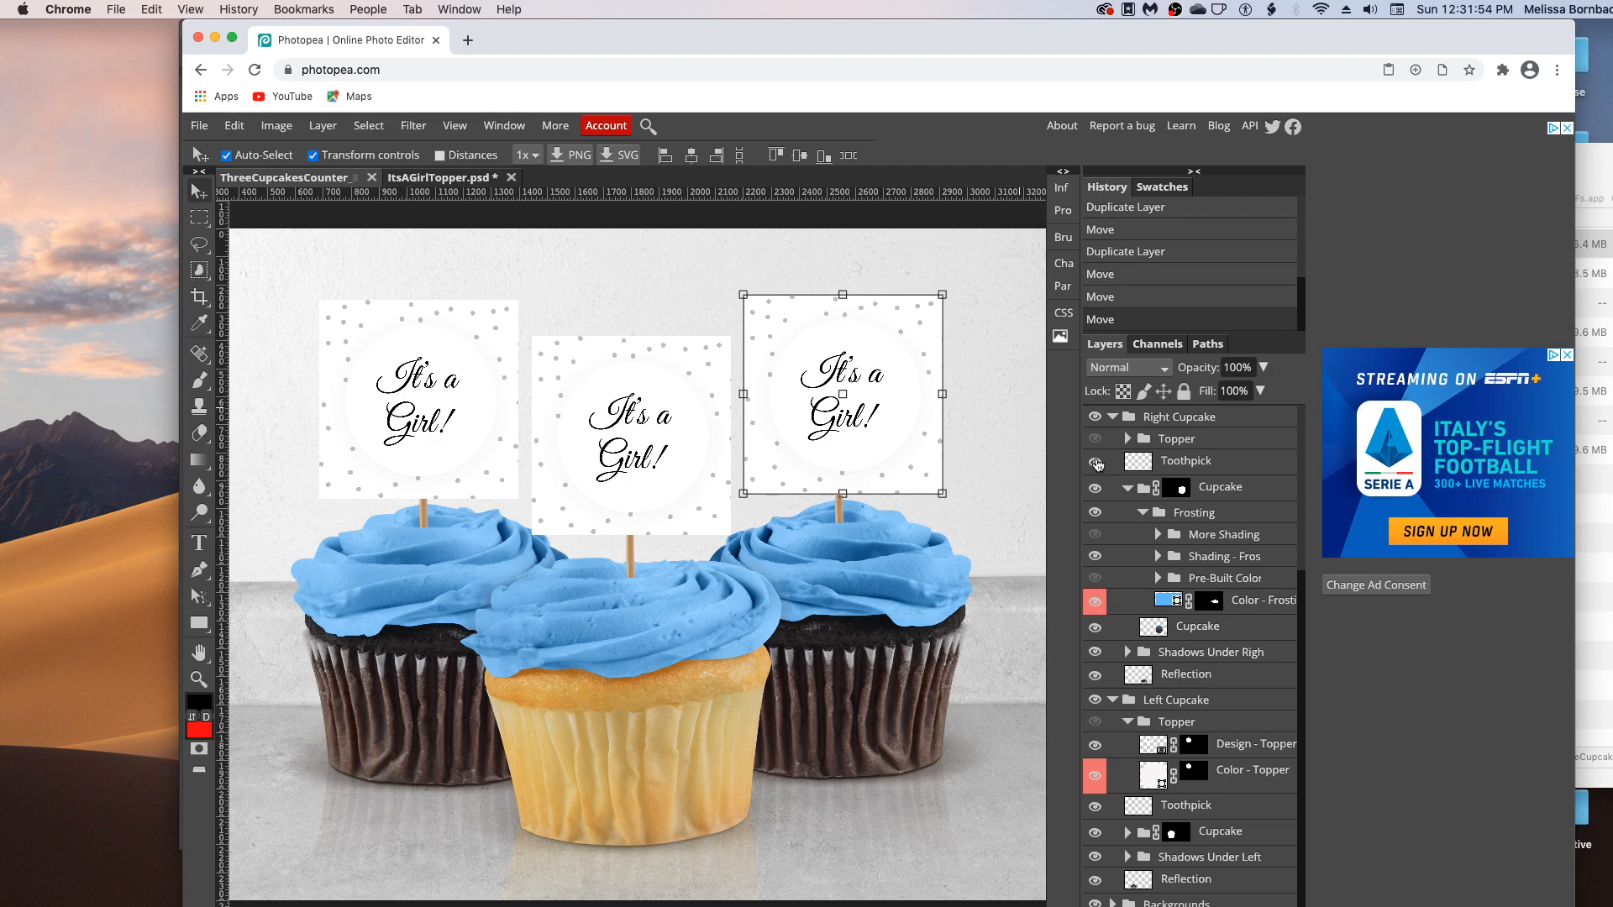
click(1094, 461)
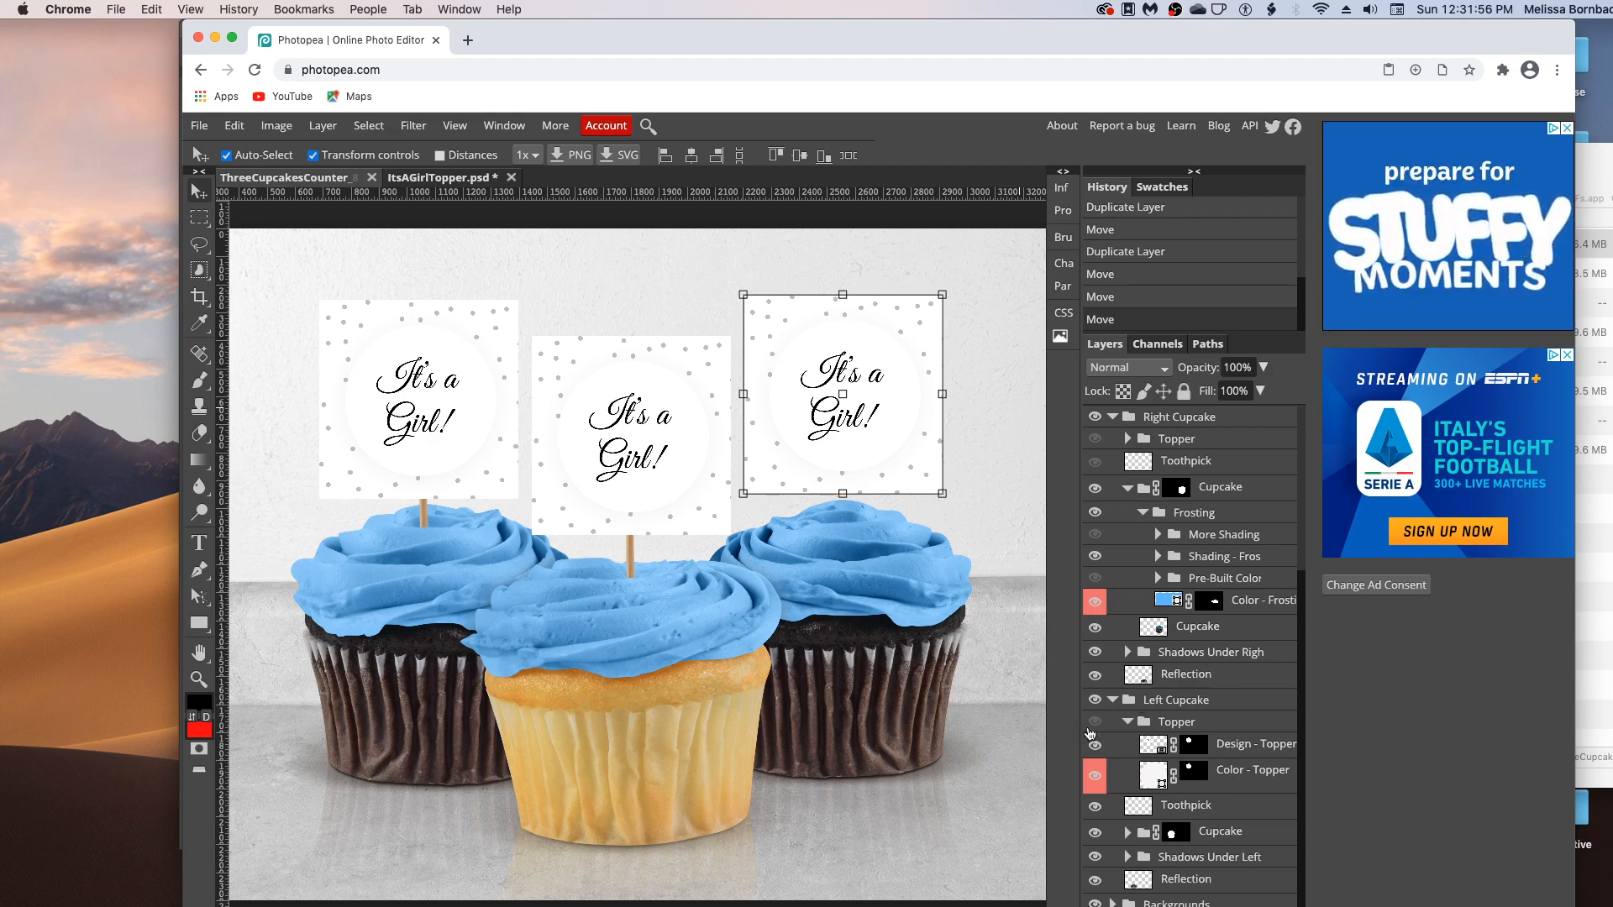
click(1095, 805)
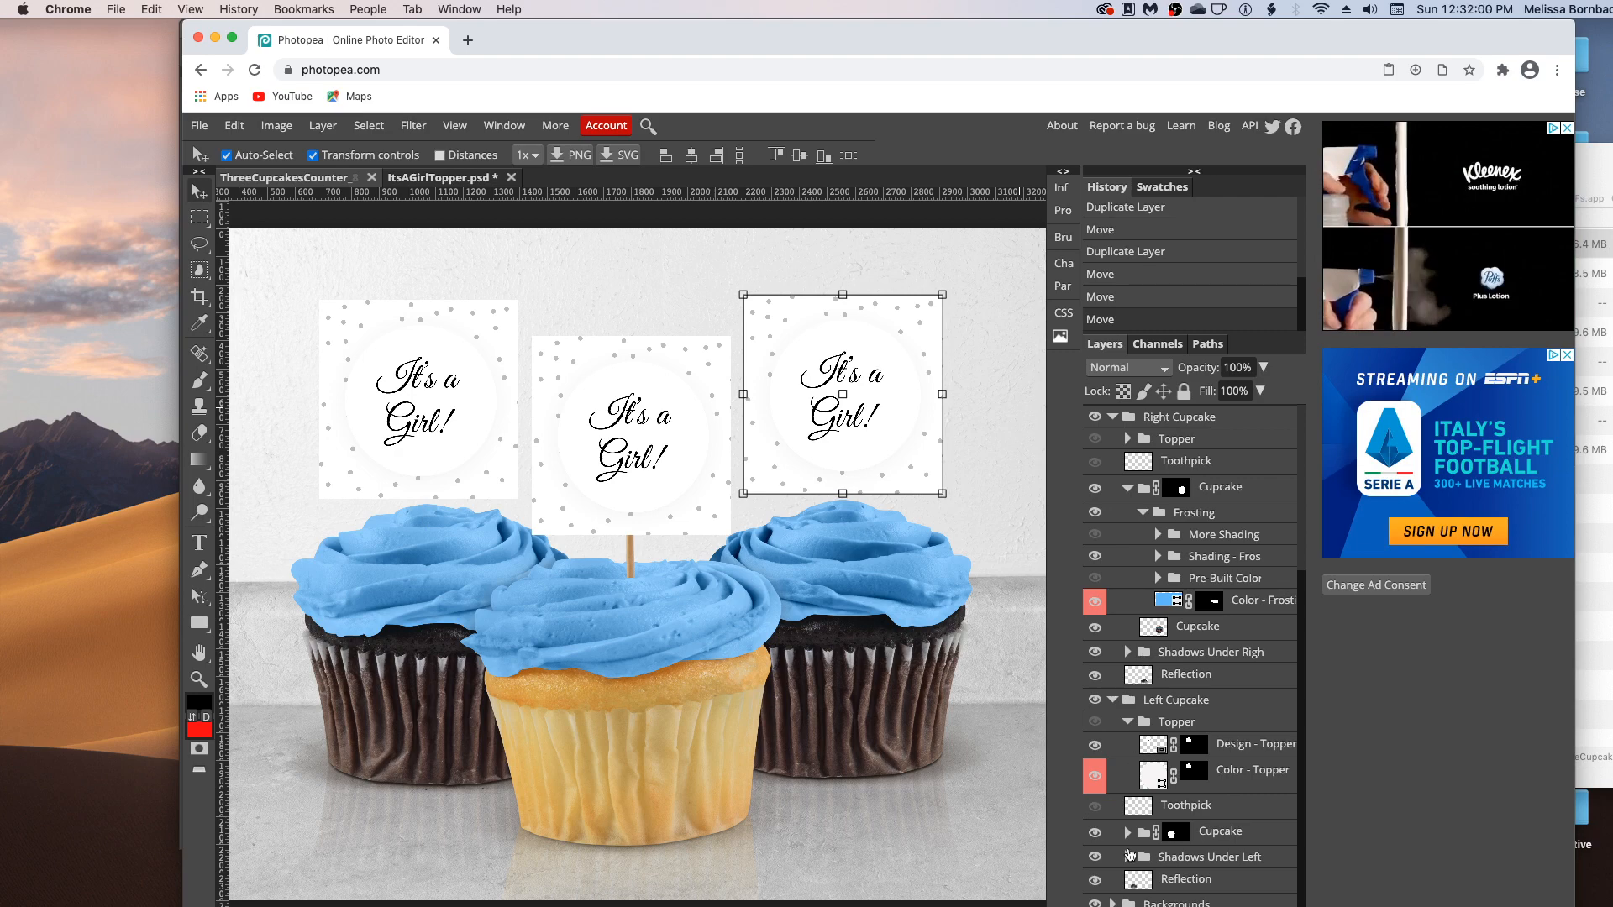
scroll(1150, 672, up, 3)
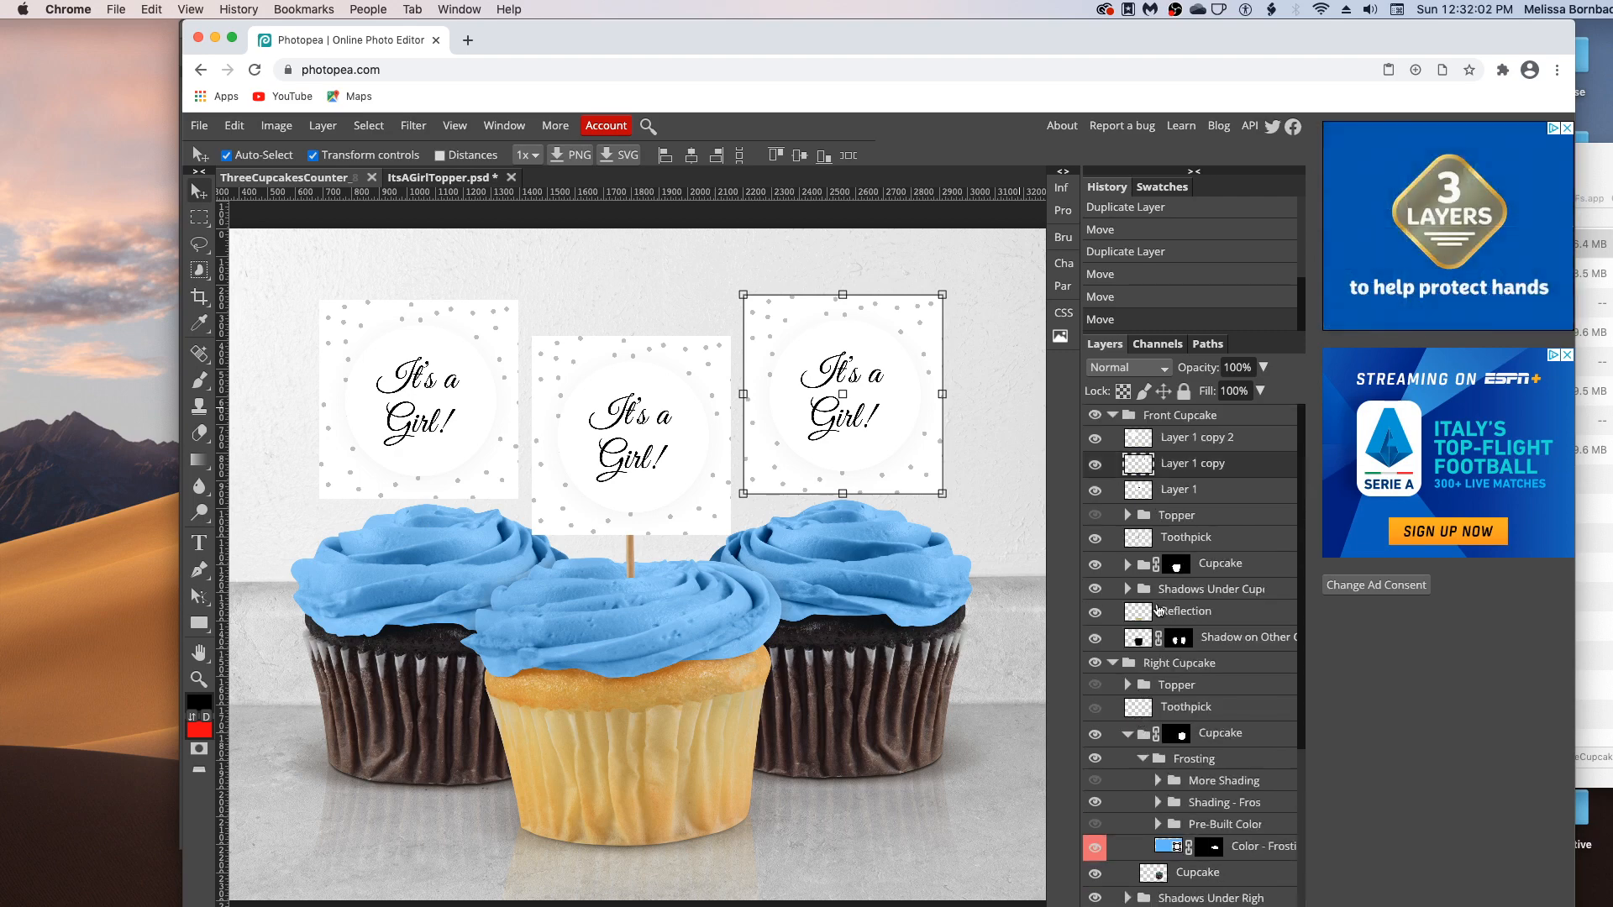
click(1094, 540)
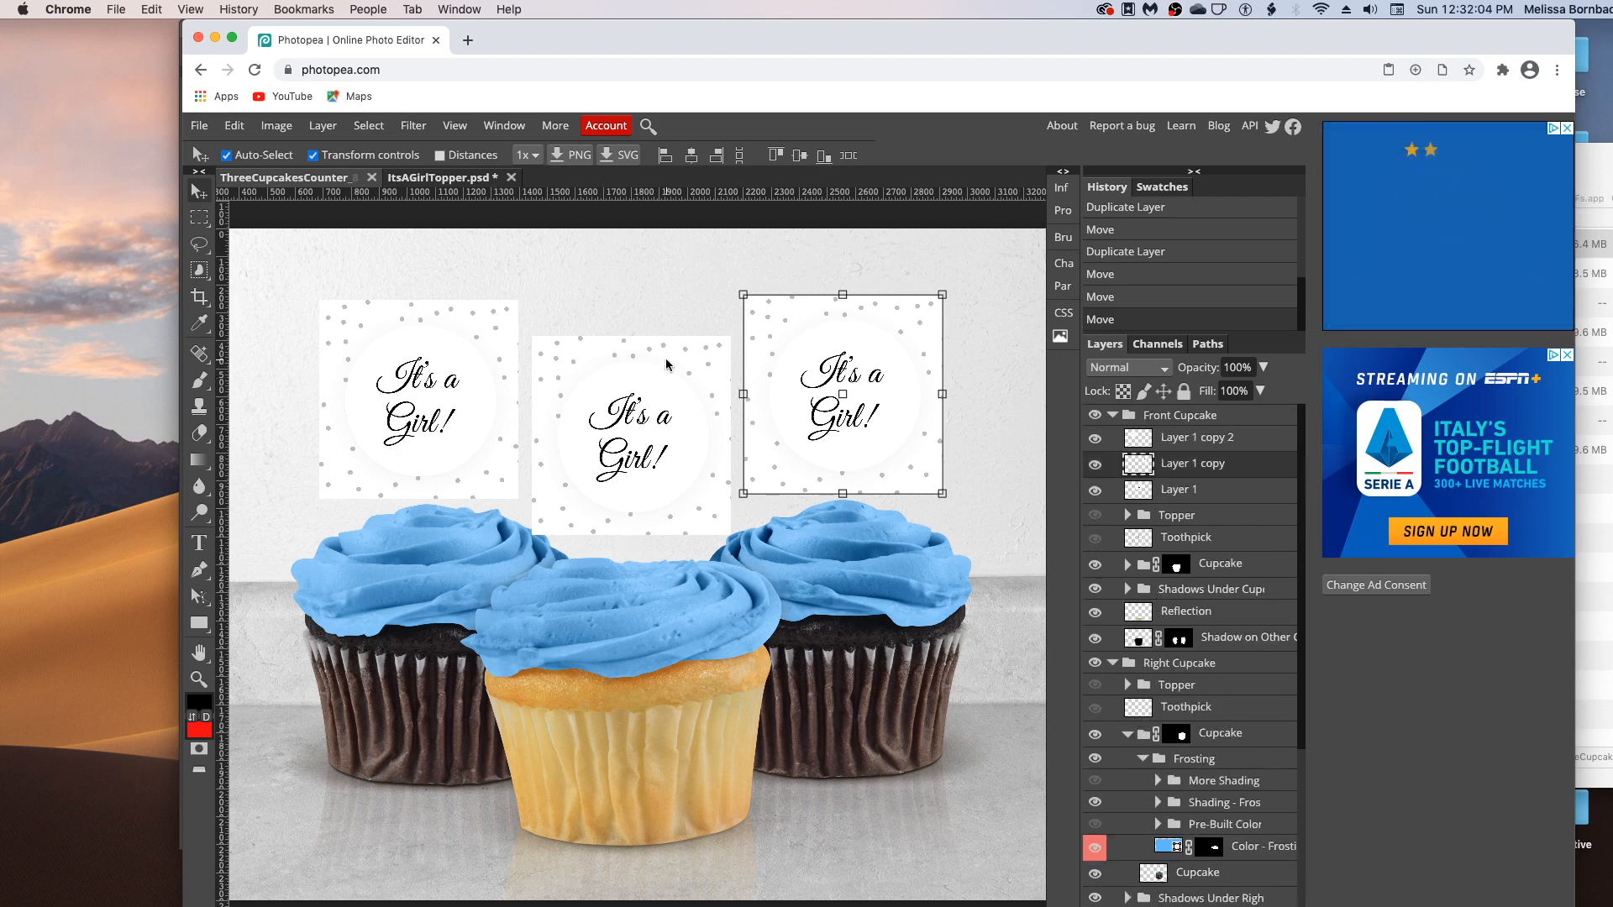
Step: Lower the three square artwork layers so their bottom edges rest on the frosting of the right, front and left cupcakes
drag(861, 361, 868, 402)
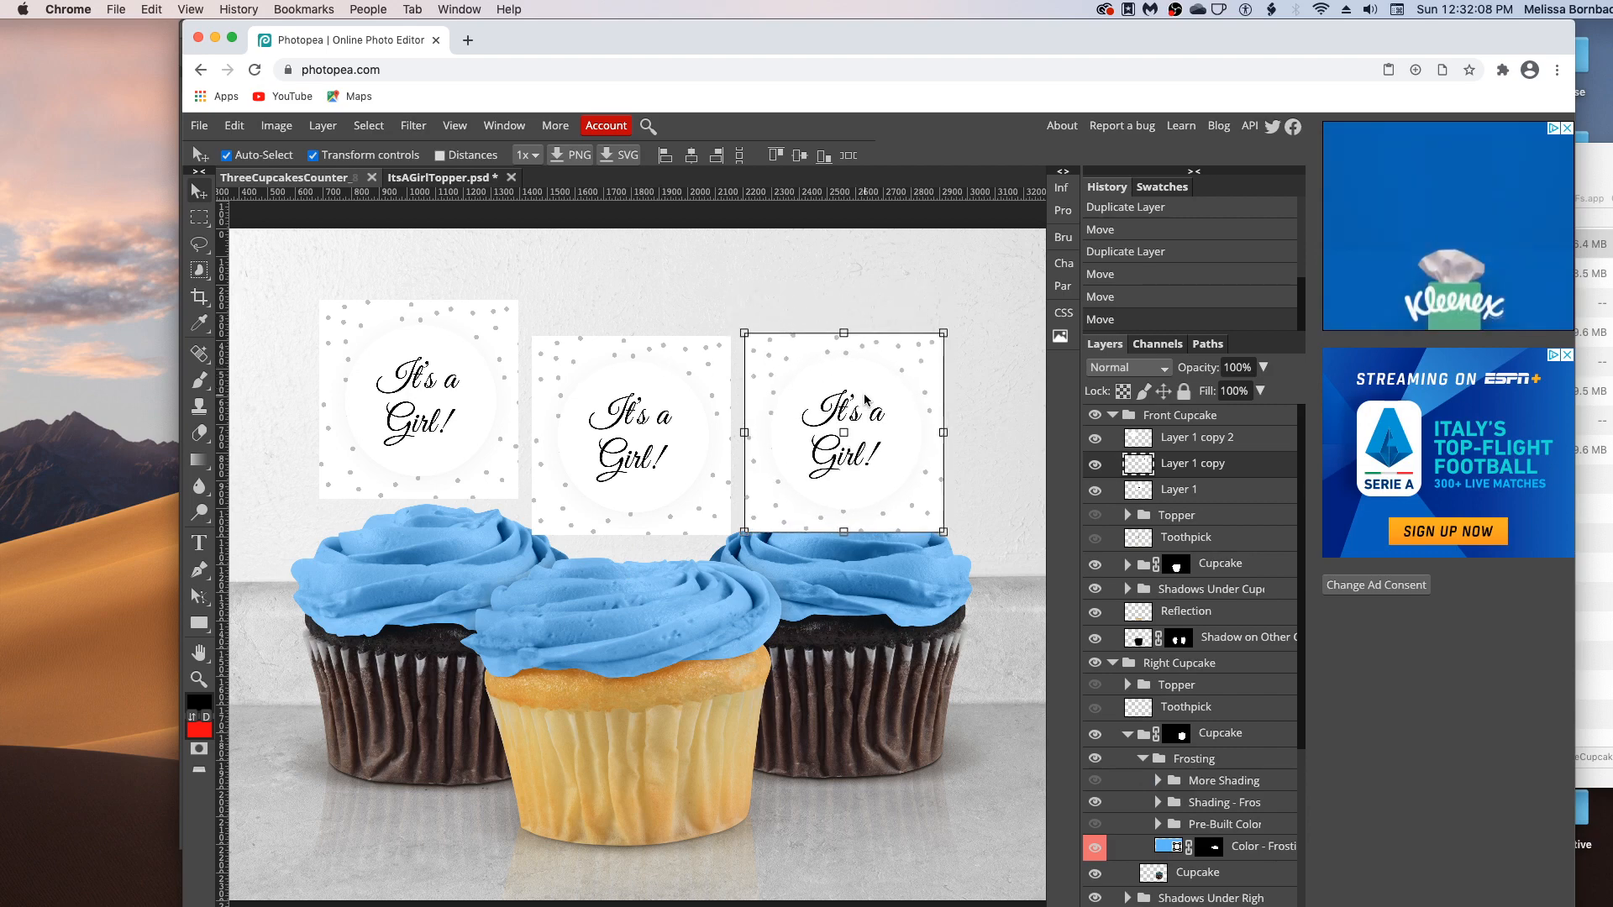
click(609, 443)
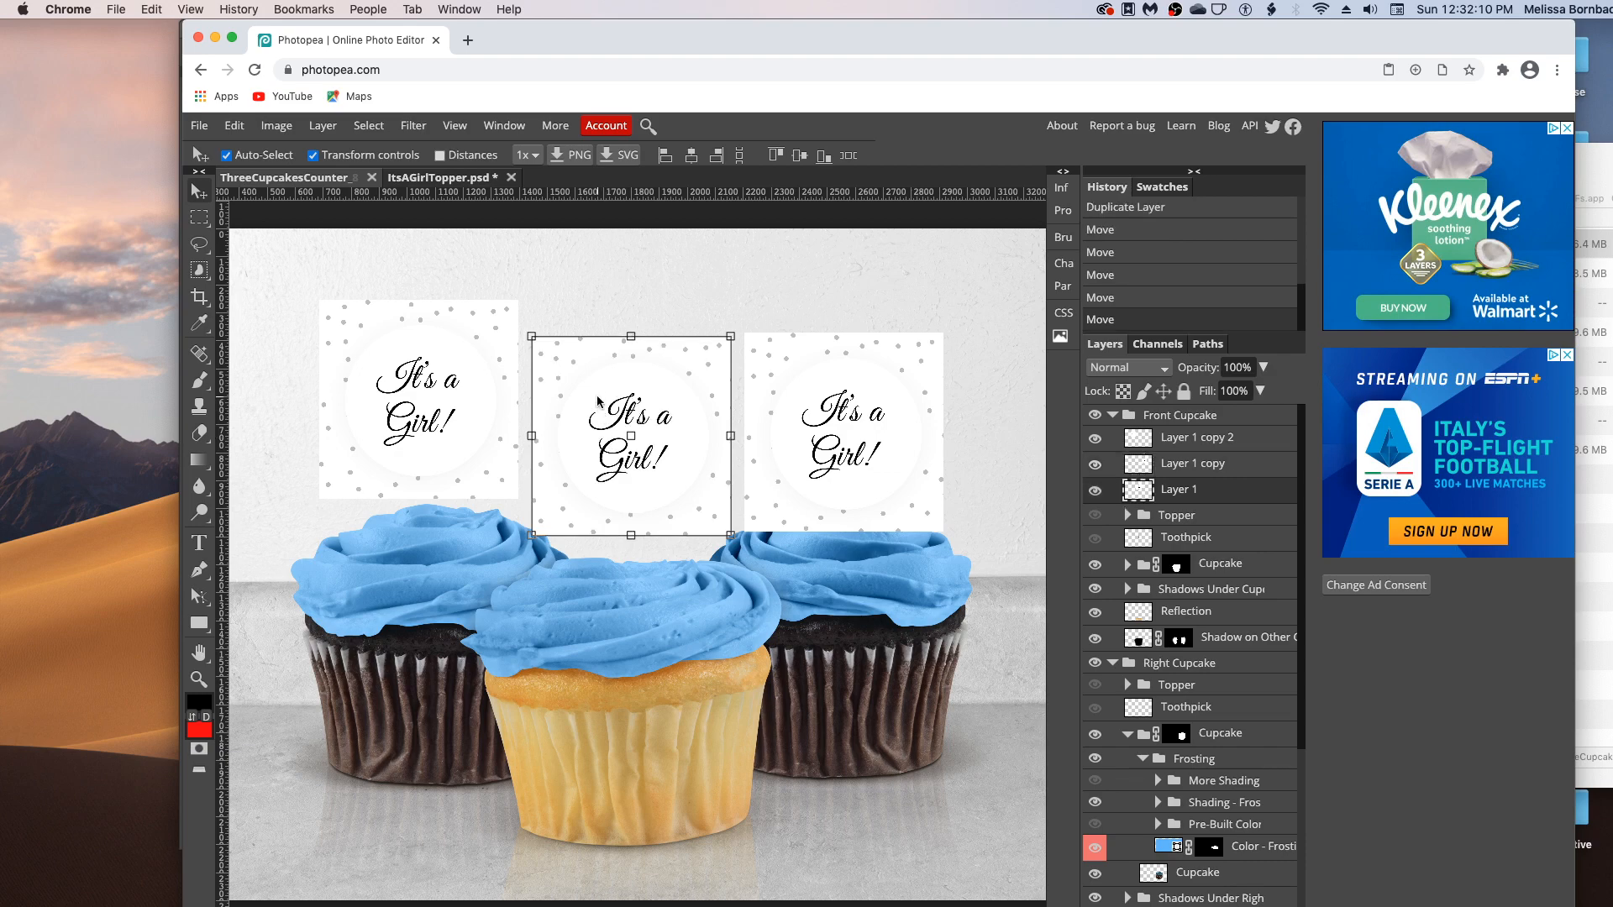
drag(597, 401, 595, 440)
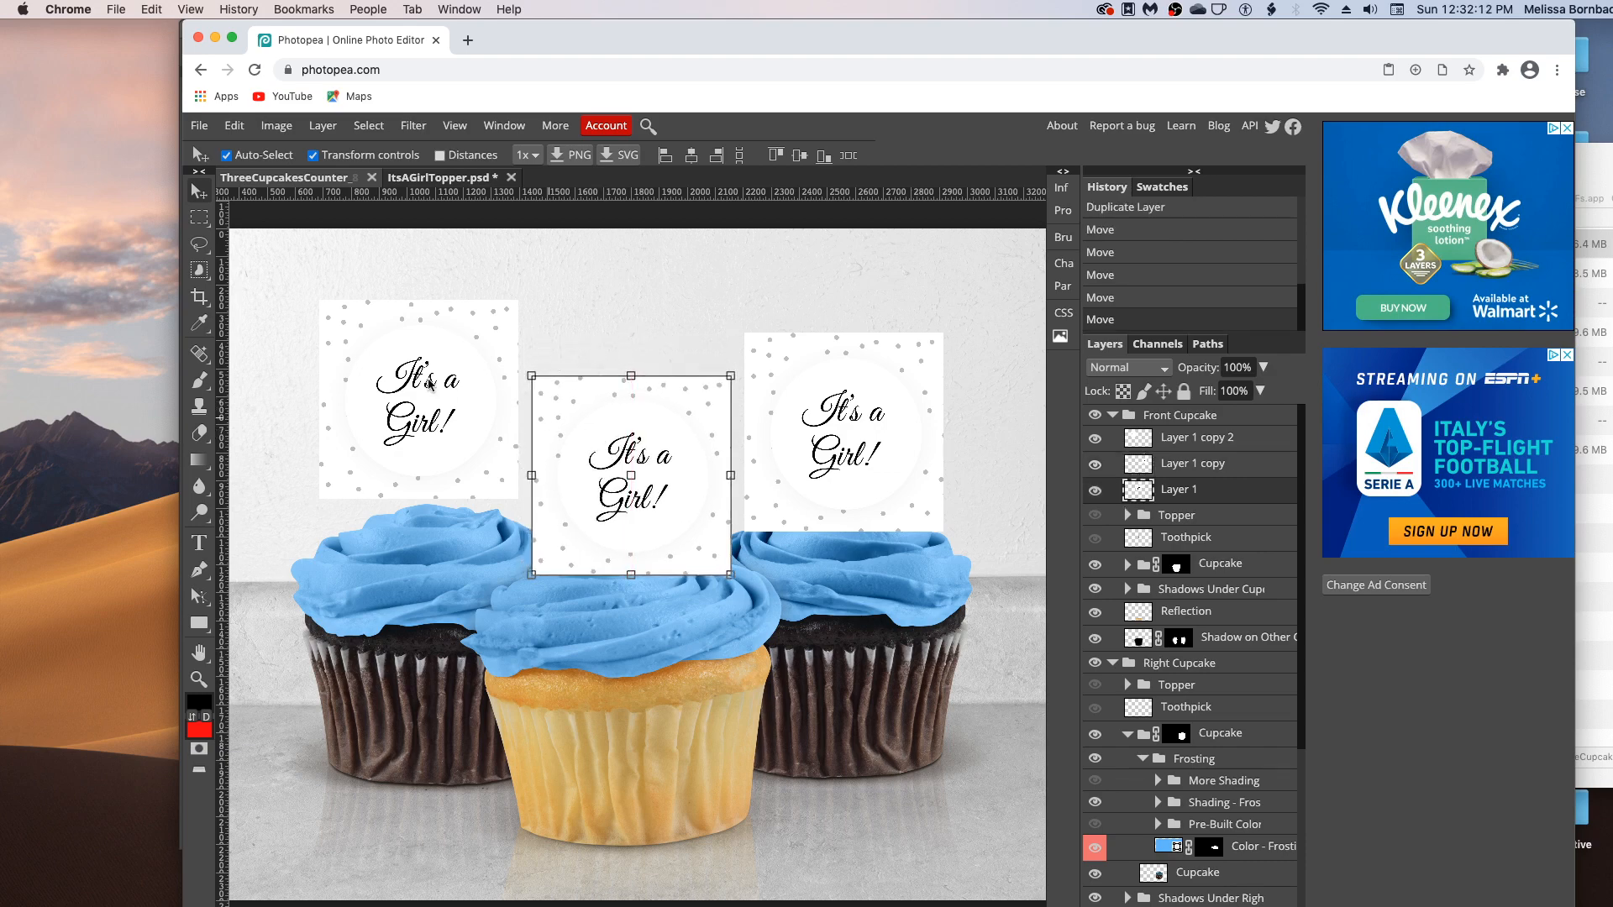
drag(417, 411, 415, 437)
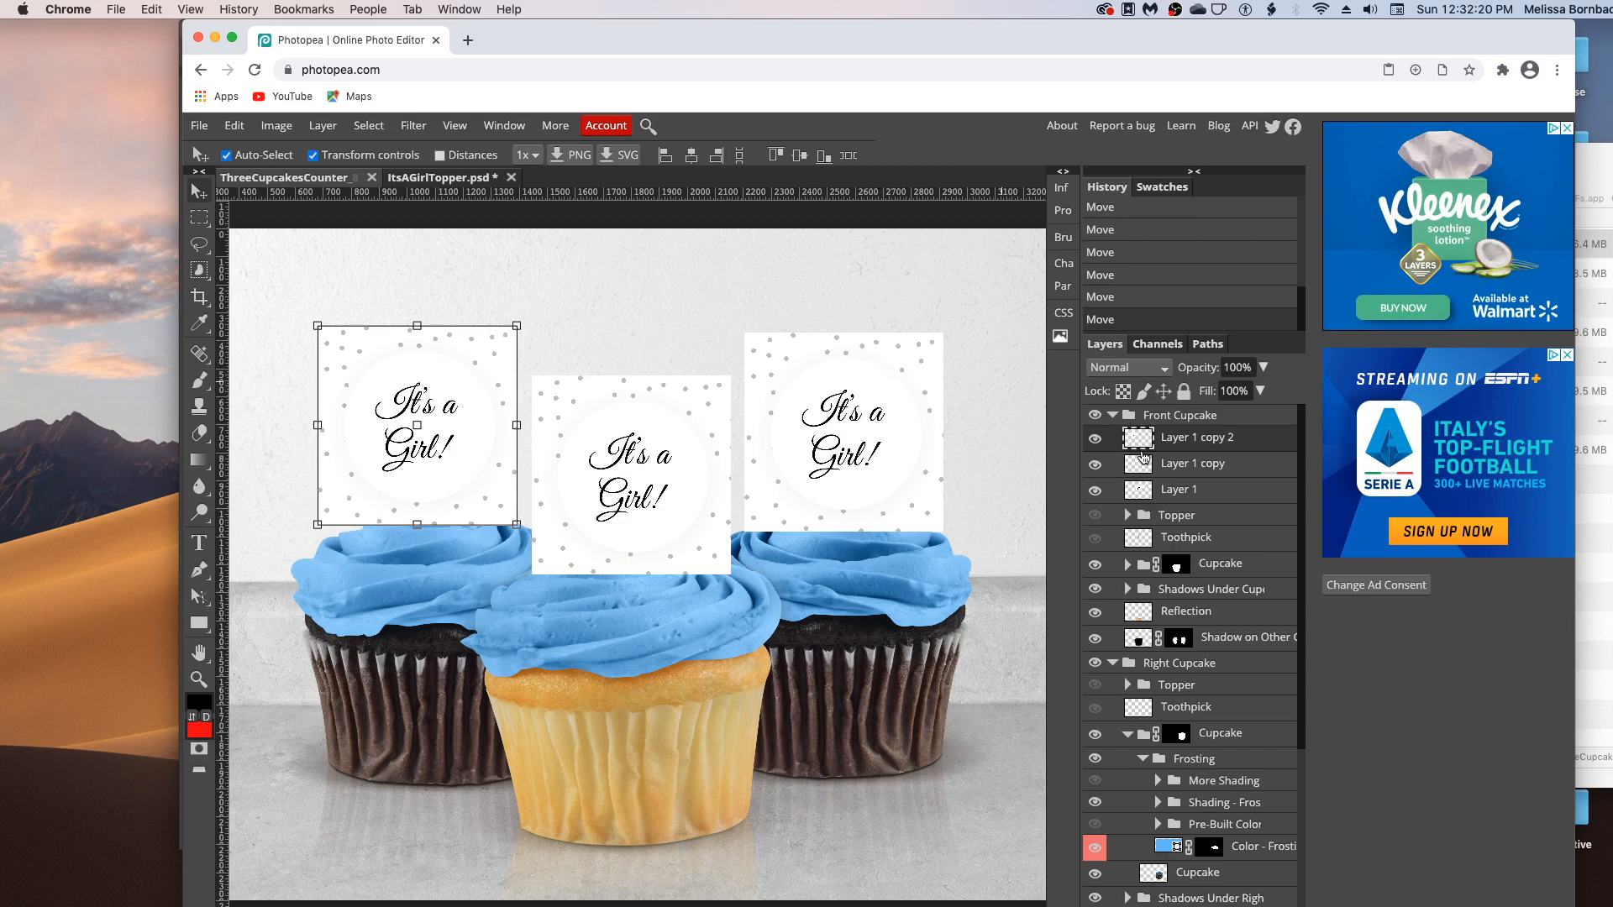
Step: Expand the Front Cupcake's Cupcake and Frosting groups and select the frosting color layer
click(1112, 415)
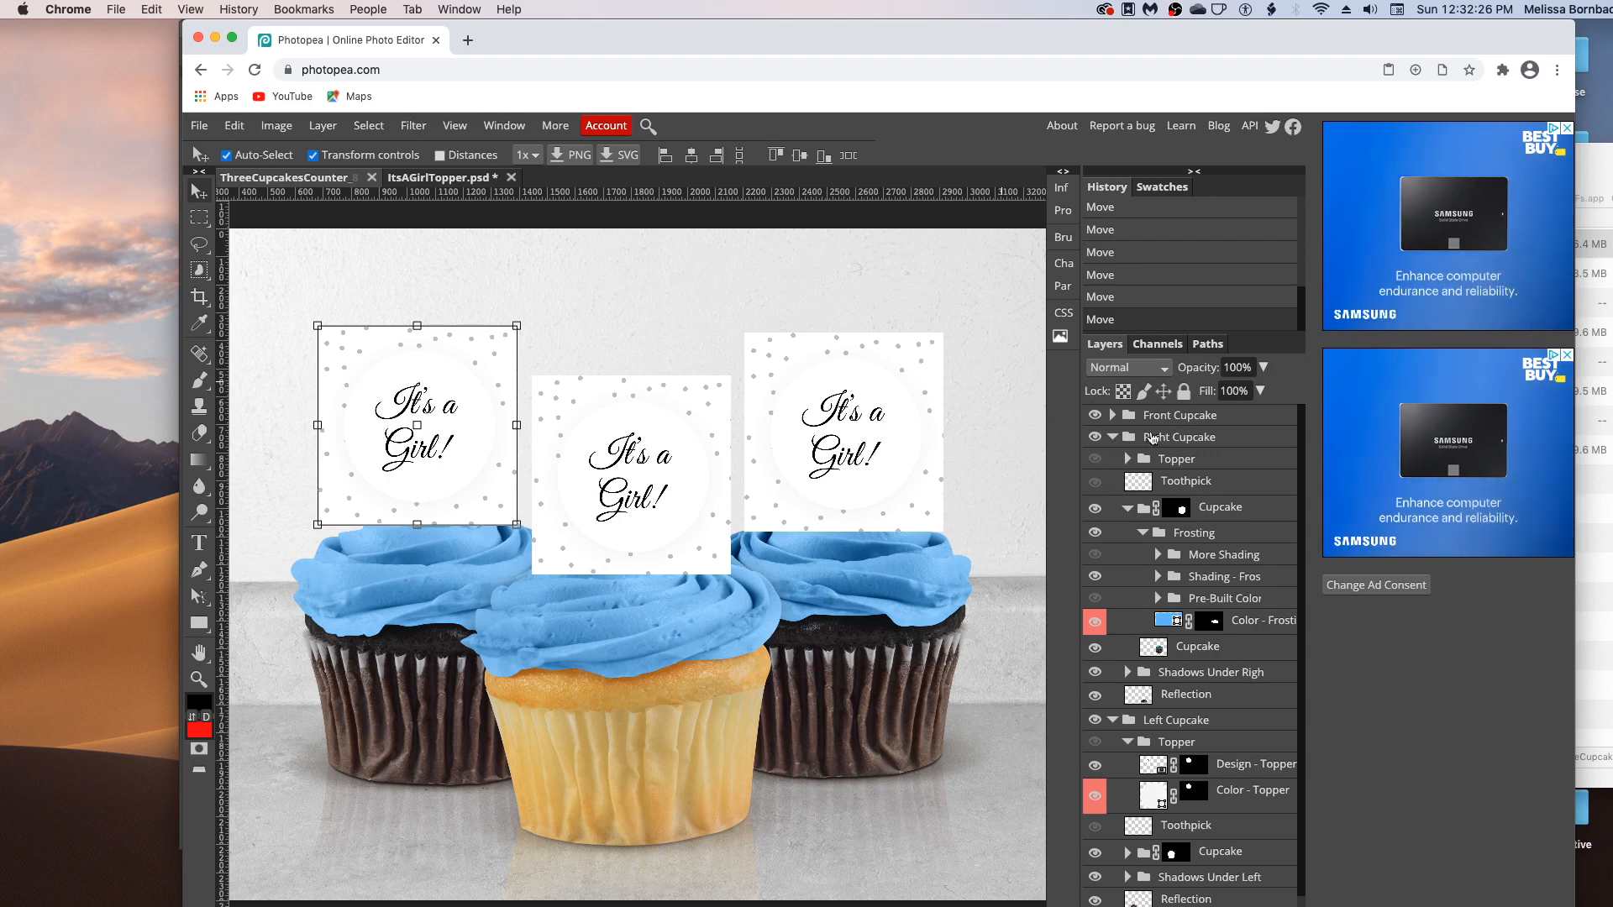
click(1112, 414)
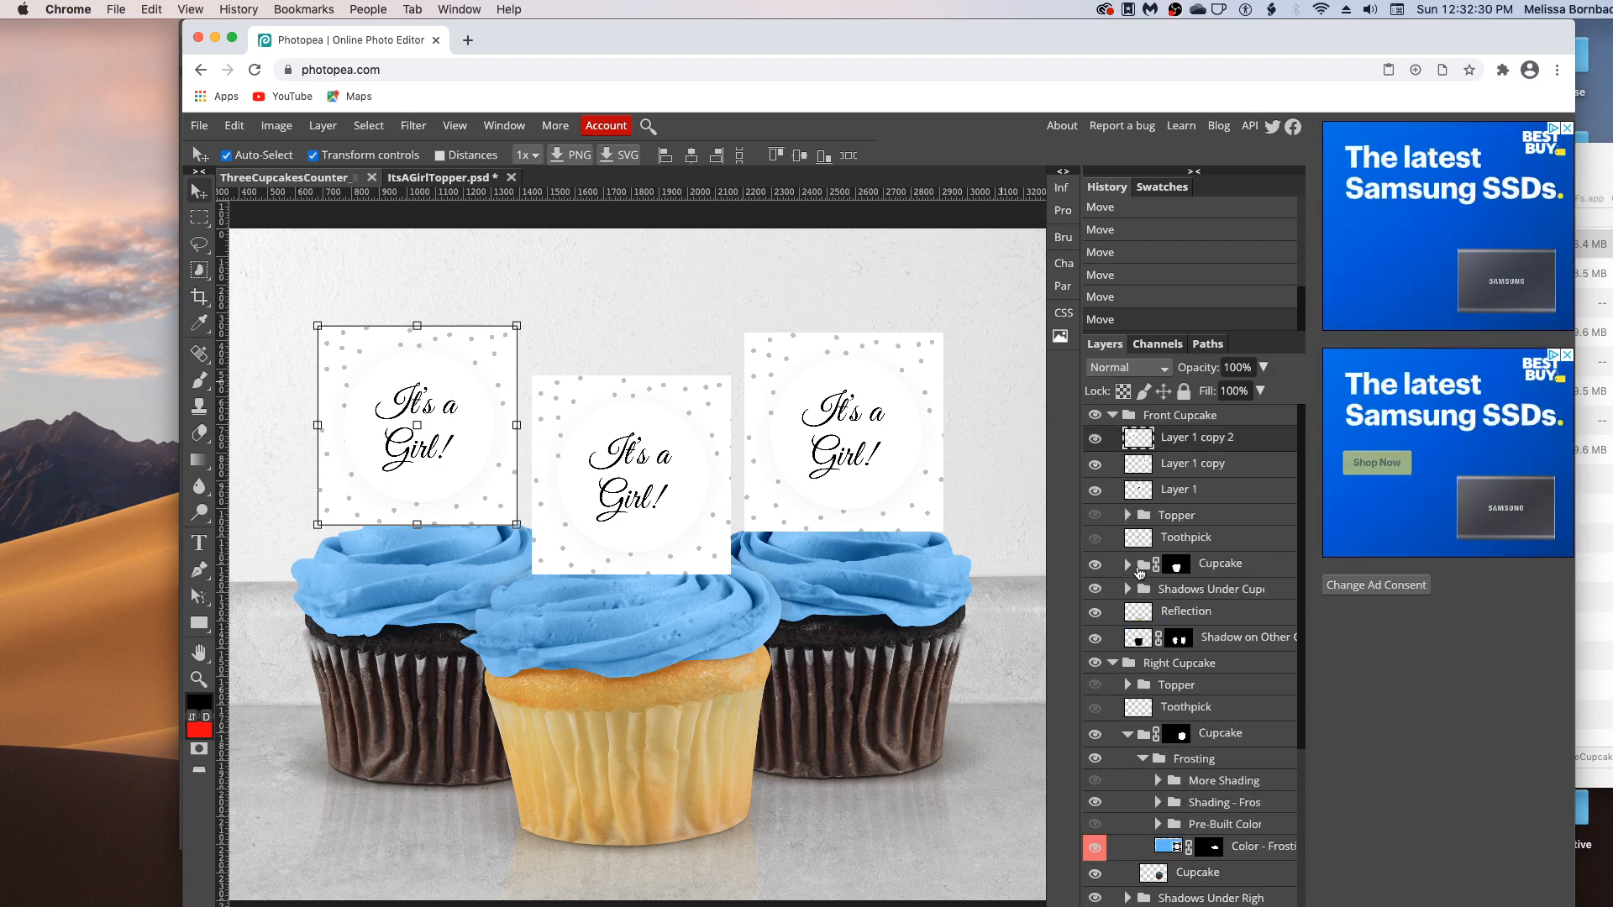
click(1127, 563)
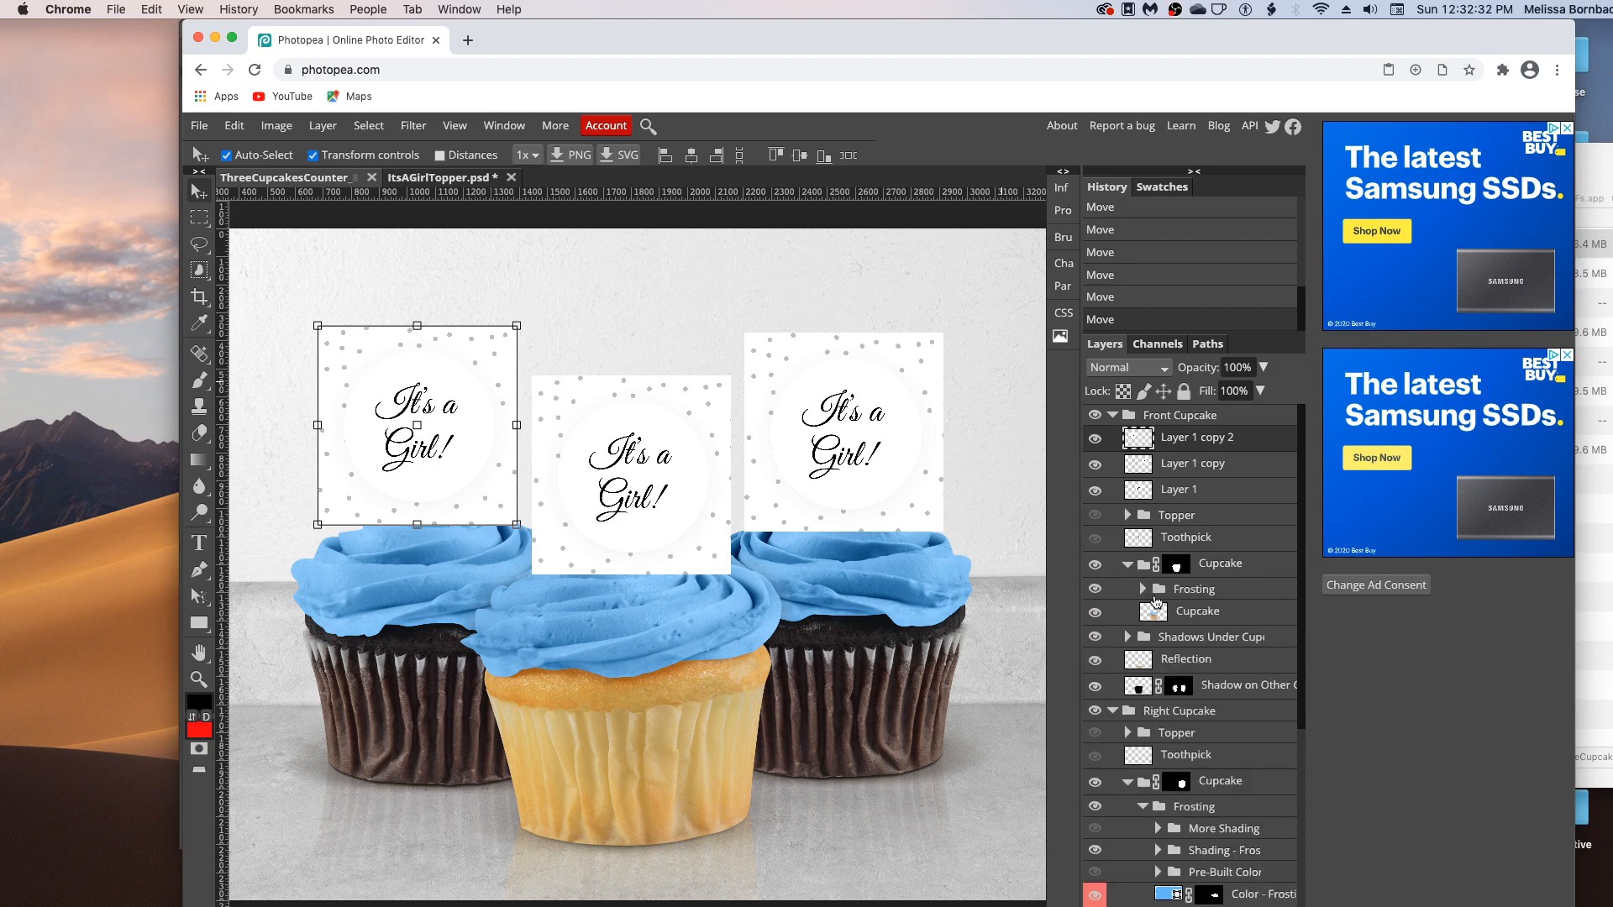
click(1143, 589)
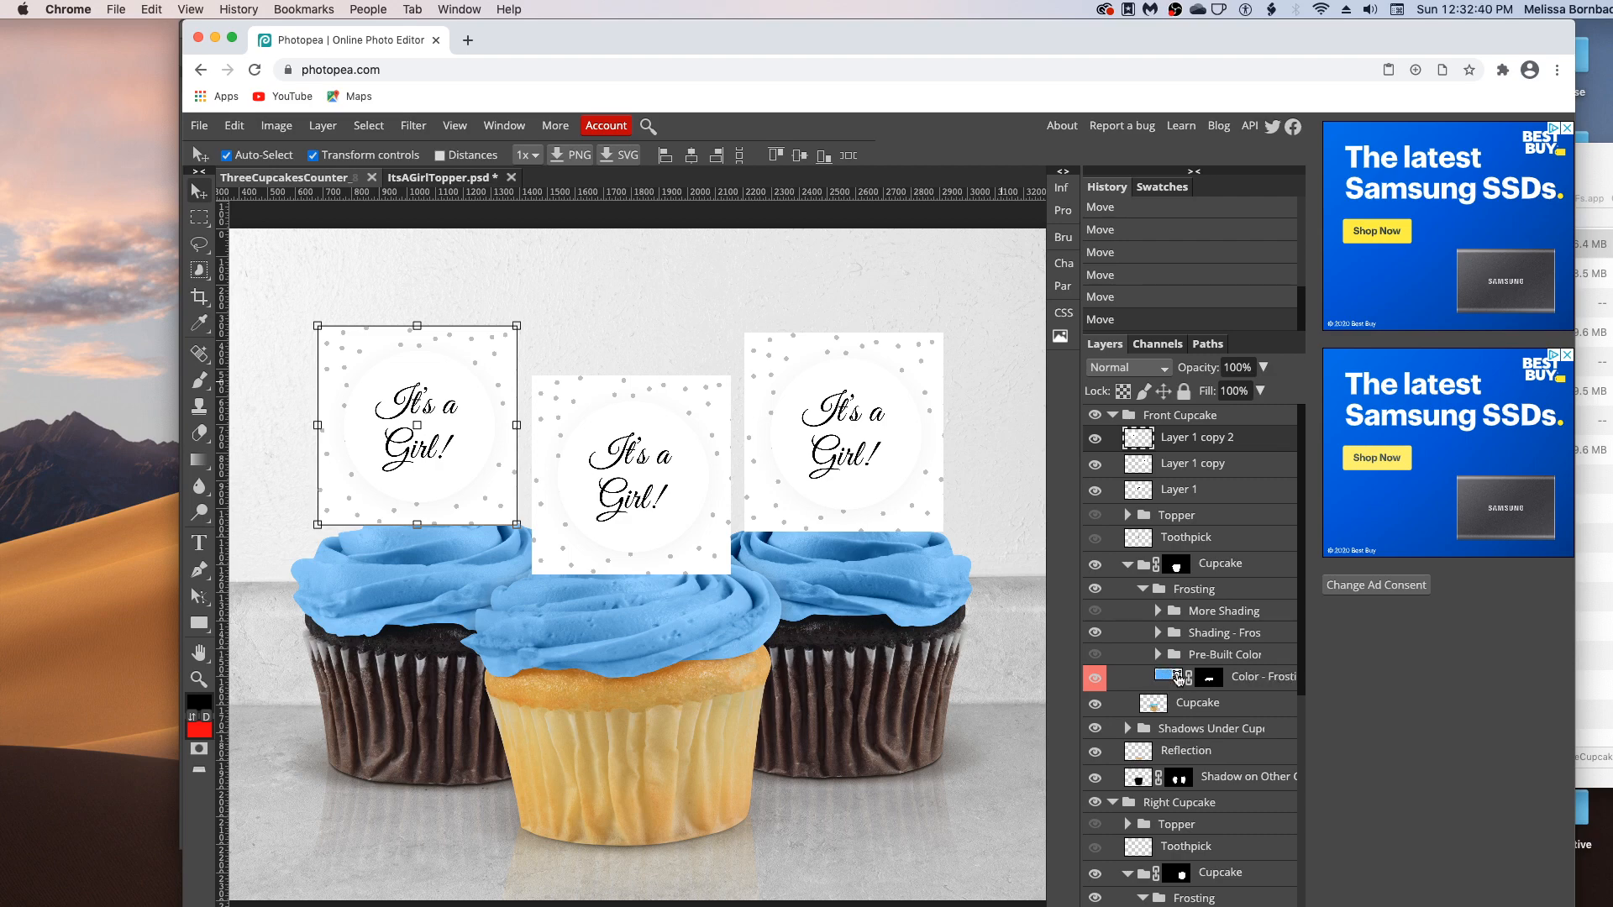
click(1177, 678)
double_click(1178, 677)
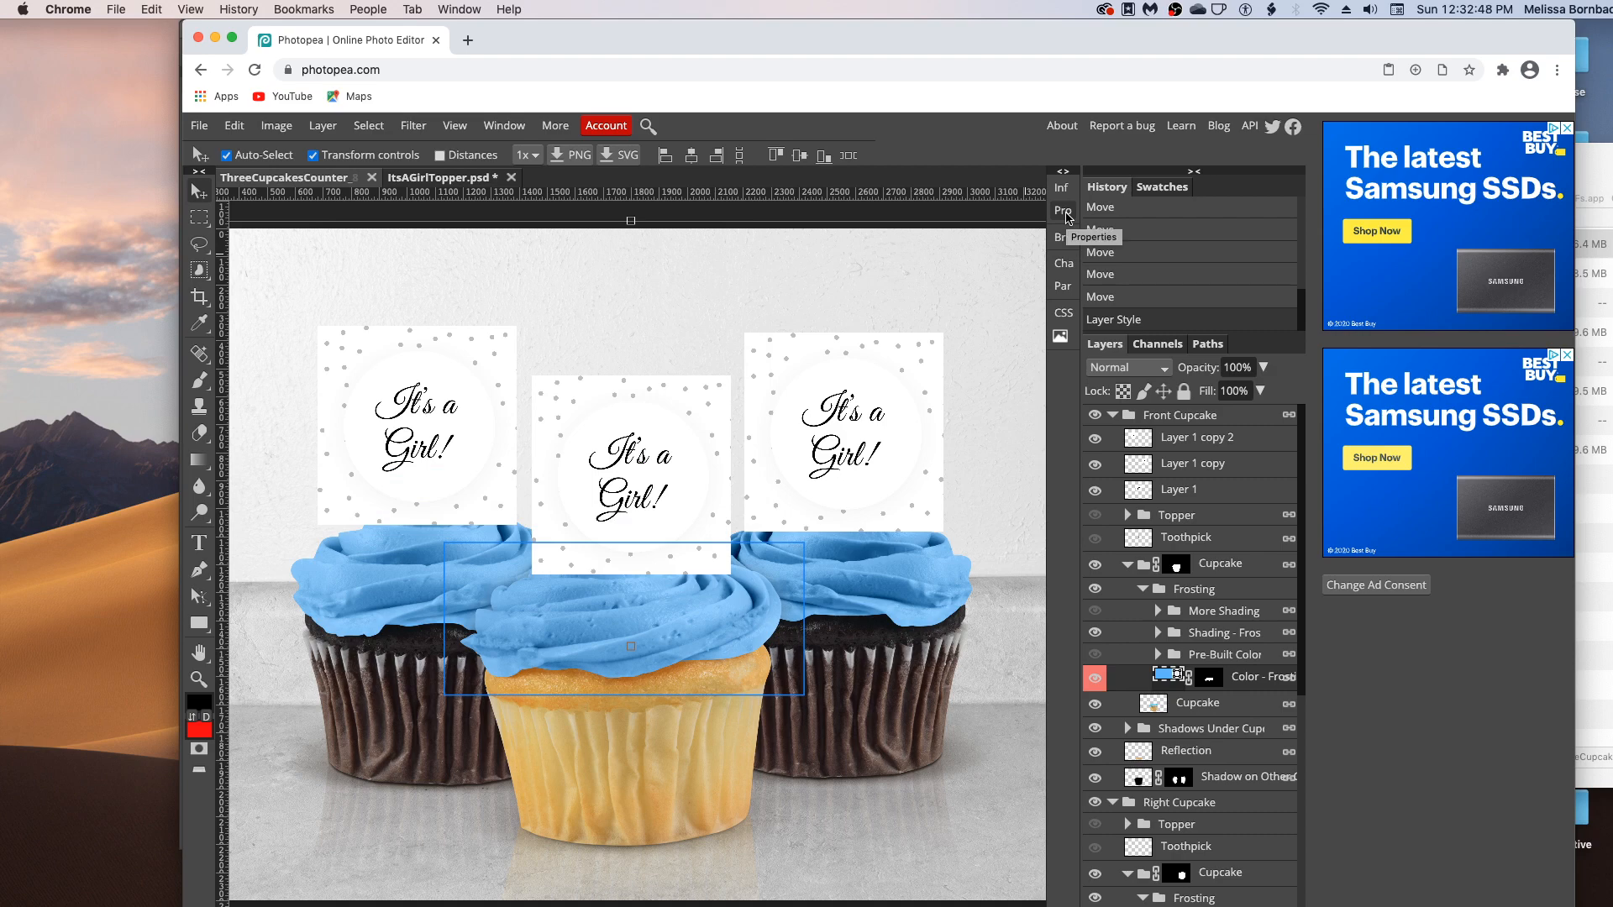
Step: Change the front frosting layer's color fill to pink, hex ef73d6, in its layer properties
click(1065, 214)
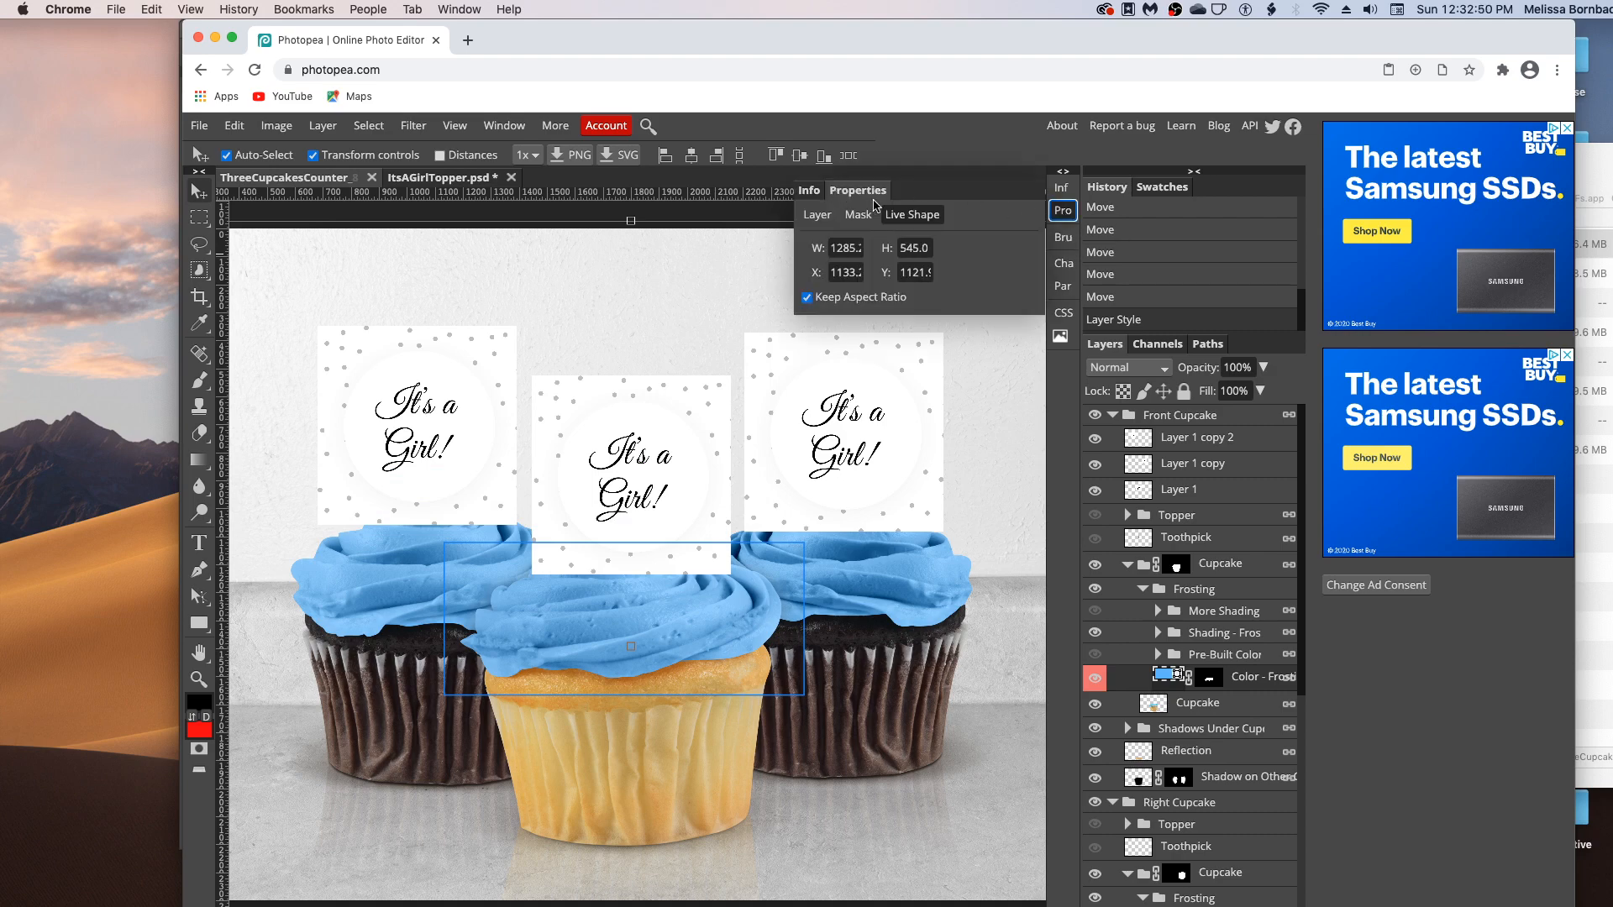
click(801, 190)
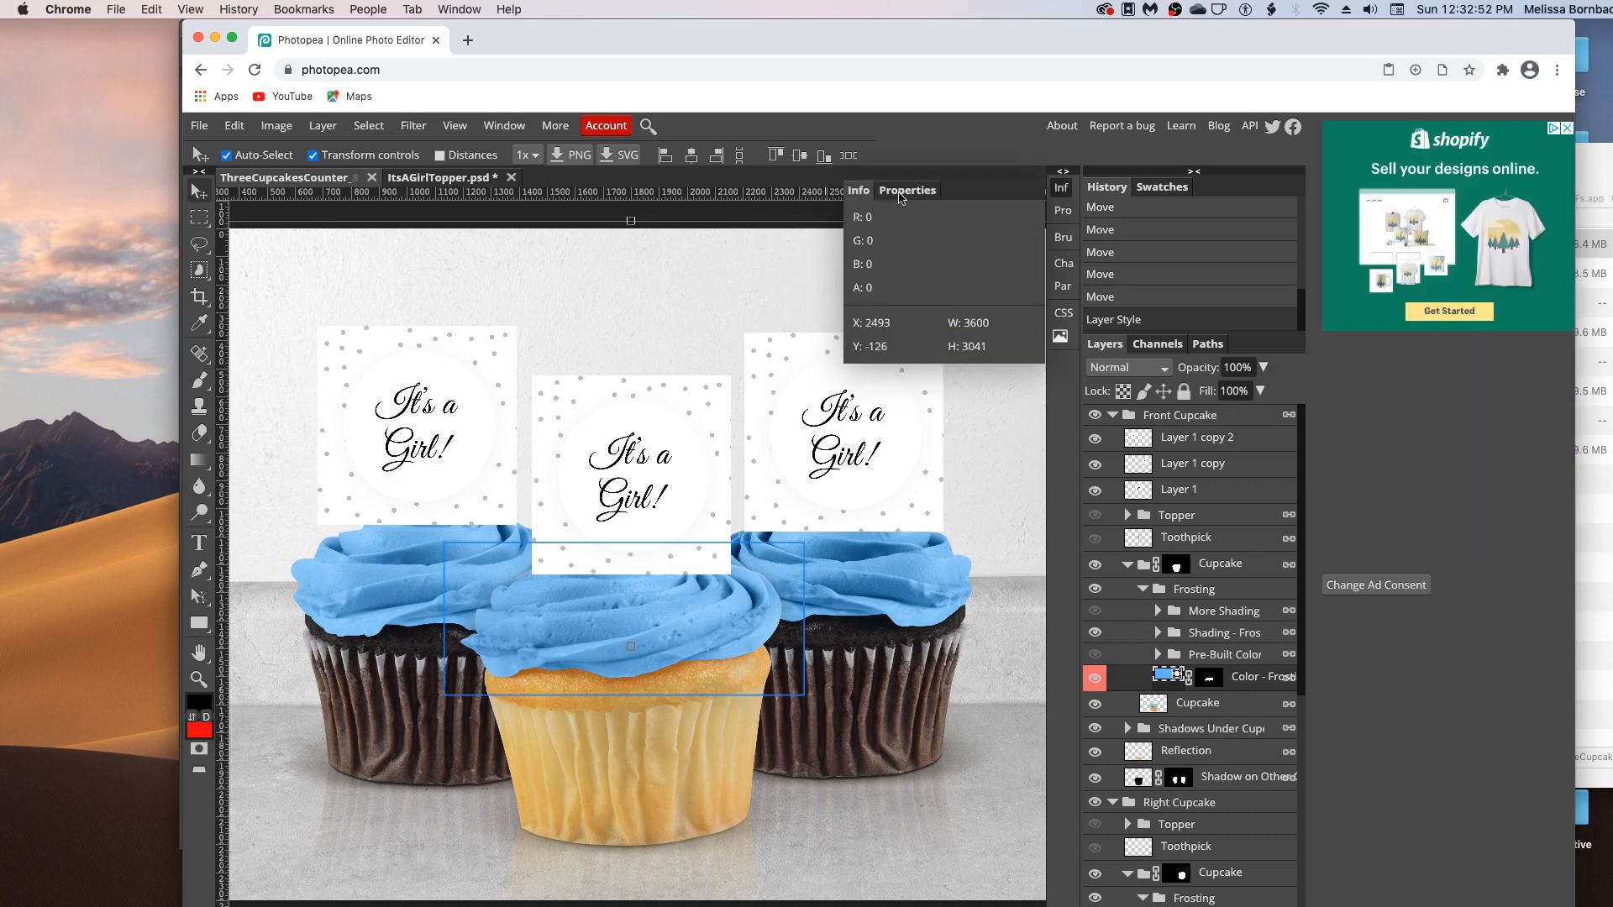
click(901, 192)
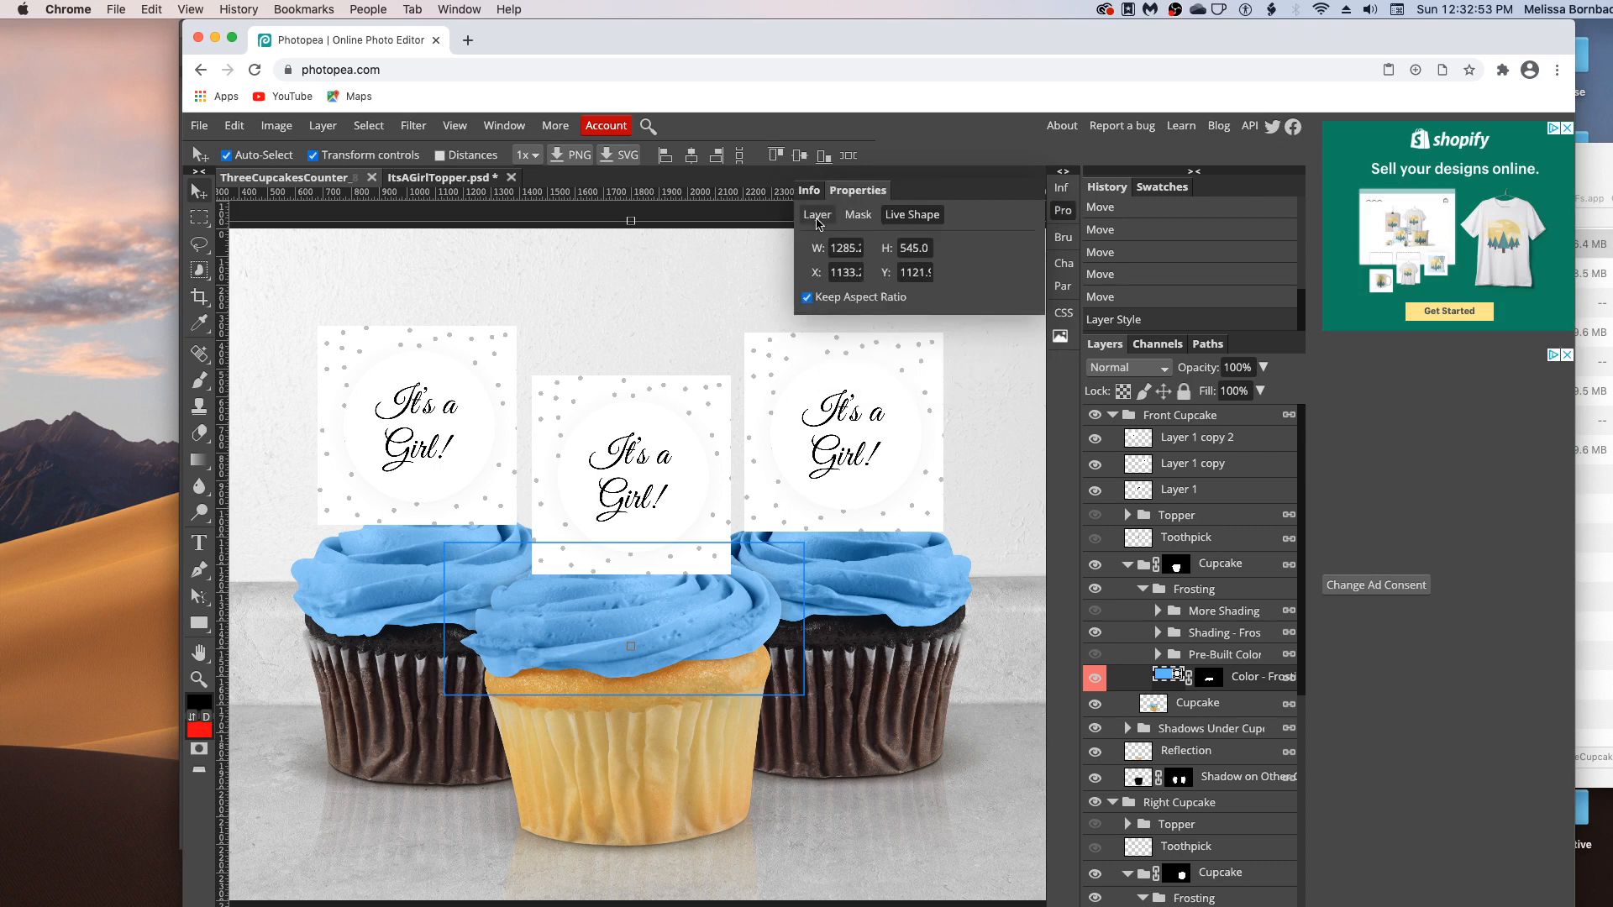
click(817, 215)
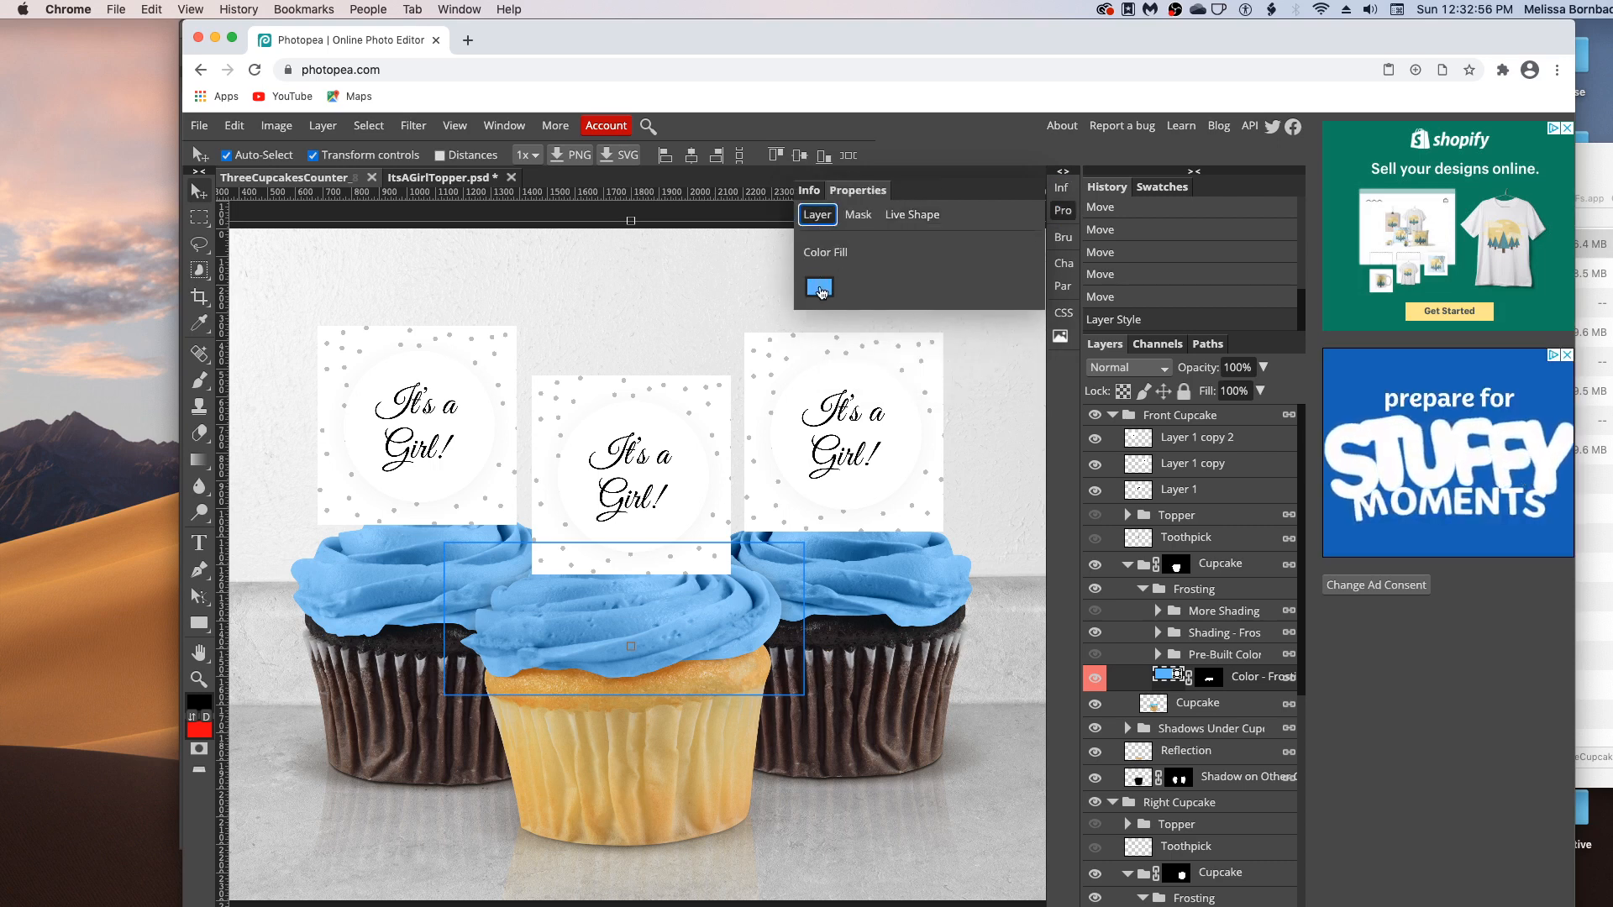
click(820, 287)
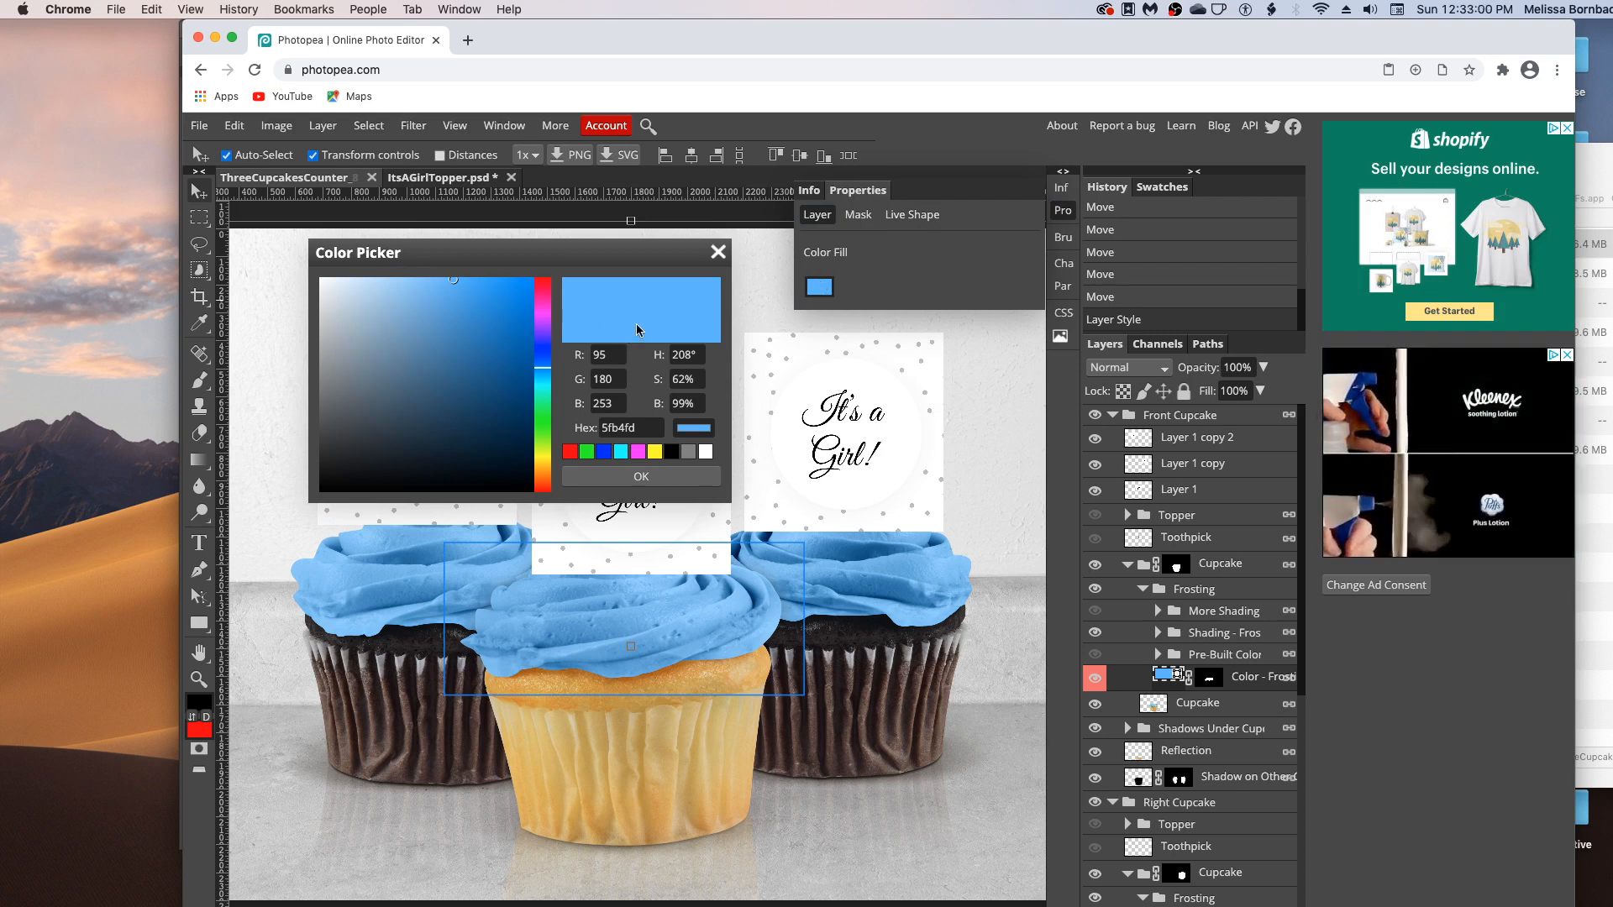
click(543, 310)
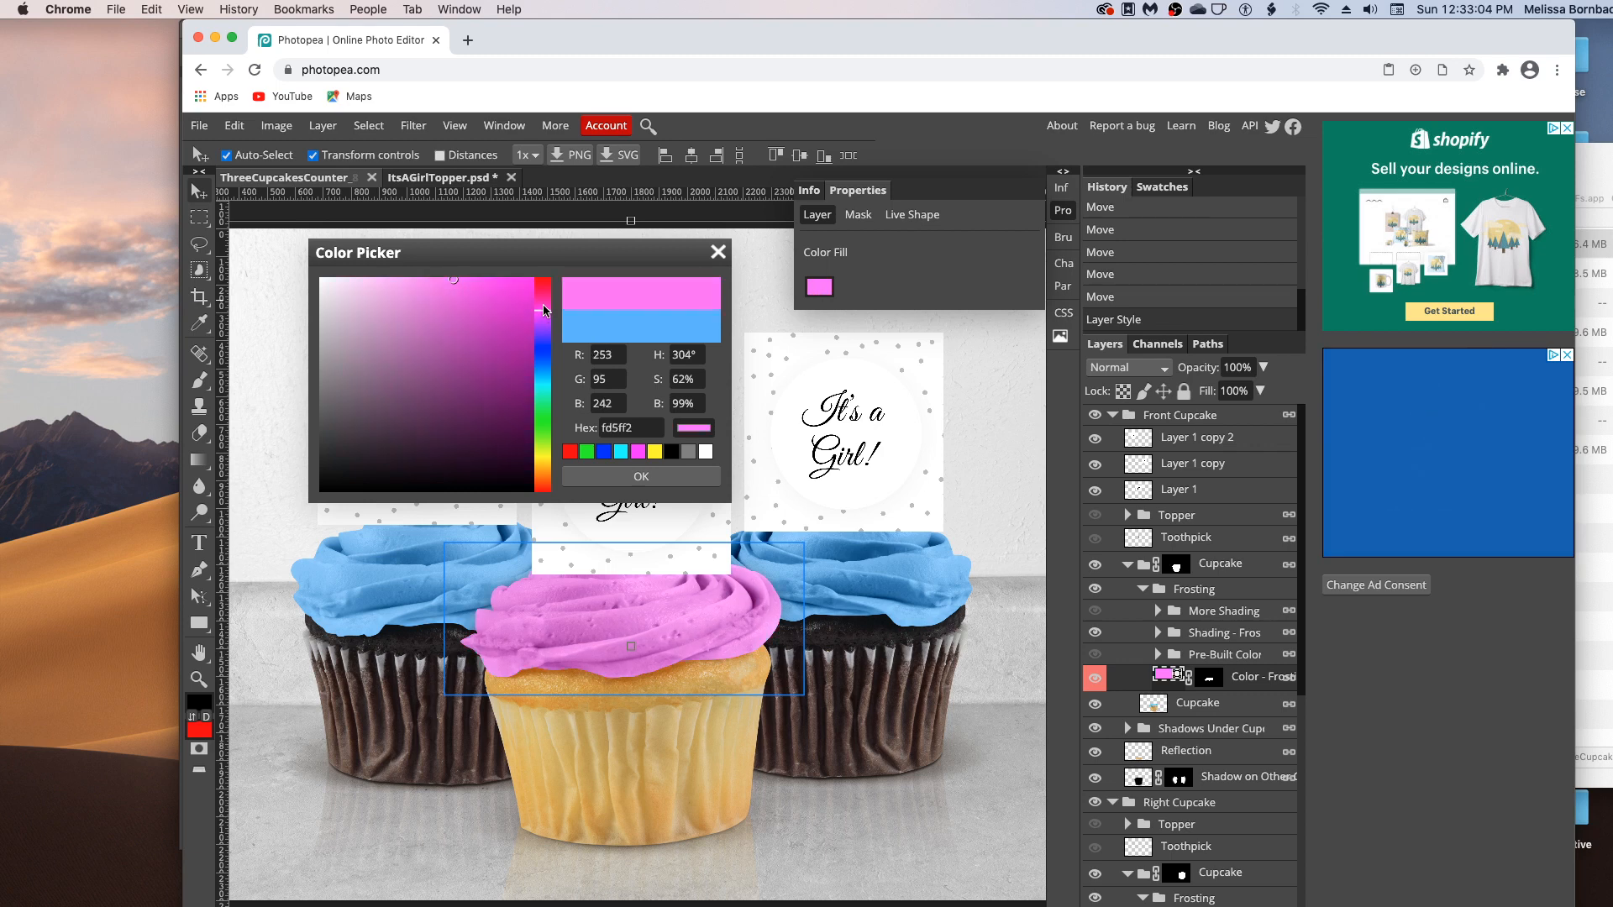
click(436, 288)
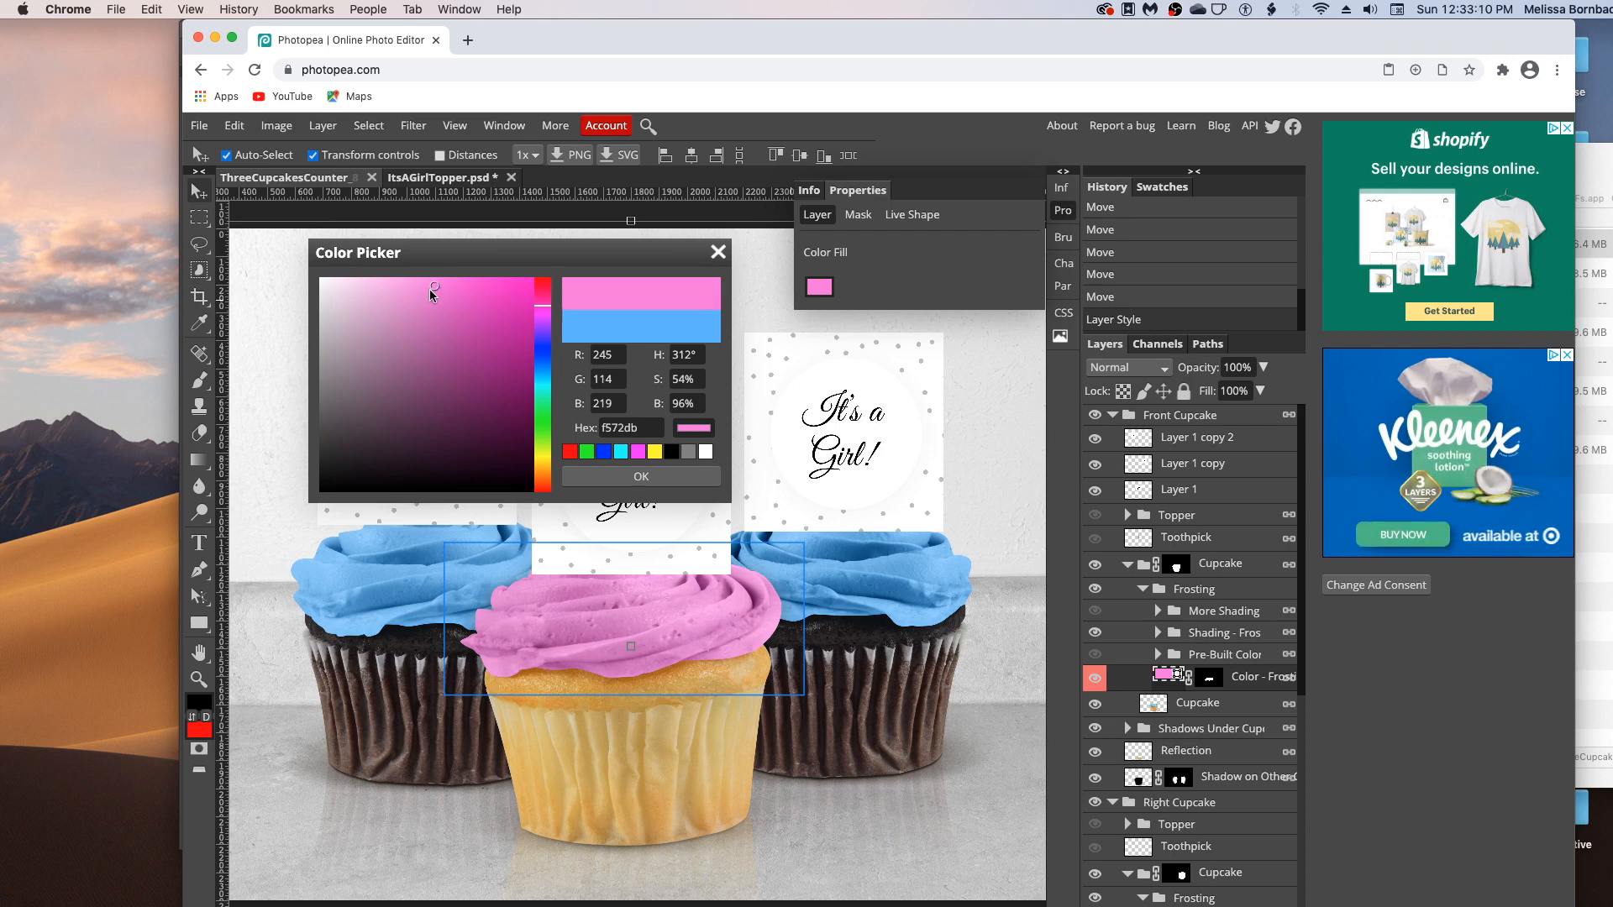
click(430, 290)
click(661, 430)
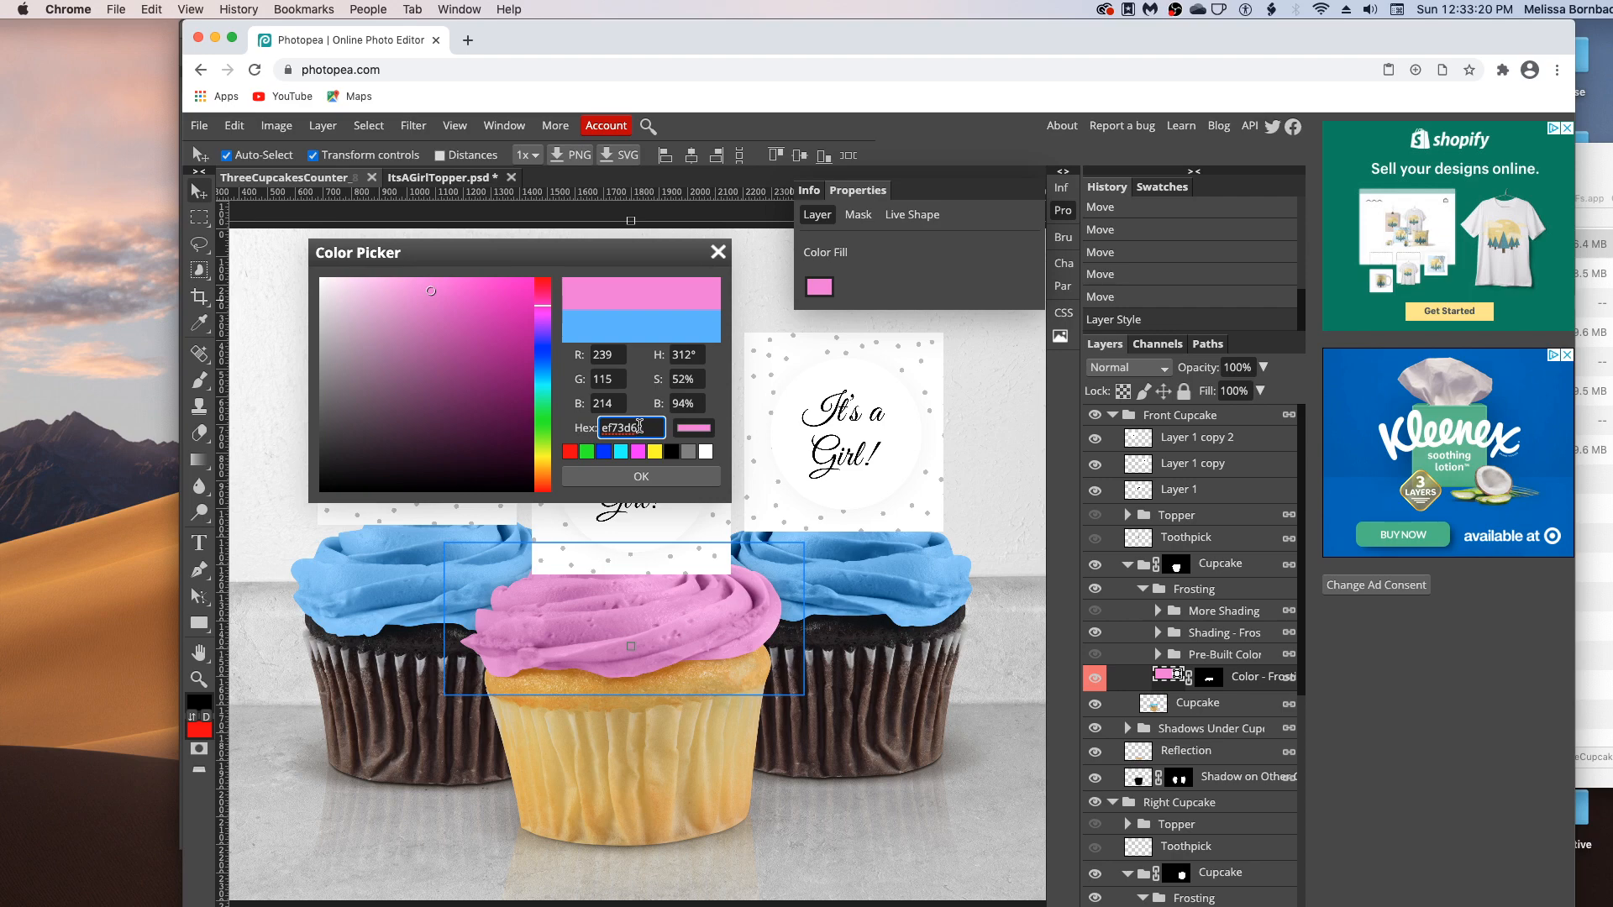
Step: Copy the hex code ef73d6, apply the pink fill, and collapse the Front Cupcake group
drag(640, 425, 596, 429)
key(super+c)
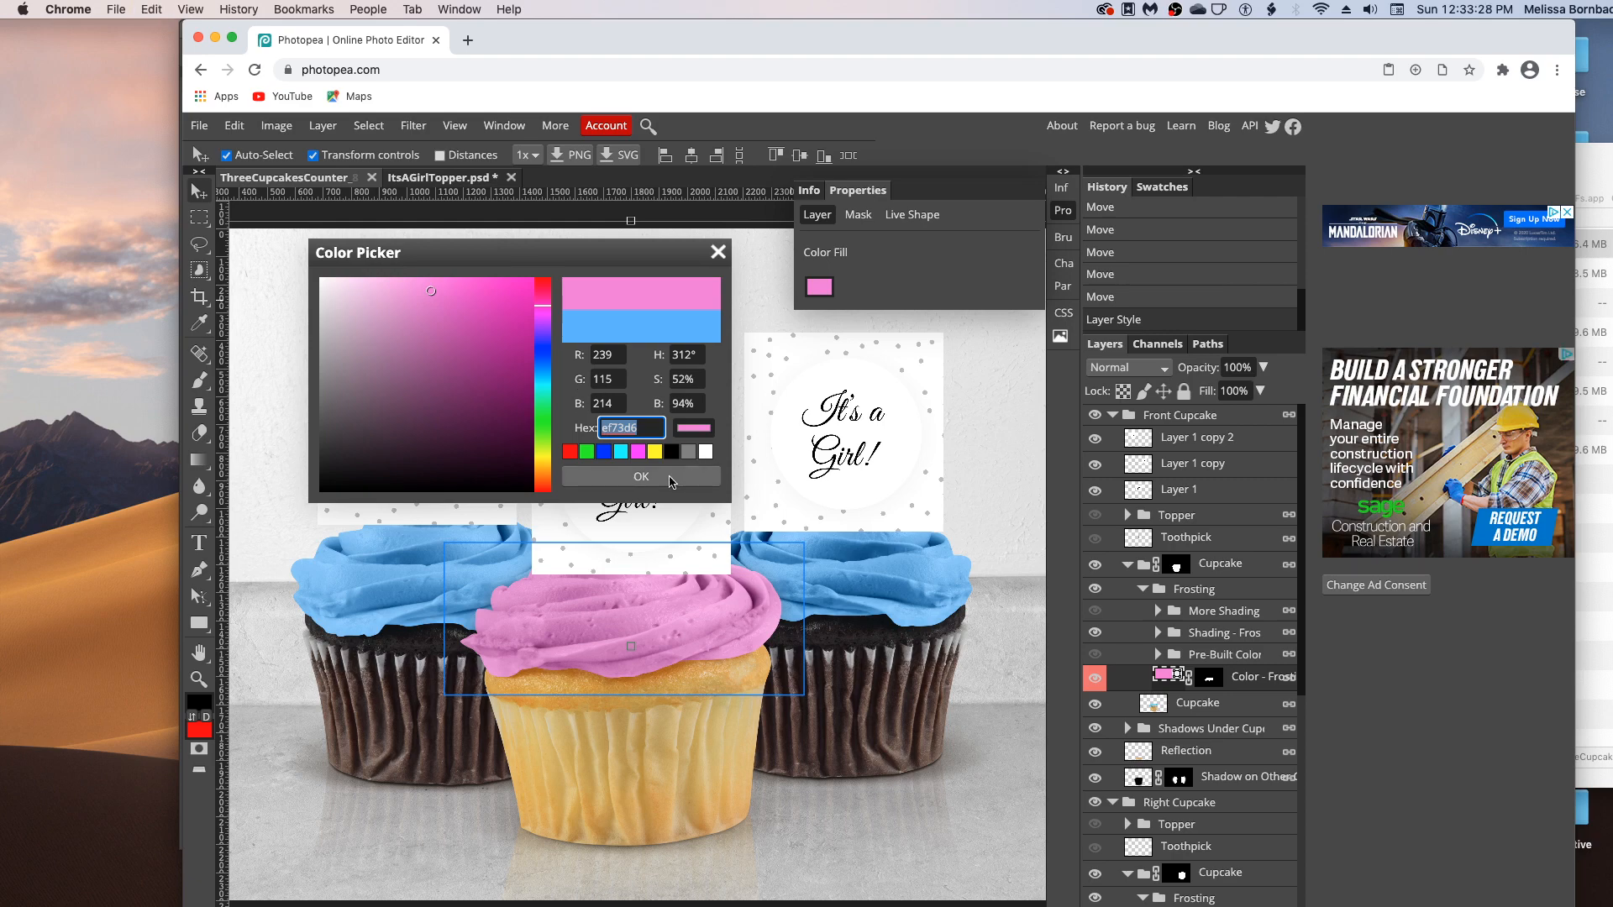
click(648, 478)
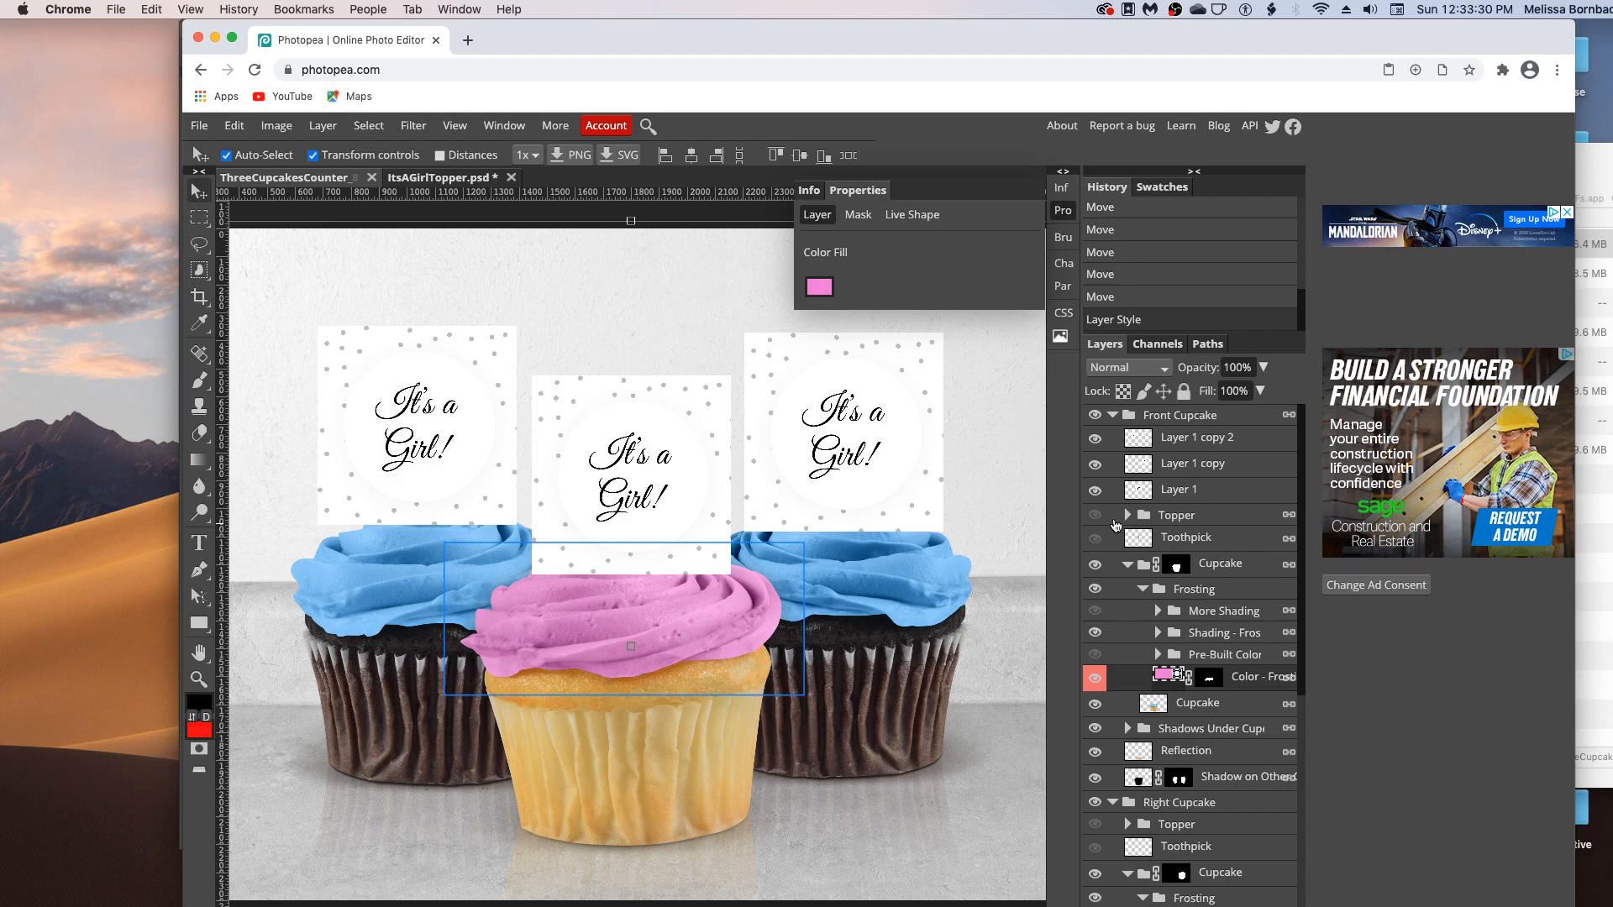
click(1127, 564)
click(1113, 416)
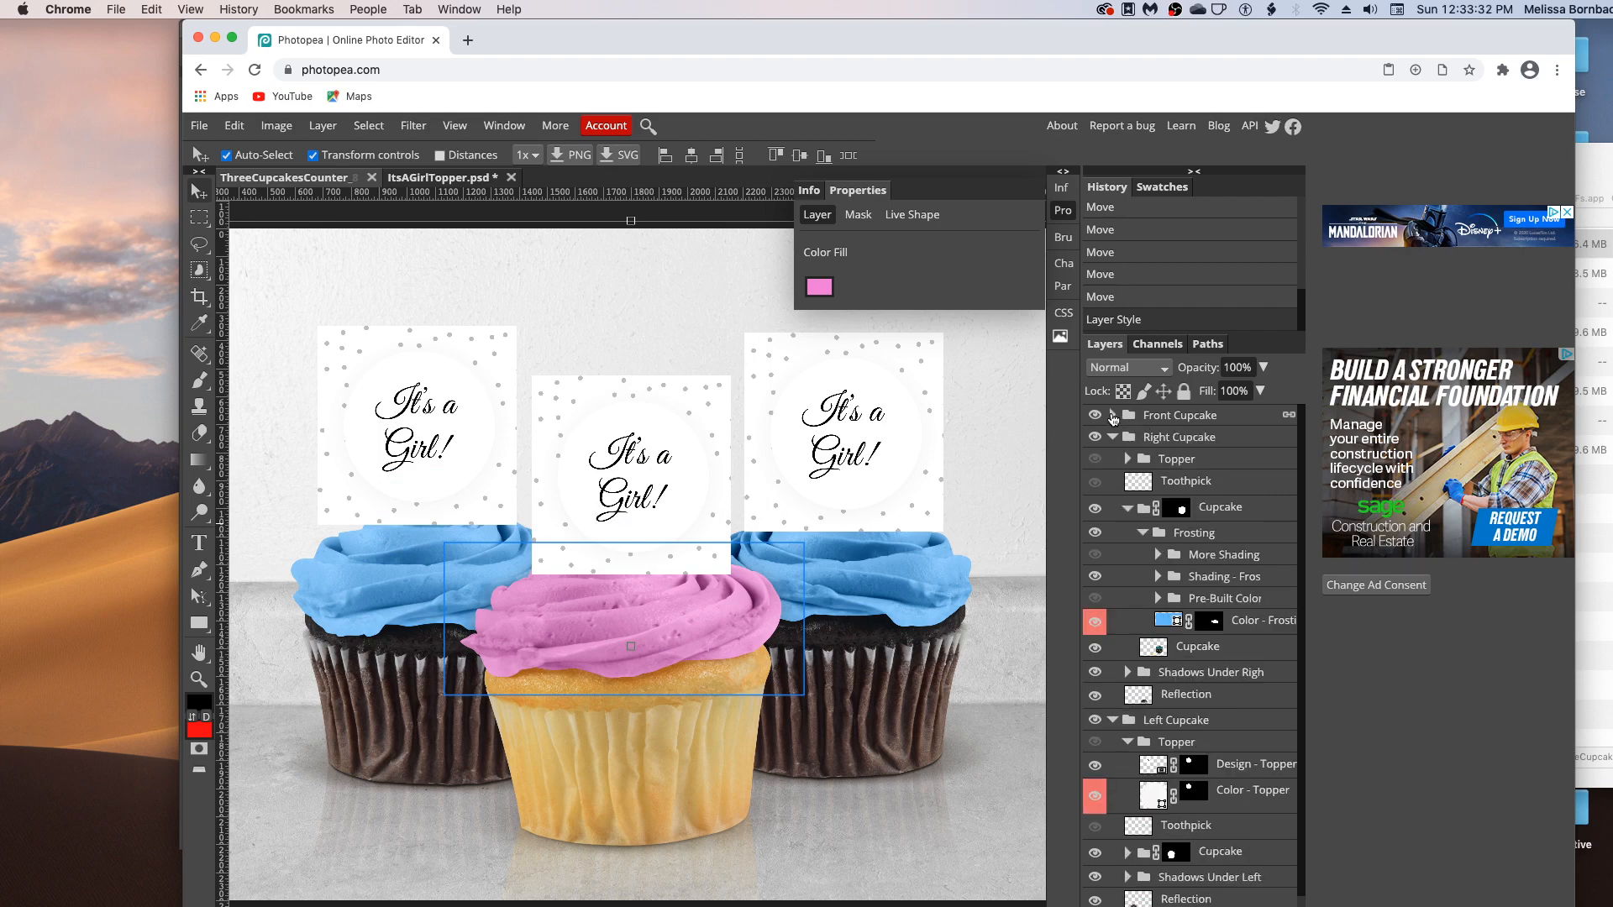
Step: Set the right cupcake's frosting color fill to pink, hex ef73d6, and collapse the Right Cupcake group
click(1143, 532)
click(1127, 508)
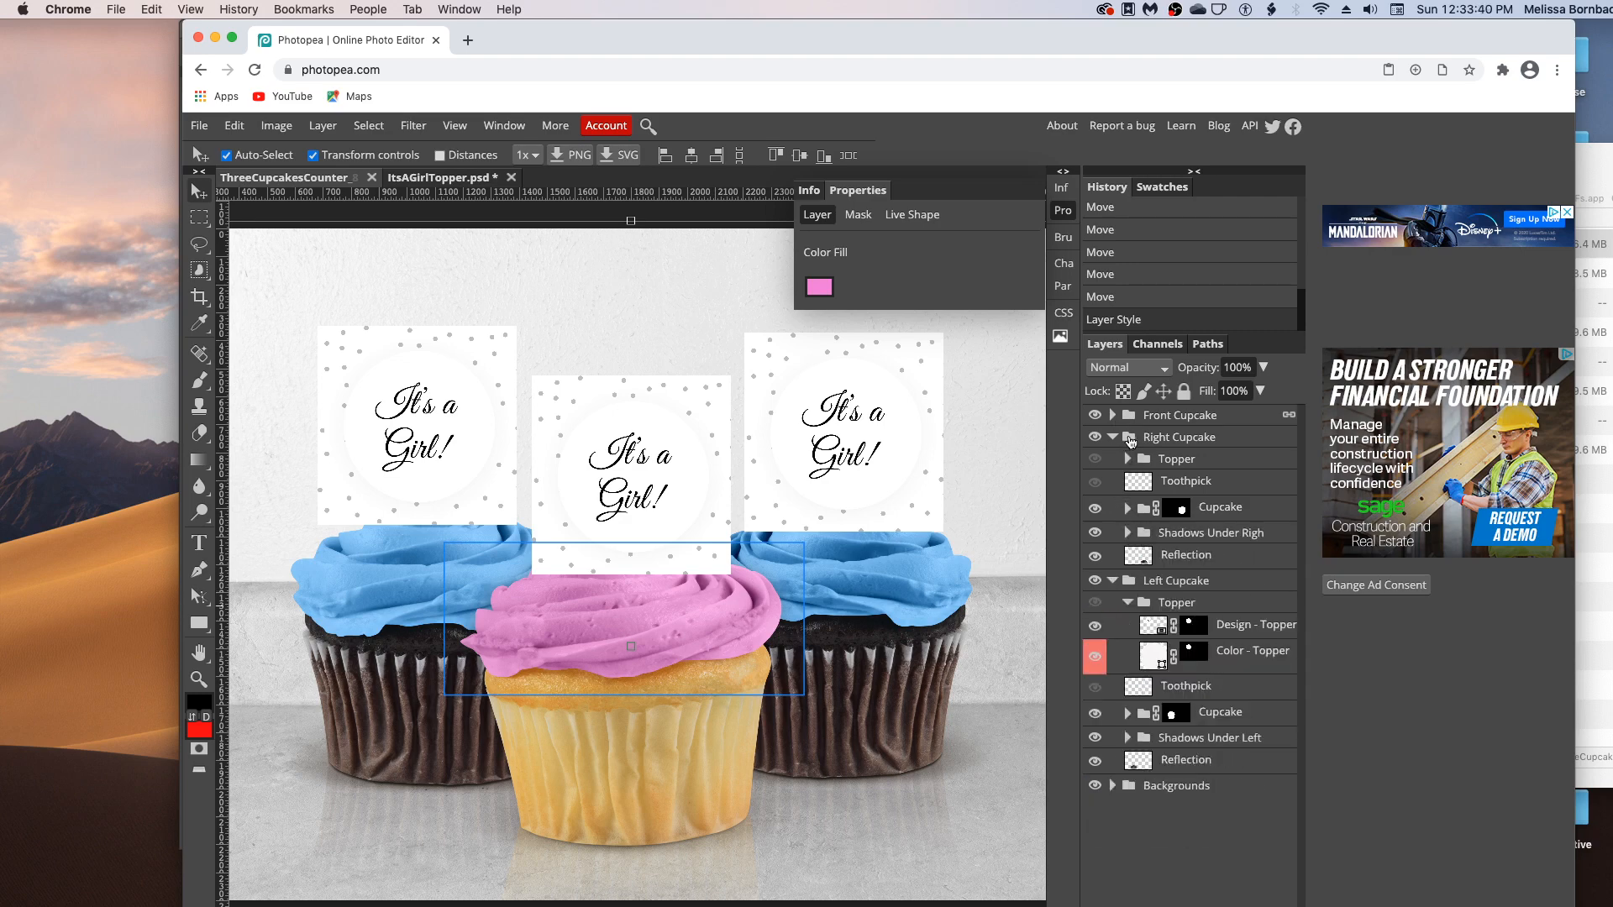
click(1127, 508)
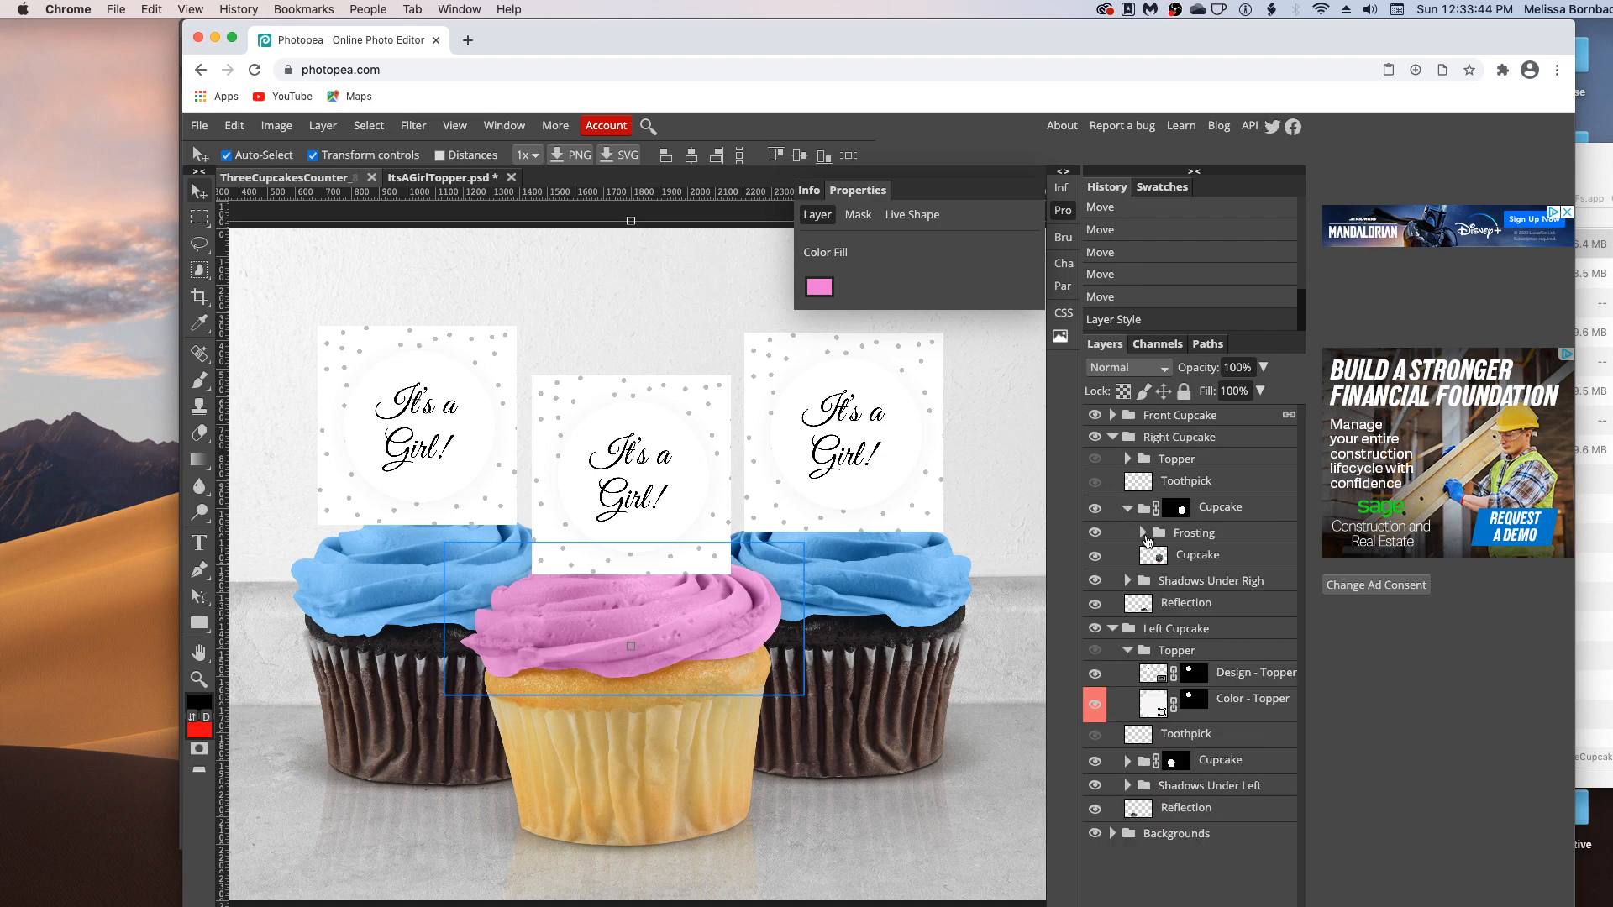
click(1143, 533)
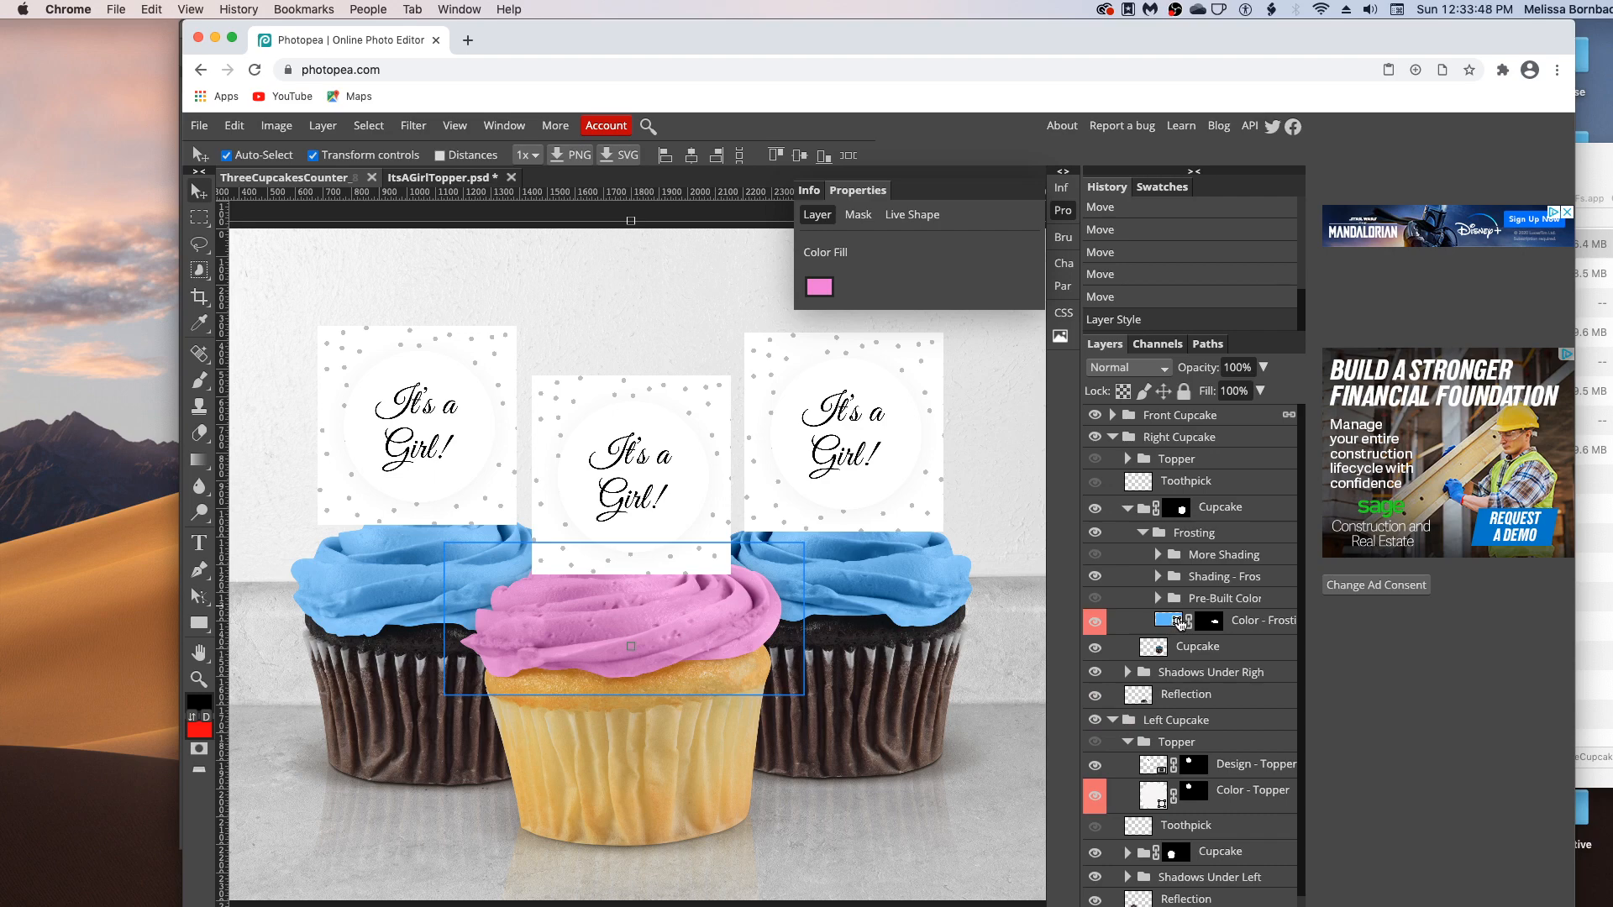
double_click(1179, 622)
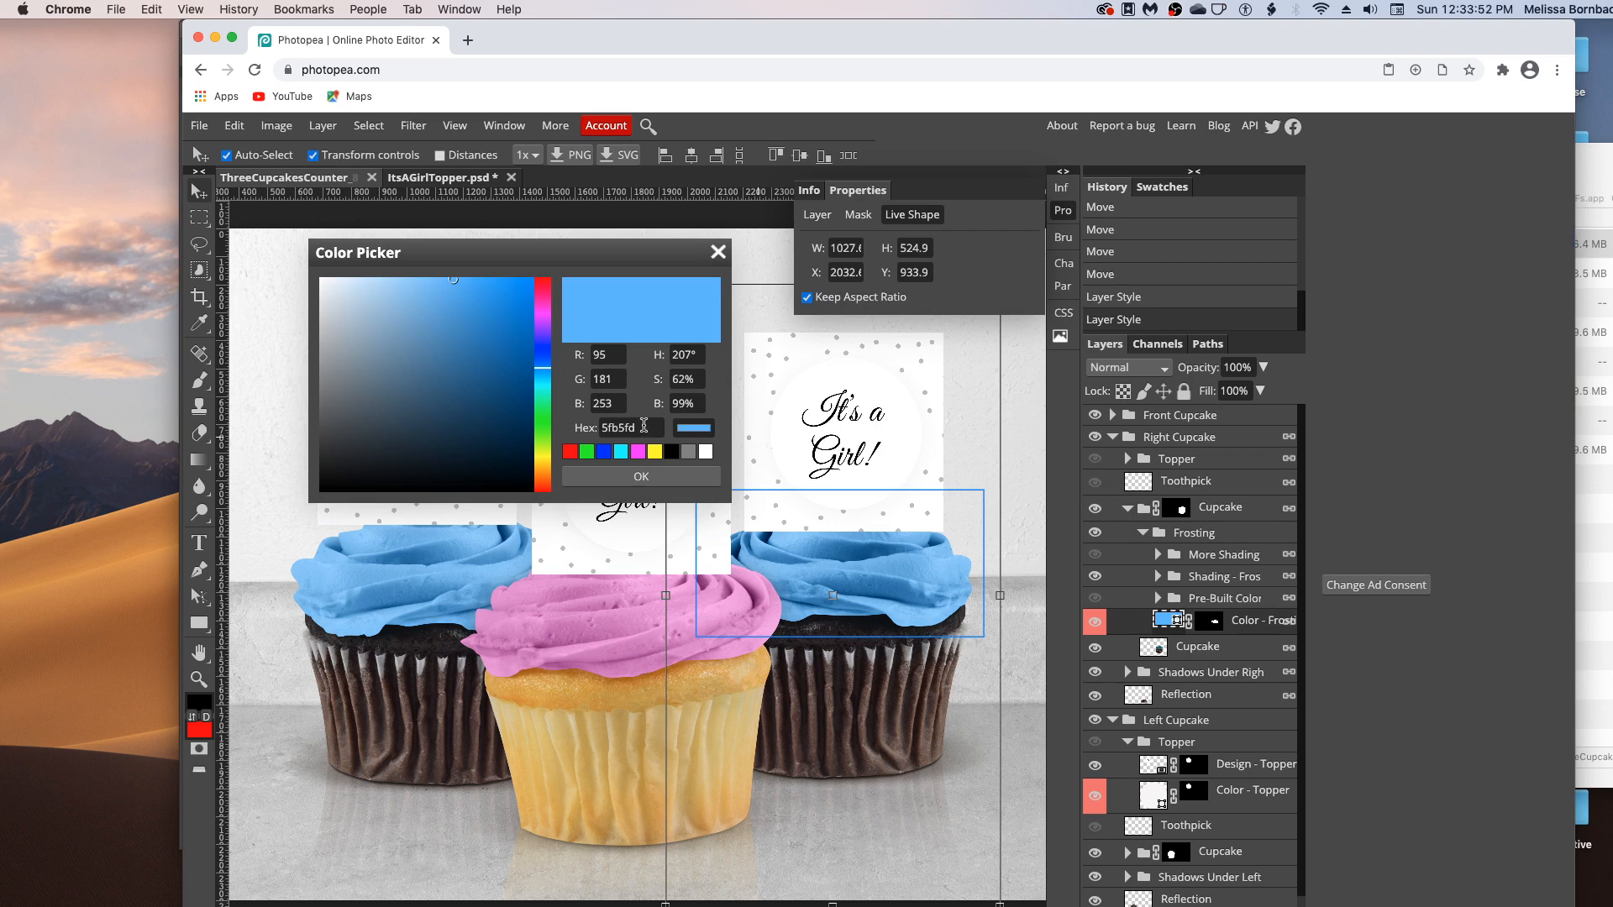
click(644, 426)
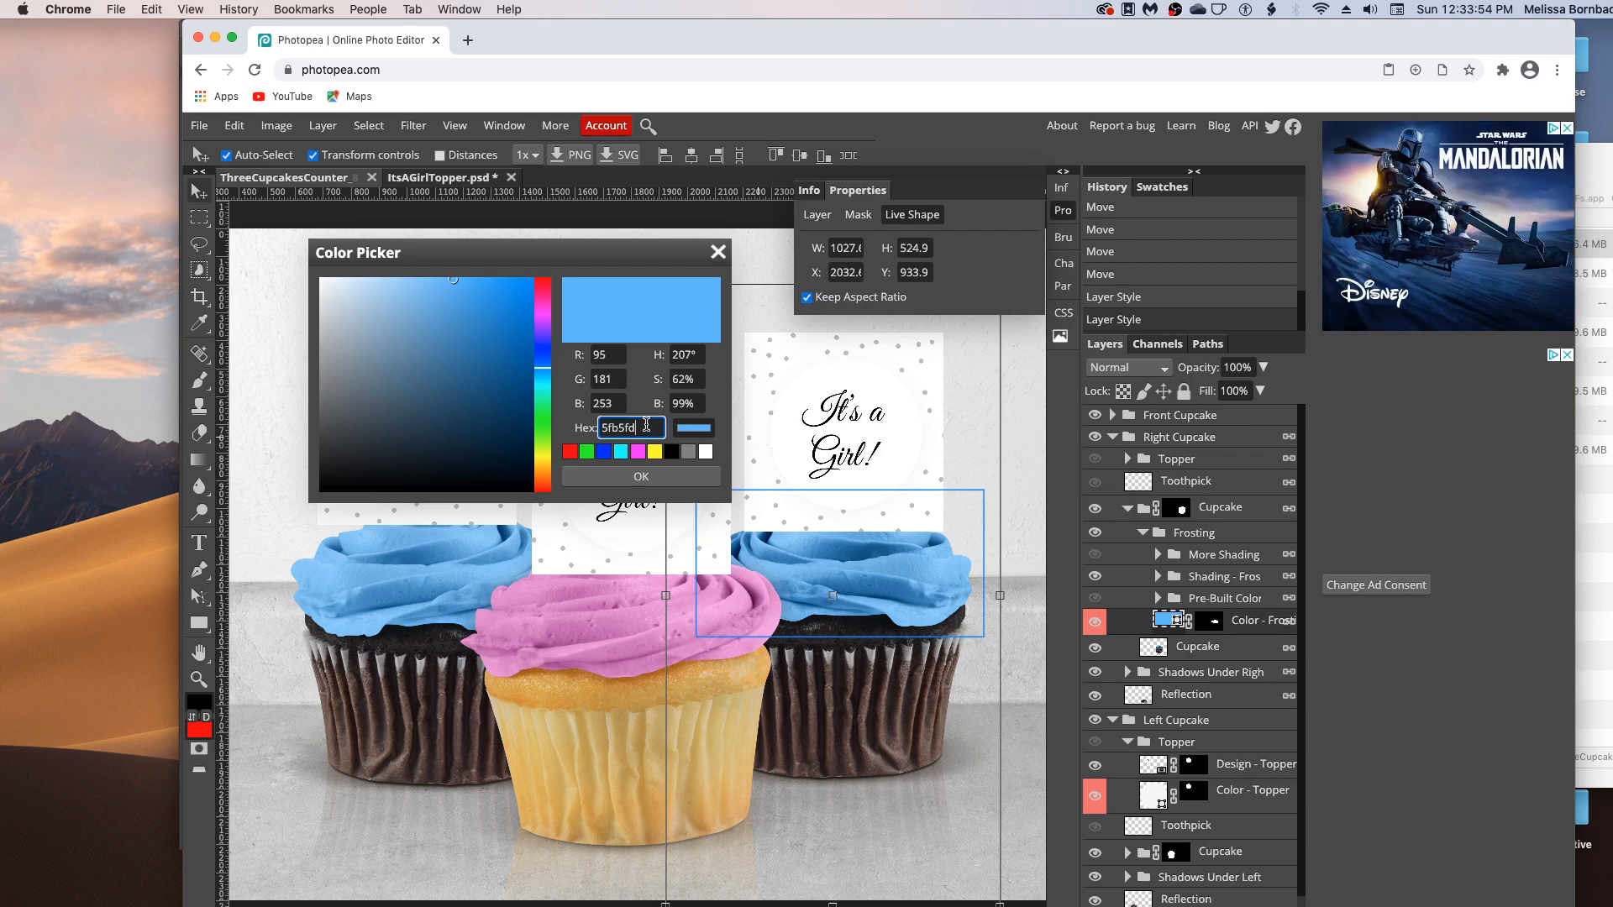
double_click(643, 426)
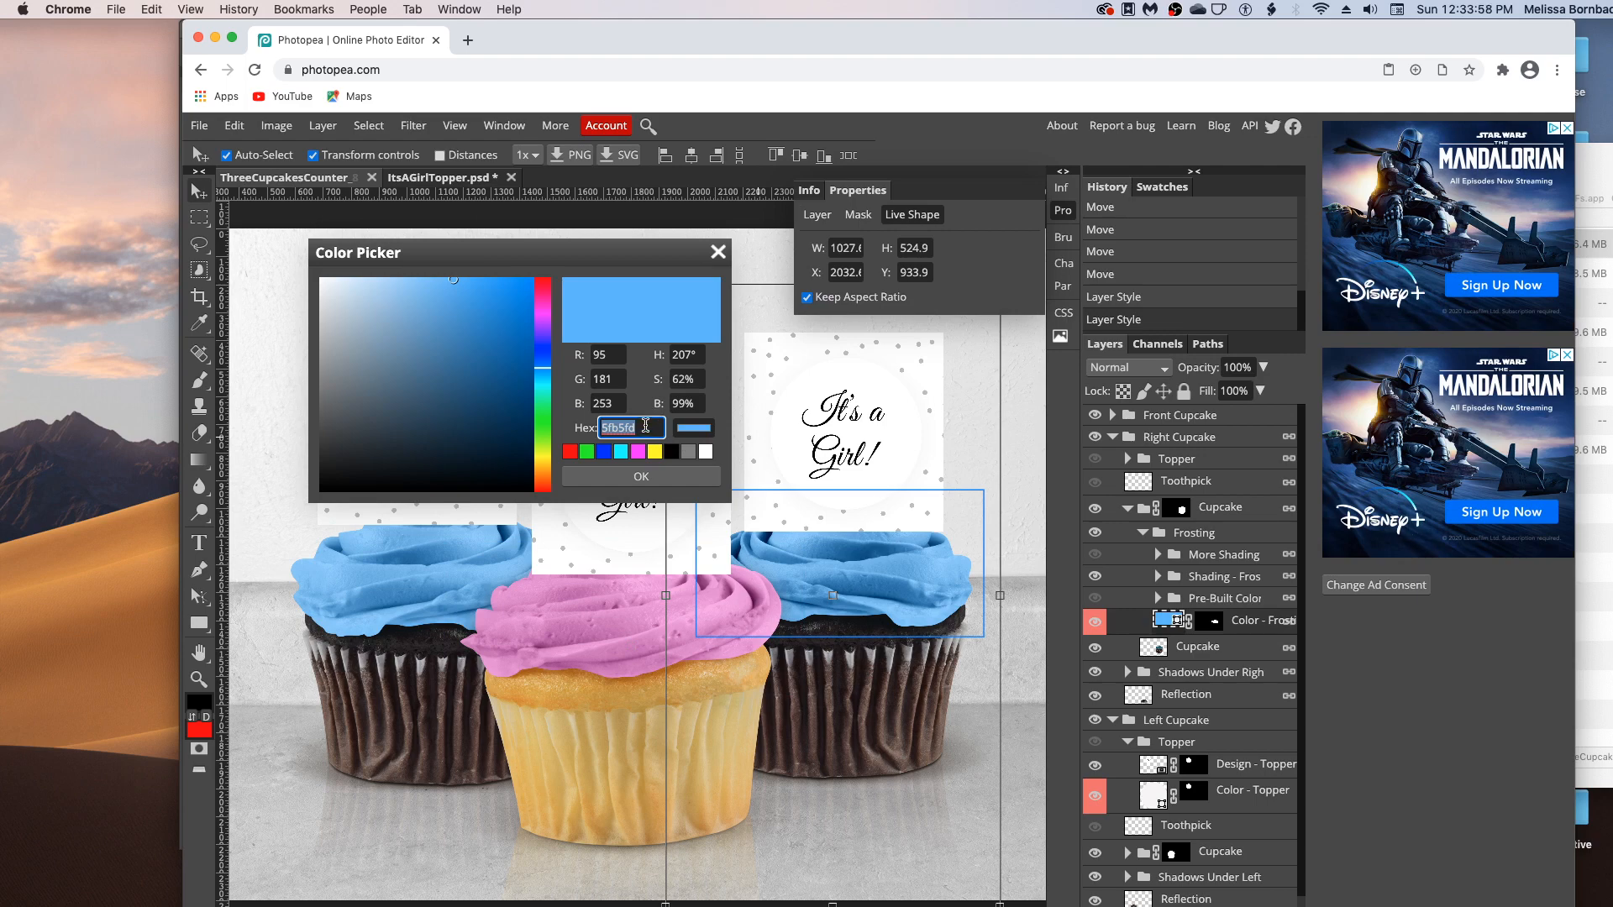
key(super+v)
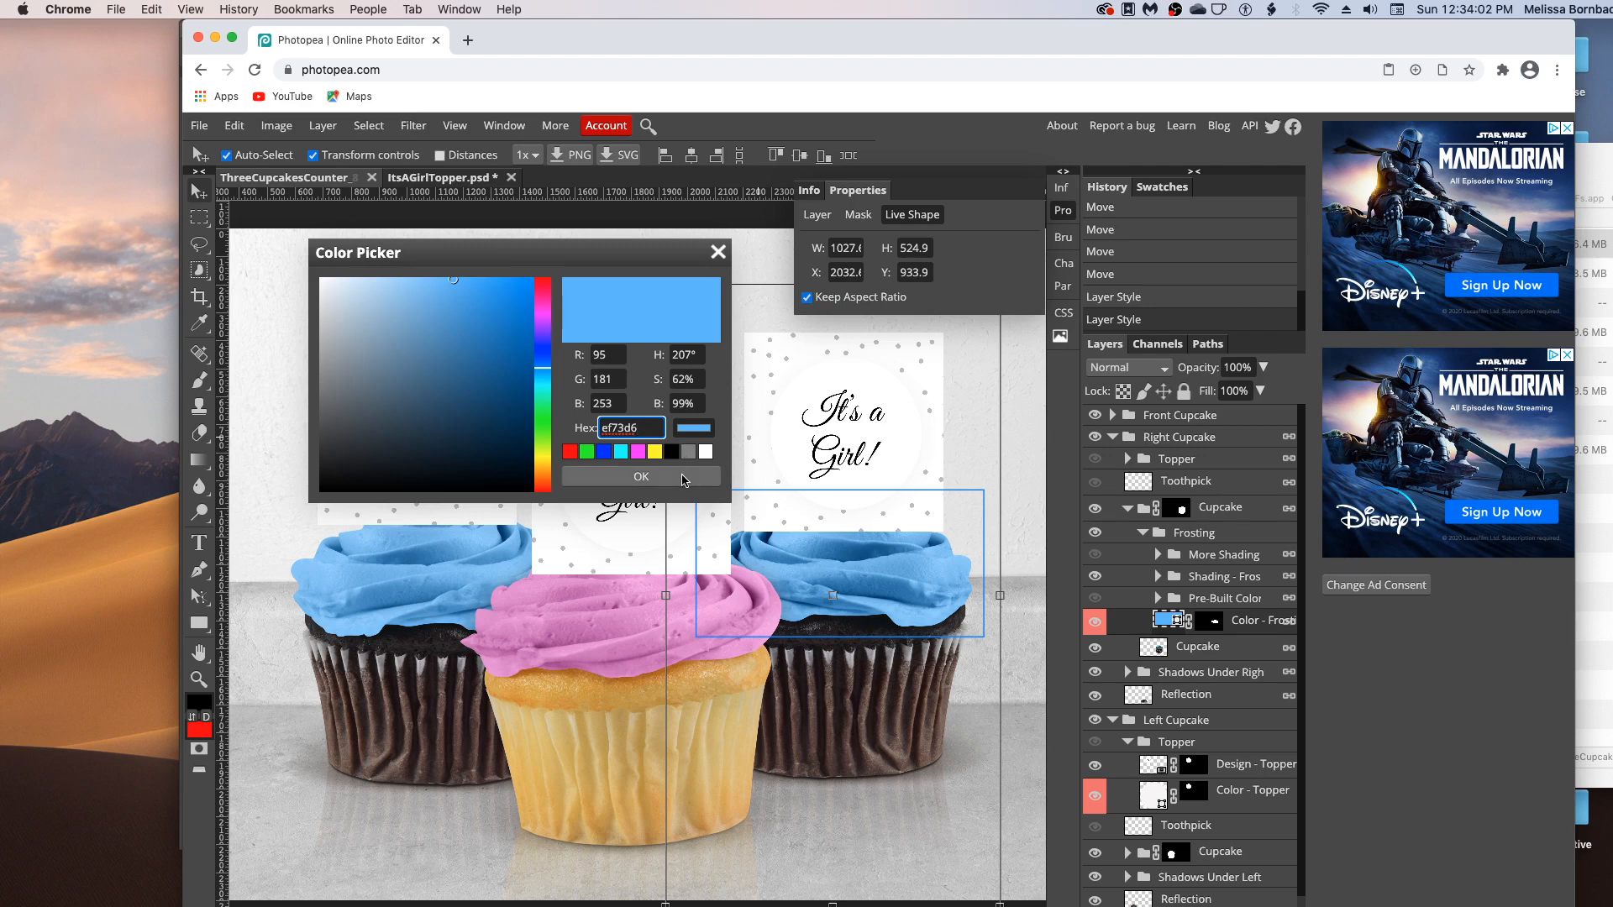
click(684, 479)
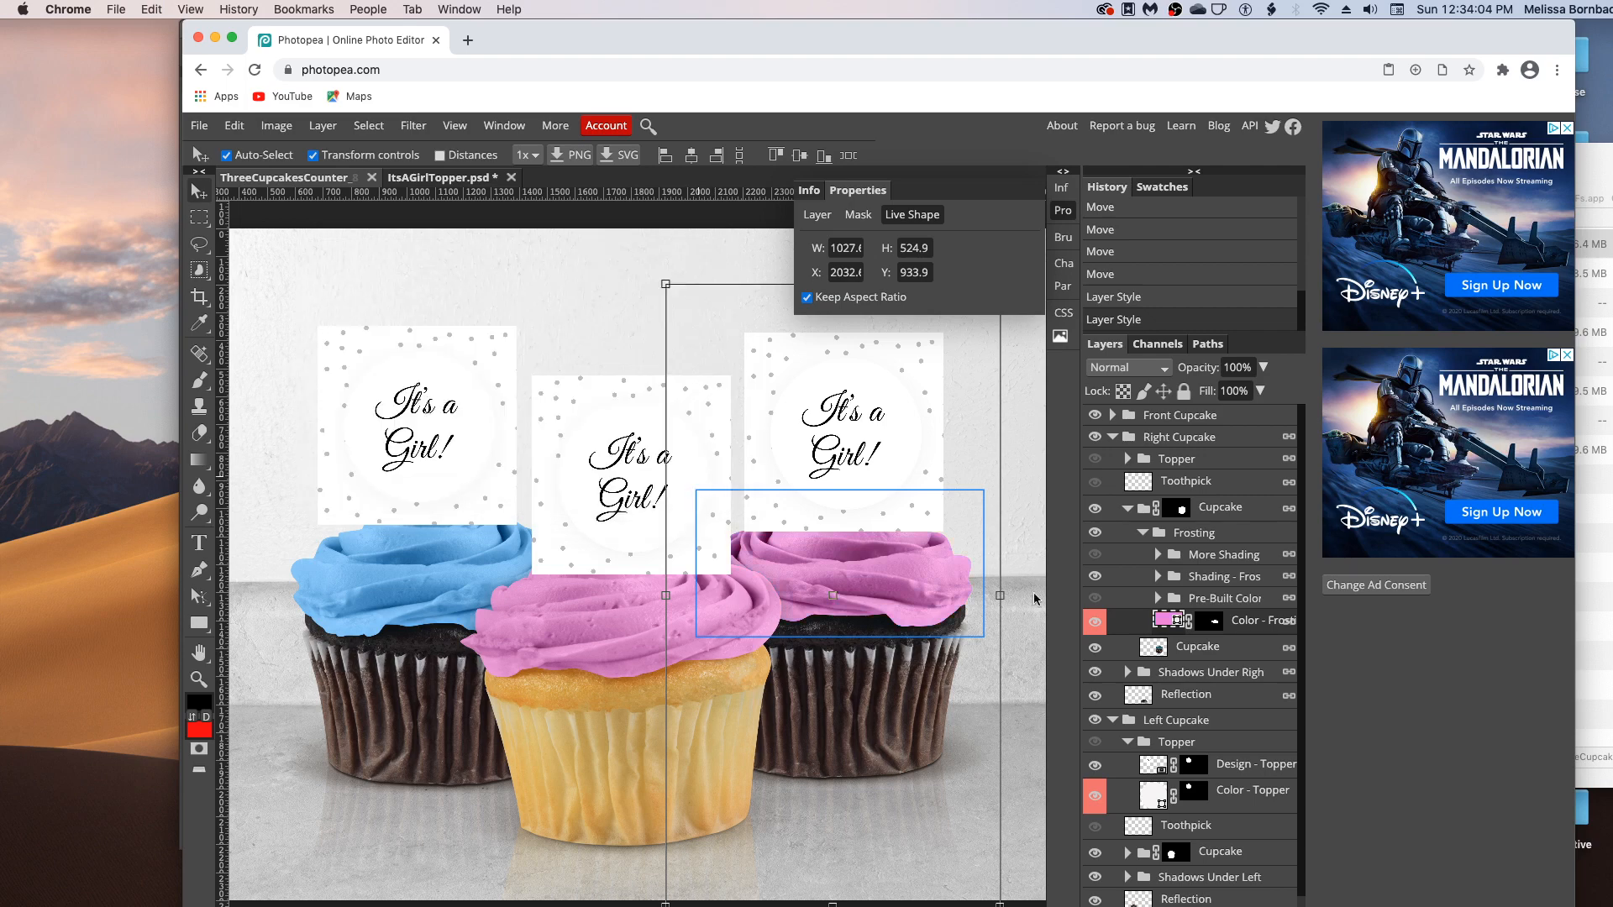
click(1127, 509)
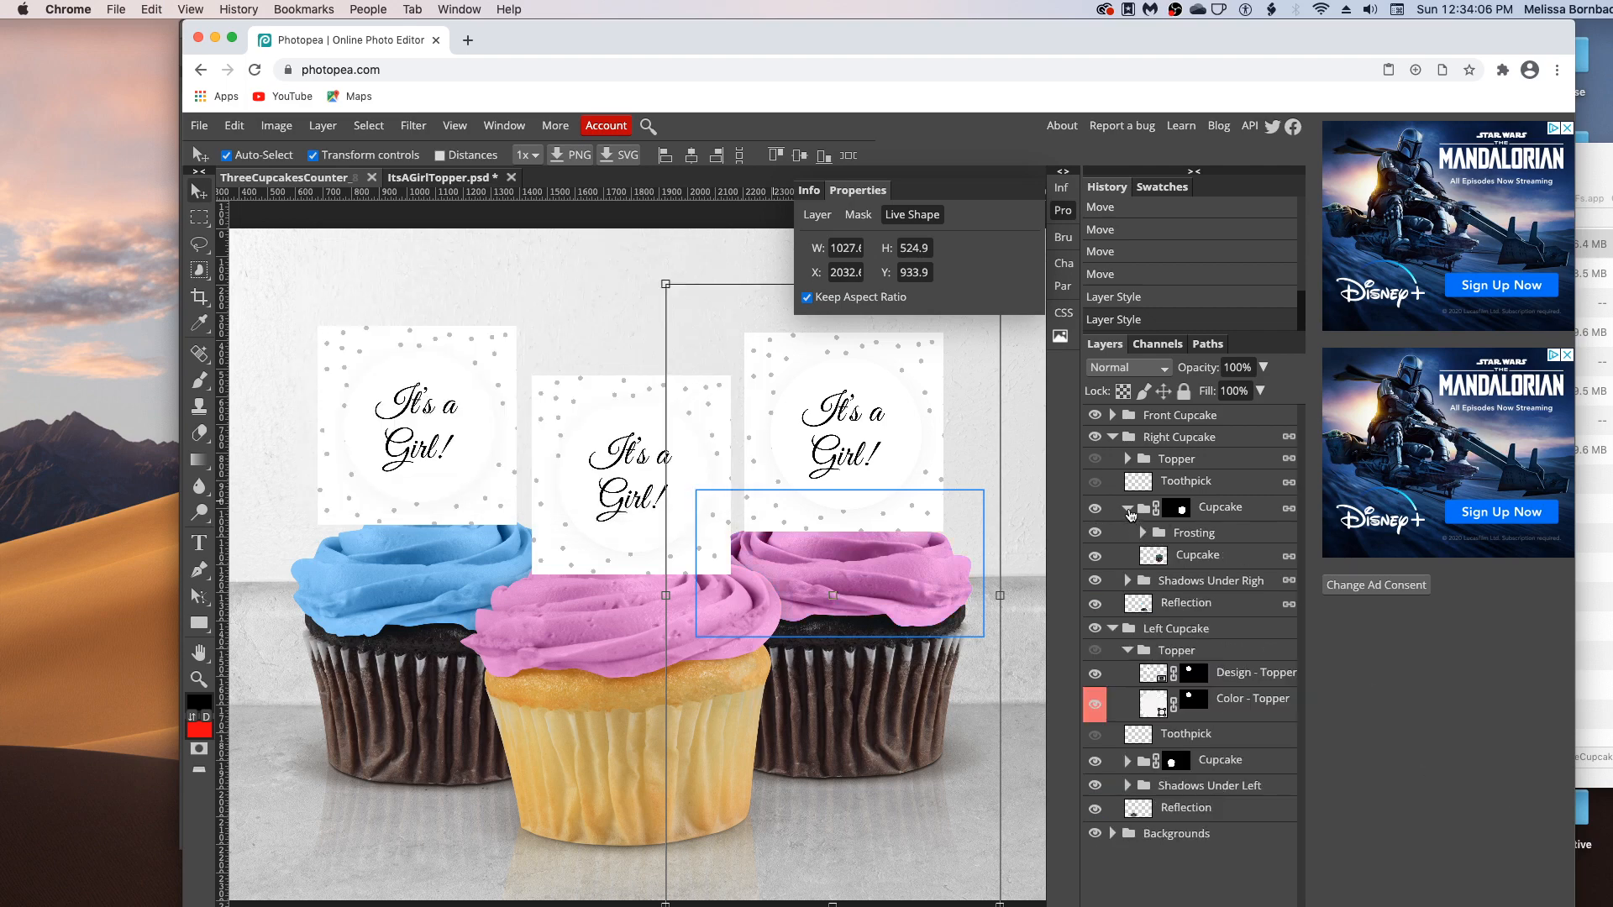
click(1113, 437)
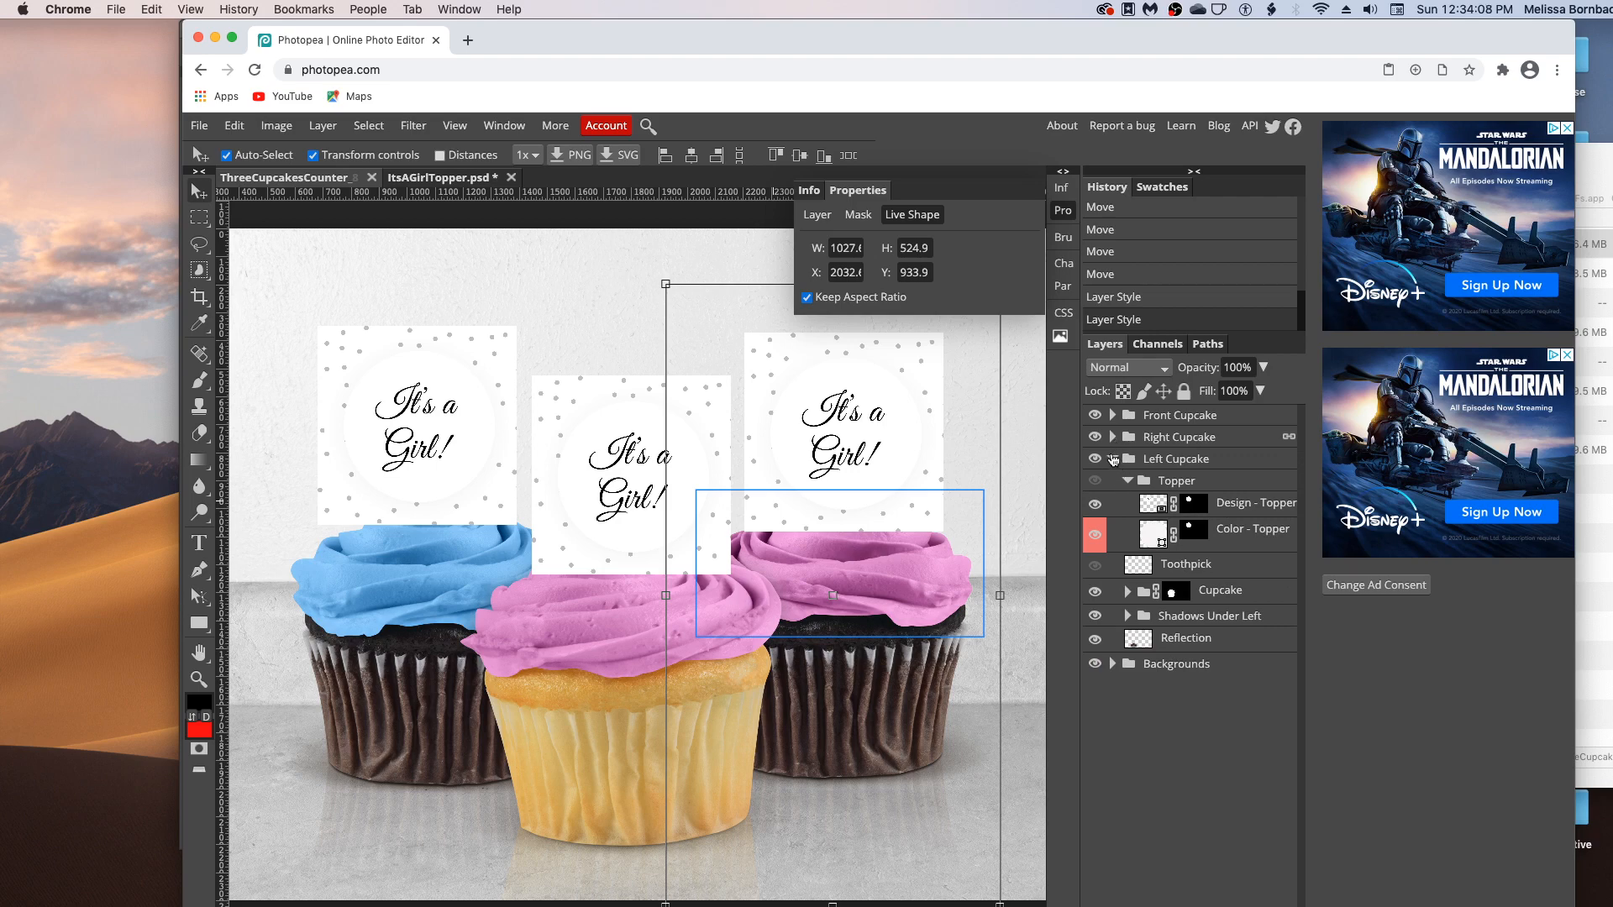
Step: Set the left cupcake's frosting color fill to the copied pink, hex ef73d6, and collapse the Left Cupcake group
click(1113, 458)
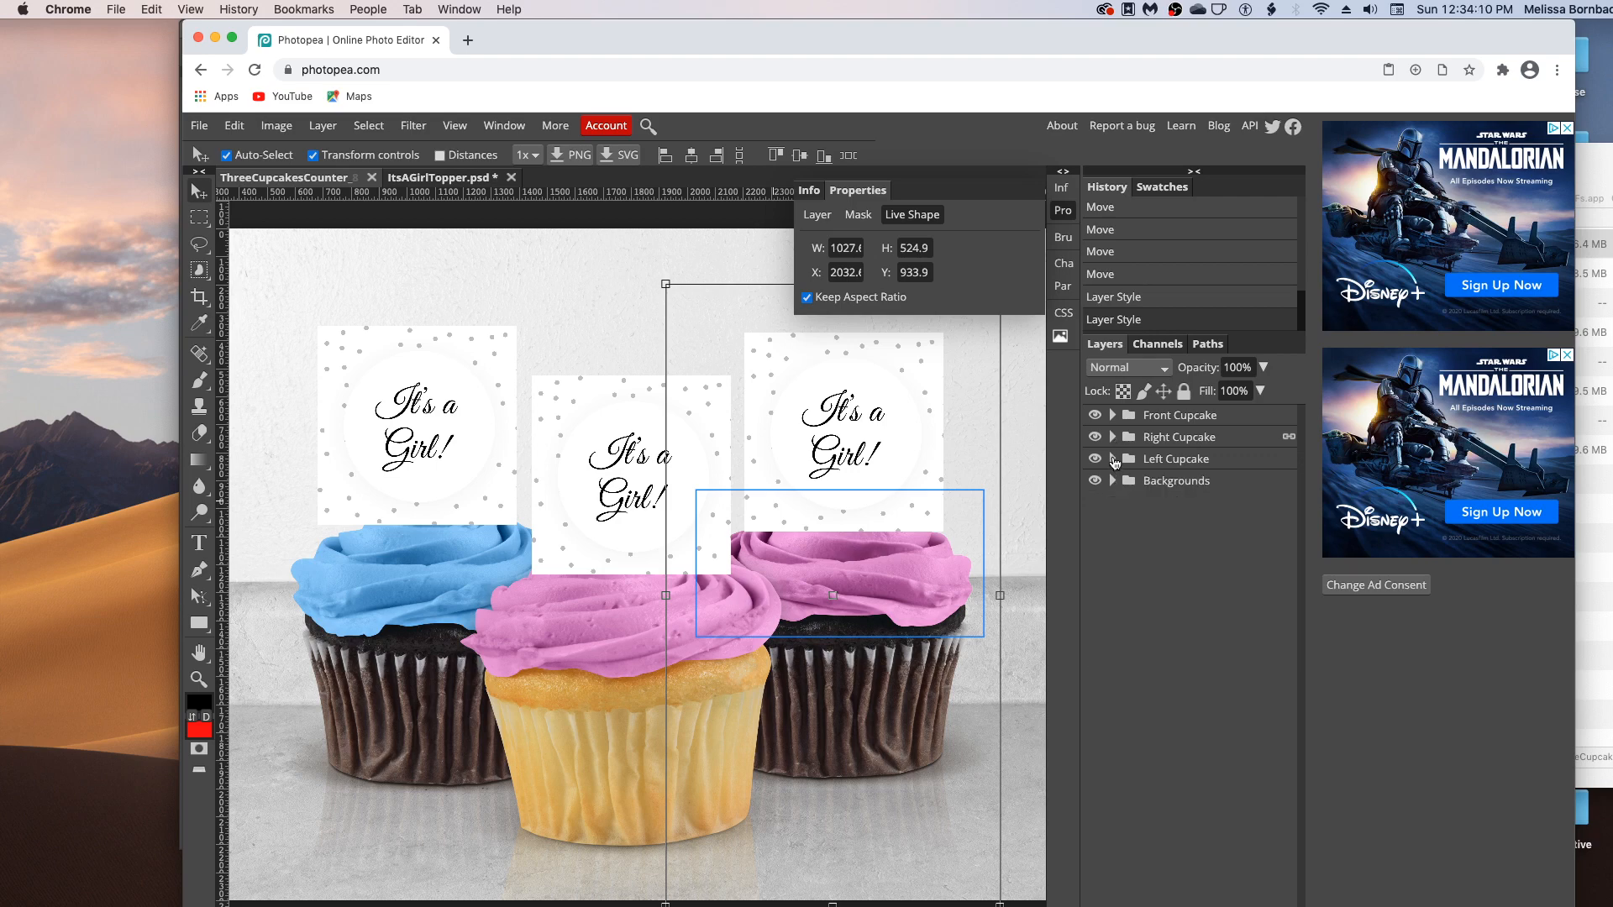
click(1113, 460)
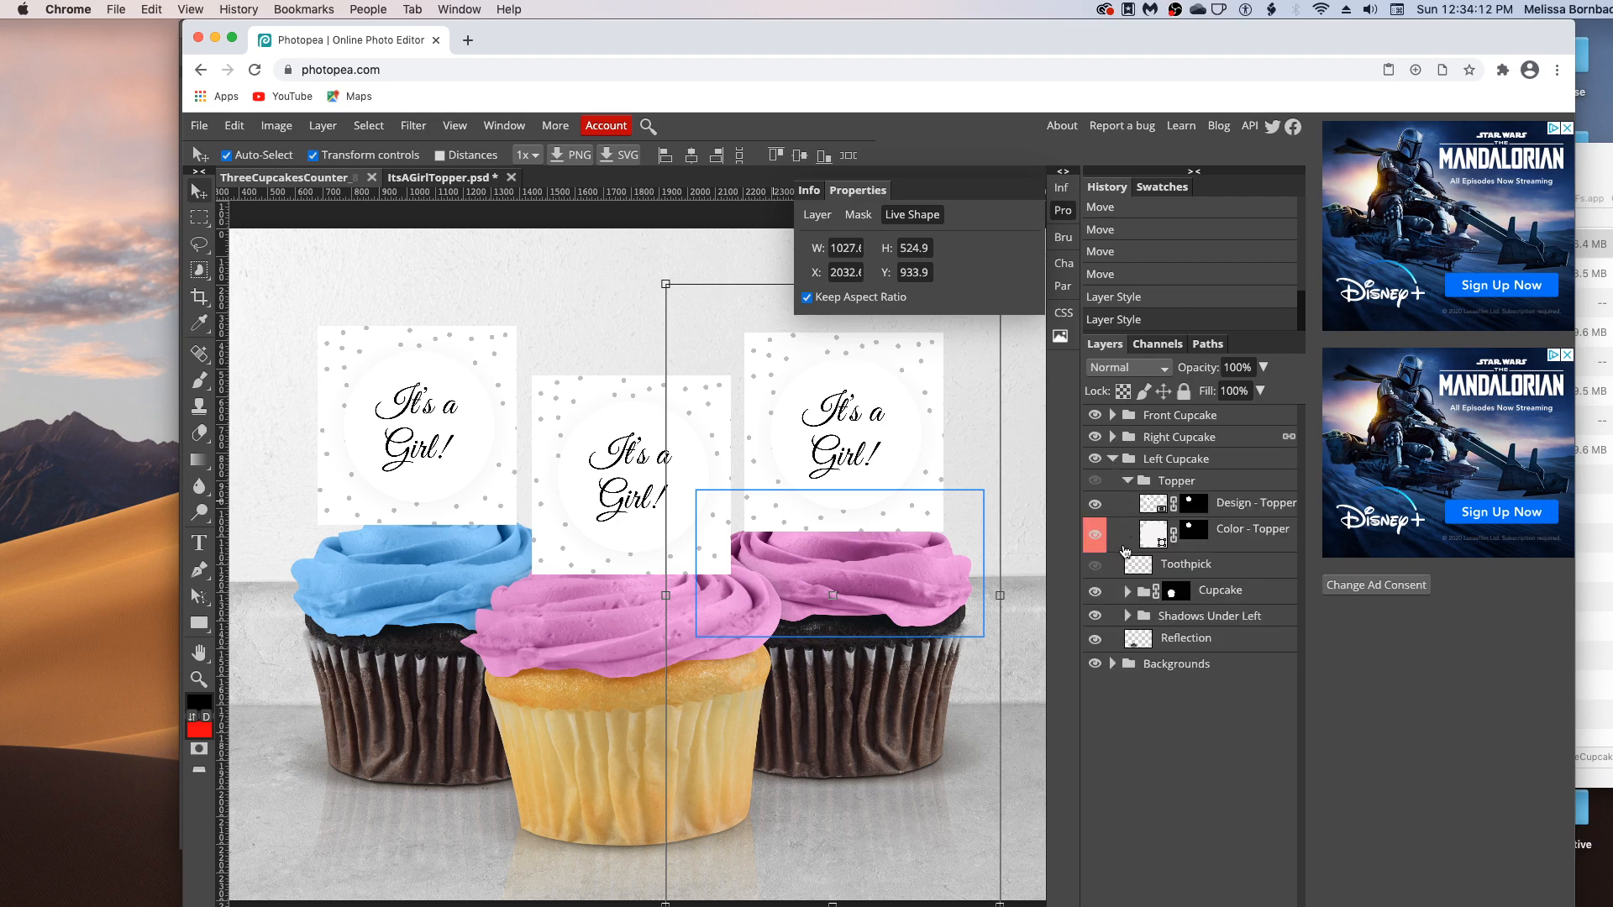
click(1127, 593)
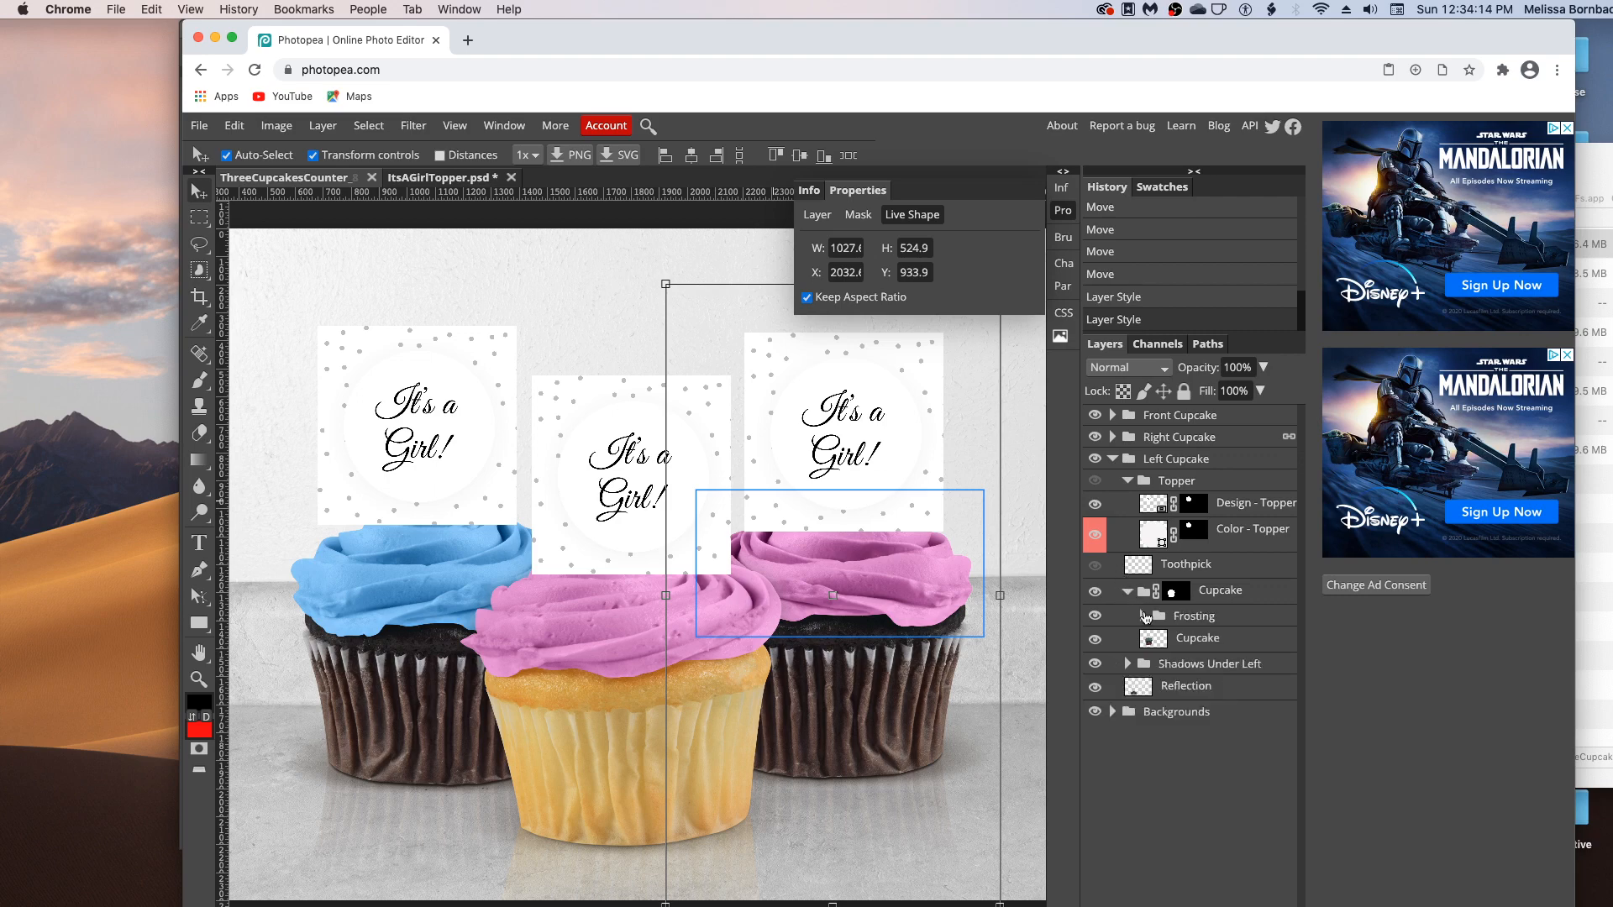
click(1143, 616)
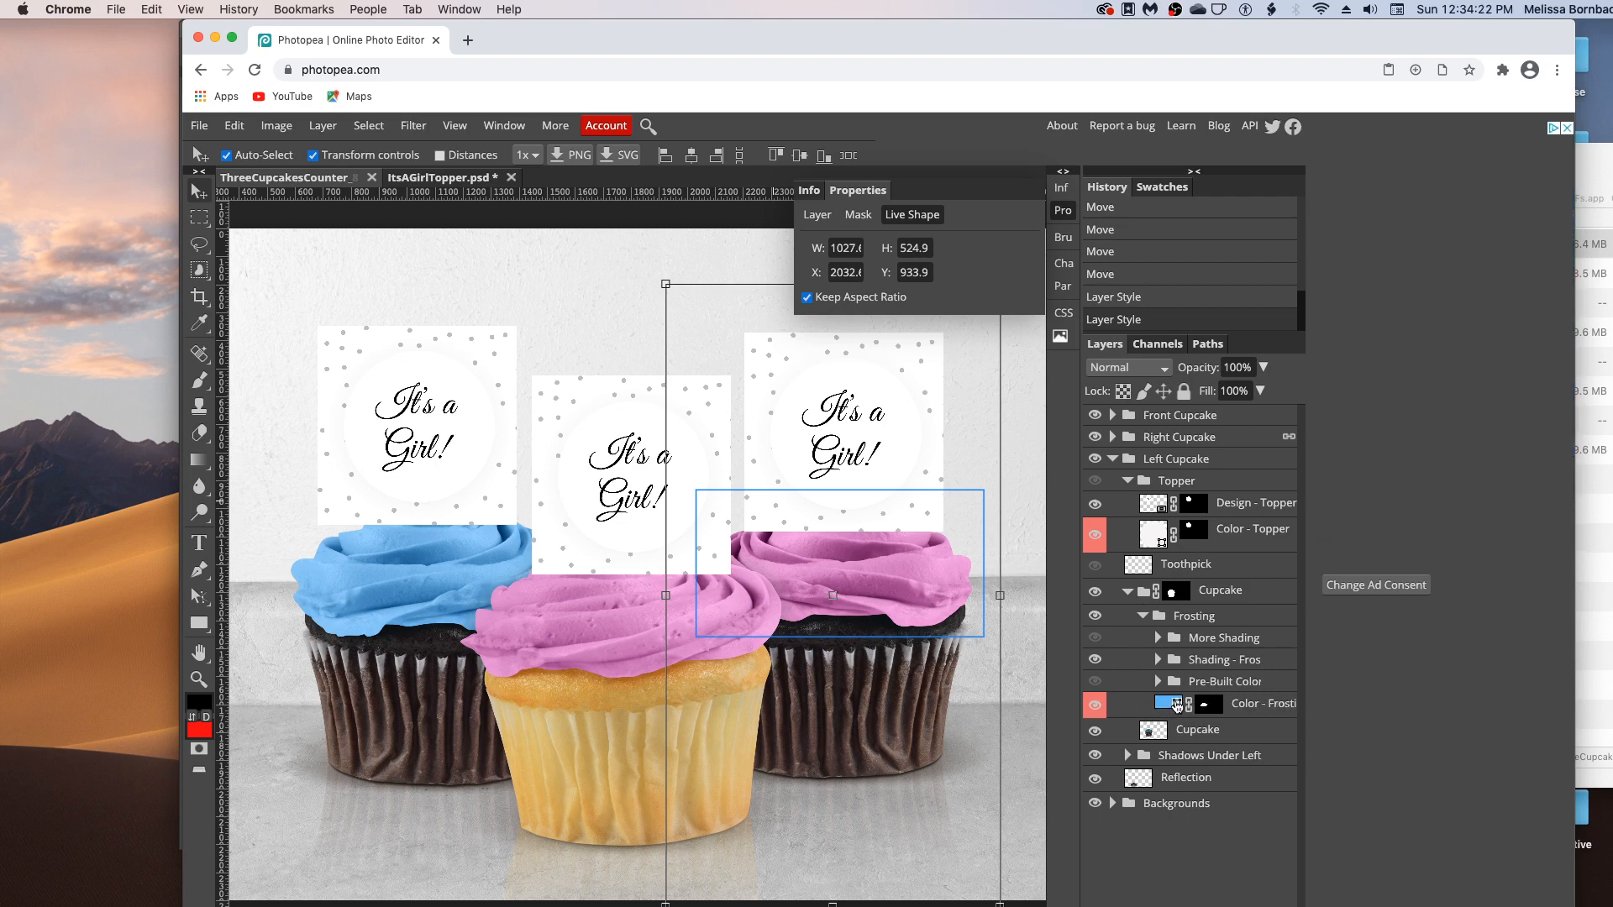
double_click(1177, 705)
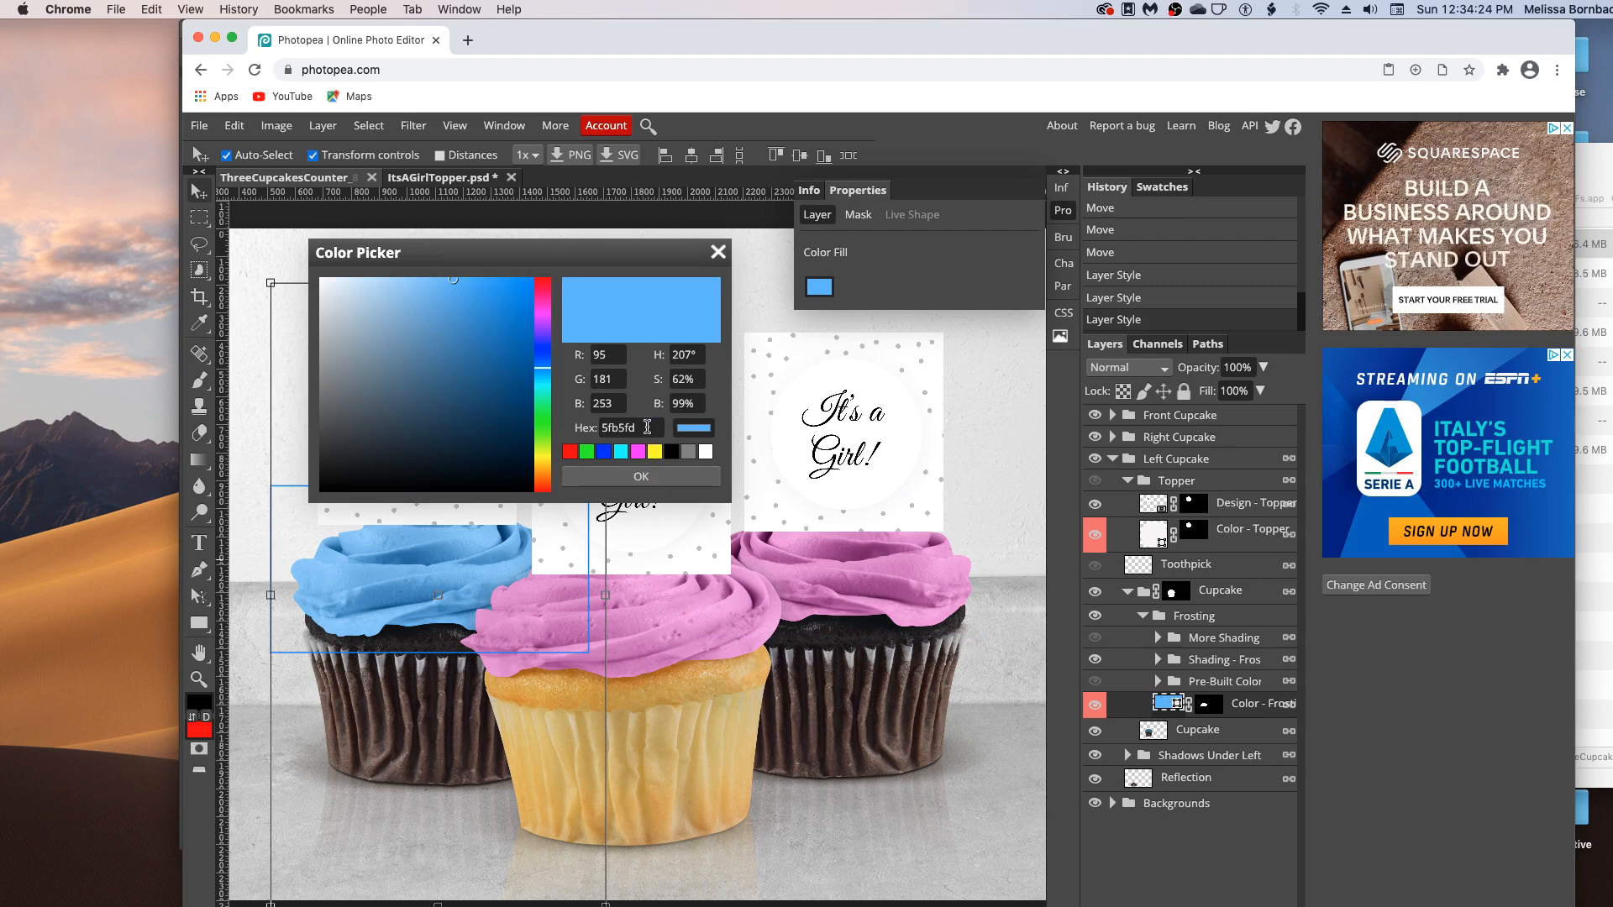
drag(647, 428, 593, 420)
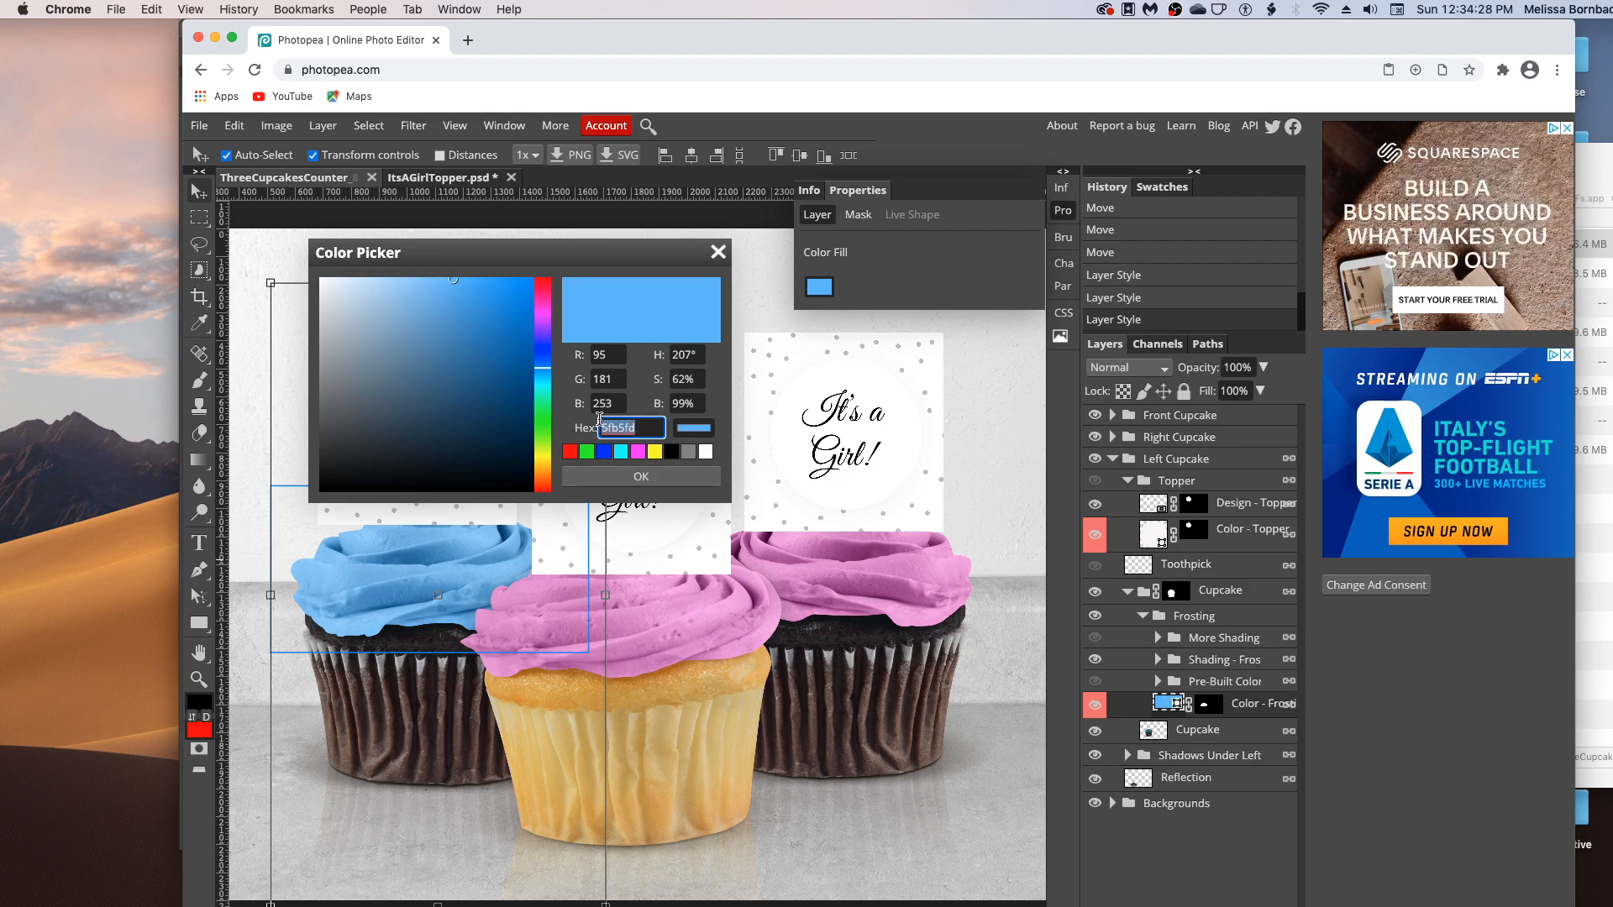
key(super+v)
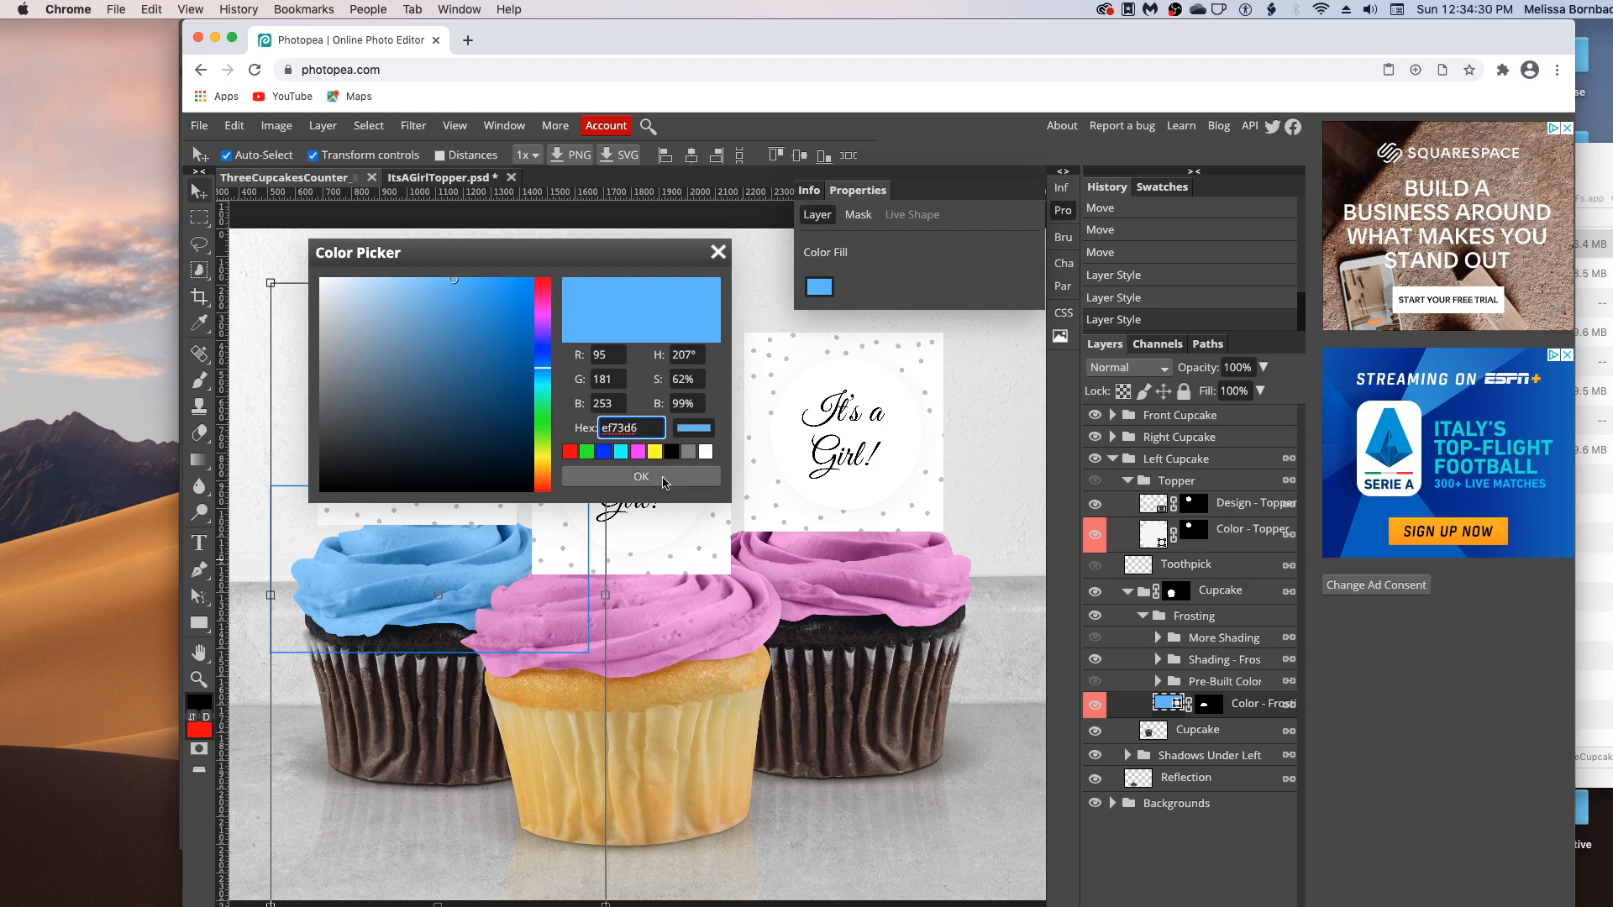
click(663, 477)
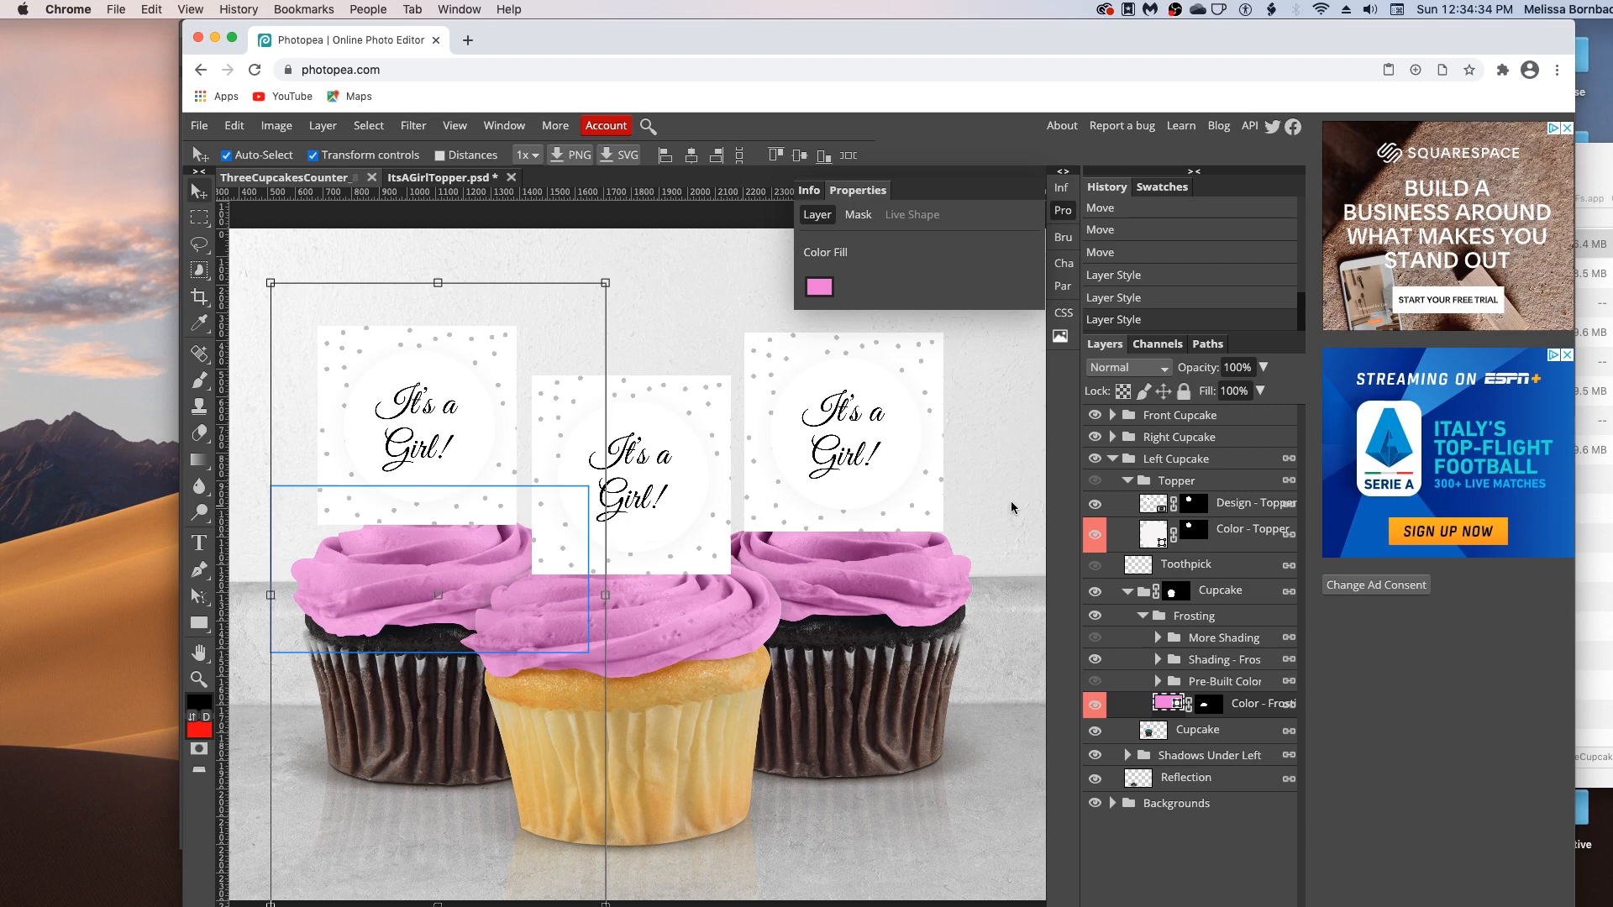
click(1113, 459)
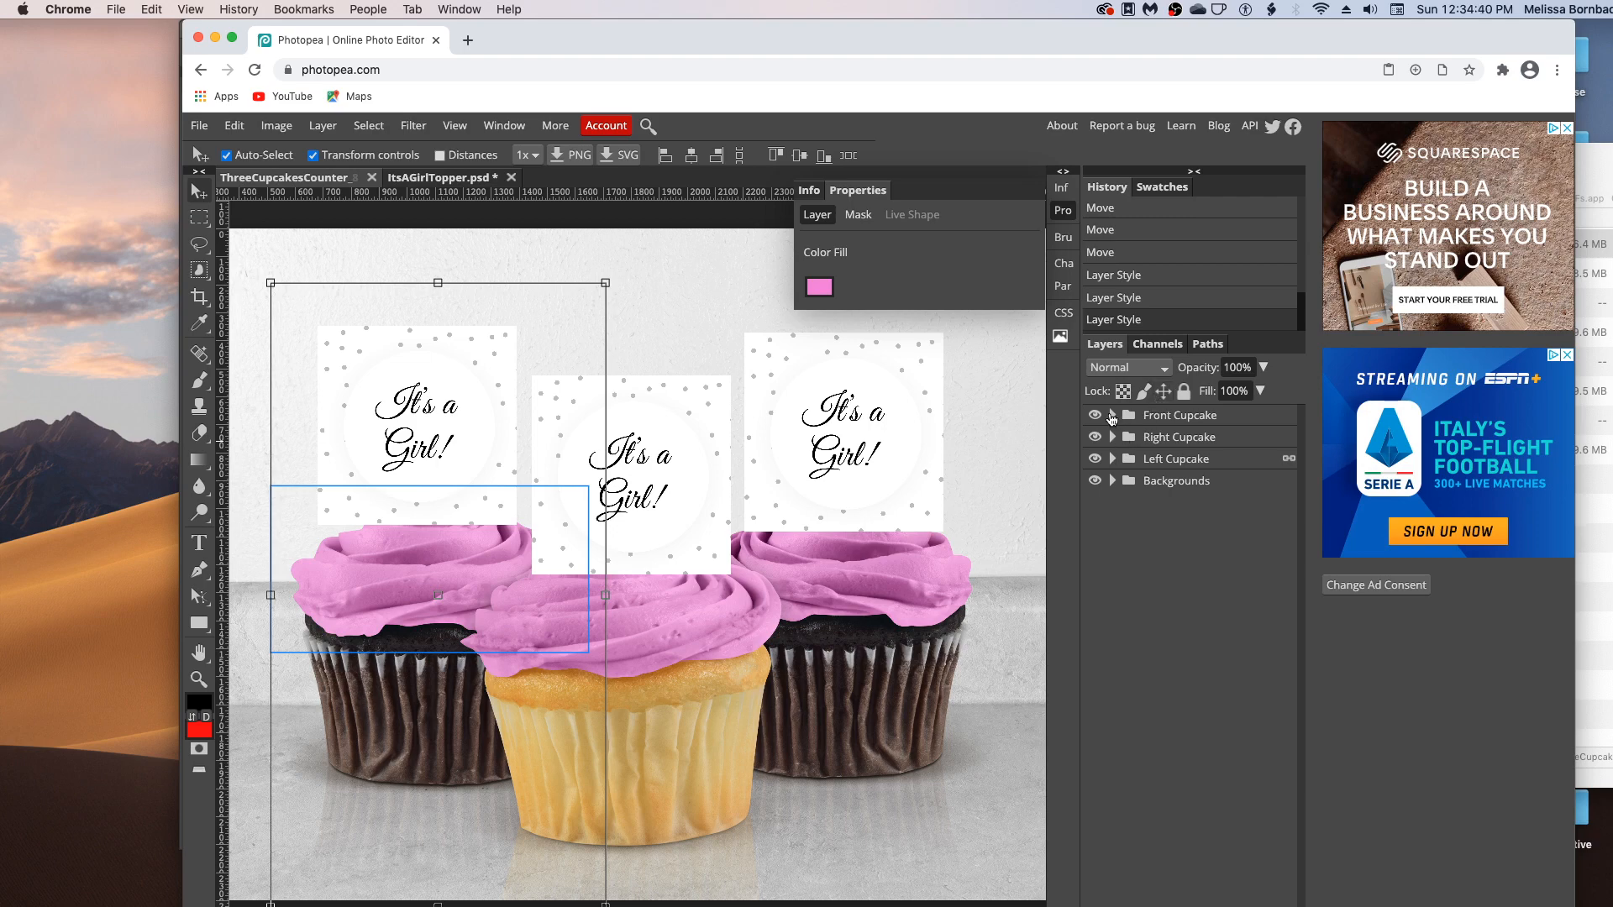
Step: Set the opacity of the front cupcake's More Shading frosting group to 20% and collapse its Cupcake group
click(1112, 416)
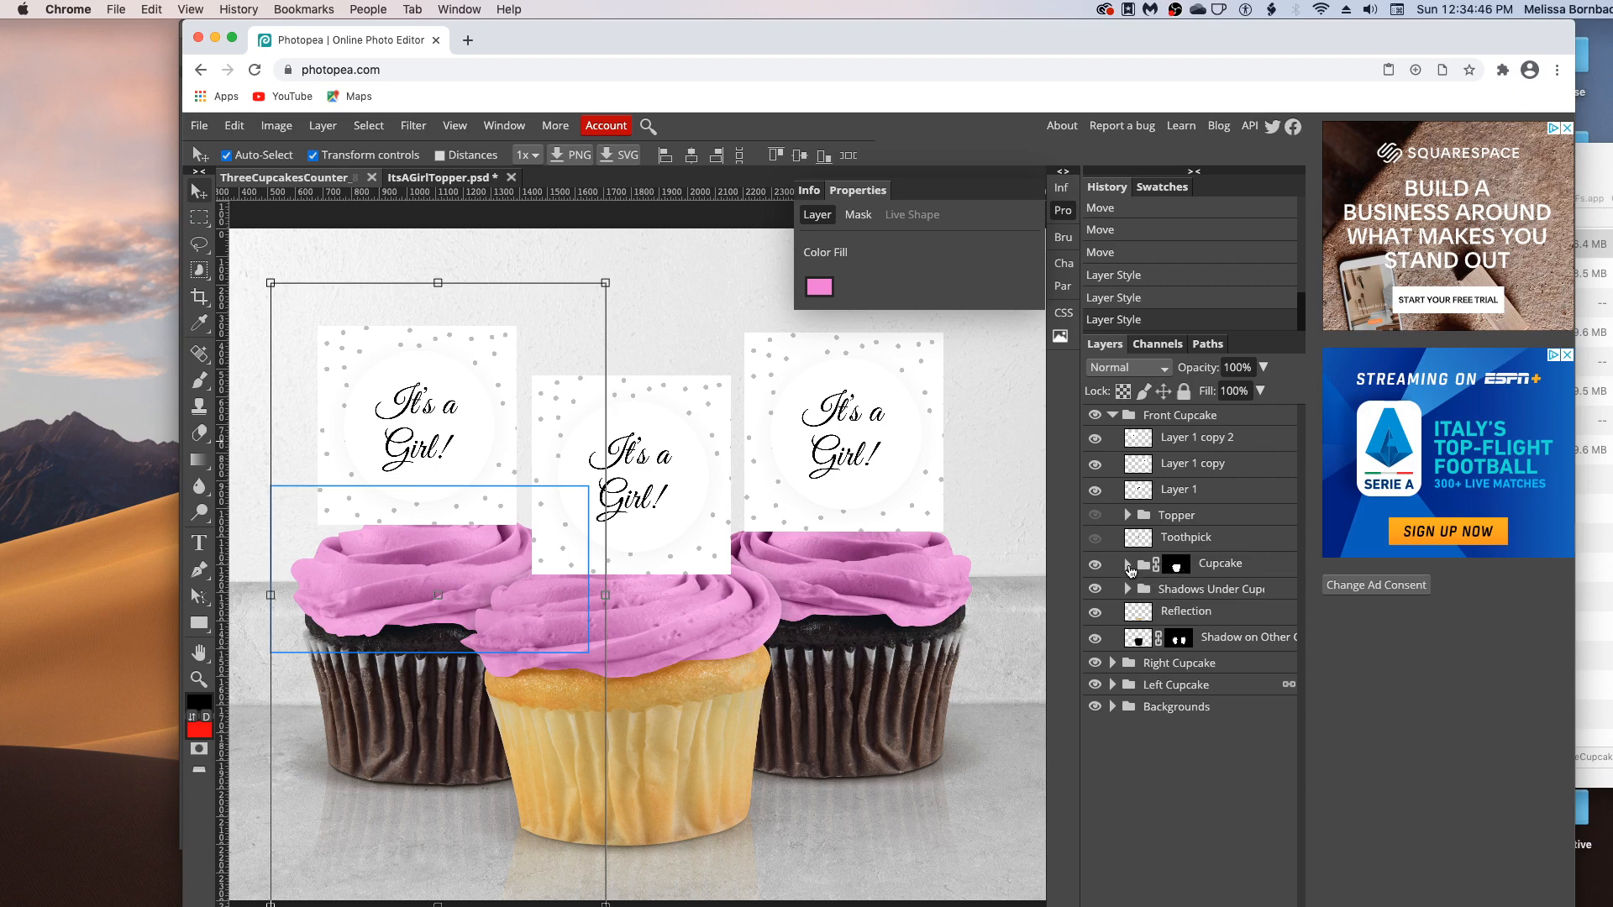
click(1128, 564)
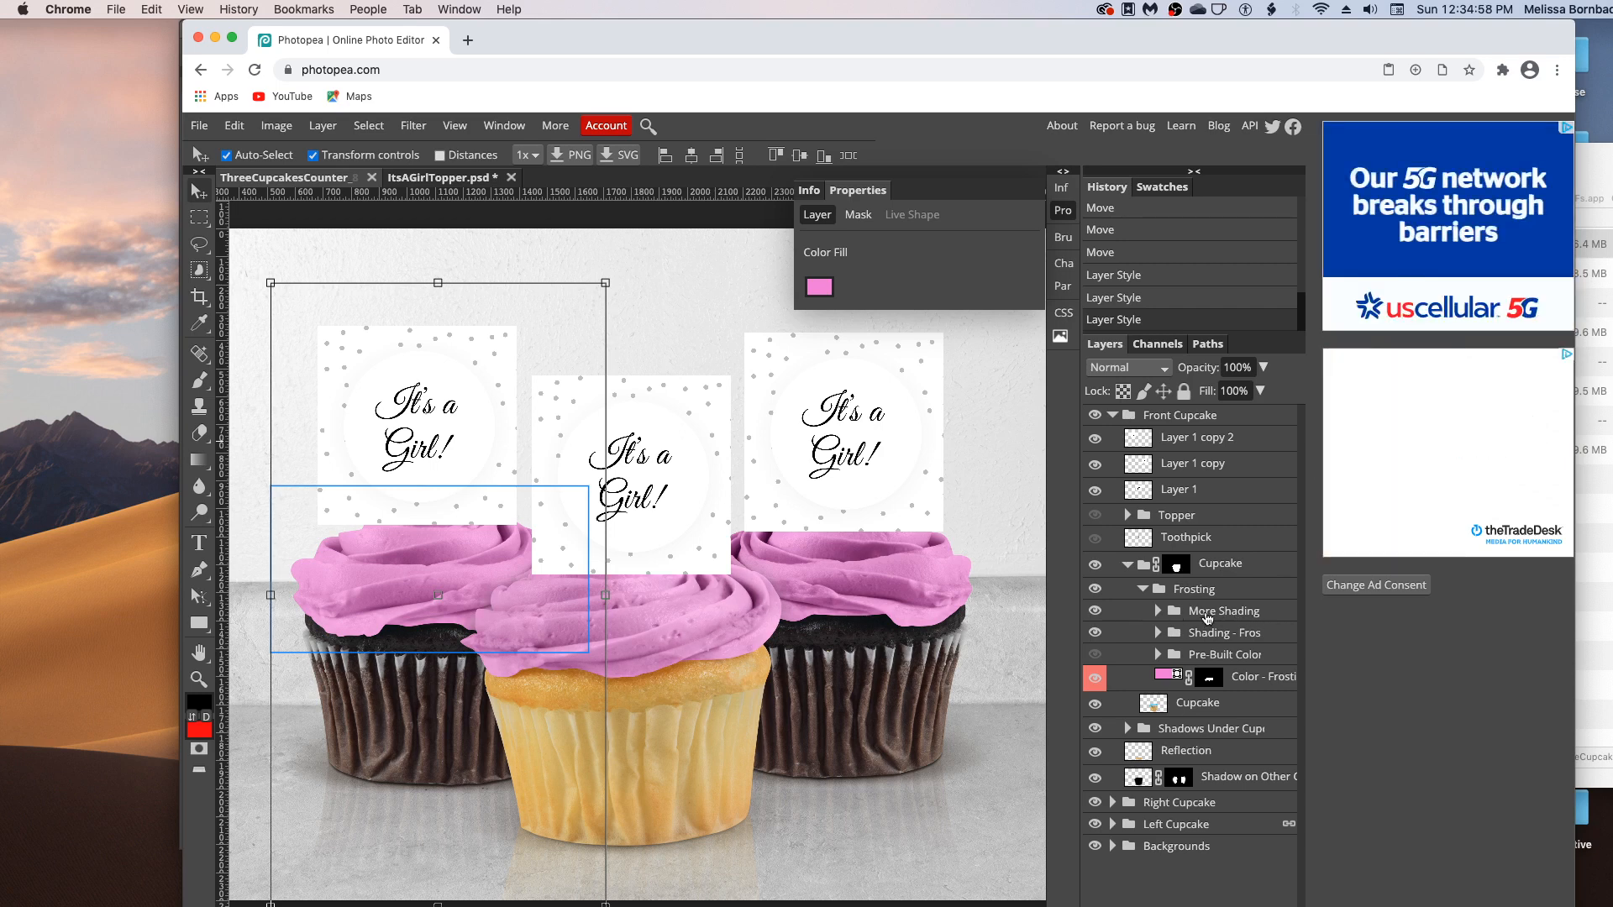
click(1207, 617)
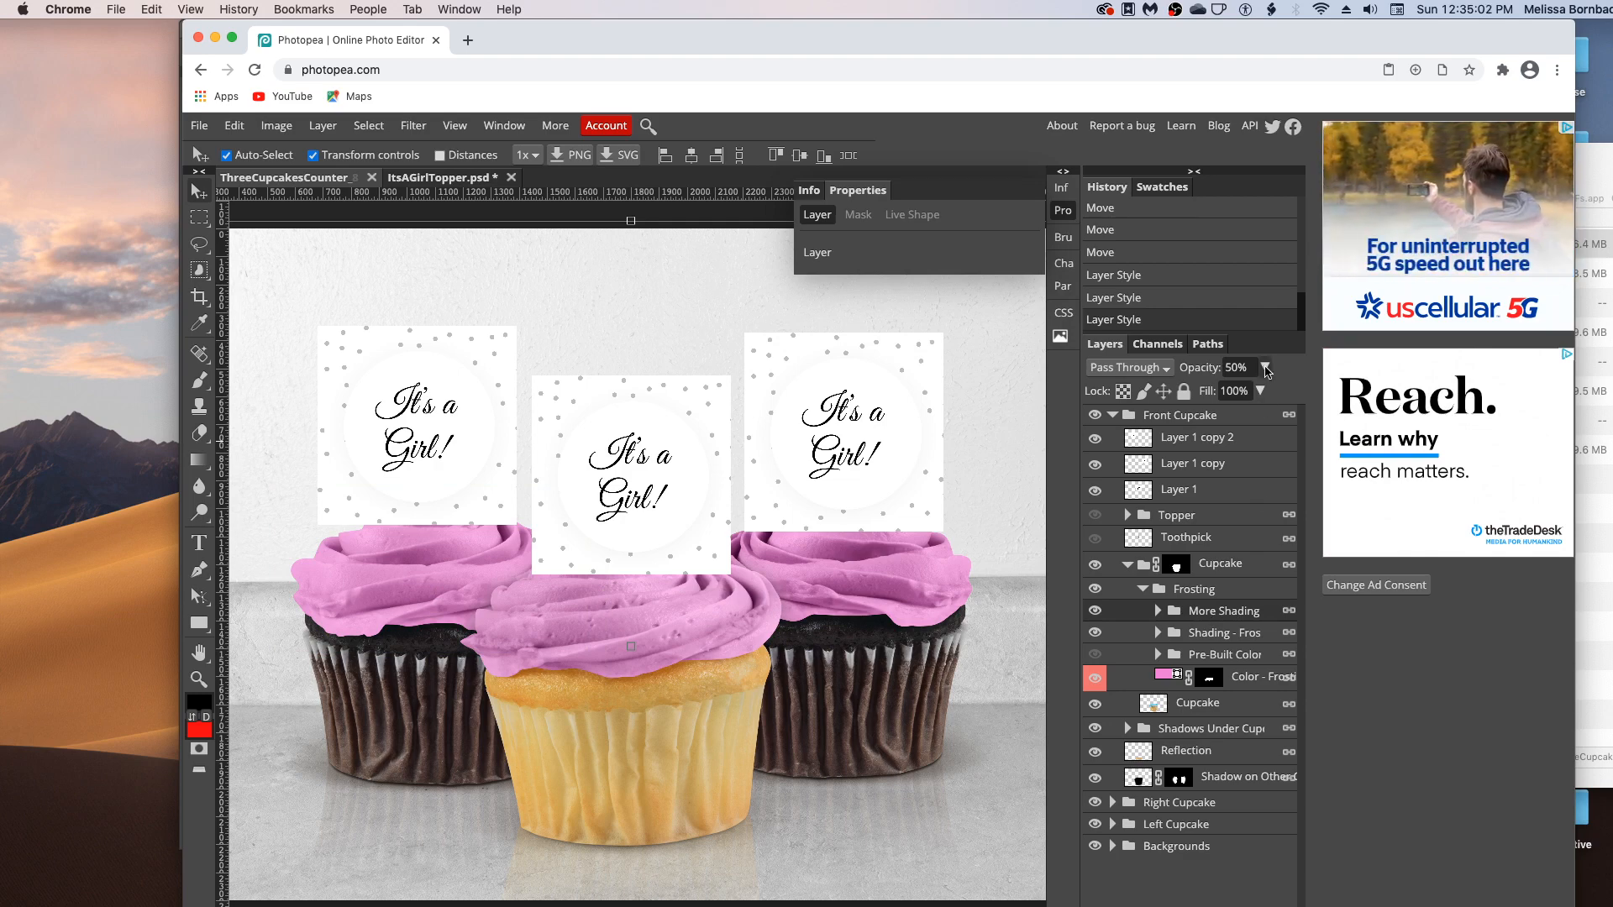
click(1266, 370)
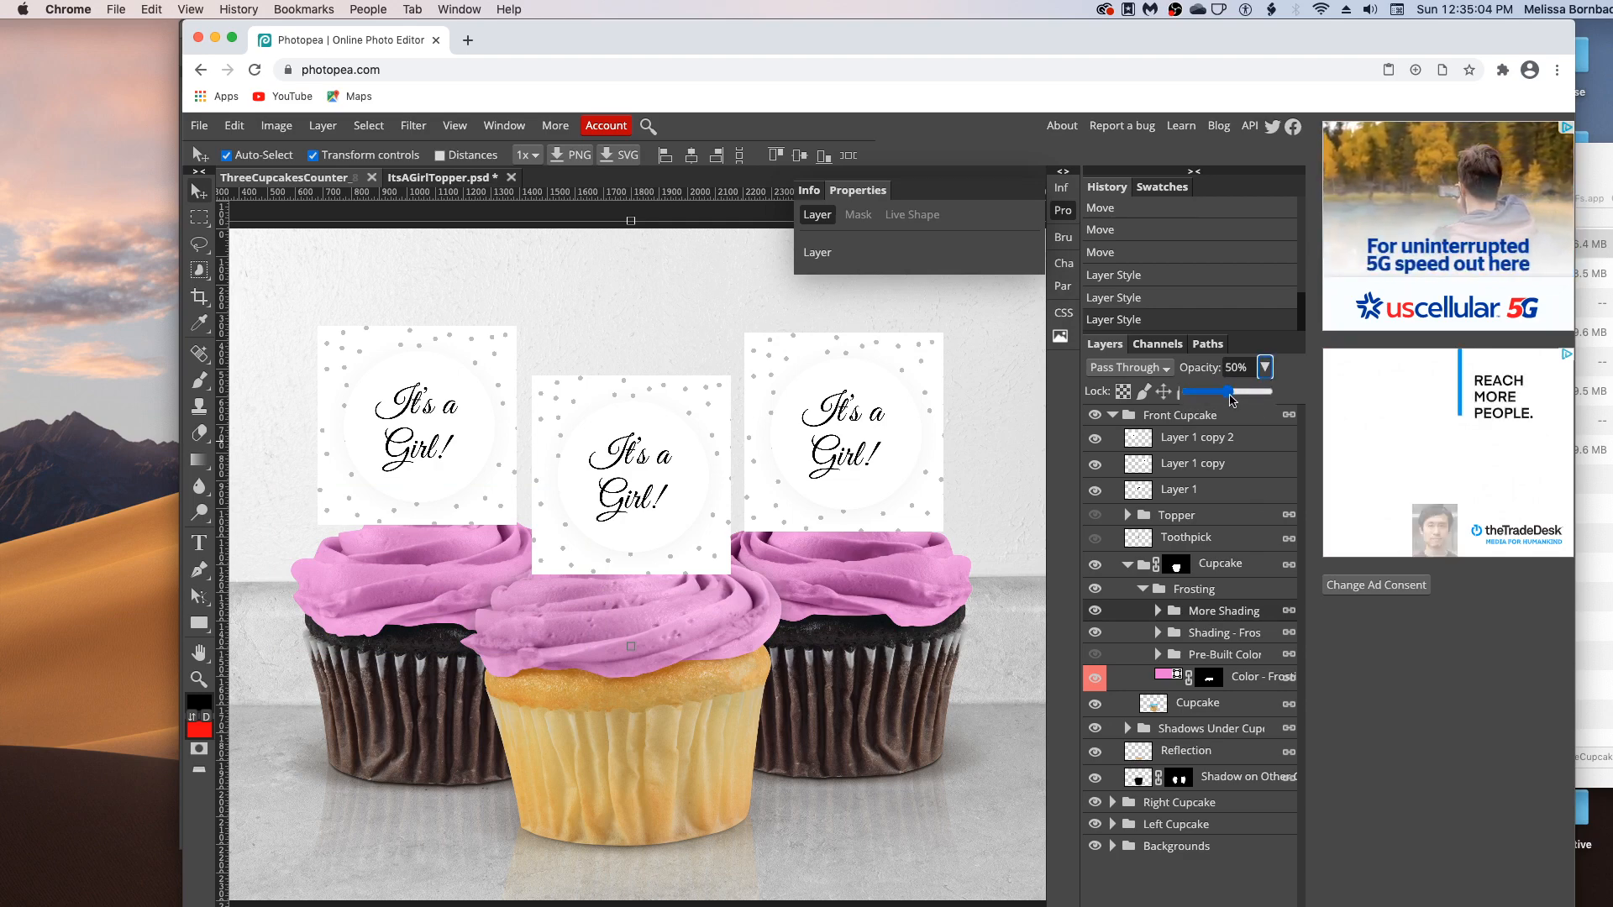
drag(1254, 392, 1259, 392)
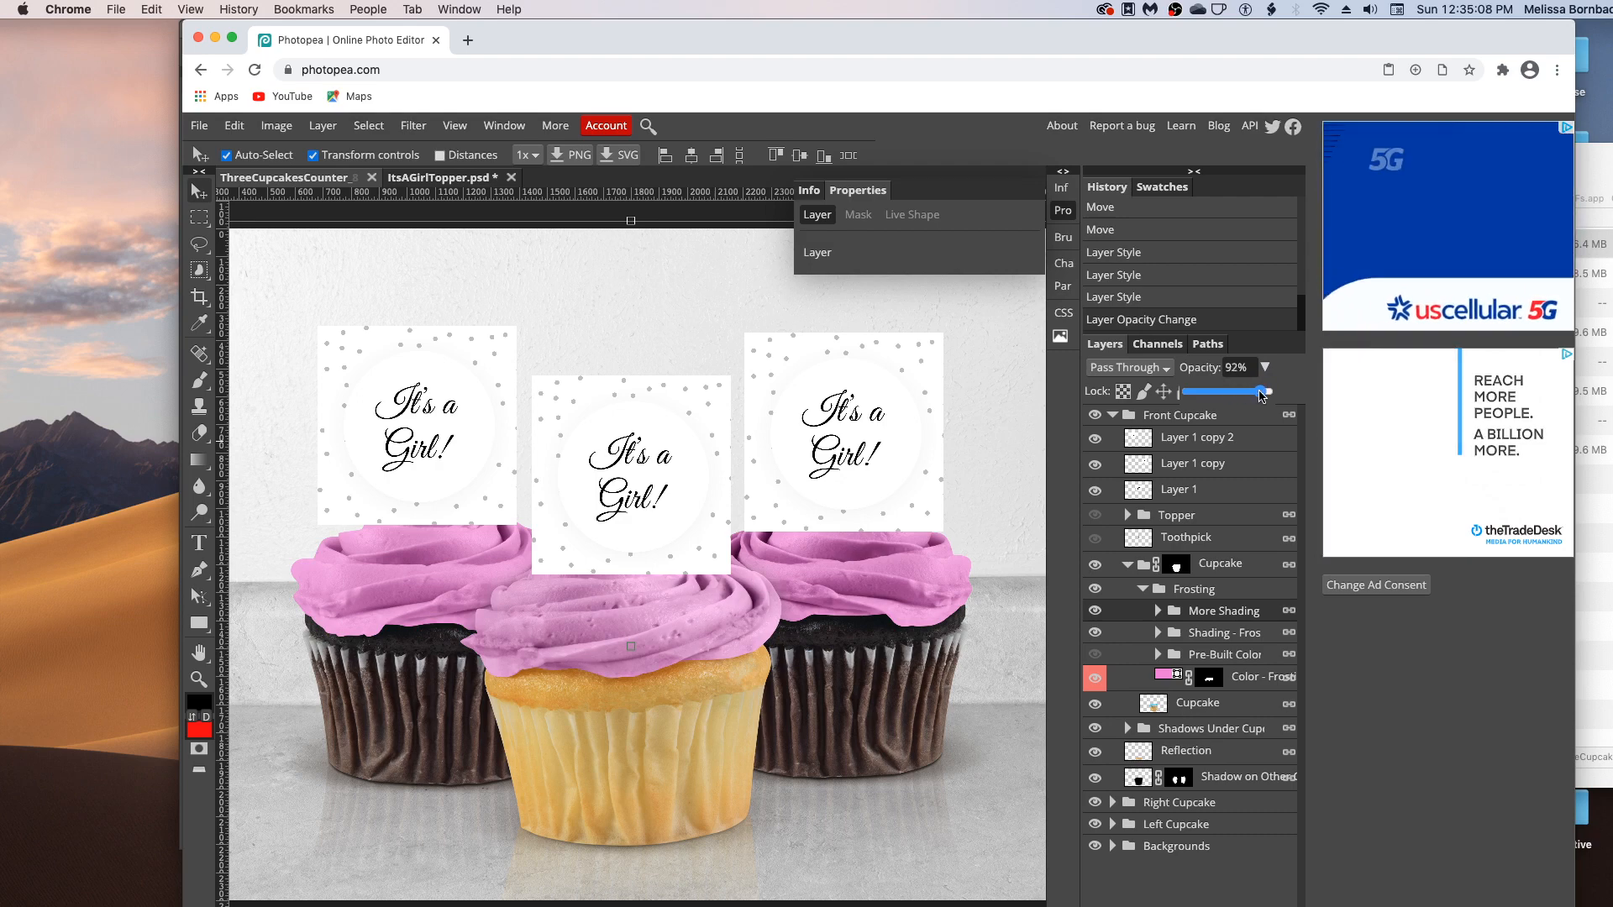
drag(1260, 393, 1204, 392)
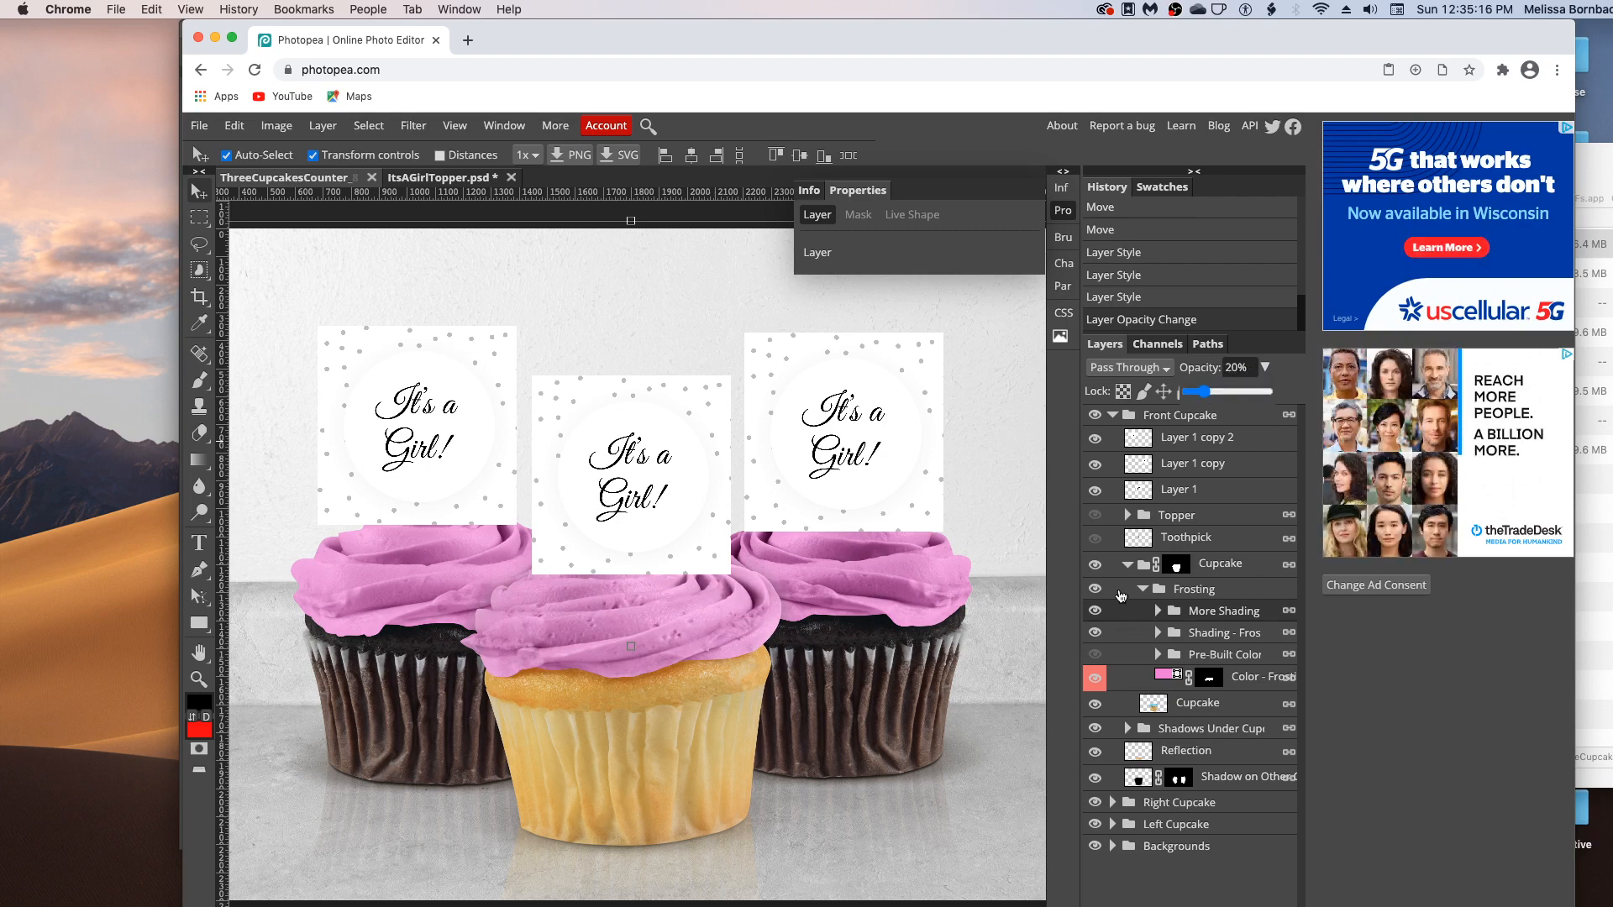
click(1127, 567)
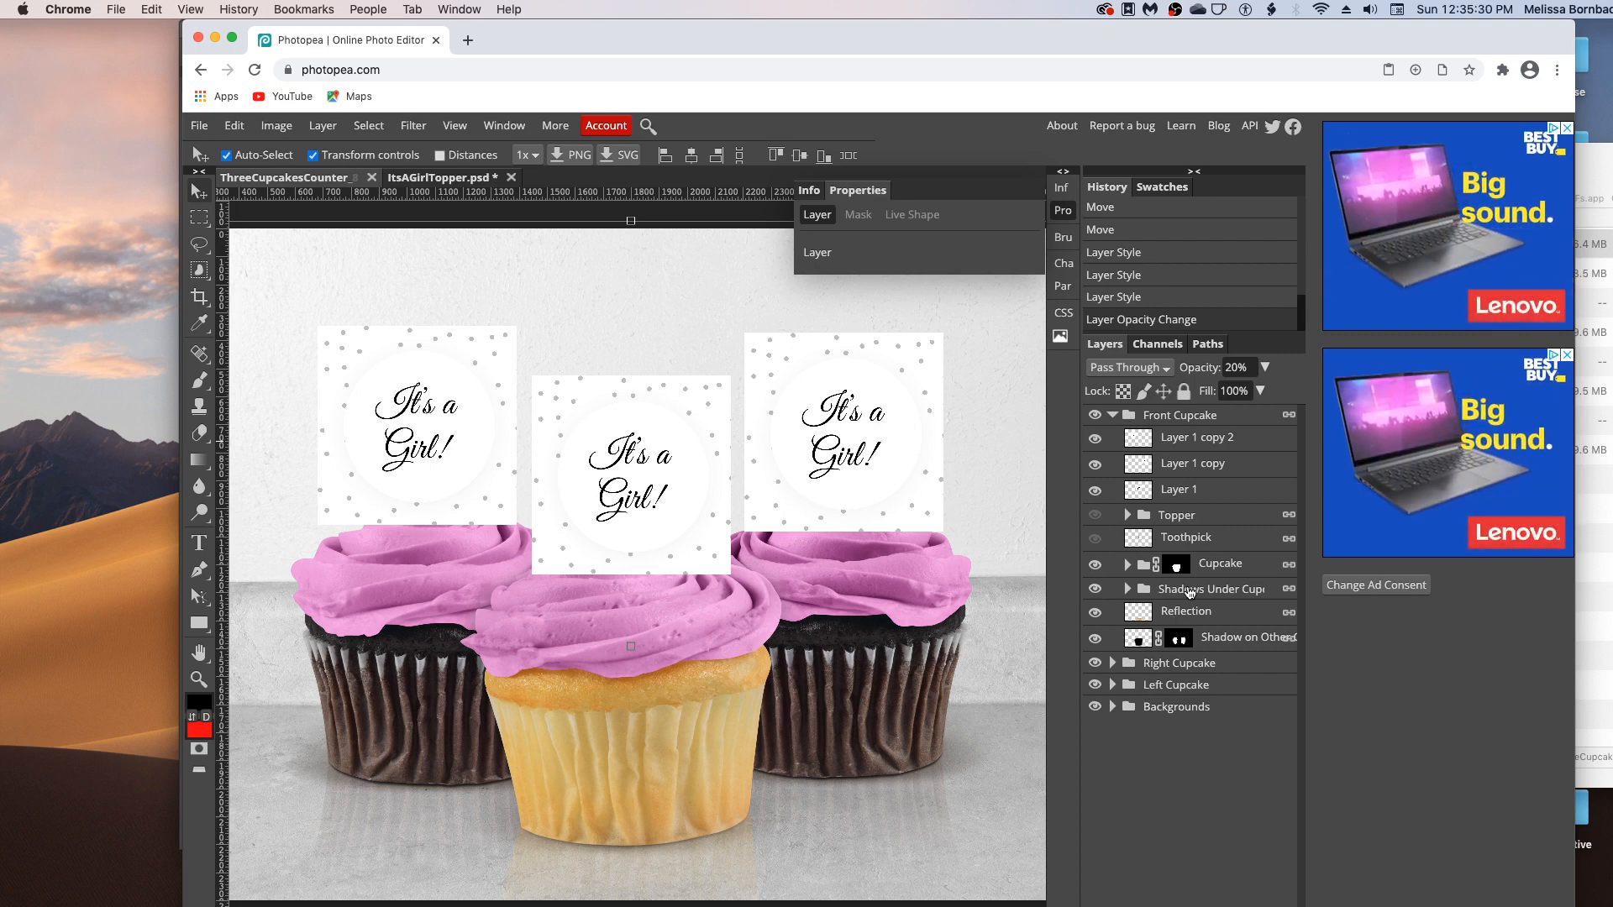
Step: Set the Cast Shadow layer under the front cupcake to 20% opacity and collapse the Front Cupcake group
click(1130, 592)
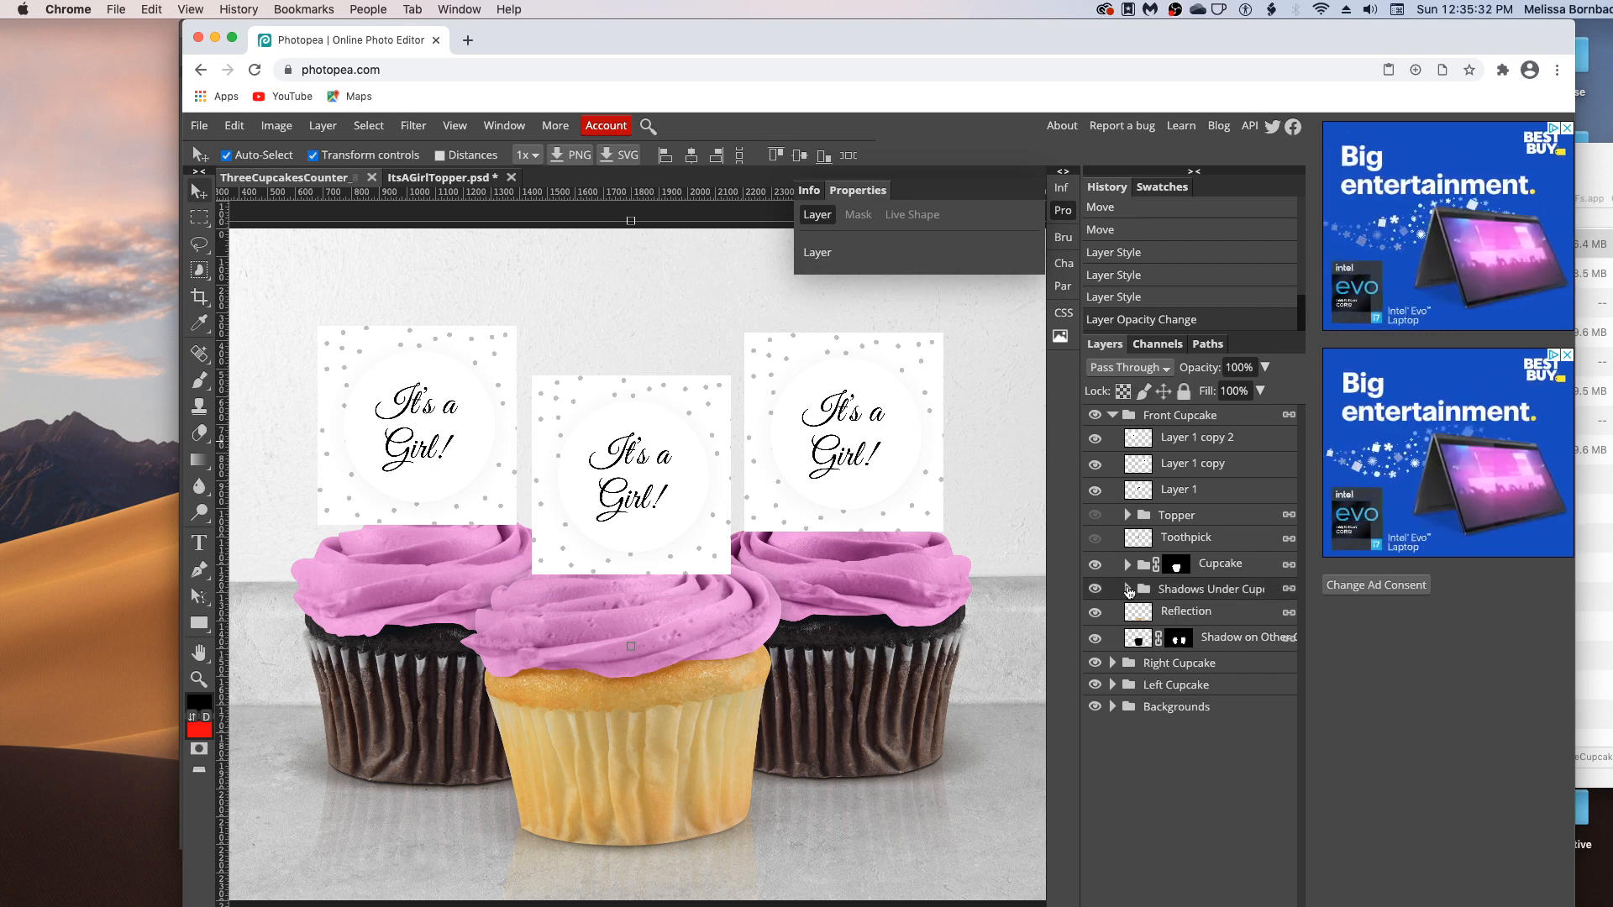
click(1128, 590)
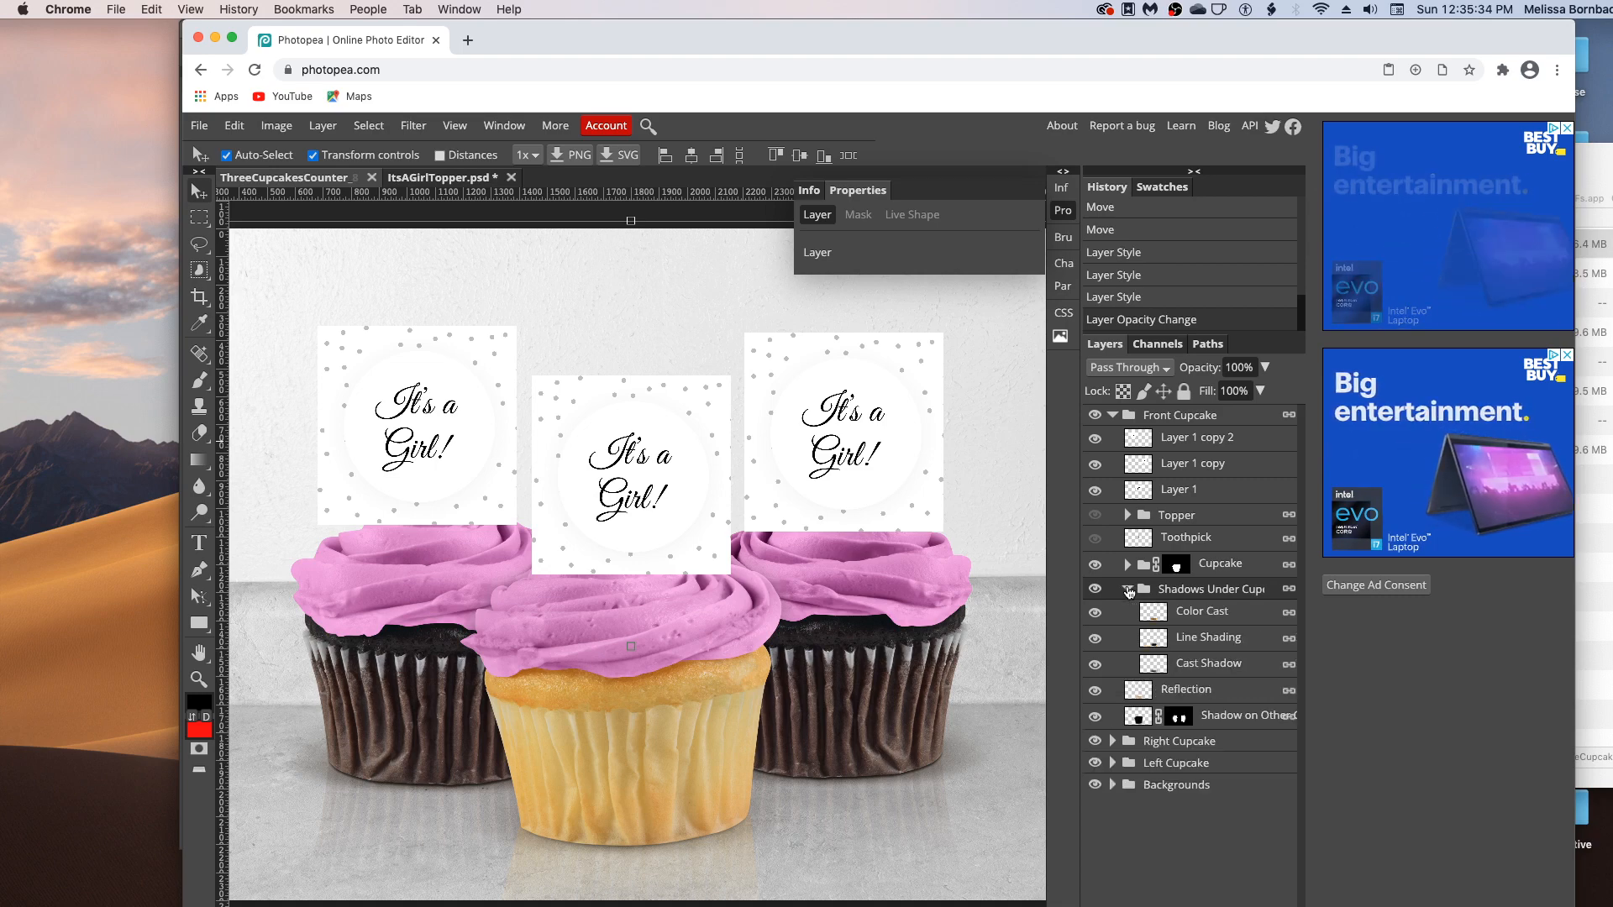
click(1184, 614)
click(1186, 638)
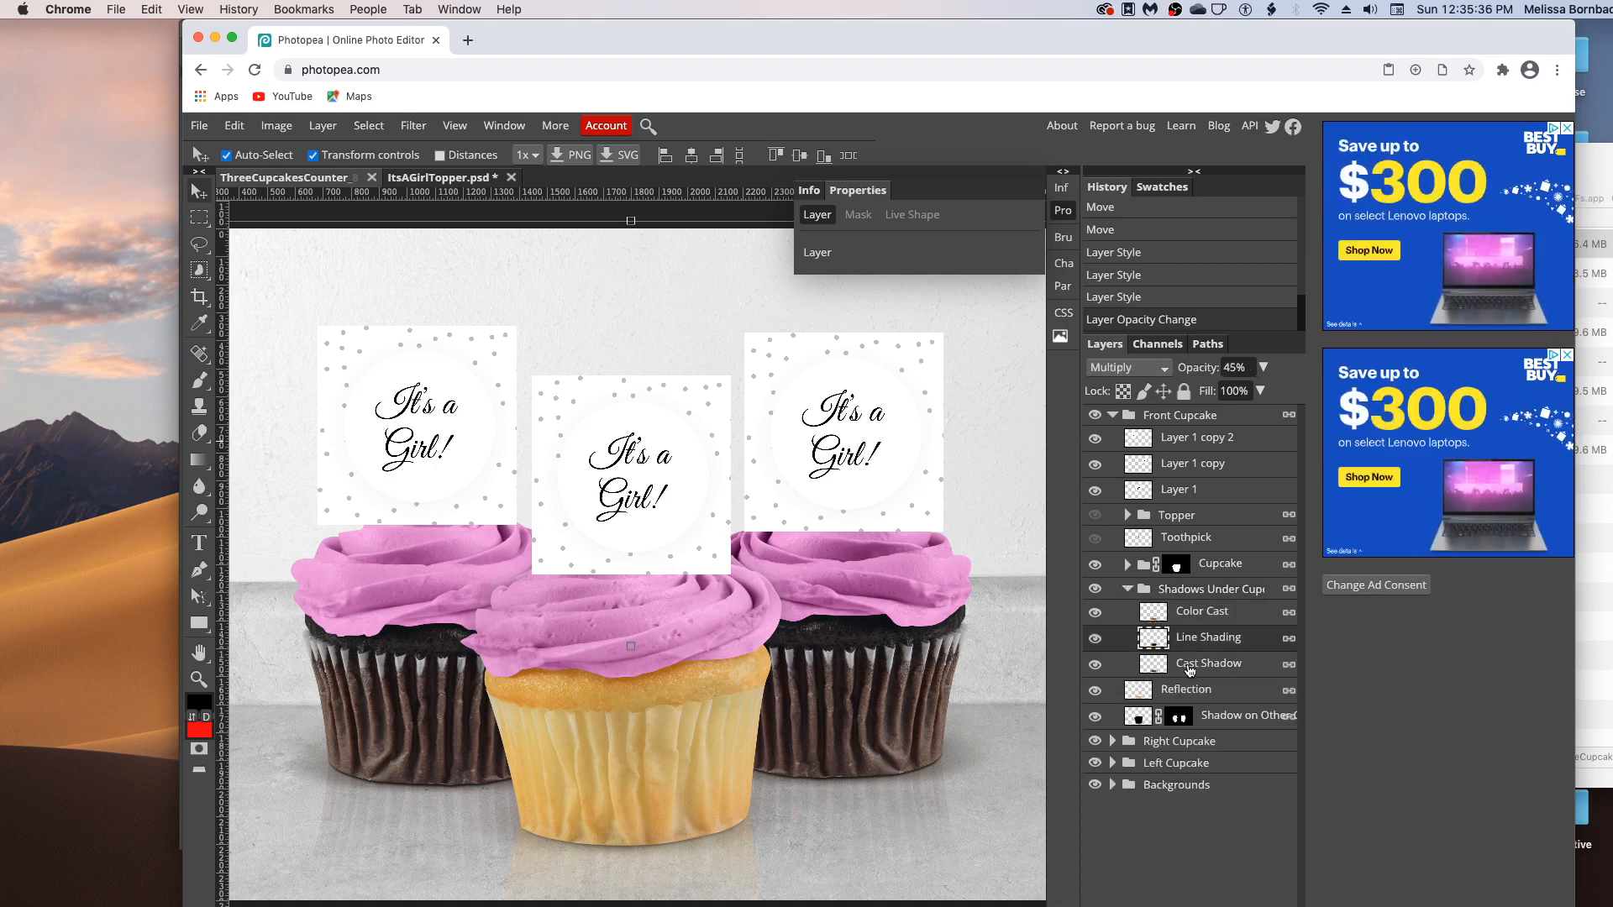
click(1191, 667)
click(1202, 641)
click(1200, 663)
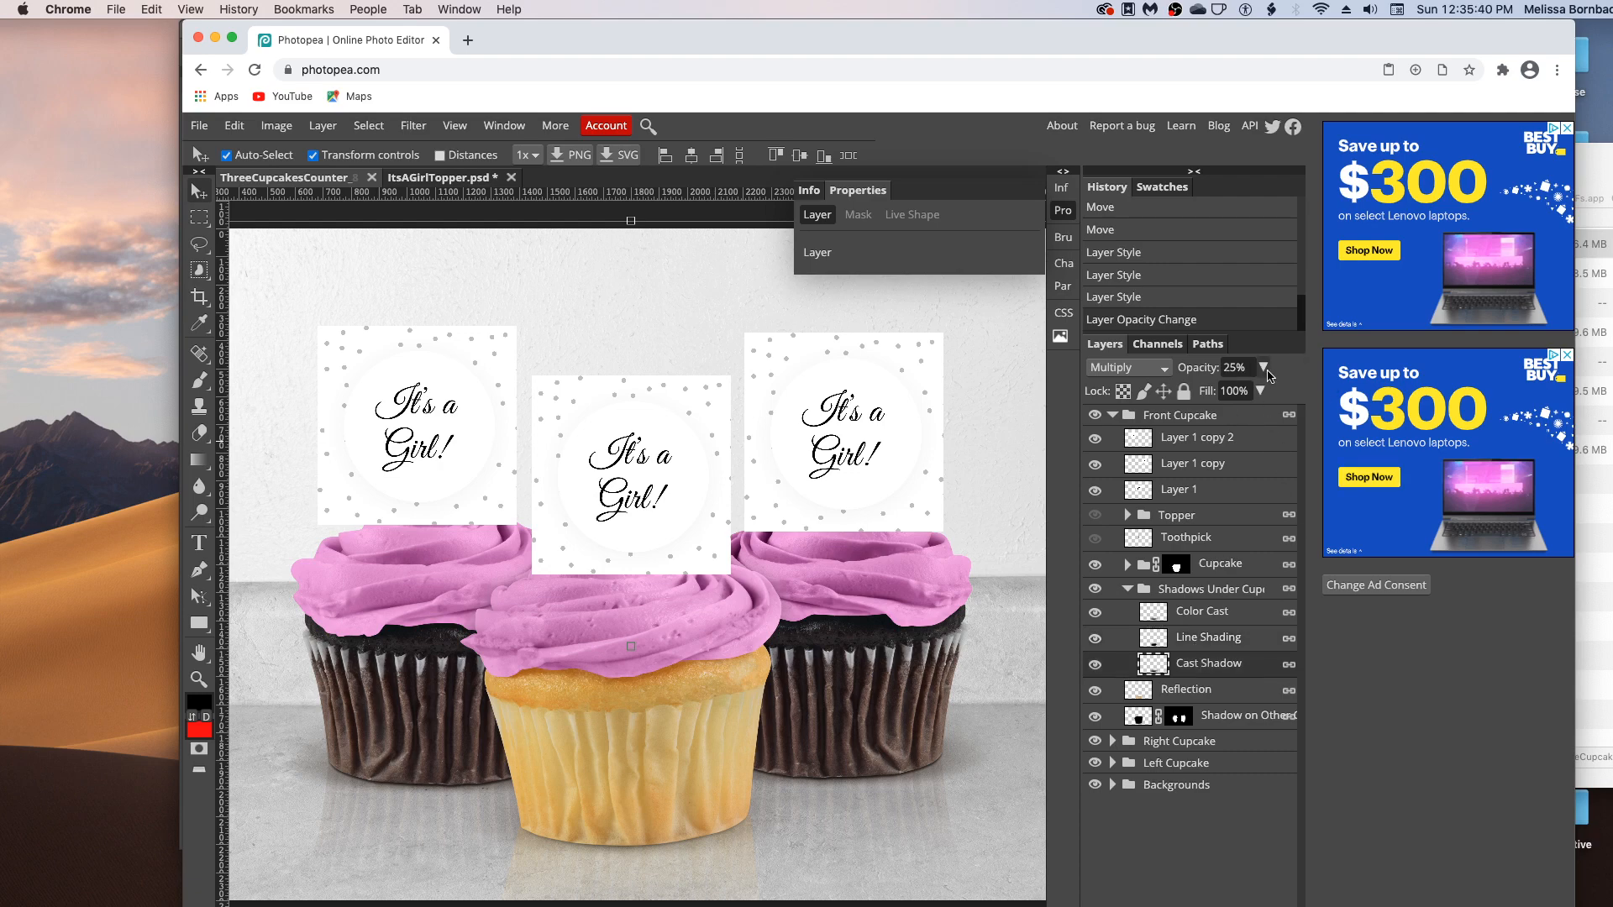
click(1266, 371)
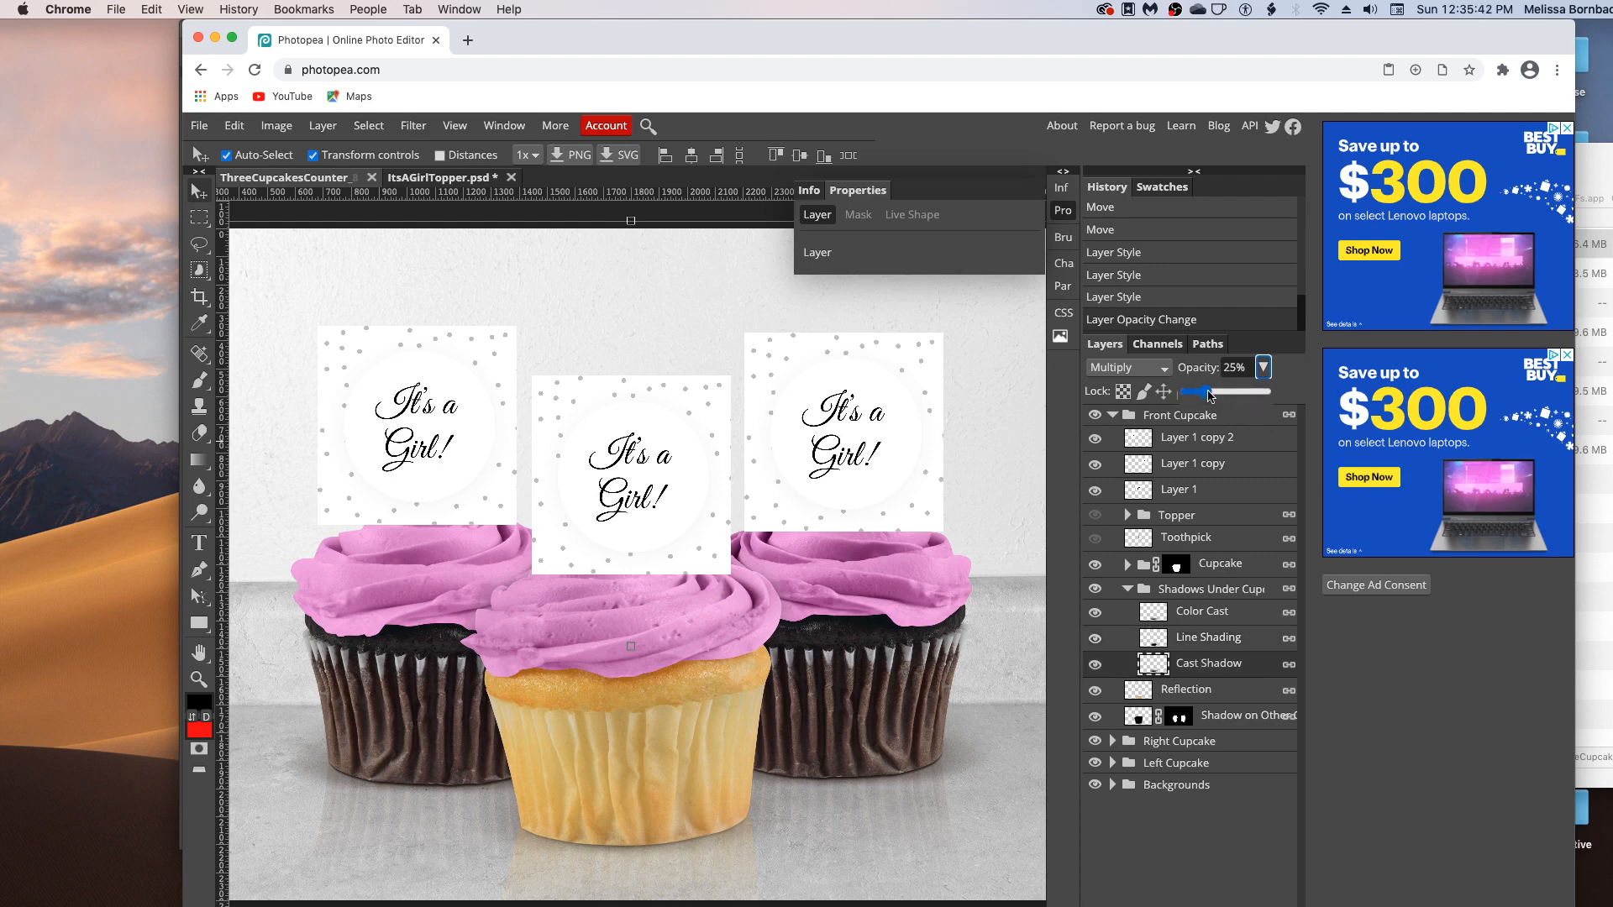
drag(1210, 395, 1267, 396)
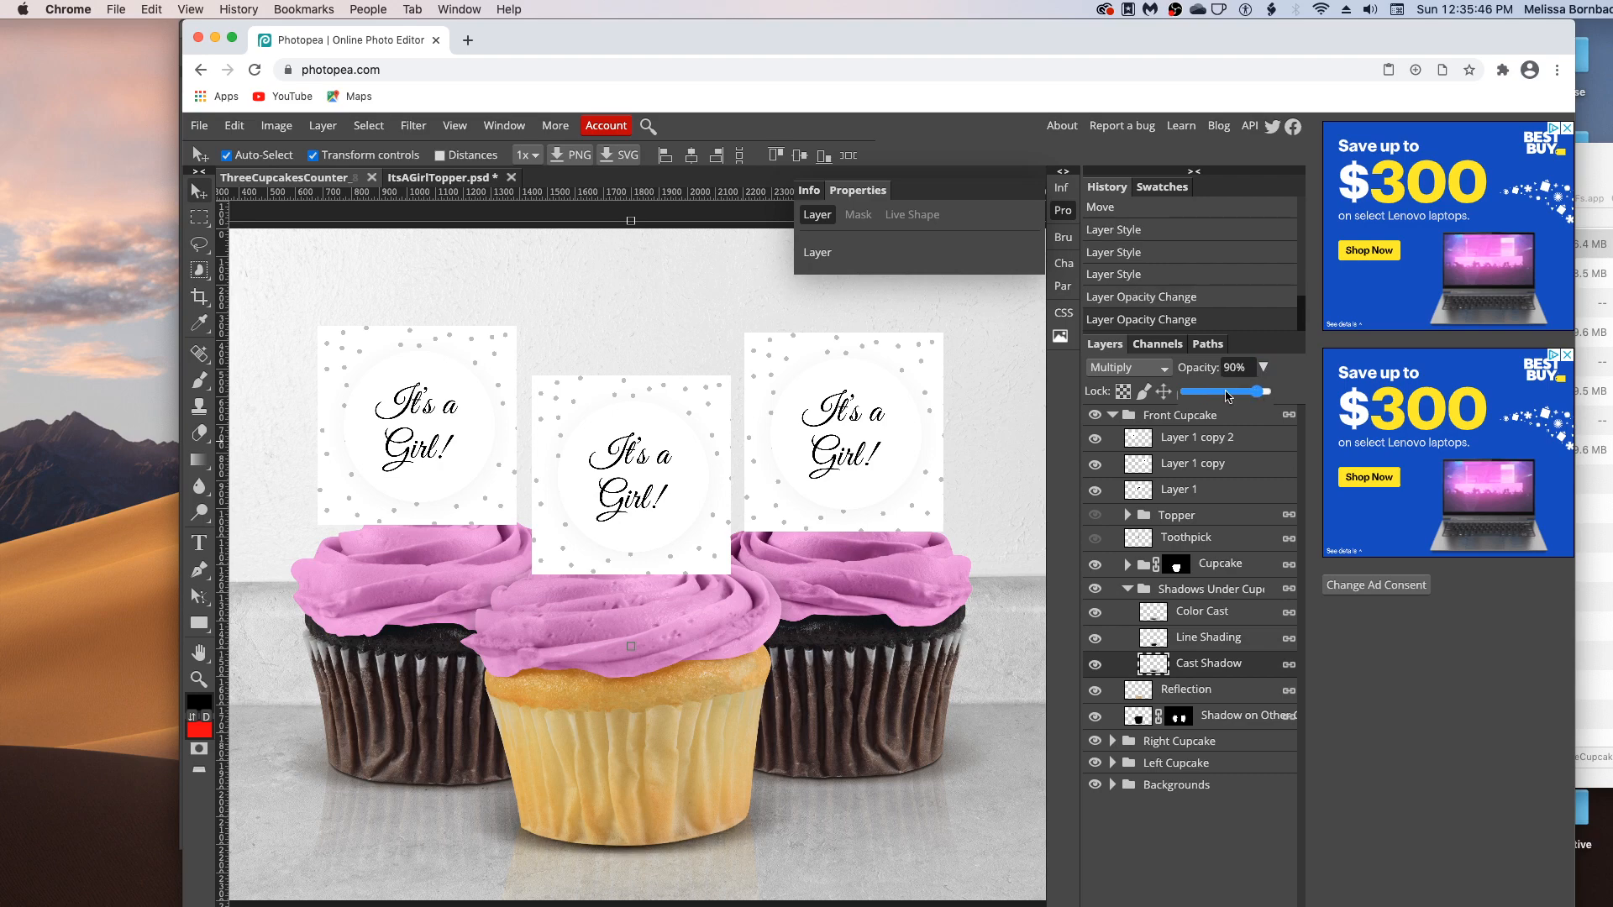
click(1198, 392)
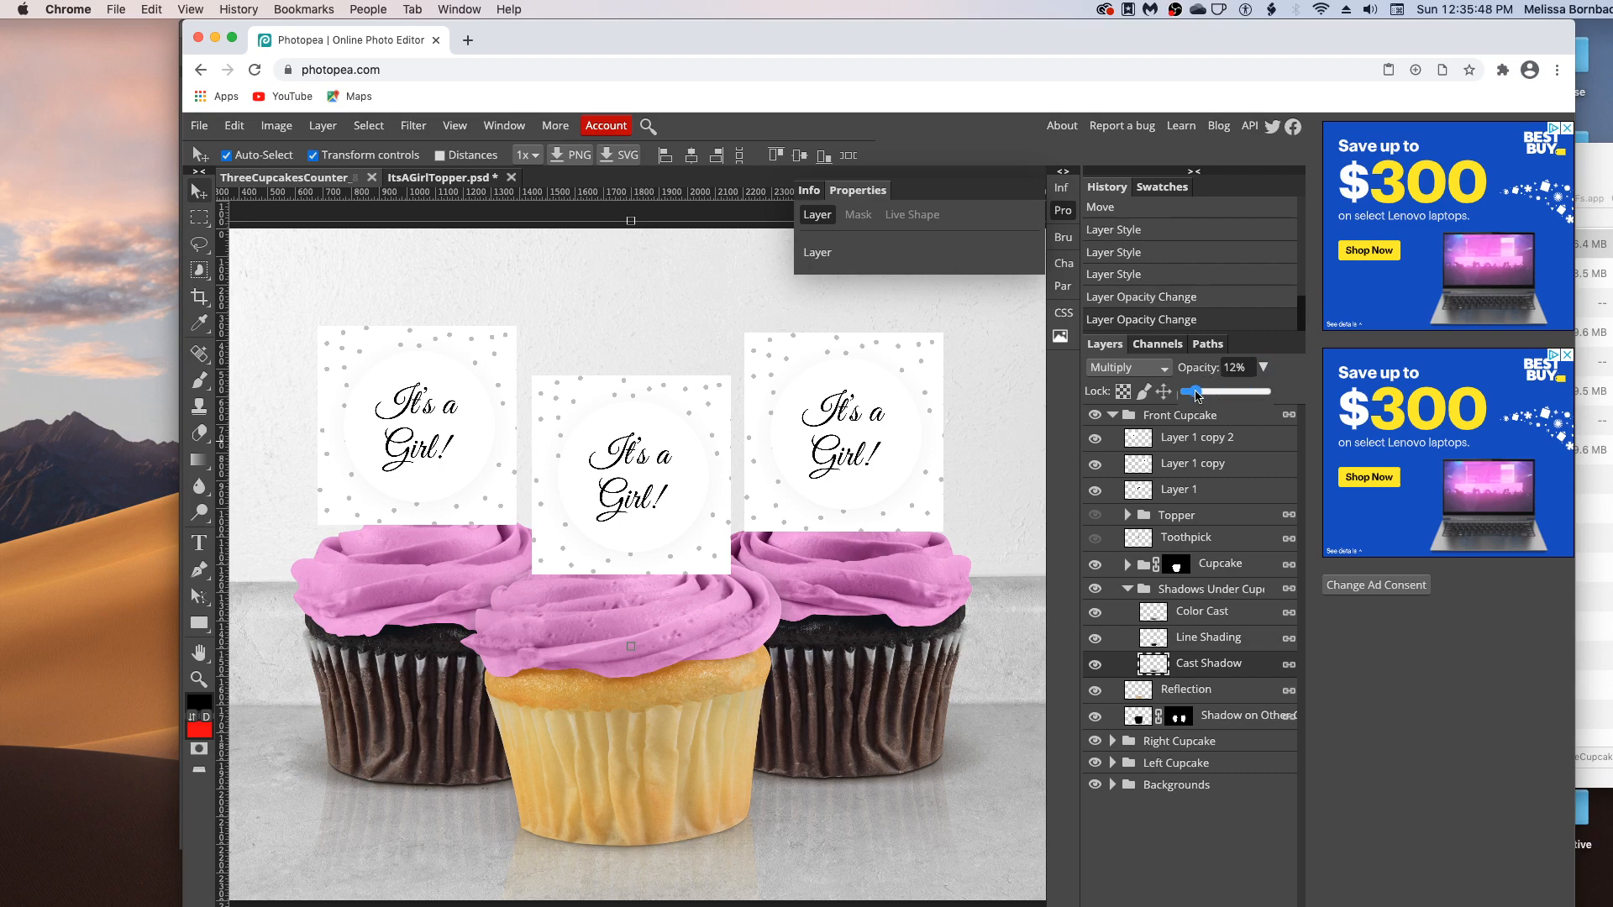
click(1113, 415)
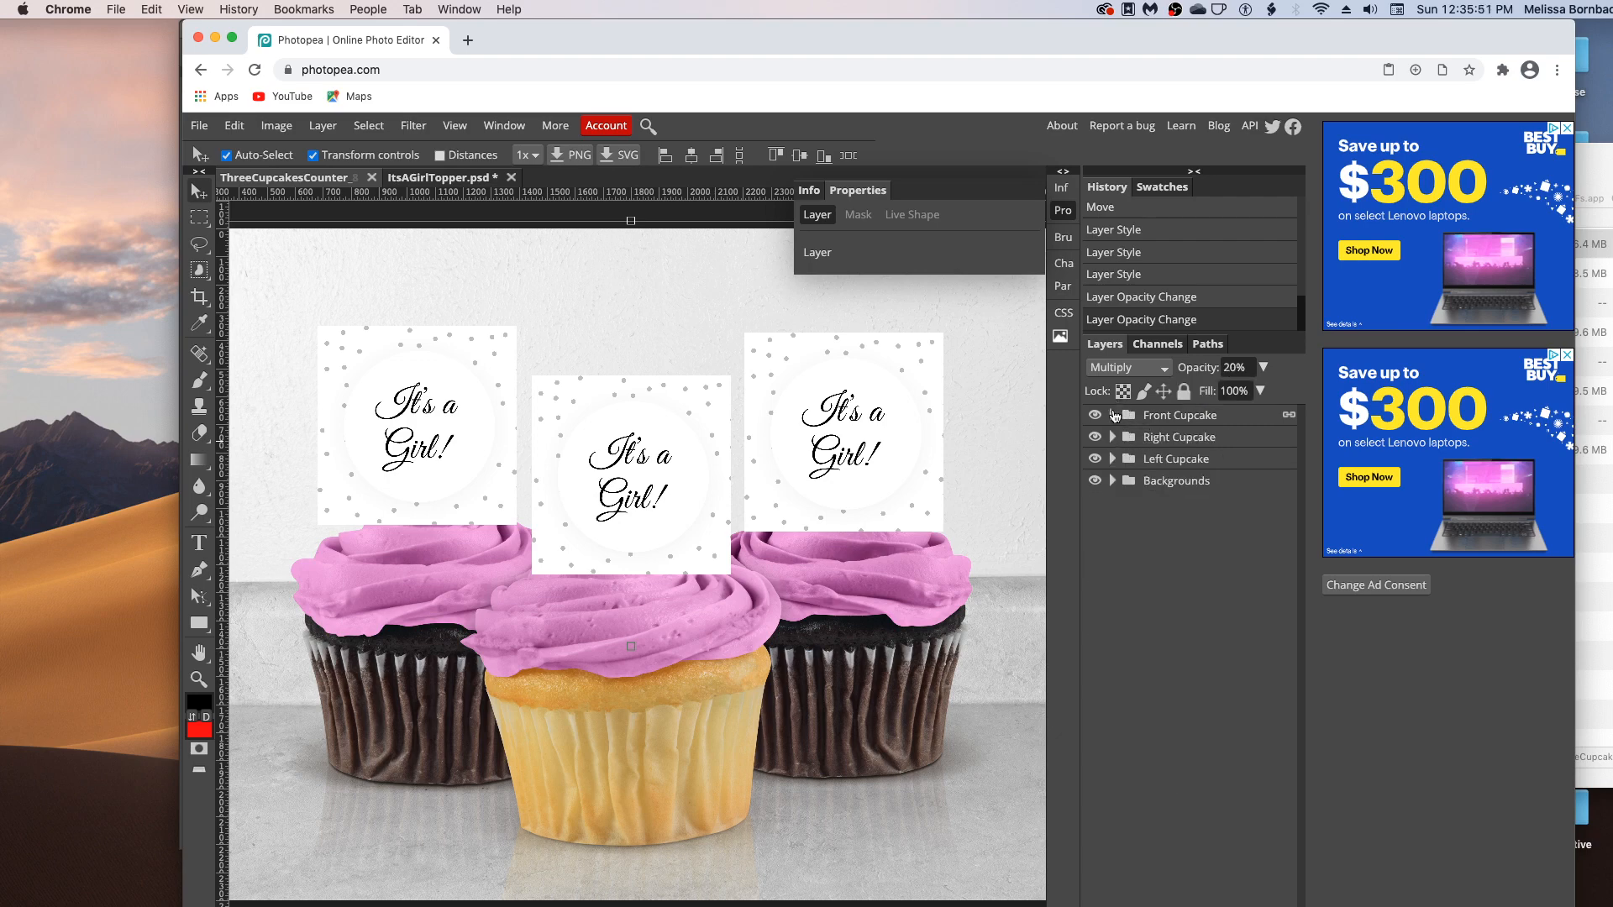
Step: Expand the Backgrounds group and toggle the Counter Background layer's visibility to compare it with the plain white background
click(1114, 482)
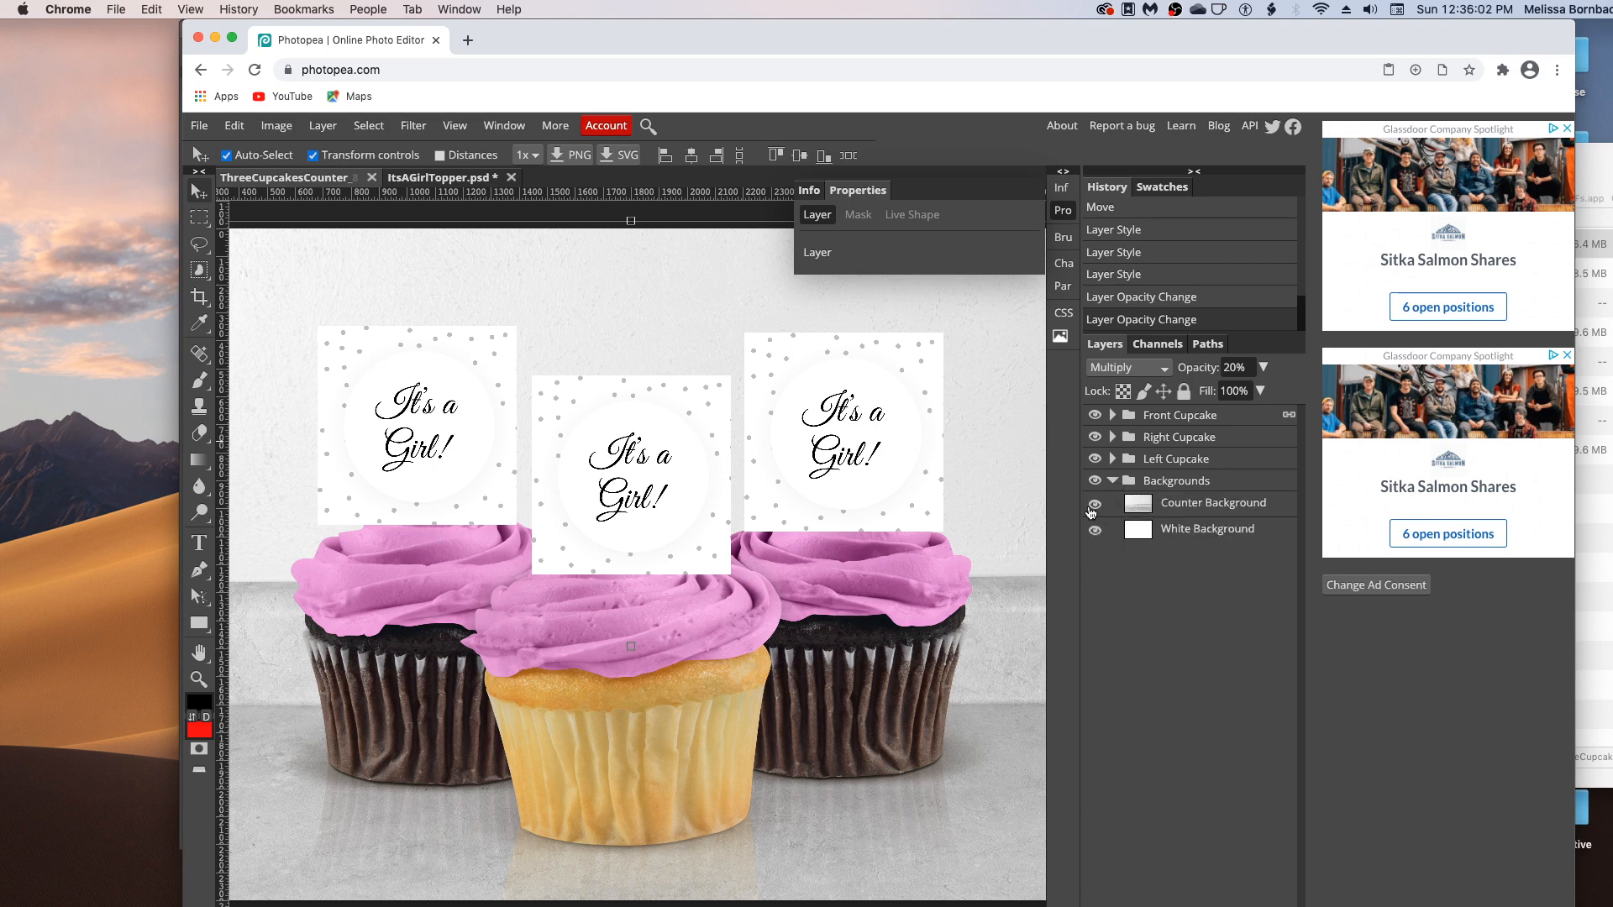
click(1093, 505)
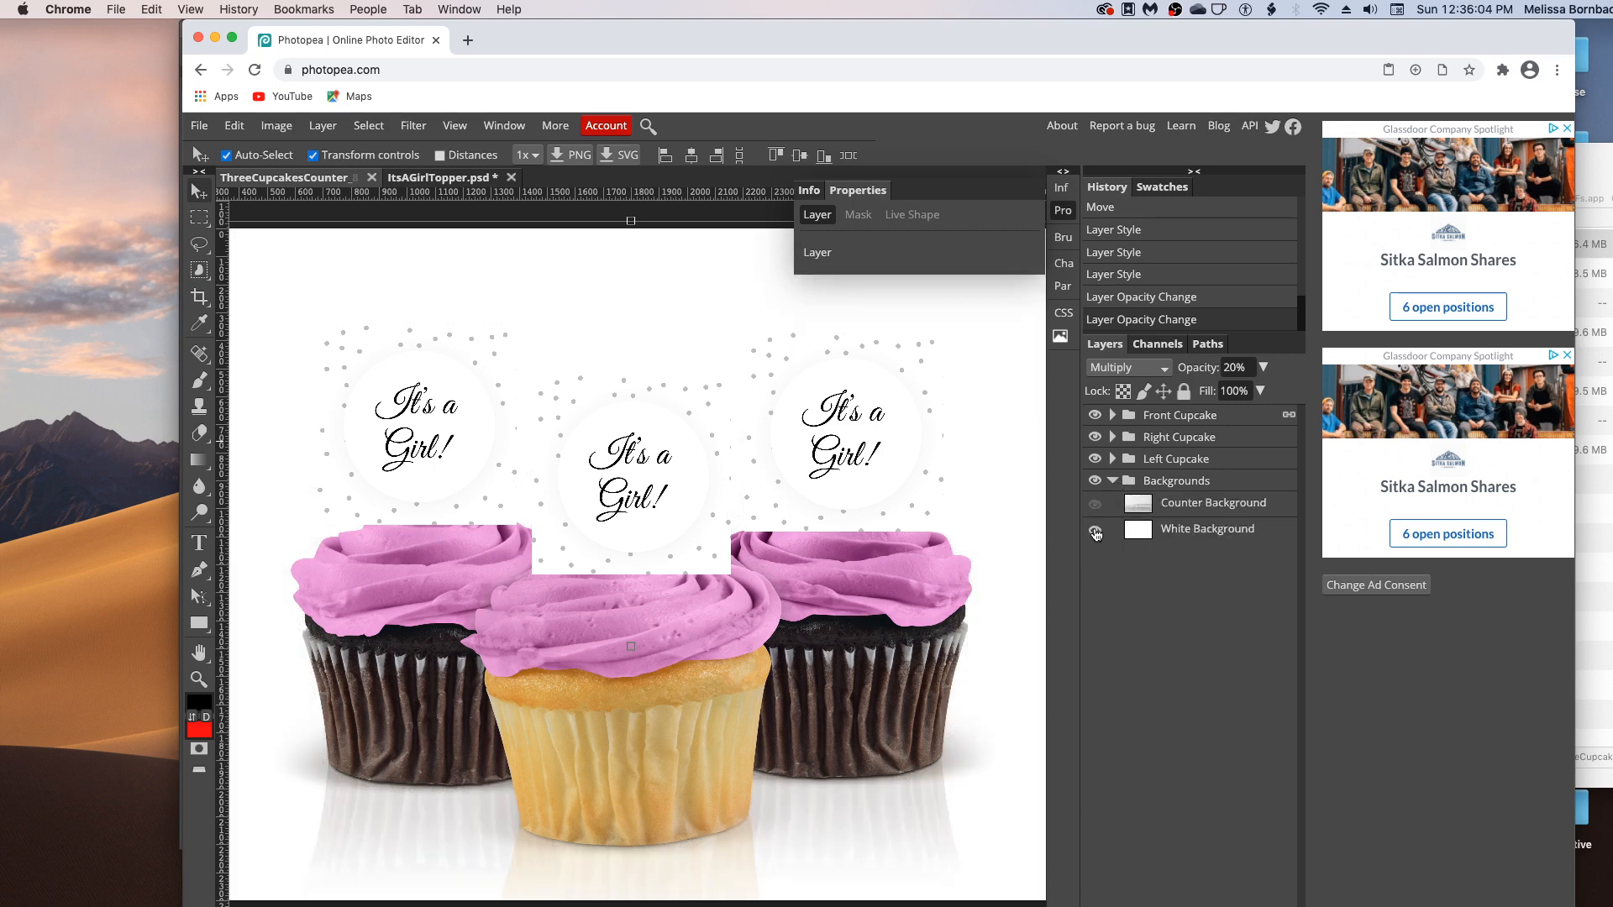
click(1094, 505)
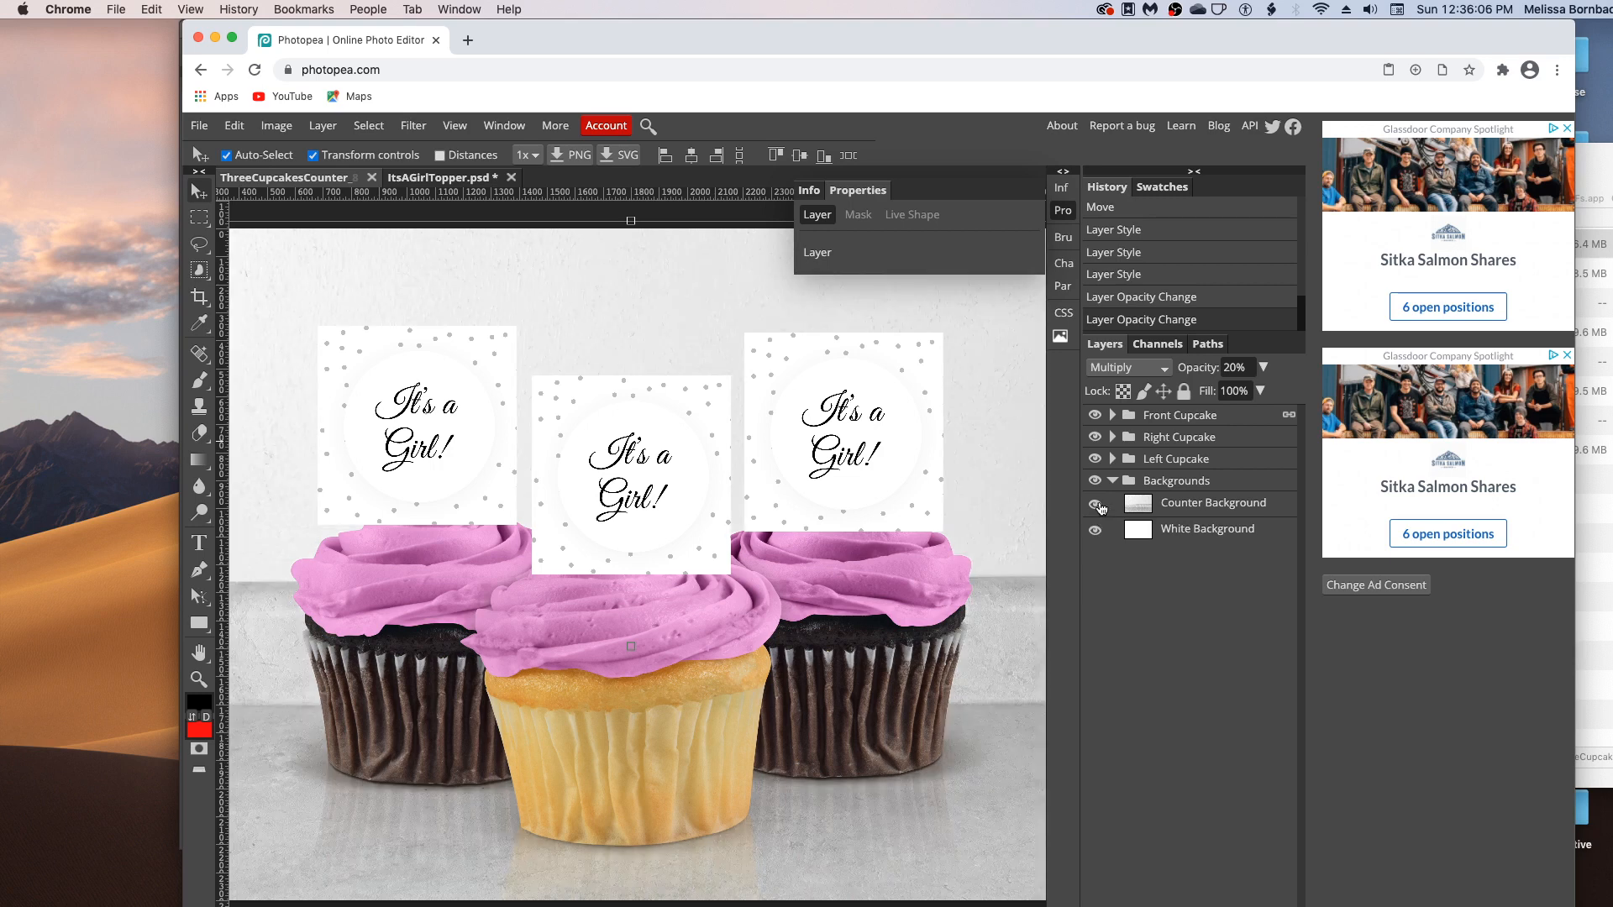
click(1094, 505)
click(1095, 505)
Step: Preview a transparent backdrop with both background layers hidden, show the Counter Background layer again and collapse the Backgrounds group
click(1095, 530)
click(1095, 506)
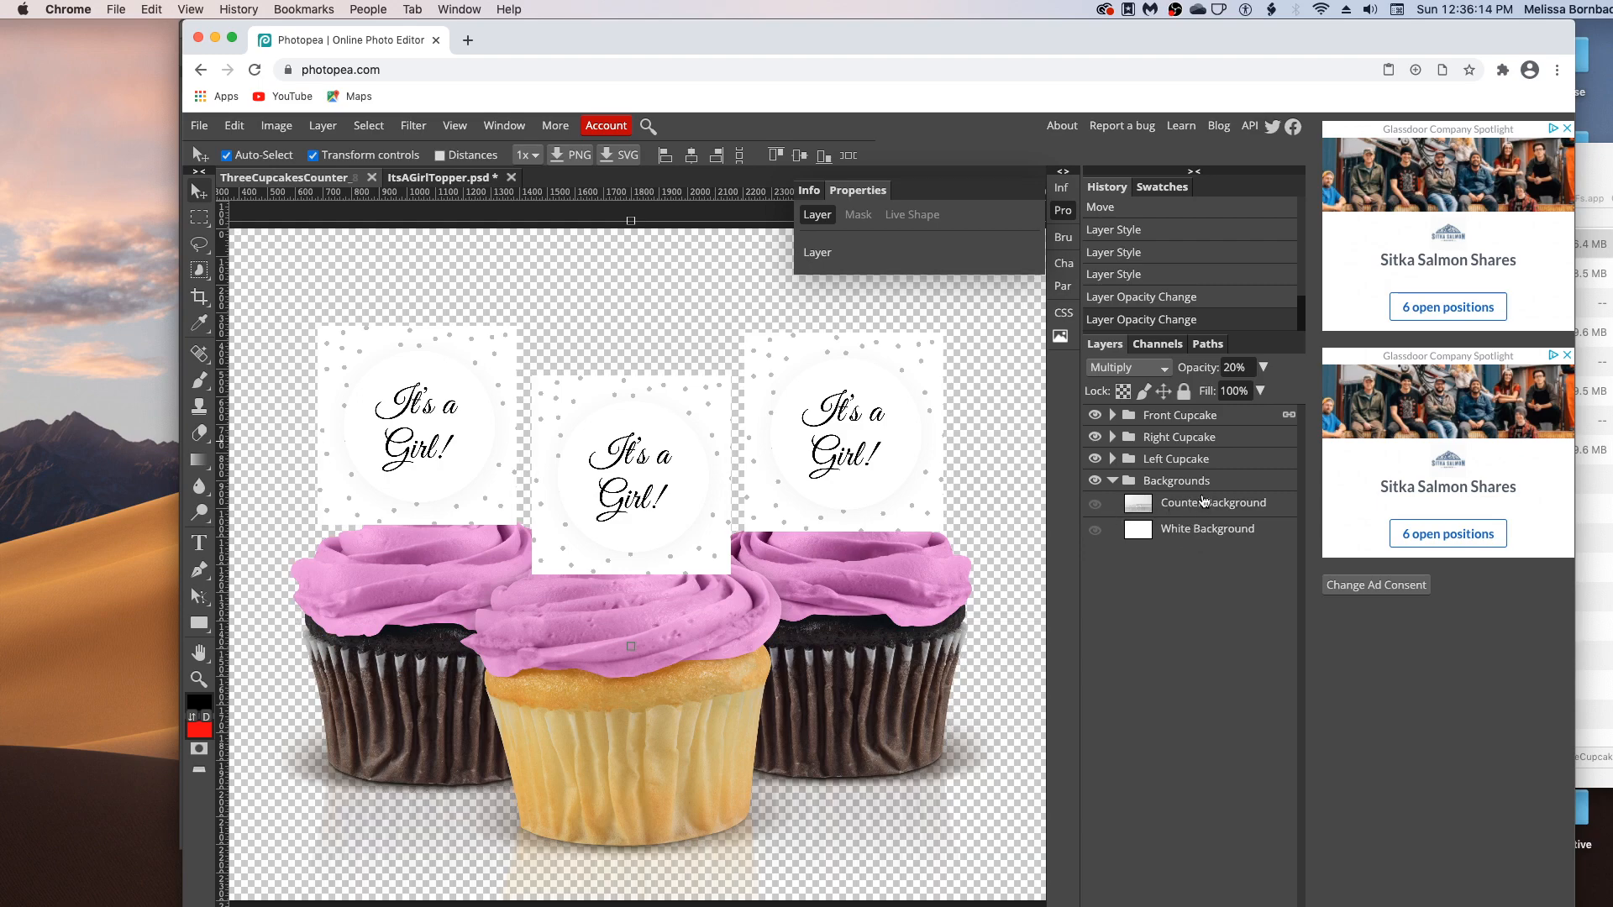
click(1095, 504)
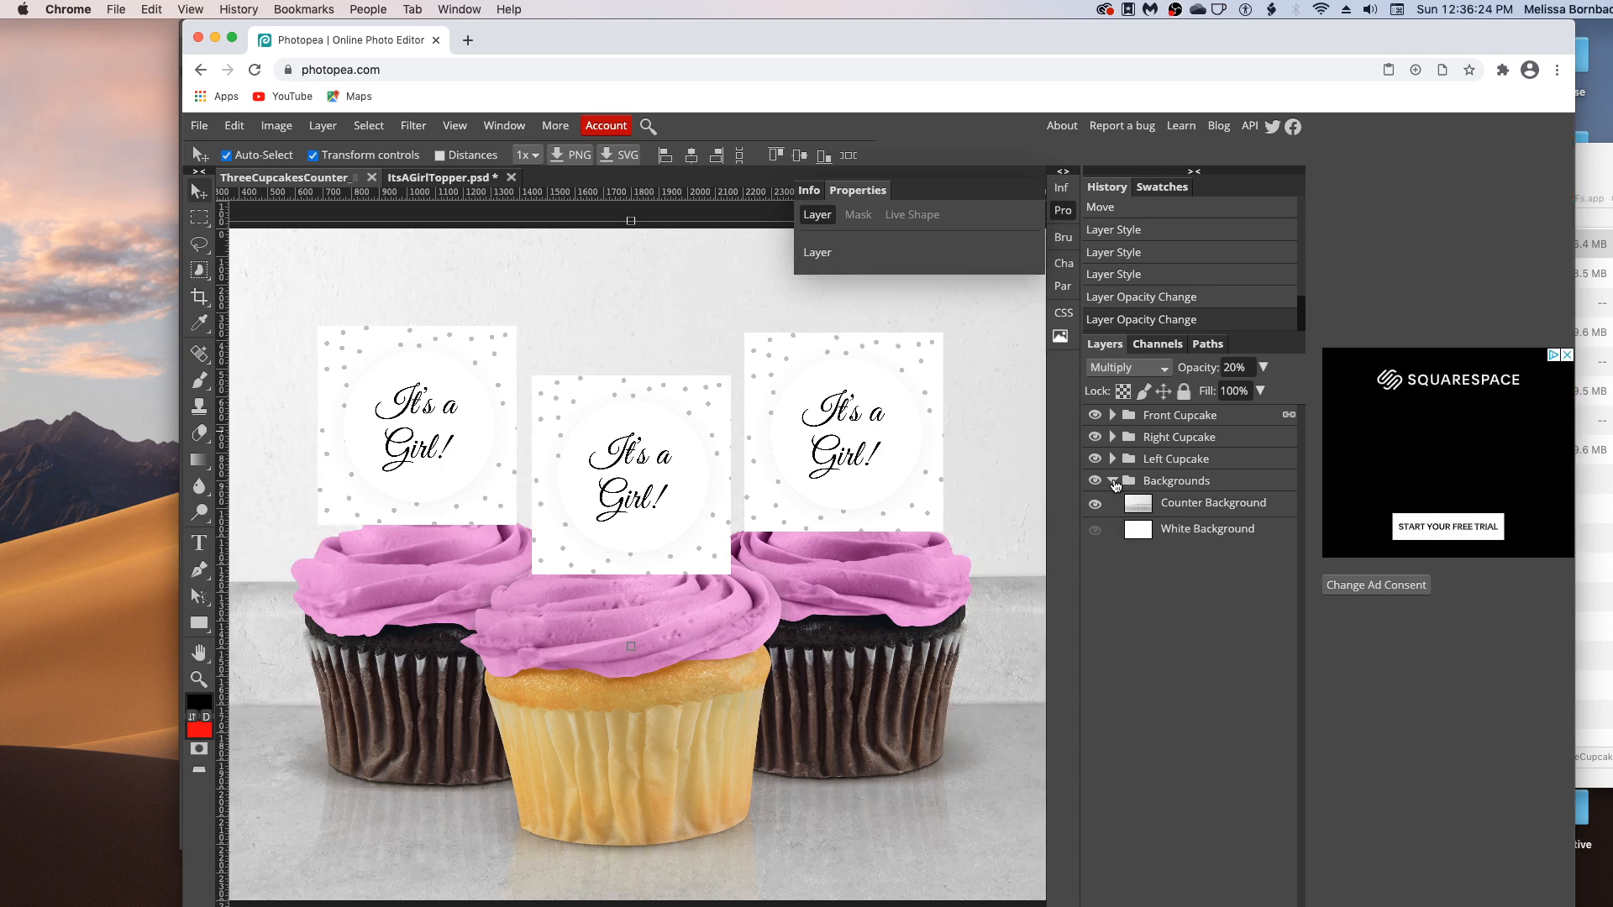
click(1112, 480)
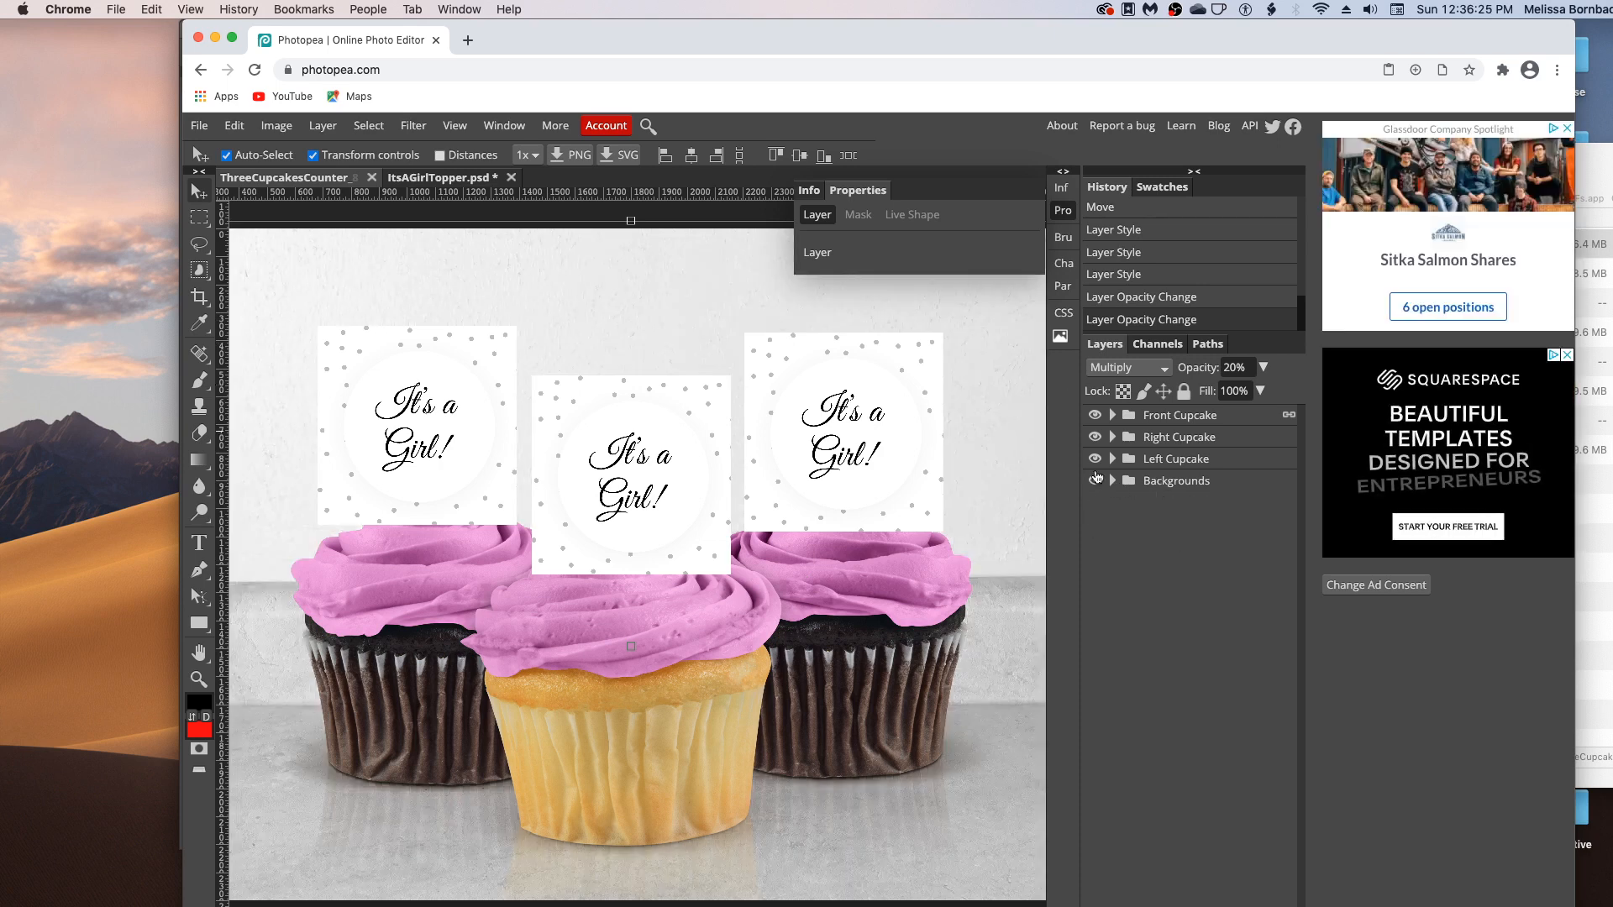
Step: Review the available export formats, including JPG, and the Save as PSD option for the finished mockup without saving
click(202, 133)
mouse_move(280, 350)
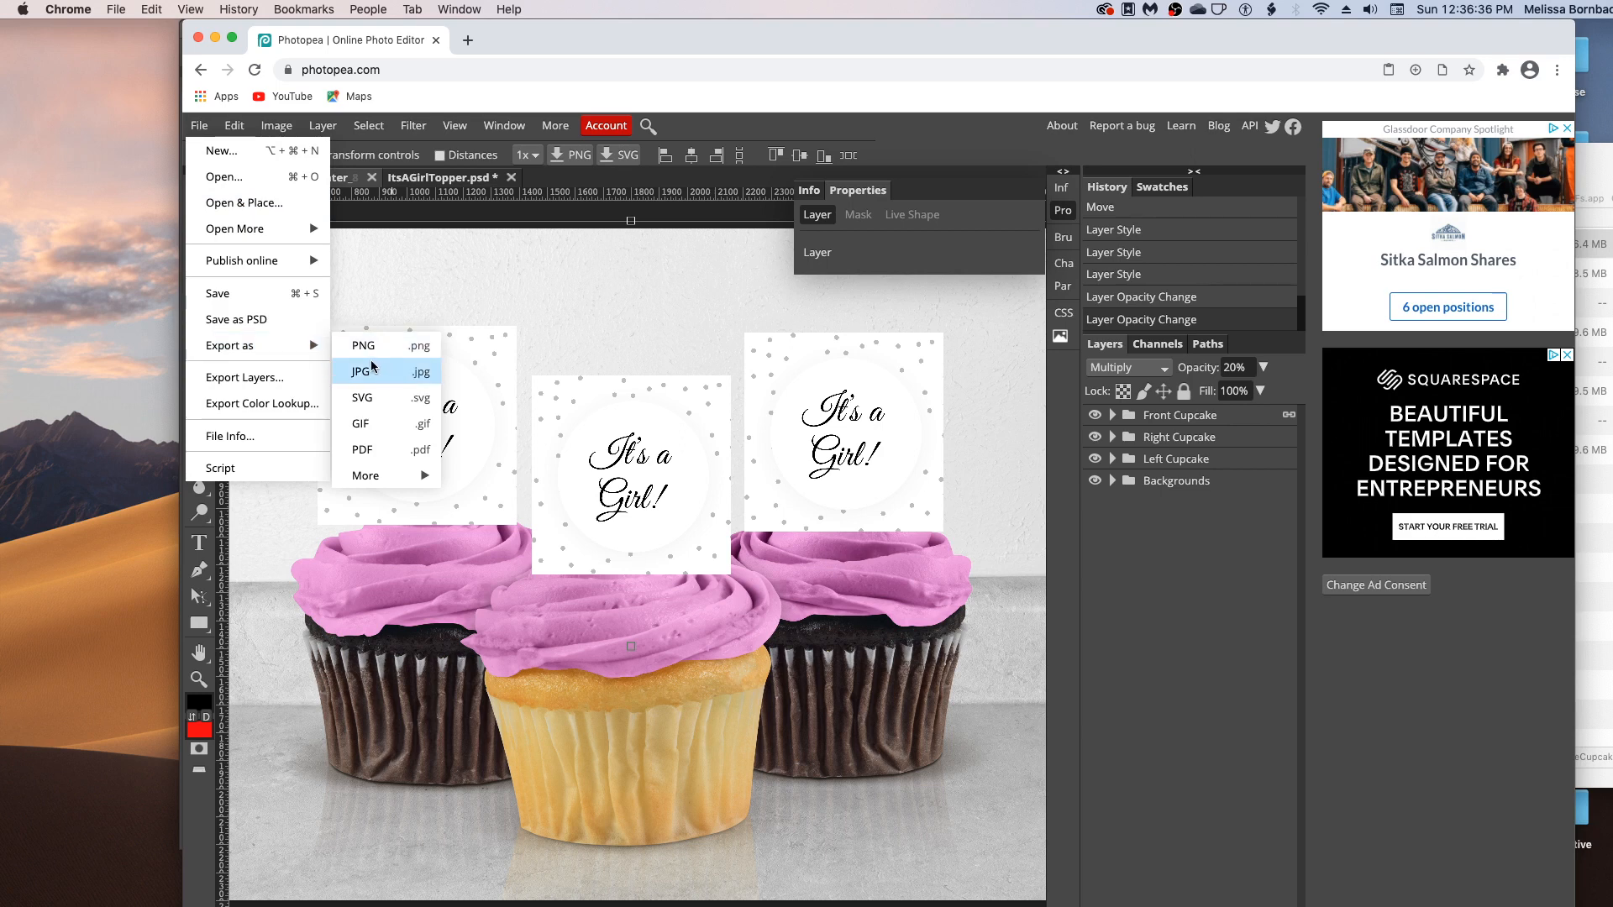
click(379, 252)
click(208, 130)
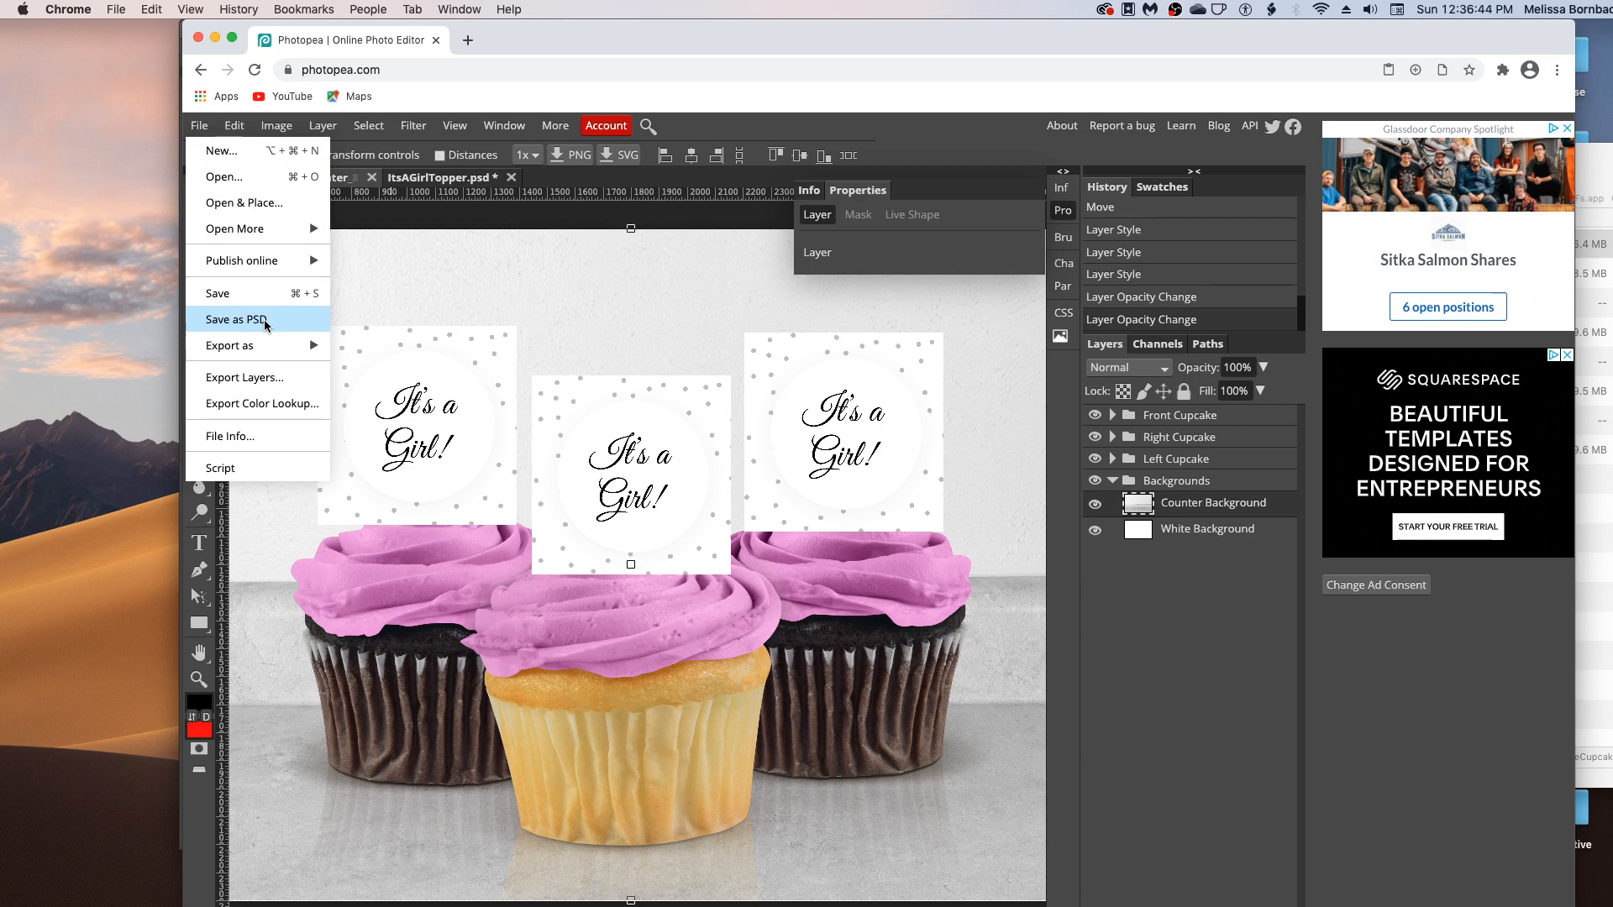
click(675, 252)
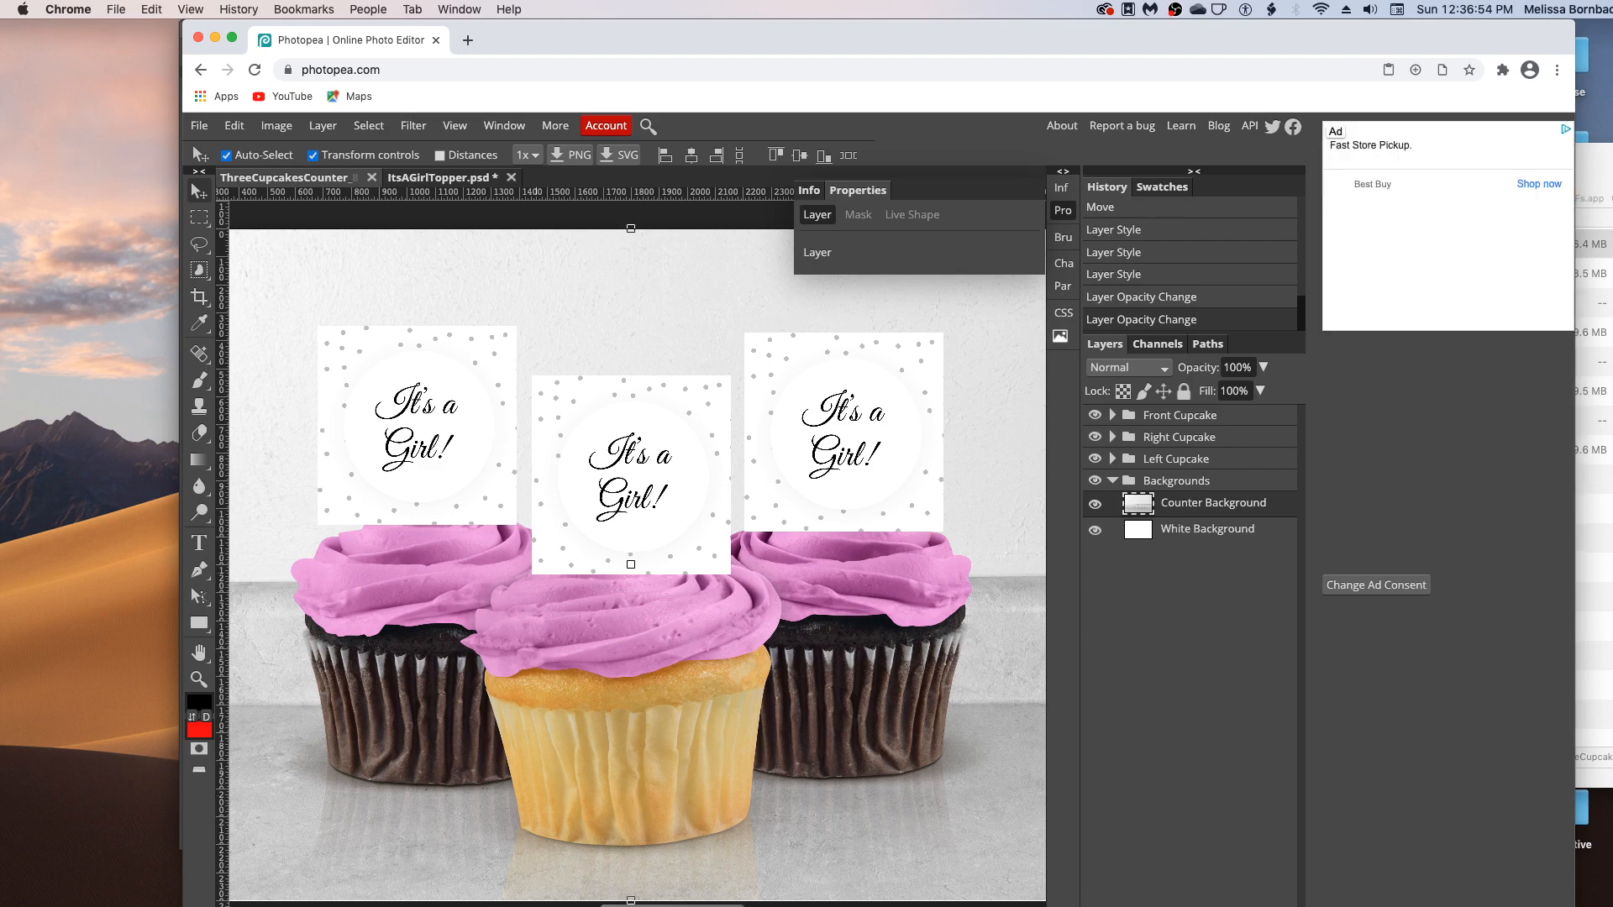
Step: Switch to Photoshop and view the MelissaBMockups.psd document
key(super+Tab)
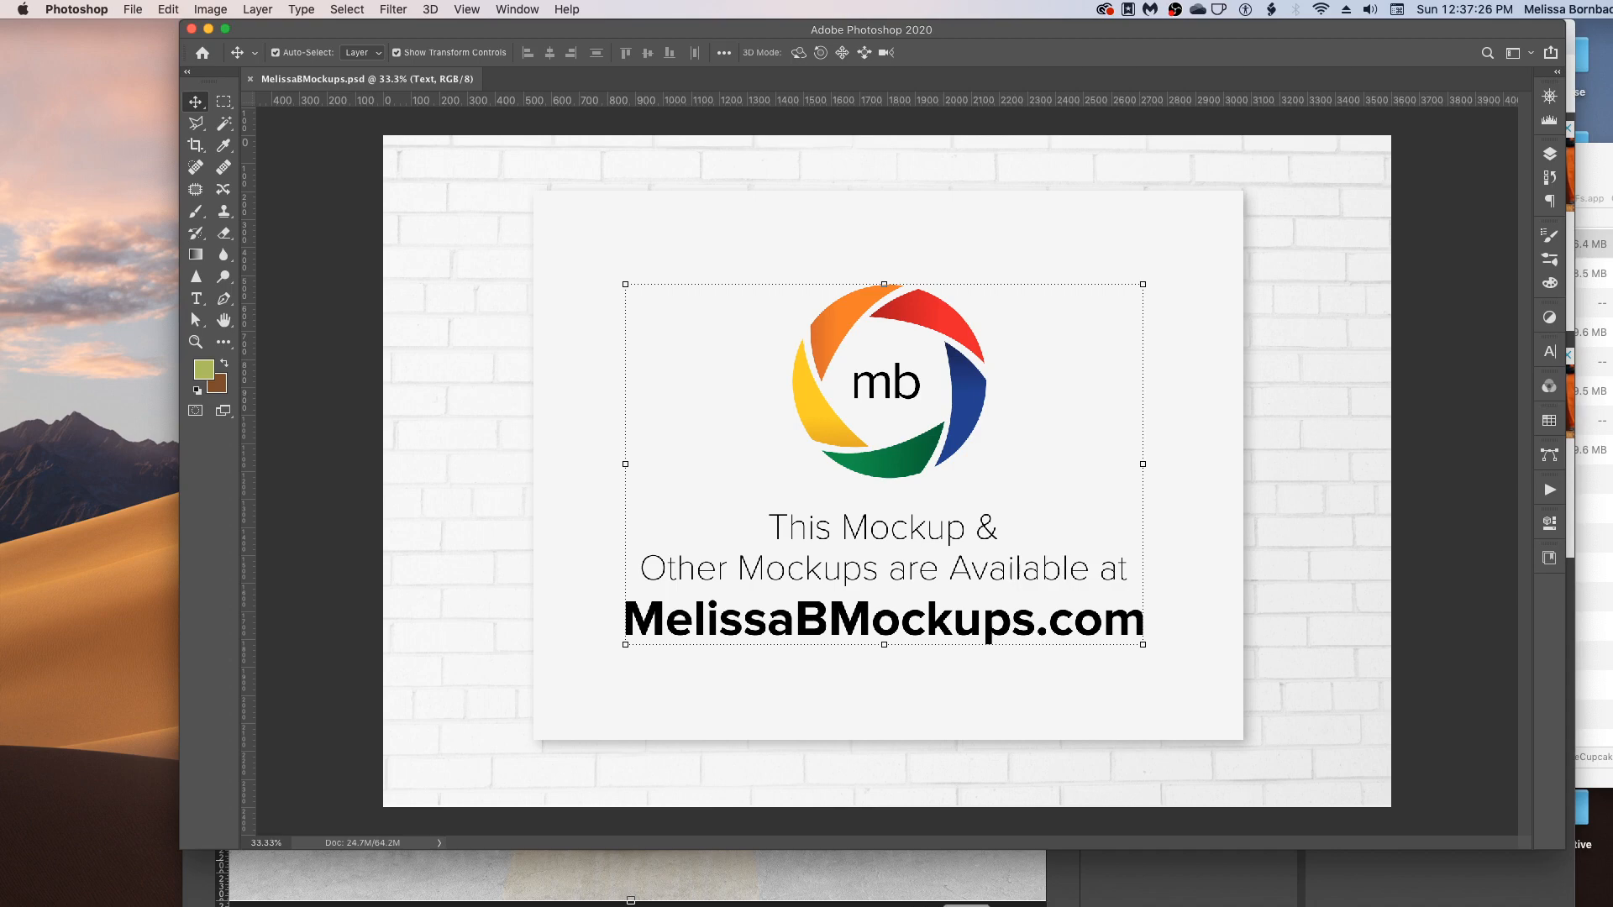
click(1598, 766)
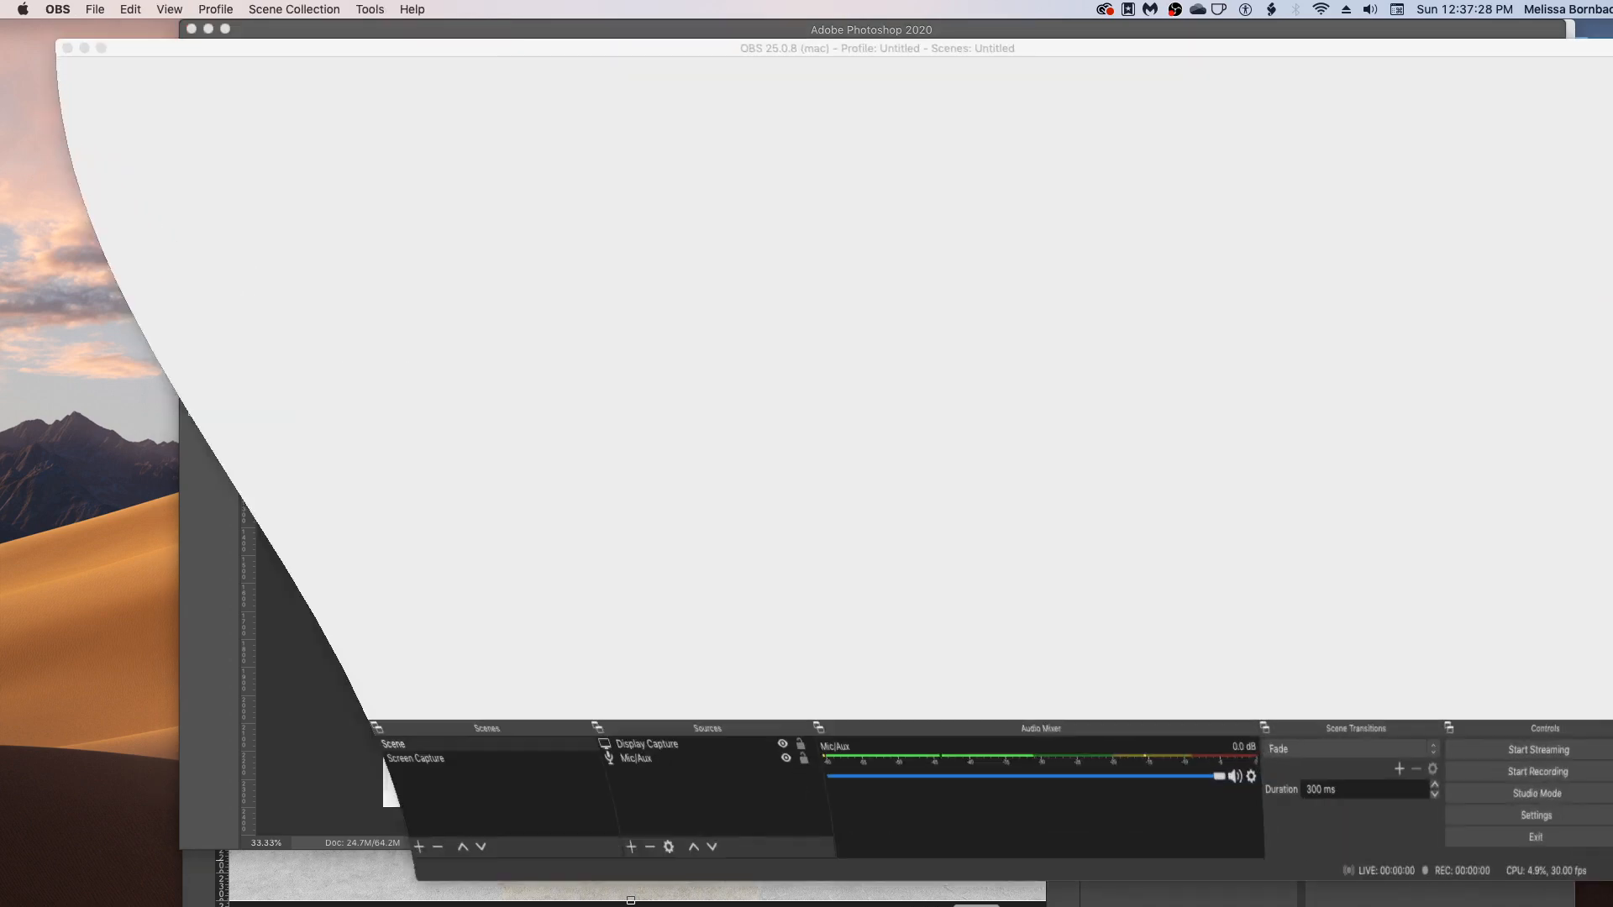